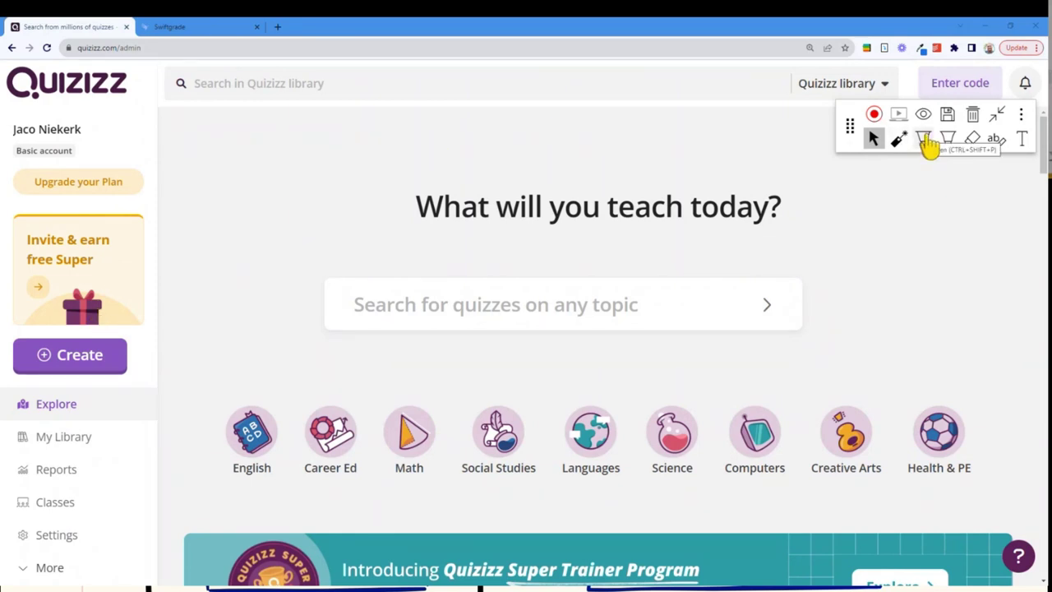
# Open the Grade 8 Maths Quiz report from the list of quiz reports.
pyautogui.scroll(-1, 247, 345)
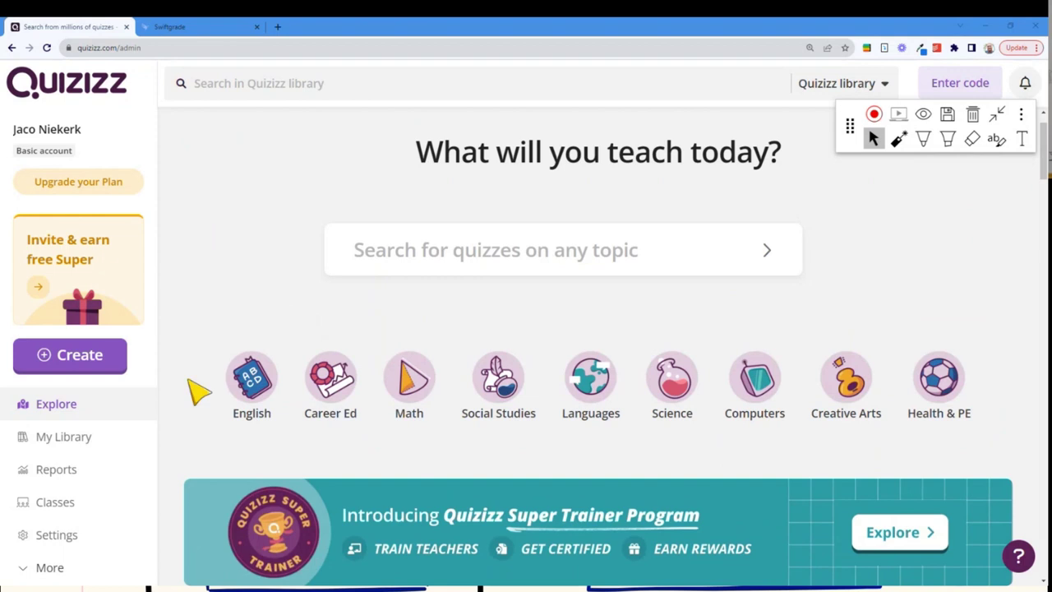
pyautogui.click(75, 475)
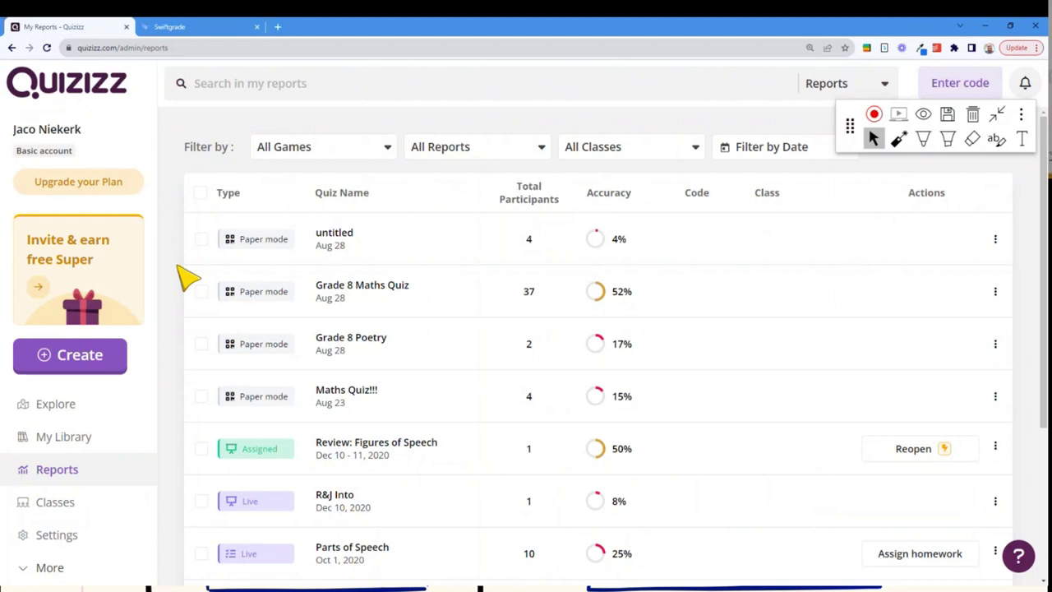
pyautogui.click(431, 305)
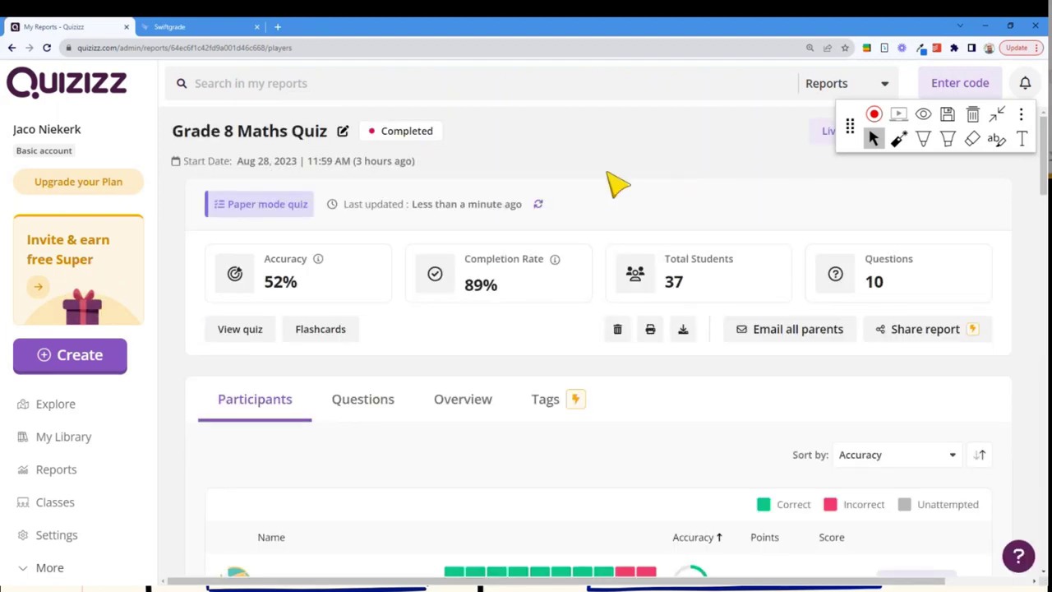
# Outline Player 32's result row with the black pen, draw two arrows at its incorrect answers, and clear the annotations.
pyautogui.scroll(-3, 616, 184)
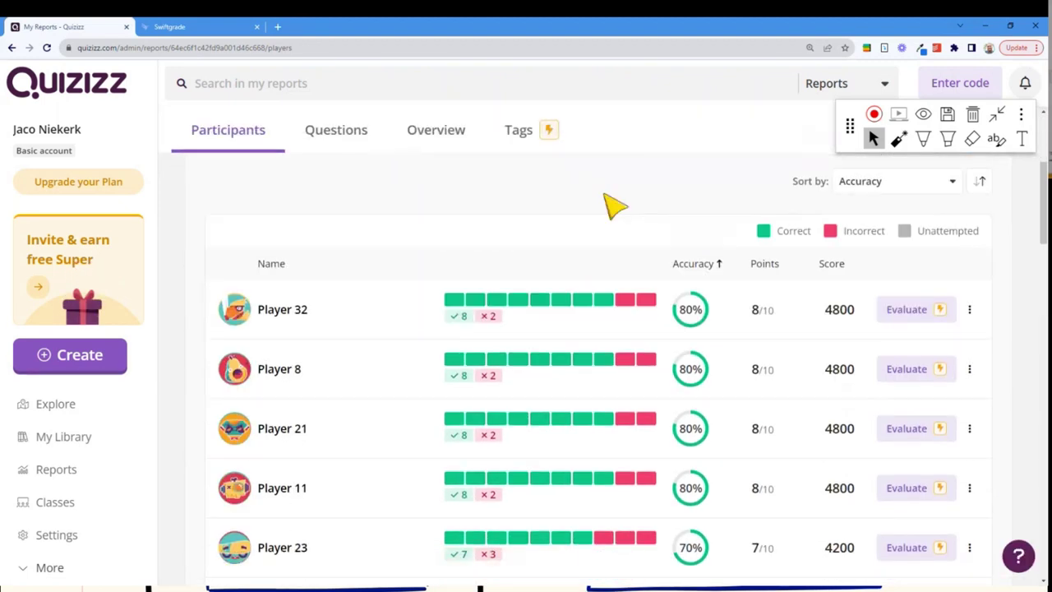
pyautogui.click(923, 140)
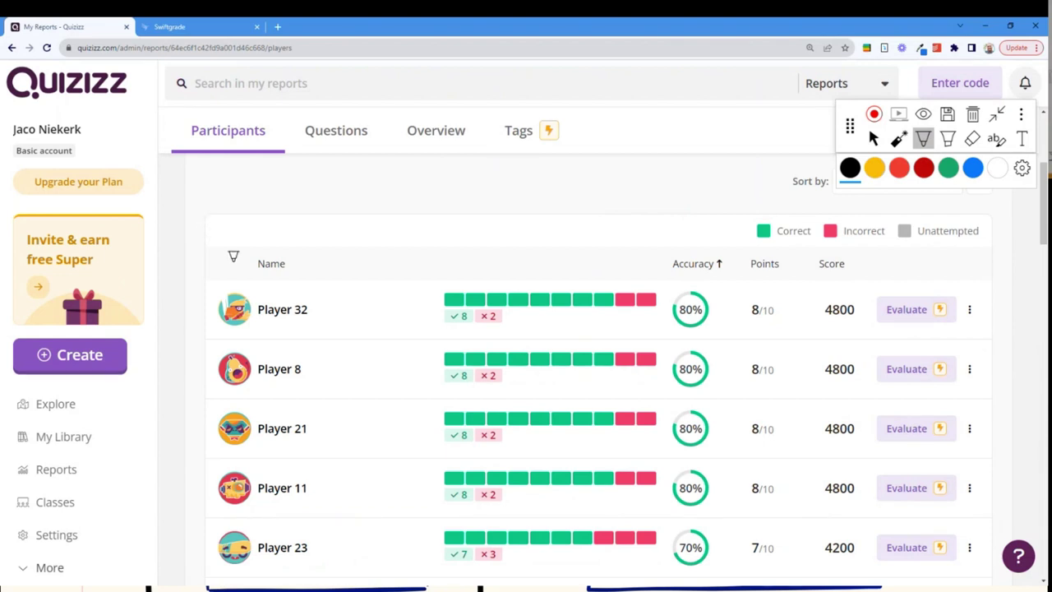
pyautogui.moveTo(197, 275)
pyautogui.mouseDown()
pyautogui.moveTo(531, 275)
pyautogui.moveTo(198, 336)
pyautogui.moveTo(192, 271)
pyautogui.mouseUp()
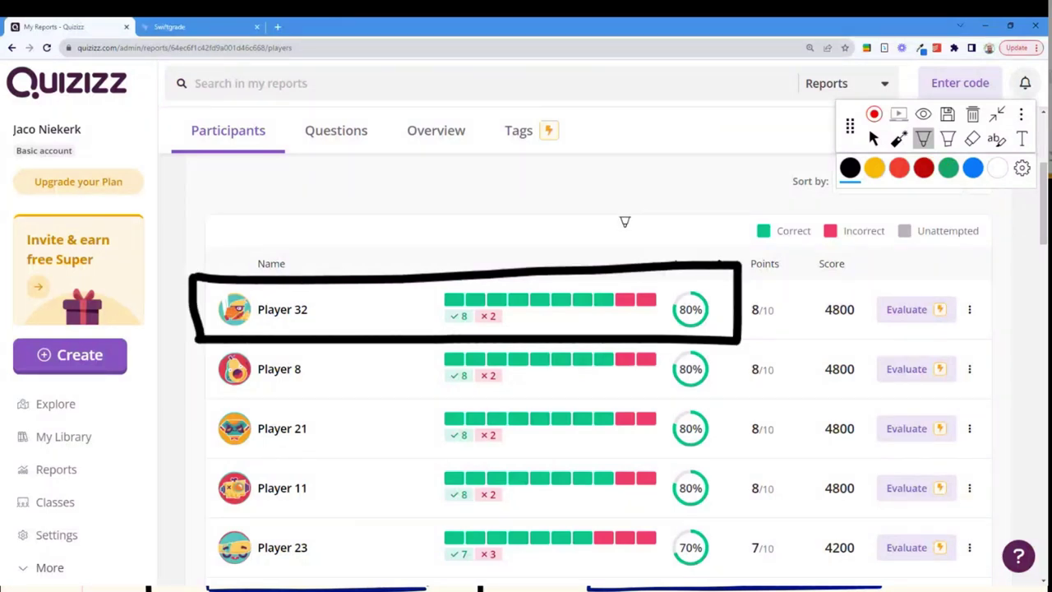
pyautogui.moveTo(627, 218)
pyautogui.mouseDown()
pyautogui.moveTo(630, 264)
pyautogui.moveTo(655, 234)
pyautogui.moveTo(658, 268)
pyautogui.mouseUp()
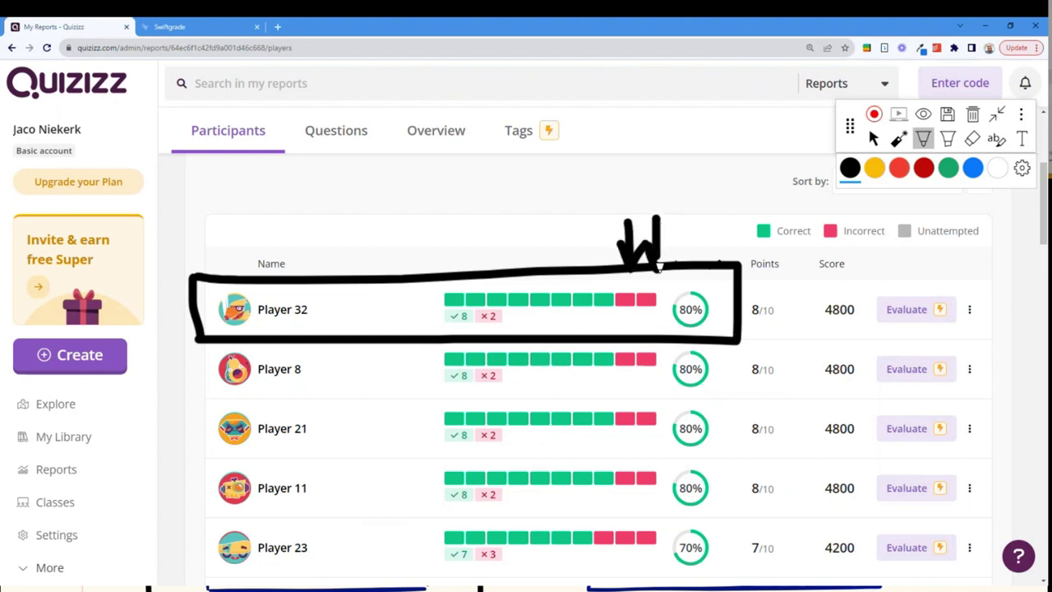
pyautogui.click(874, 138)
pyautogui.scroll(-1, 625, 320)
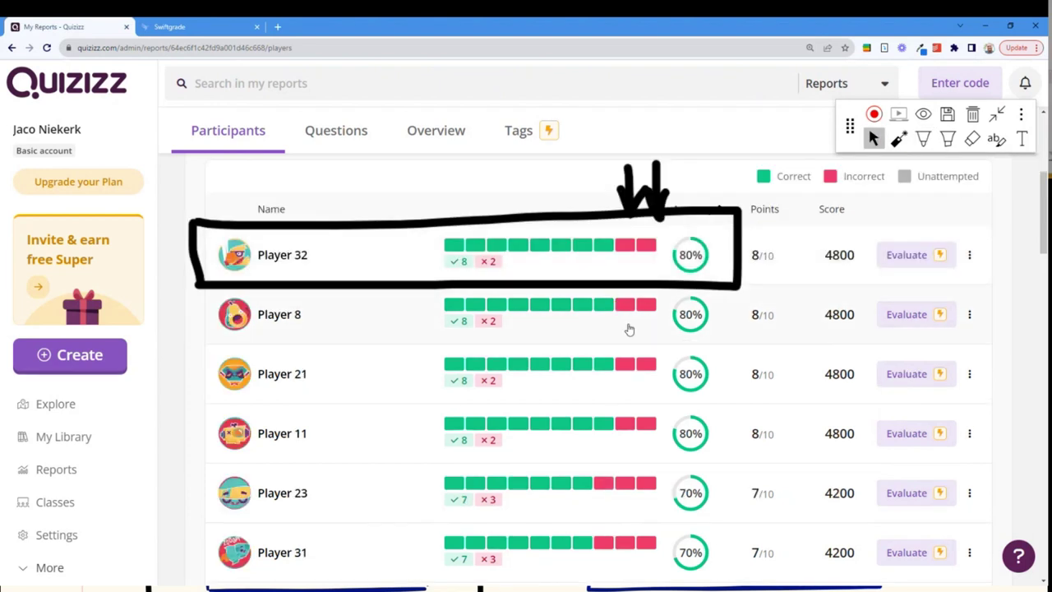
pyautogui.scroll(-8, 628, 328)
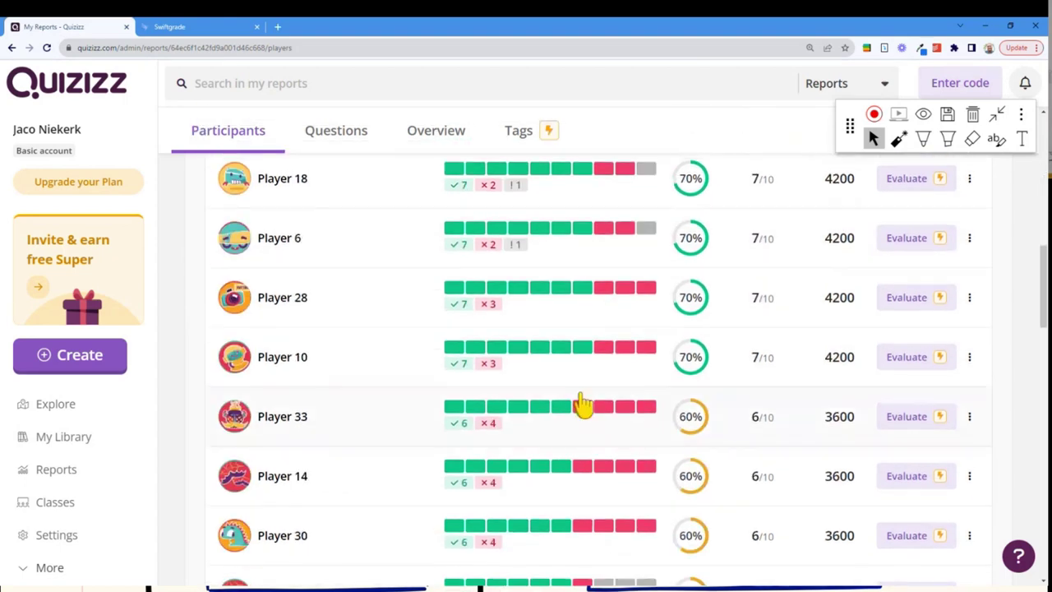
pyautogui.scroll(8, 581, 403)
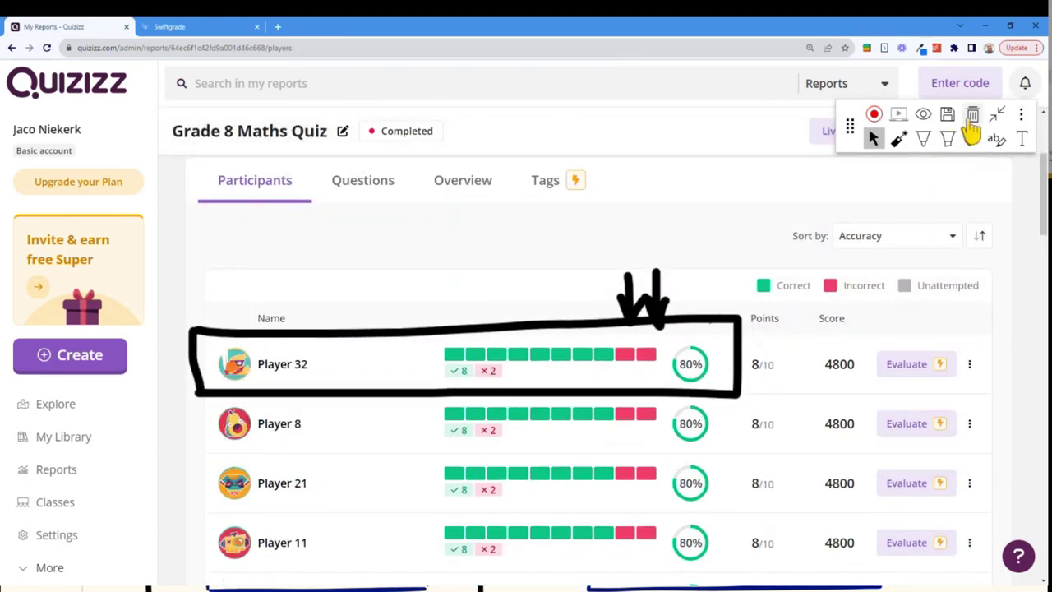
pyautogui.click(972, 130)
# Examine the participants' answer bars, accuracy and scores down to the end of the list.
pyautogui.scroll(-3, 436, 284)
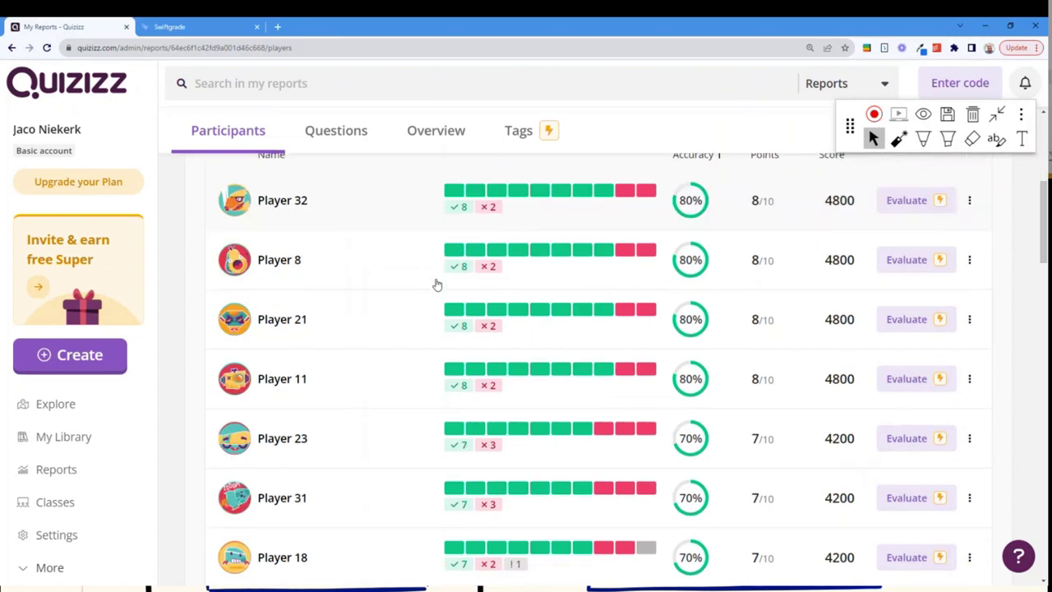
pyautogui.scroll(-3, 399, 307)
pyautogui.scroll(-6, 400, 308)
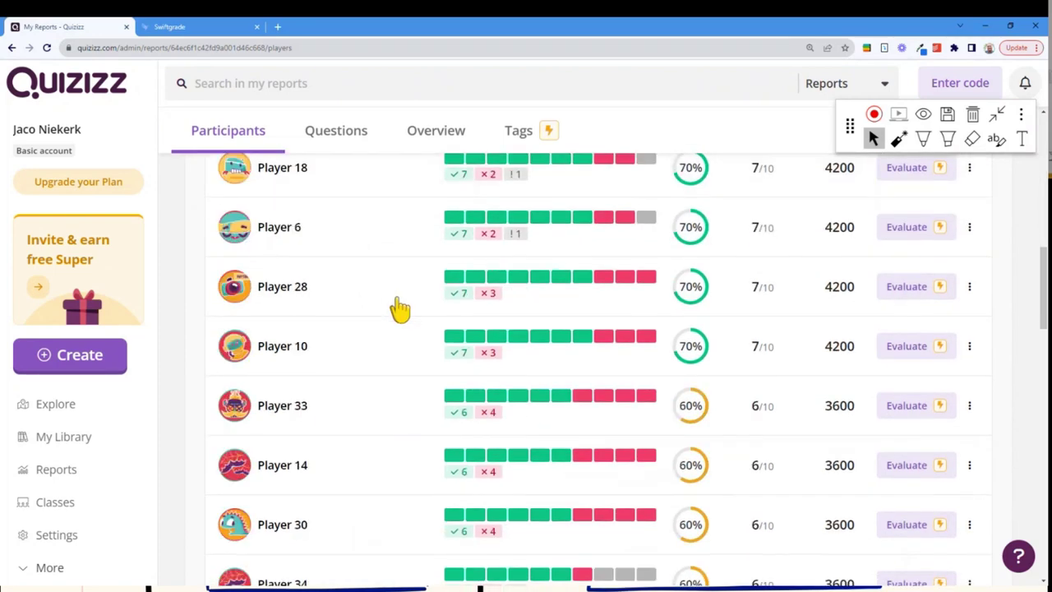
pyautogui.scroll(-3, 400, 307)
pyautogui.scroll(-5, 399, 308)
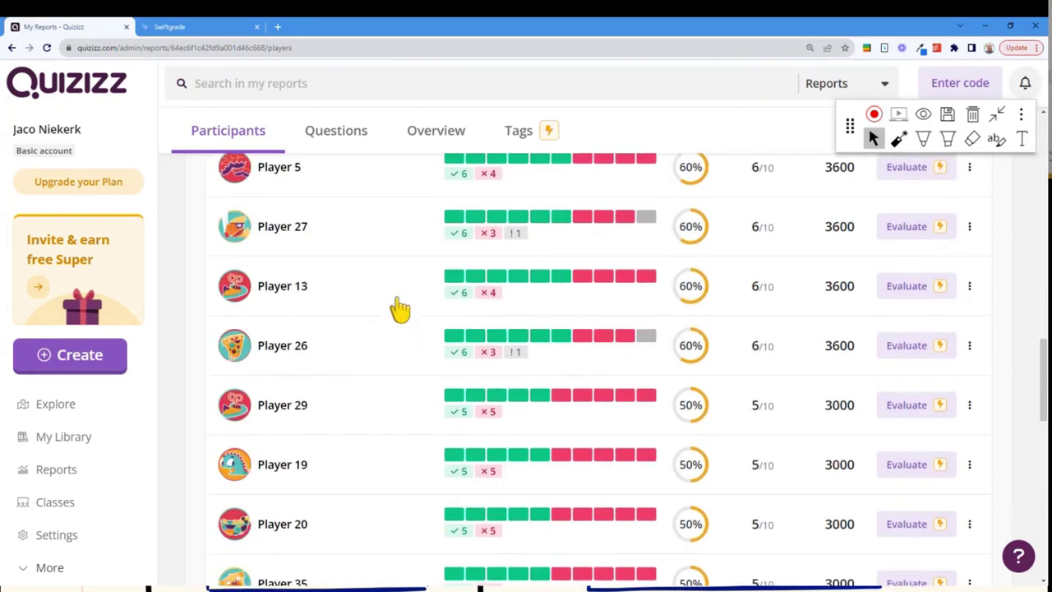
pyautogui.scroll(-4, 399, 308)
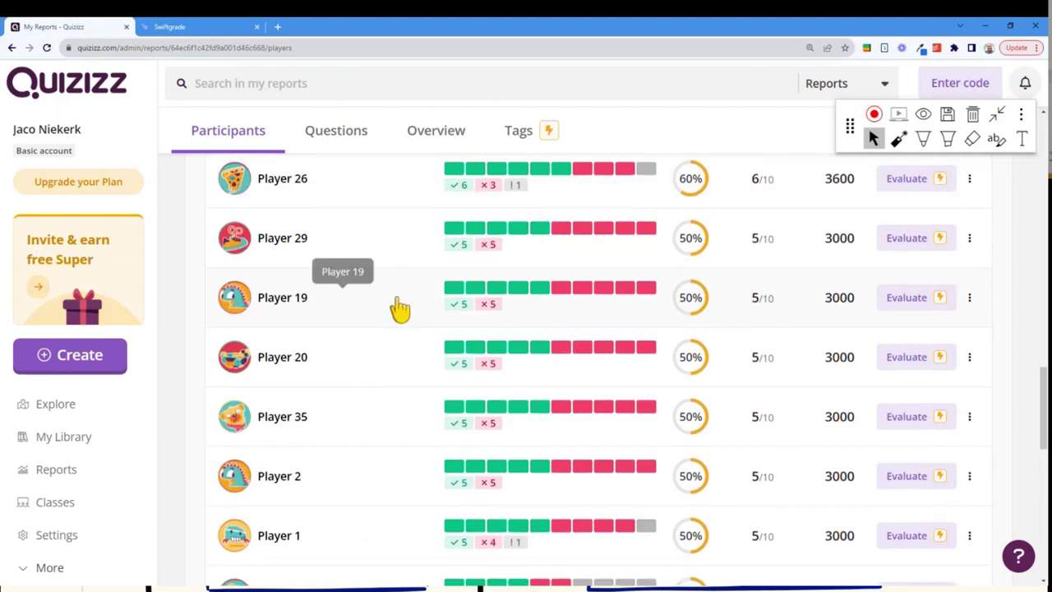
pyautogui.scroll(-10, 399, 307)
pyautogui.scroll(-3, 397, 304)
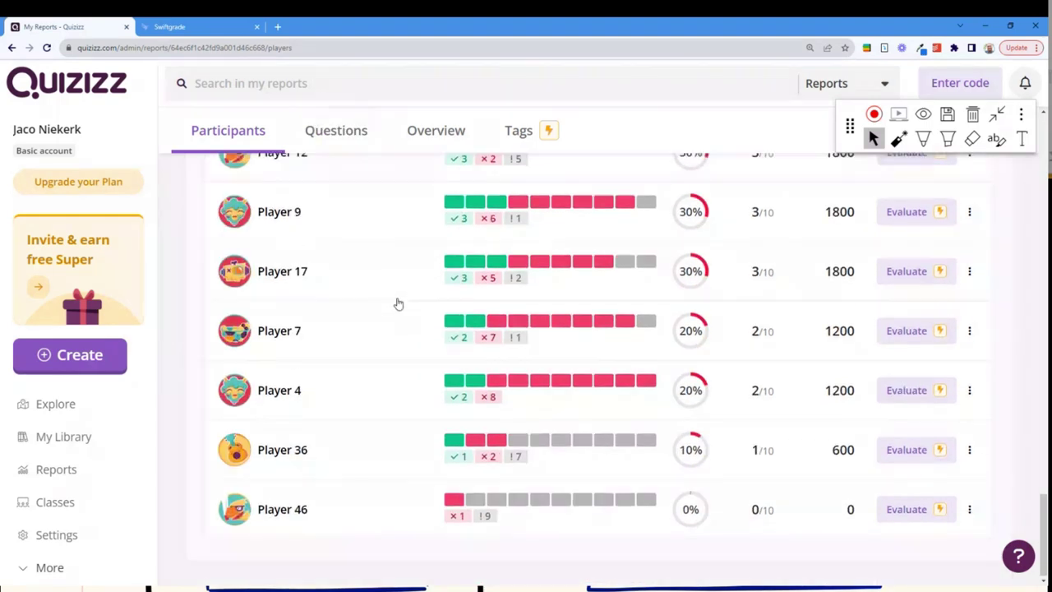
# Outline Player 4's row and the block from Player 9 to Player 4 in black, clearing each outline.
pyautogui.scroll(1, 398, 308)
pyautogui.click(923, 138)
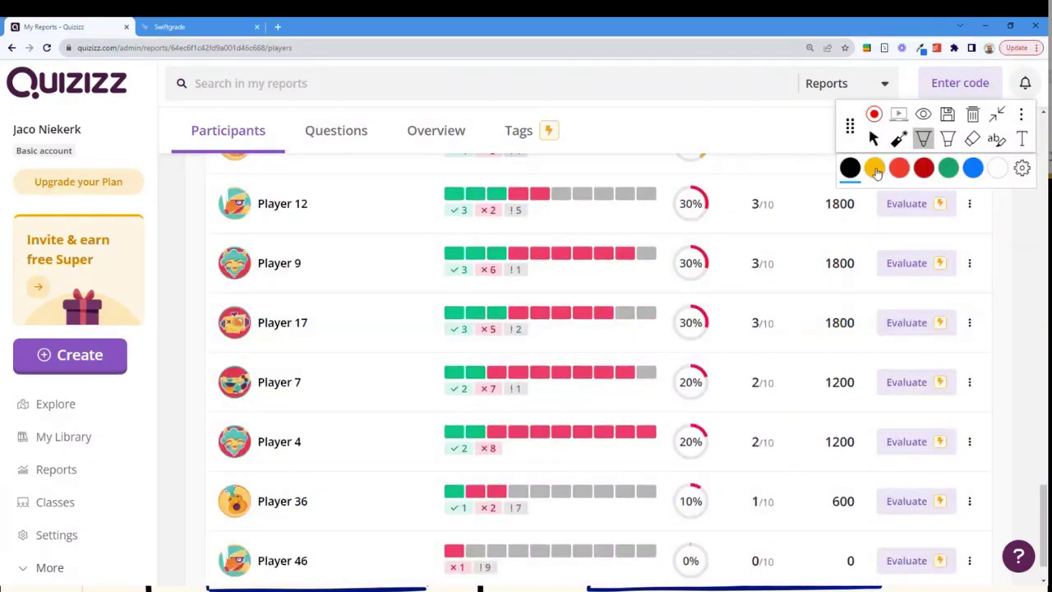
pyautogui.moveTo(198, 469)
pyautogui.mouseDown()
pyautogui.moveTo(710, 474)
pyautogui.moveTo(687, 384)
pyautogui.moveTo(189, 393)
pyautogui.moveTo(180, 395)
pyautogui.moveTo(195, 465)
pyautogui.mouseUp()
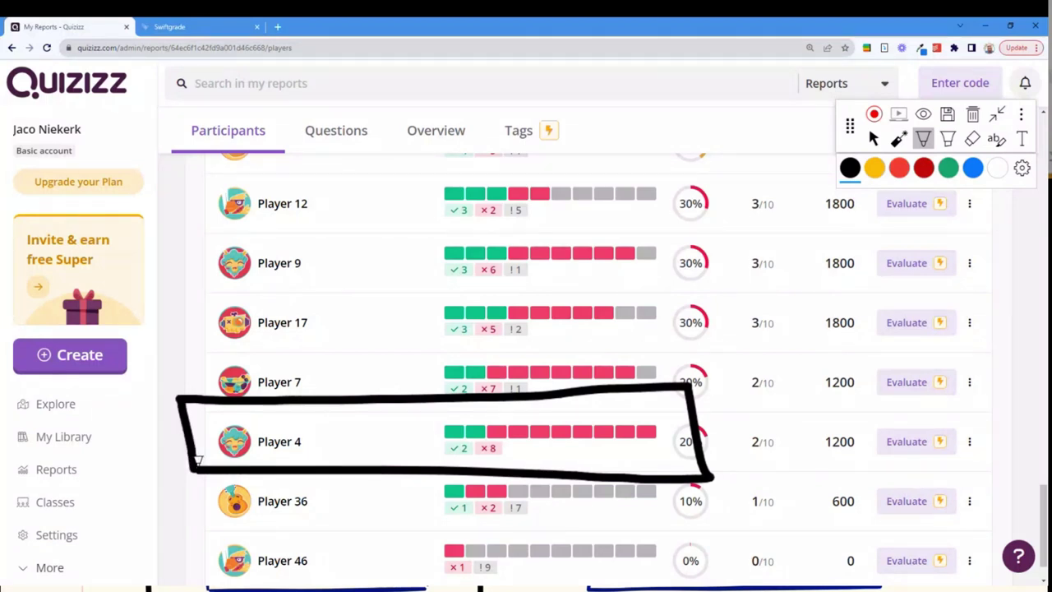
pyautogui.click(970, 122)
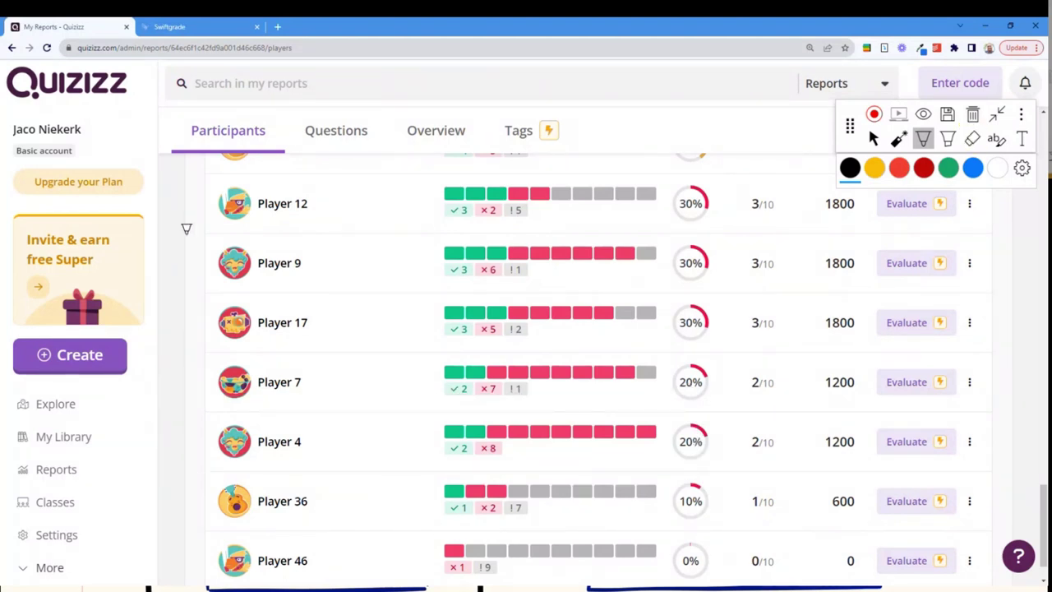
pyautogui.moveTo(182, 234)
pyautogui.mouseDown()
pyautogui.moveTo(372, 222)
pyautogui.moveTo(734, 238)
pyautogui.moveTo(722, 467)
pyautogui.moveTo(513, 452)
pyautogui.moveTo(239, 454)
pyautogui.moveTo(180, 423)
pyautogui.moveTo(186, 231)
pyautogui.mouseUp()
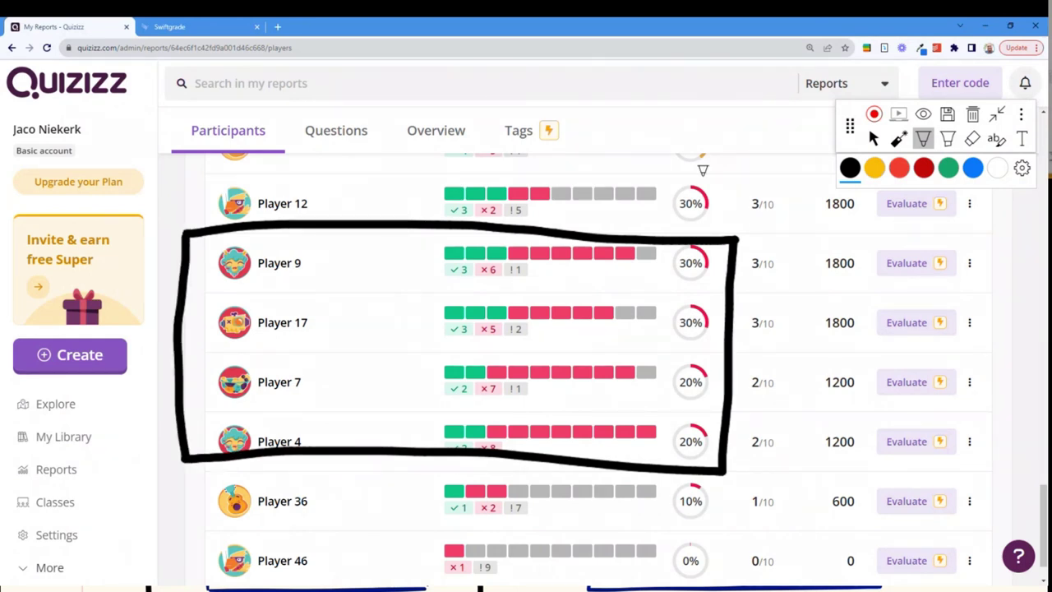
pyautogui.click(973, 115)
# Mark Player 9's correct answers in green, incorrect ones in red and the unattempted one with a black arrow, and clear the marks.
pyautogui.click(948, 141)
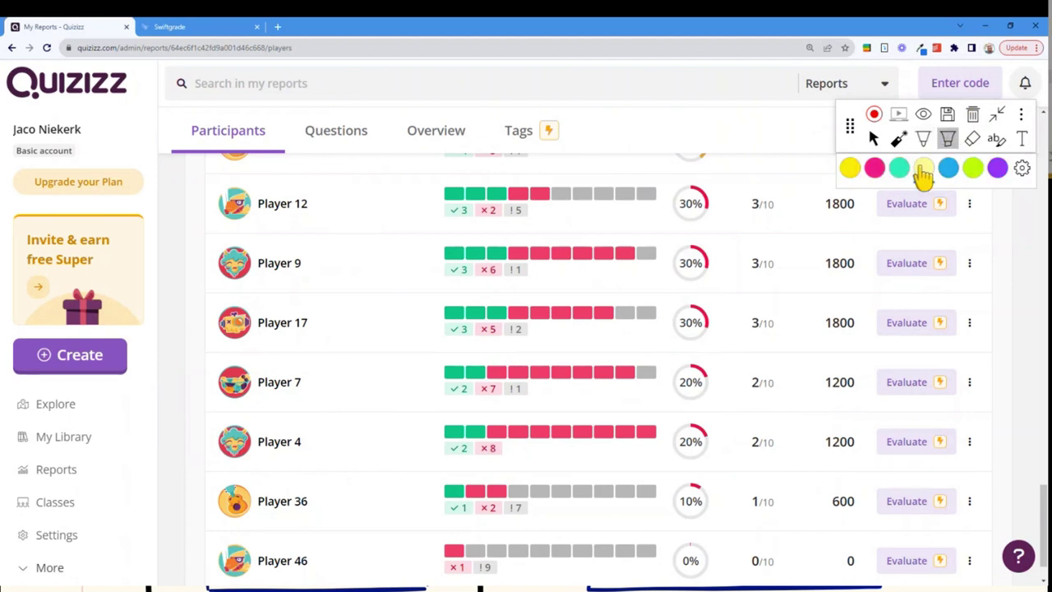
pyautogui.click(901, 173)
pyautogui.click(924, 167)
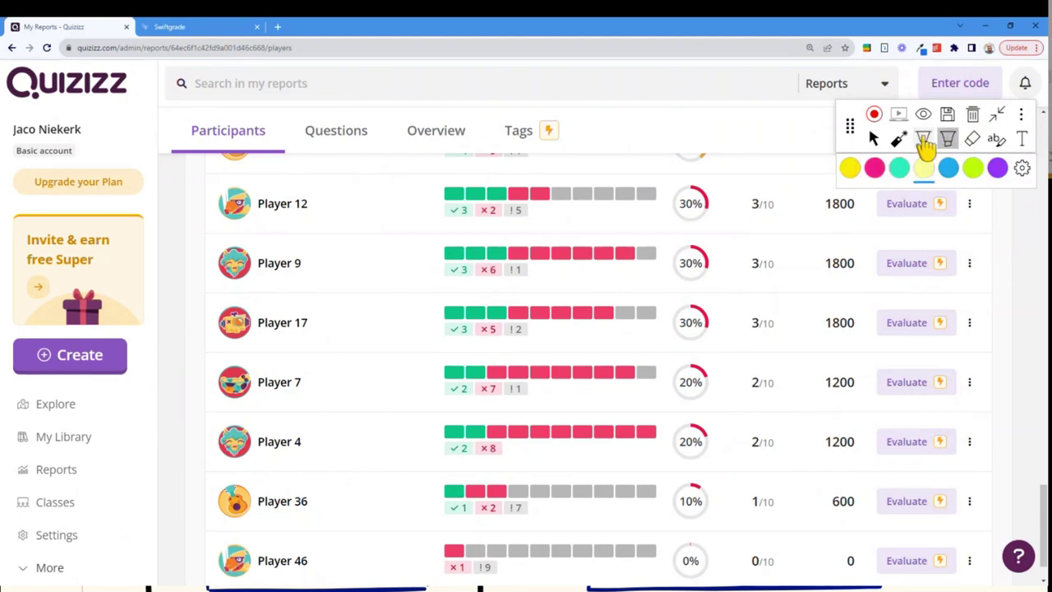
pyautogui.click(924, 139)
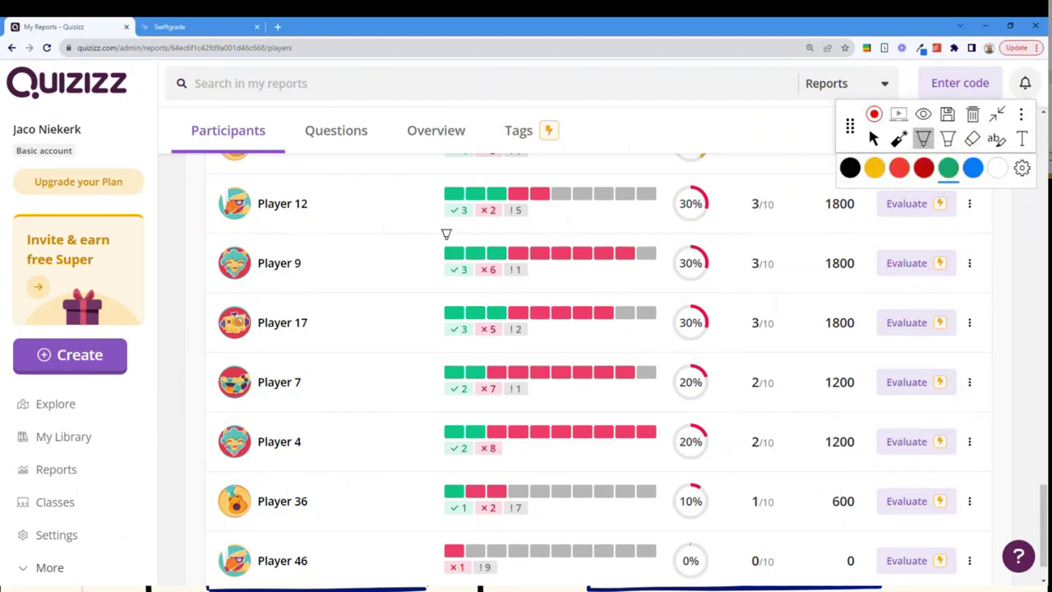
pyautogui.moveTo(445, 239); pyautogui.dragTo(649, 240)
pyautogui.click(899, 168)
pyautogui.click(852, 169)
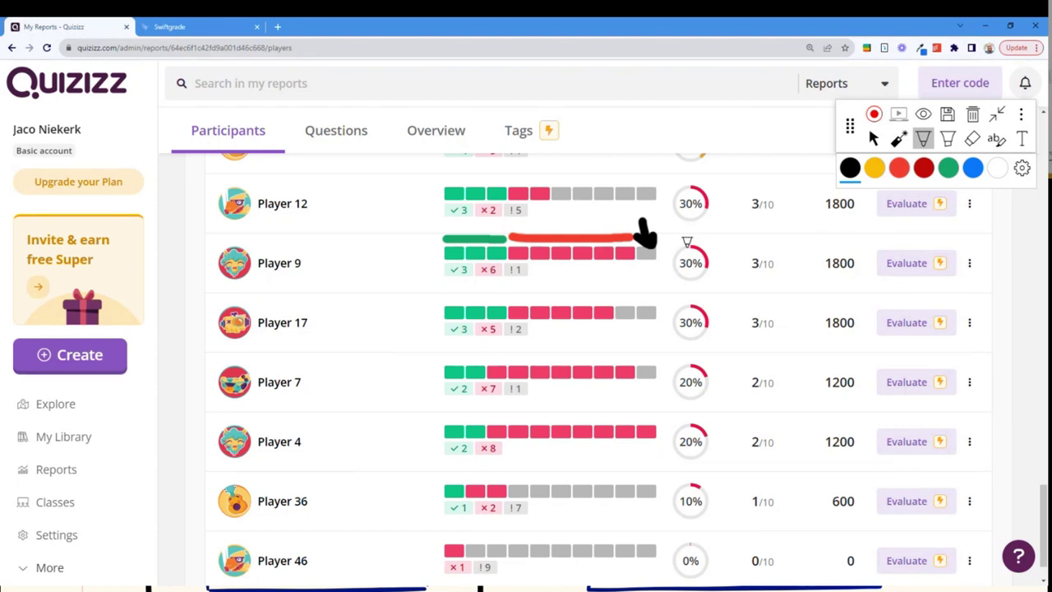
pyautogui.click(973, 119)
# Outline Player 12's unattempted answers in black, clear the outline and return to the normal pointer.
pyautogui.scroll(1, 680, 250)
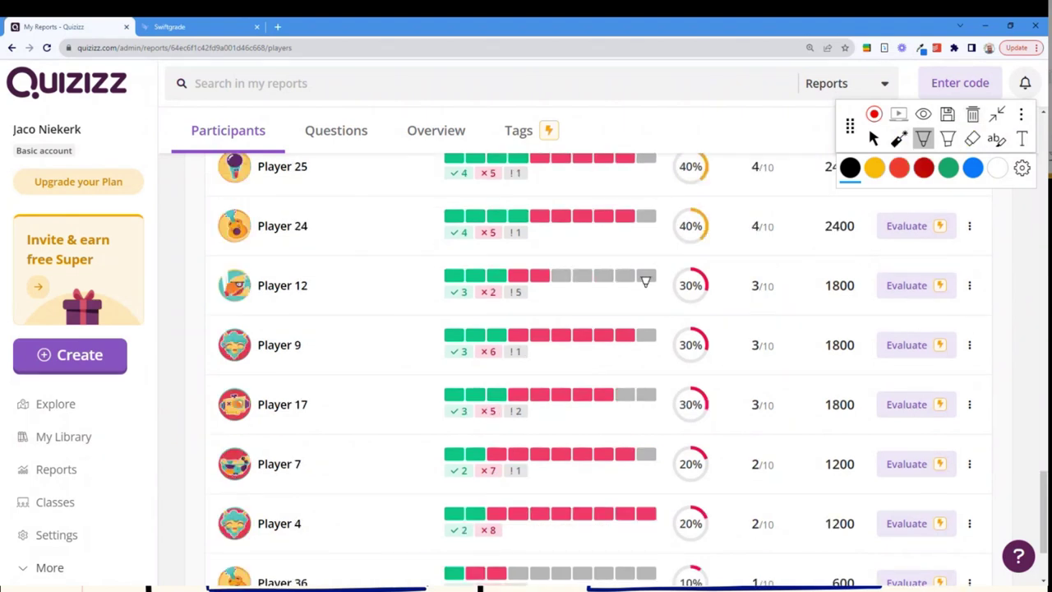
pyautogui.moveTo(555, 285)
pyautogui.mouseDown()
pyautogui.moveTo(667, 288)
pyautogui.moveTo(593, 251)
pyautogui.moveTo(544, 251)
pyautogui.moveTo(553, 291)
pyautogui.mouseUp()
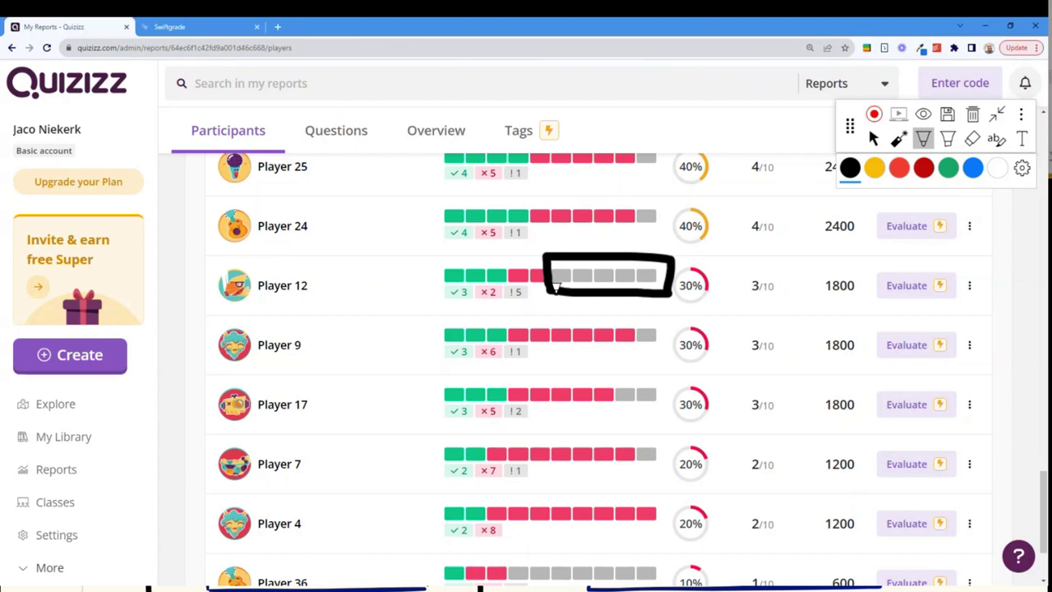
pyautogui.click(973, 115)
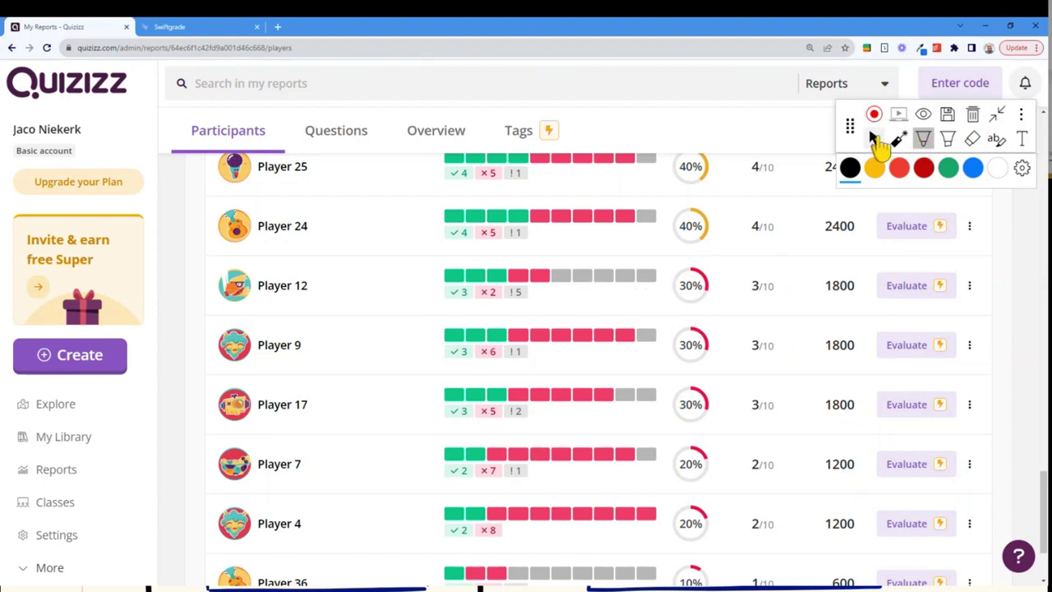
pyautogui.click(873, 139)
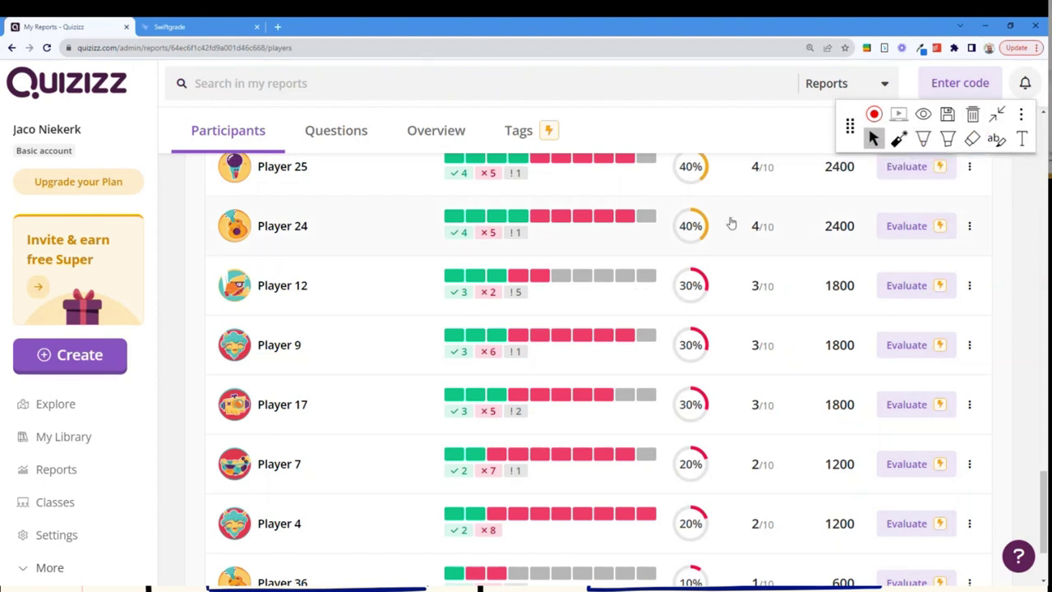
# Show the report by question and examine the answer breakdown for questions 1 to 3.
pyautogui.click(331, 137)
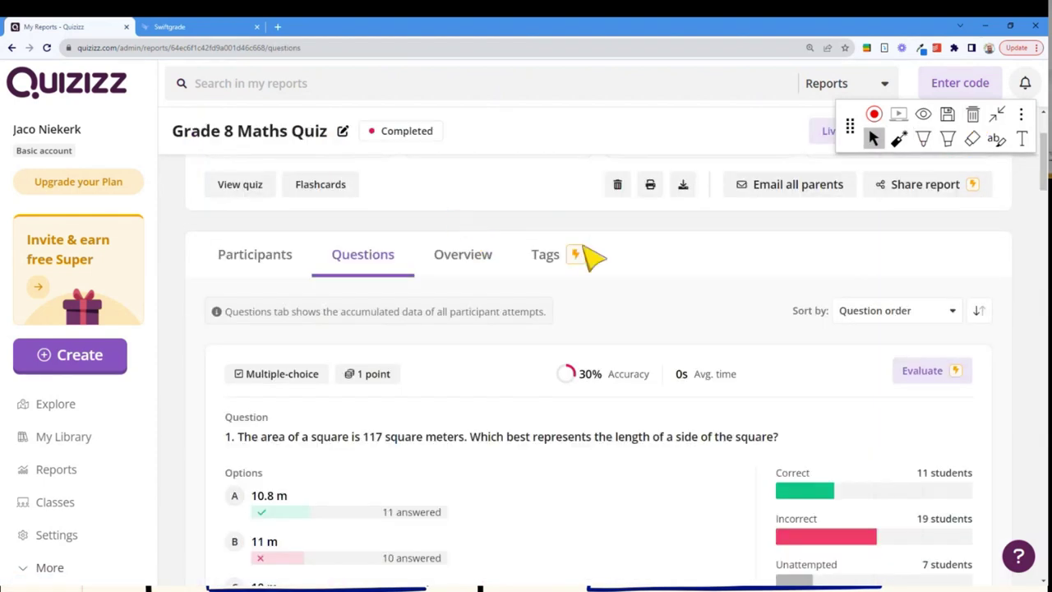
pyautogui.scroll(-1, 575, 354)
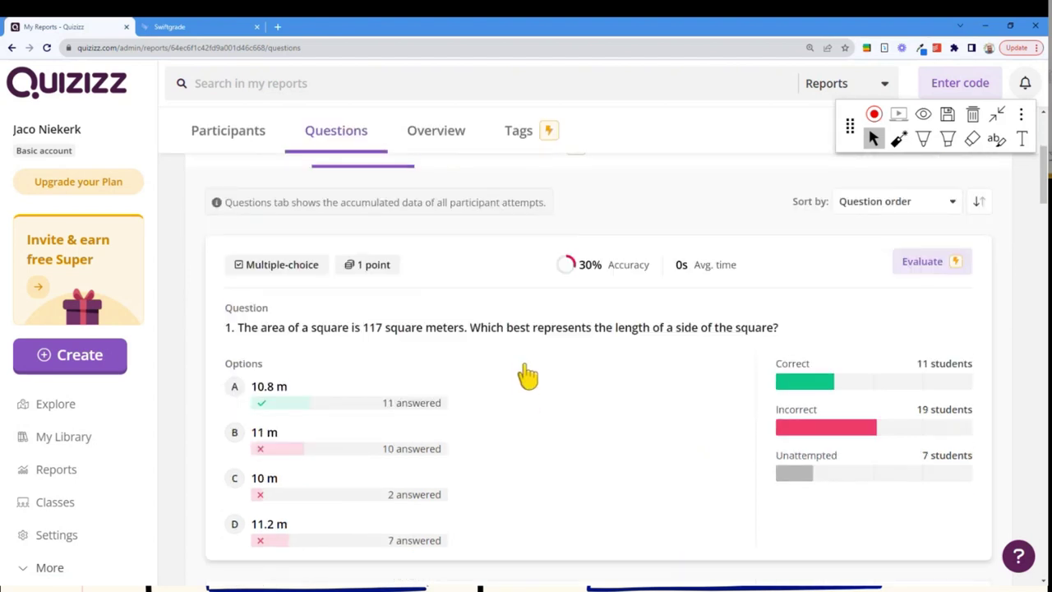
pyautogui.scroll(-1, 527, 376)
pyautogui.scroll(-1, 527, 376)
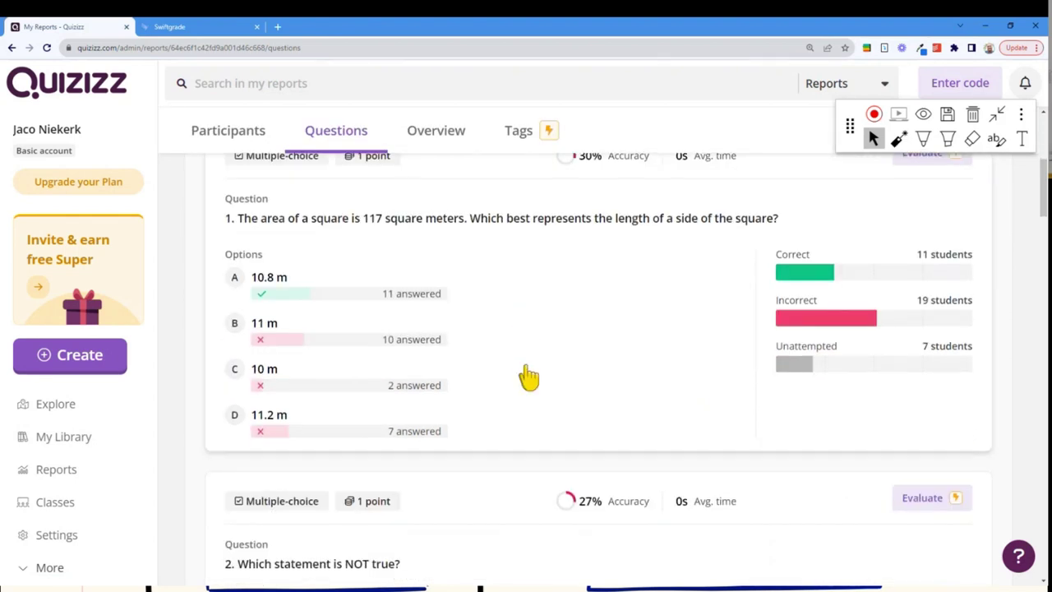
pyautogui.scroll(-4, 582, 380)
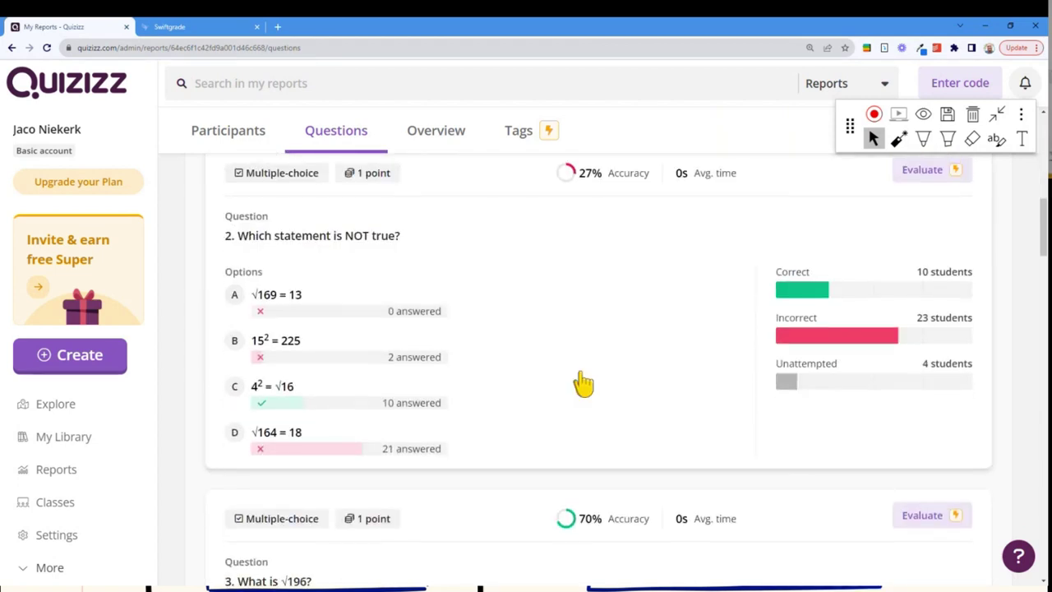
pyautogui.scroll(-4, 582, 380)
pyautogui.scroll(-1, 582, 381)
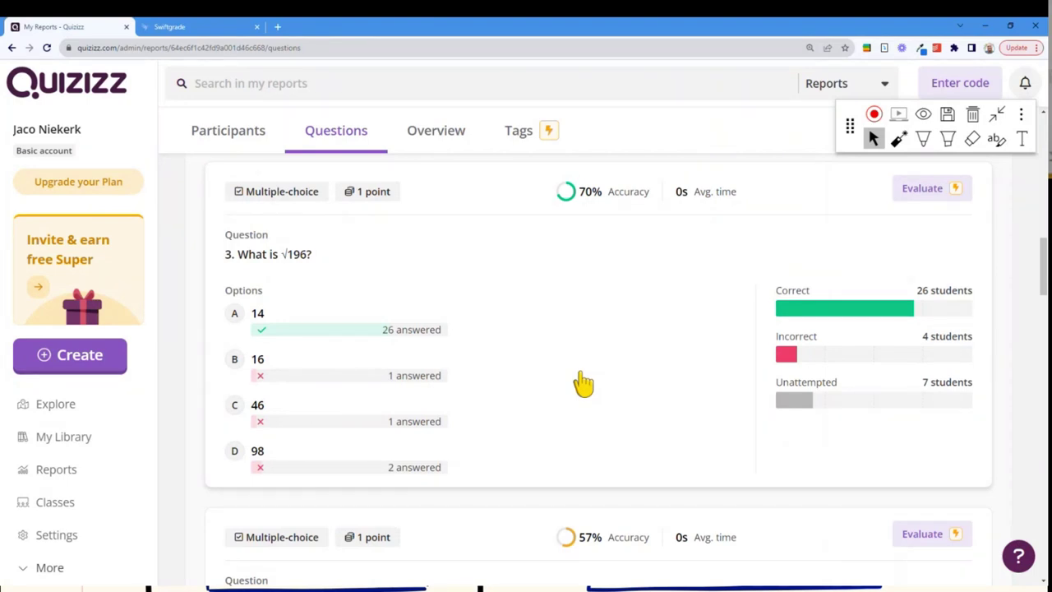
# Draw a large green tick beside the answer options of question 3 and return to the normal pointer.
pyautogui.click(923, 140)
pyautogui.click(947, 168)
pyautogui.moveTo(566, 320); pyautogui.dragTo(690, 264)
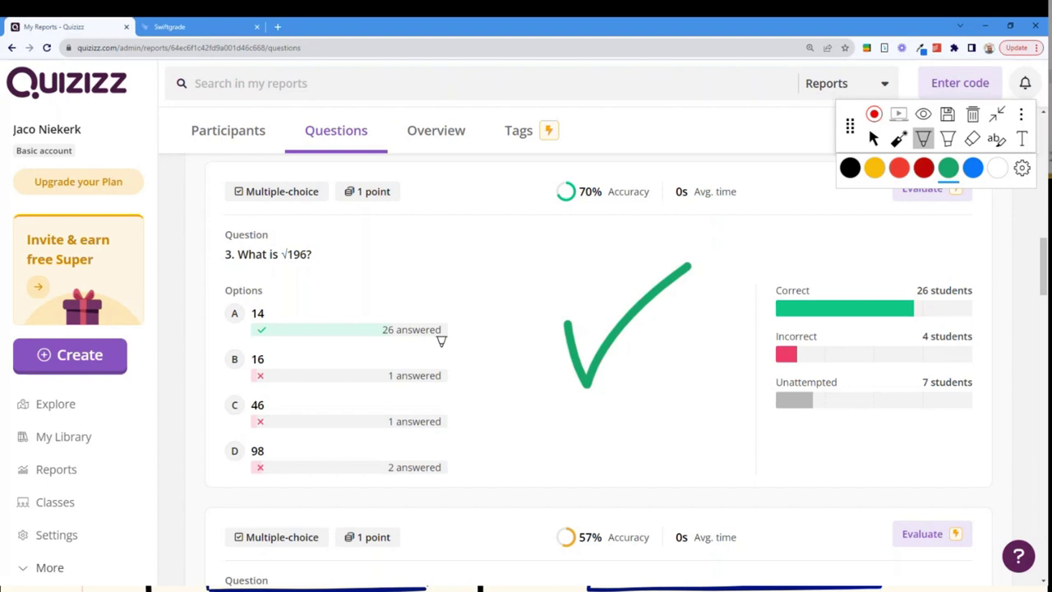
pyautogui.click(873, 138)
# Draw a large red cross beside the answer options of question 2 and return to the normal pointer.
pyautogui.scroll(2, 729, 300)
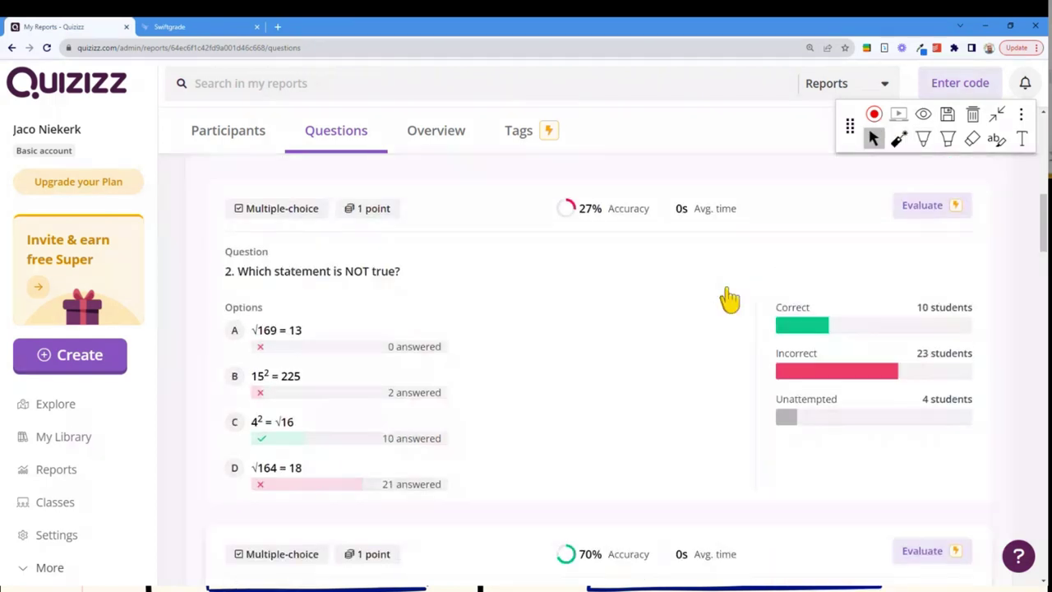
pyautogui.click(922, 139)
pyautogui.click(904, 170)
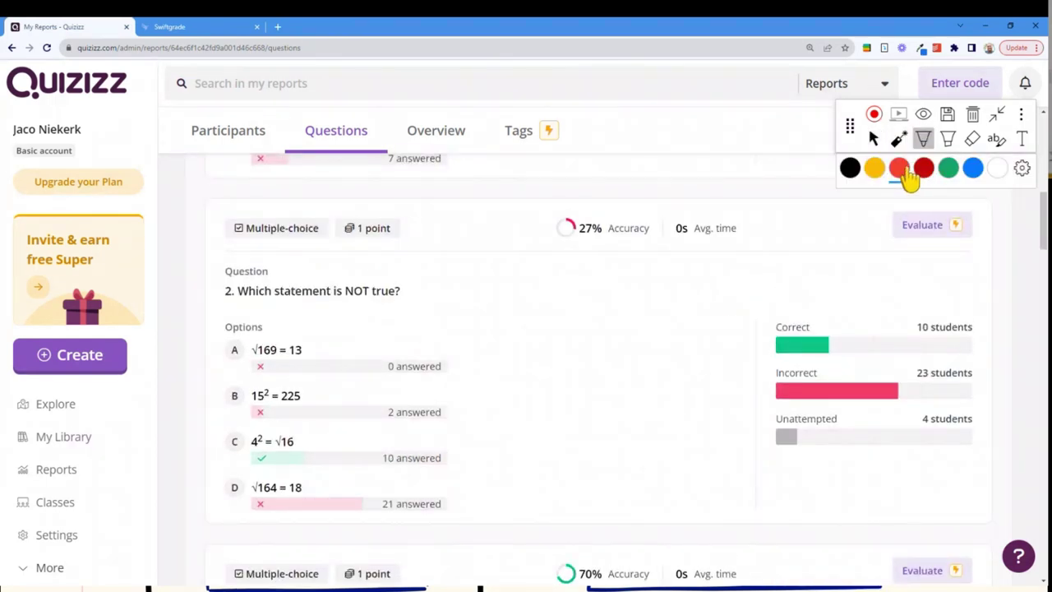
pyautogui.moveTo(621, 364); pyautogui.dragTo(512, 455)
pyautogui.moveTo(511, 367); pyautogui.dragTo(612, 440)
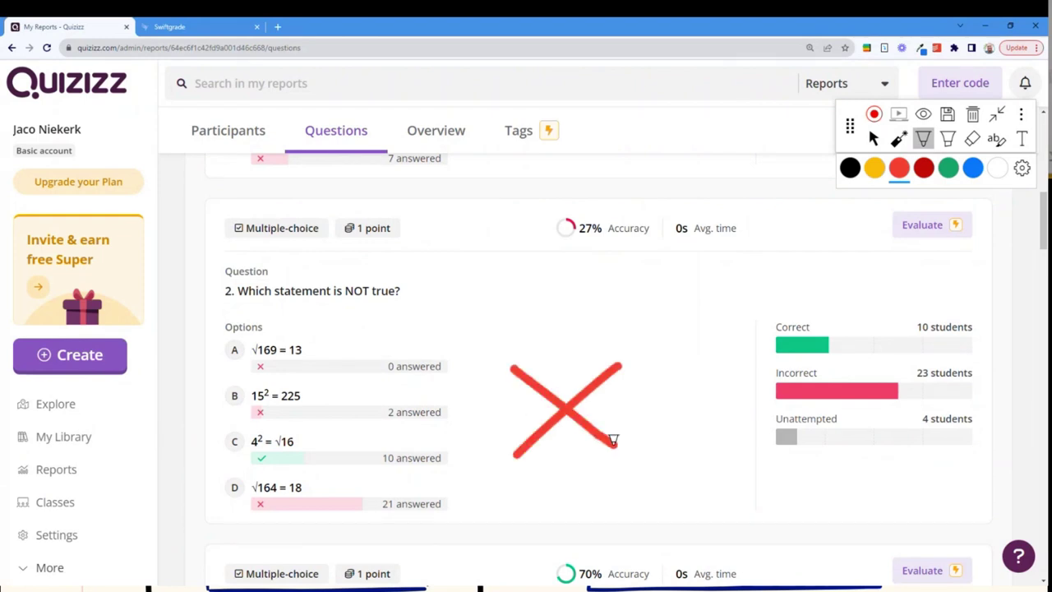
pyautogui.click(873, 140)
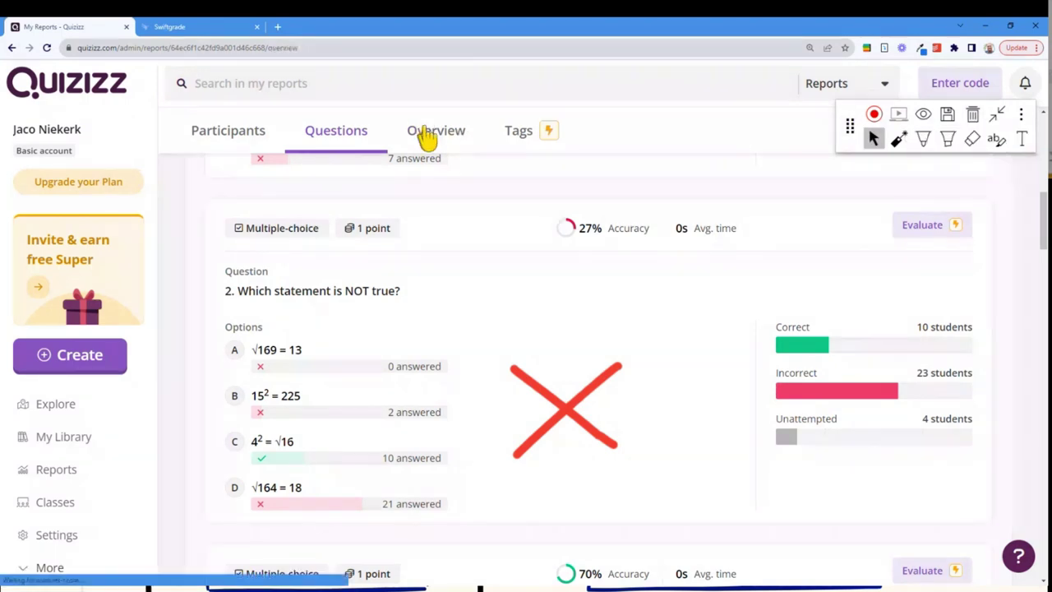
# Show the report's overview of all participants' answers and reload the unresponsive page.
pyautogui.click(427, 131)
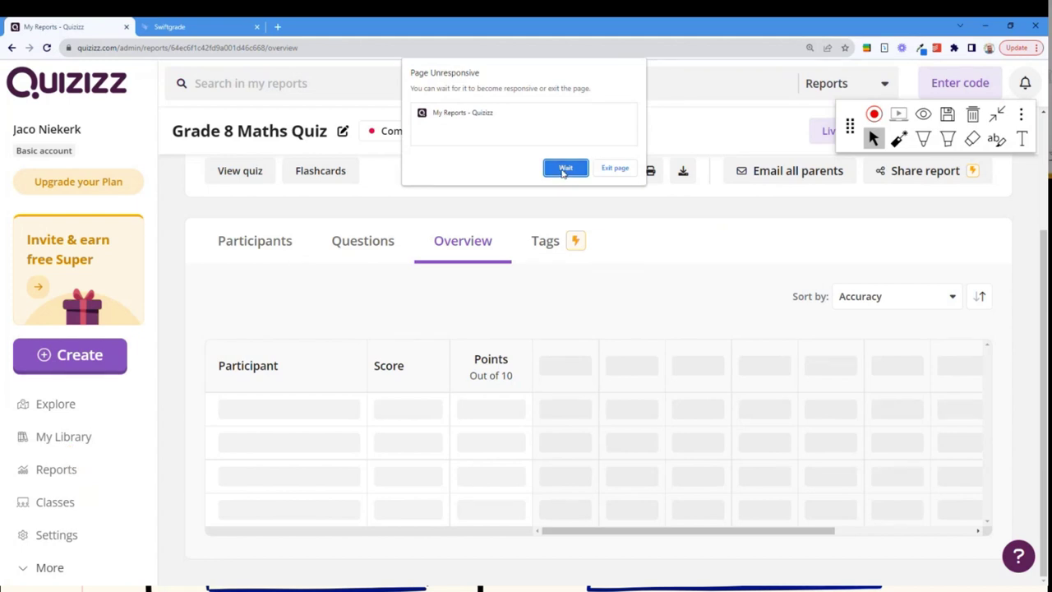
pyautogui.click(103, 48)
pyautogui.click(47, 47)
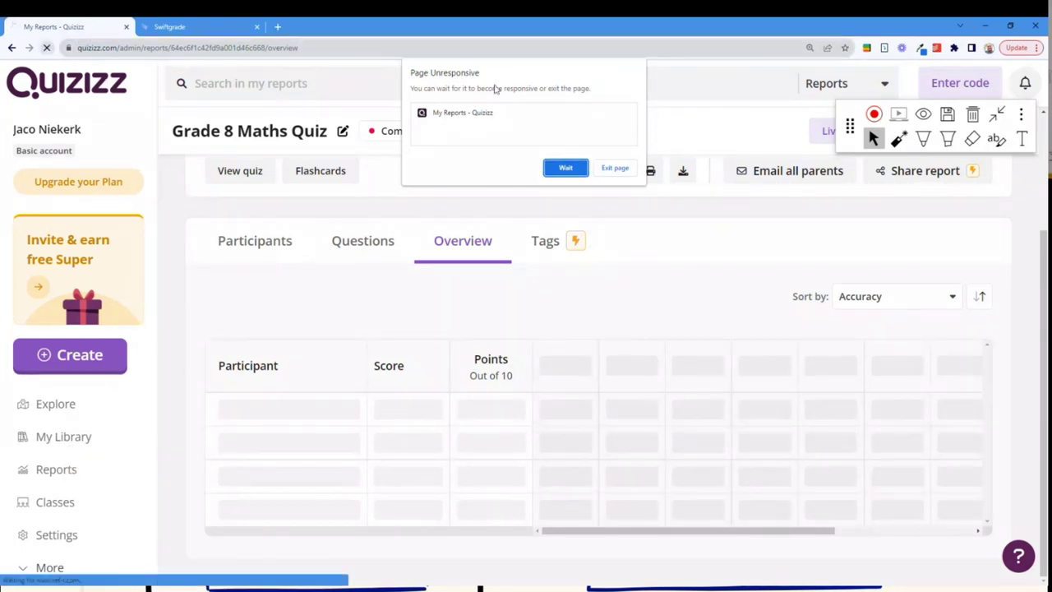
pyautogui.click(575, 169)
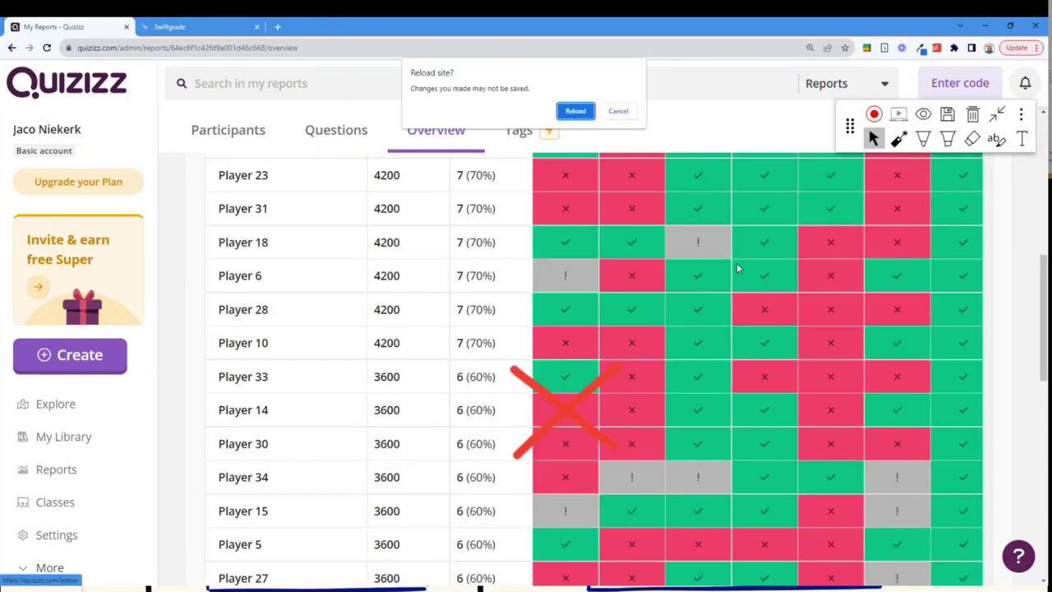
pyautogui.click(575, 111)
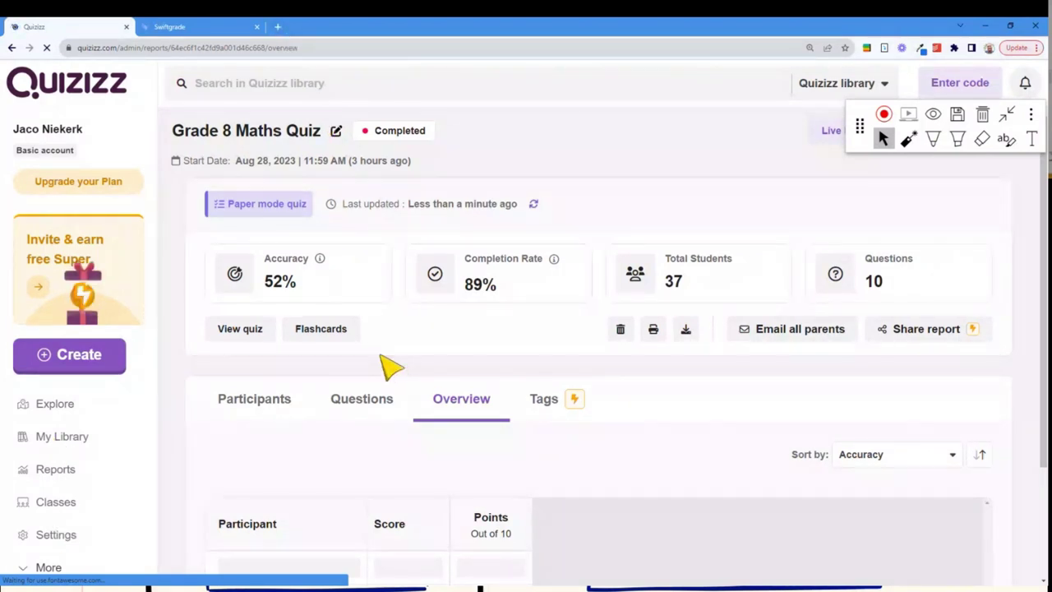
# Open Quizizz in a new browser tab through a search for "quizizz", close the stuck report tab and show the Quizizz home page.
pyautogui.click(278, 26)
pyautogui.write('quizizz')
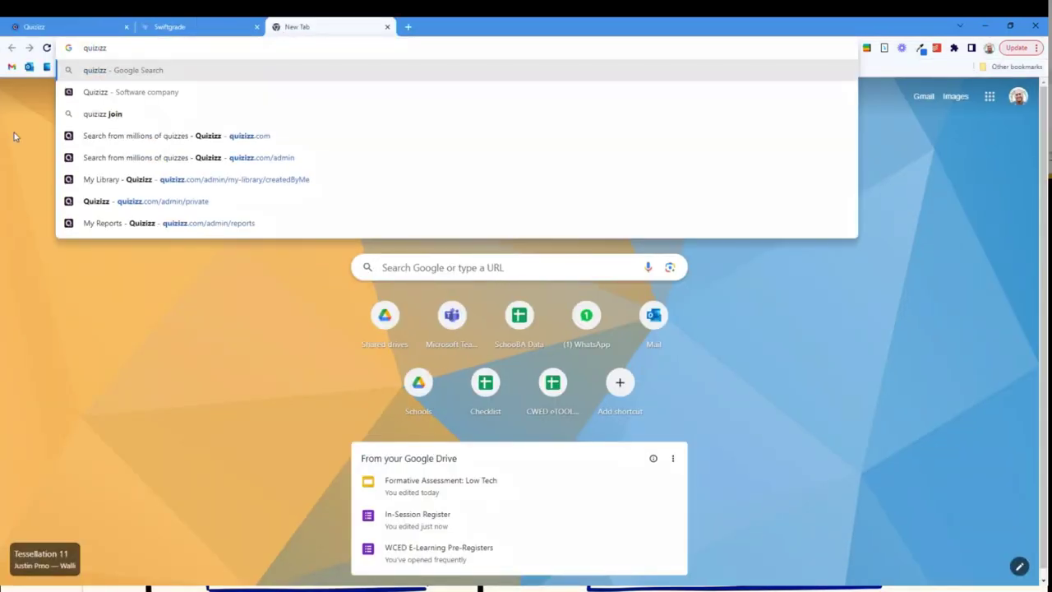
pyautogui.click(117, 92)
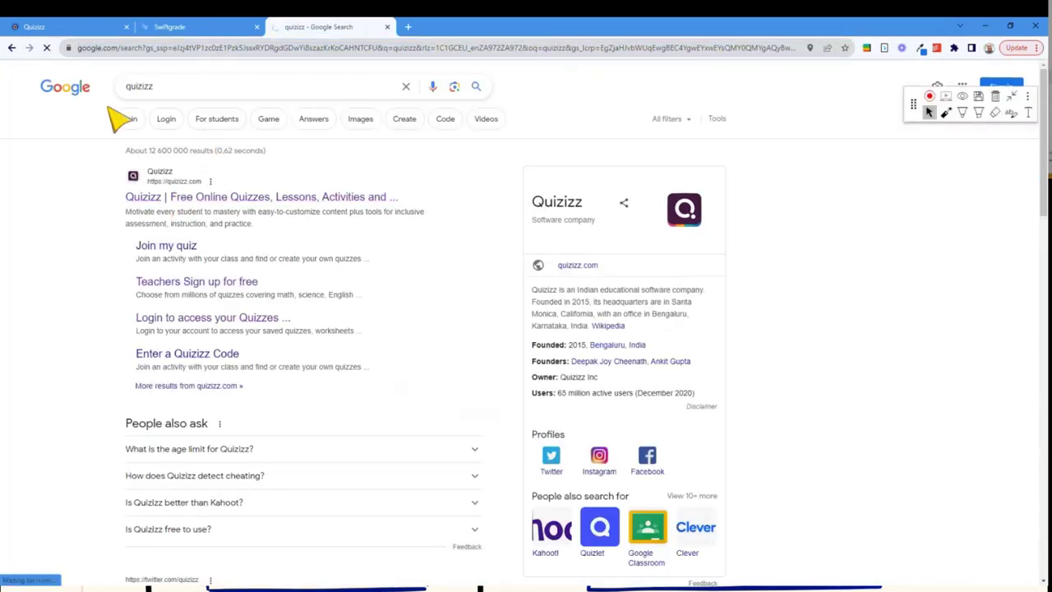
pyautogui.click(63, 29)
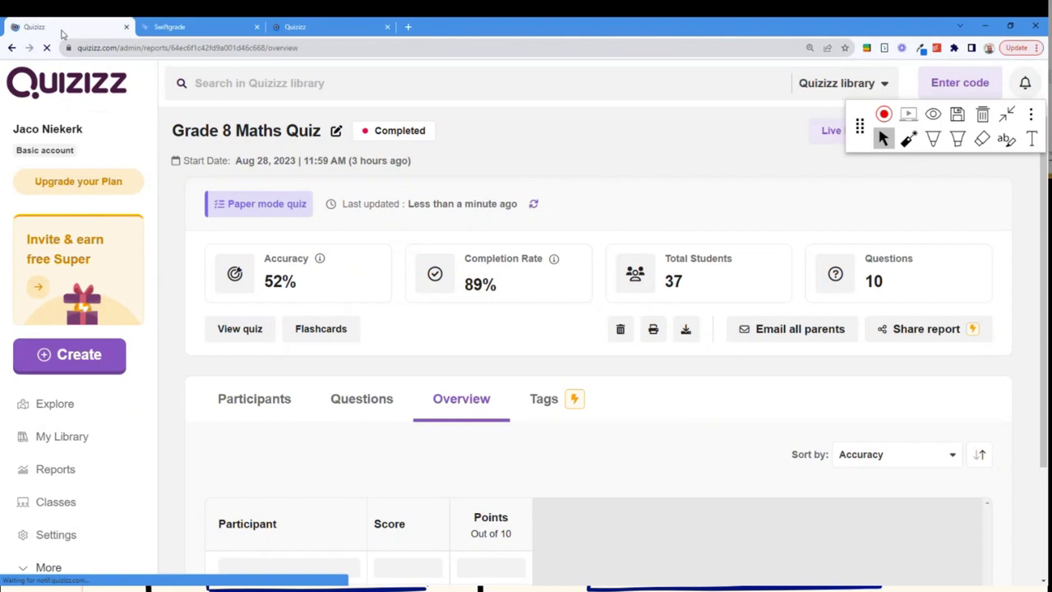
pyautogui.click(128, 29)
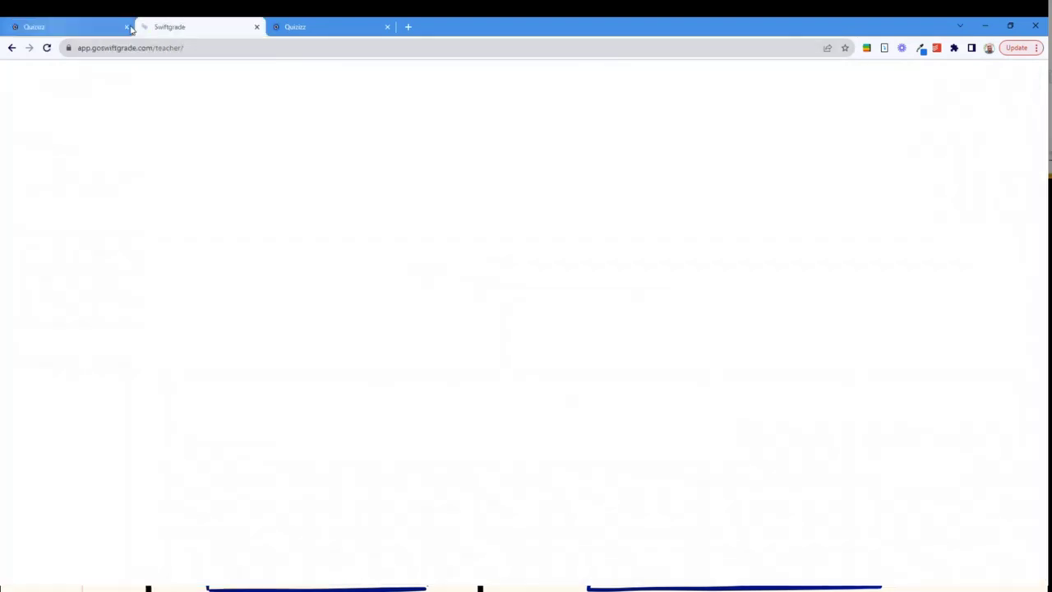
pyautogui.click(179, 28)
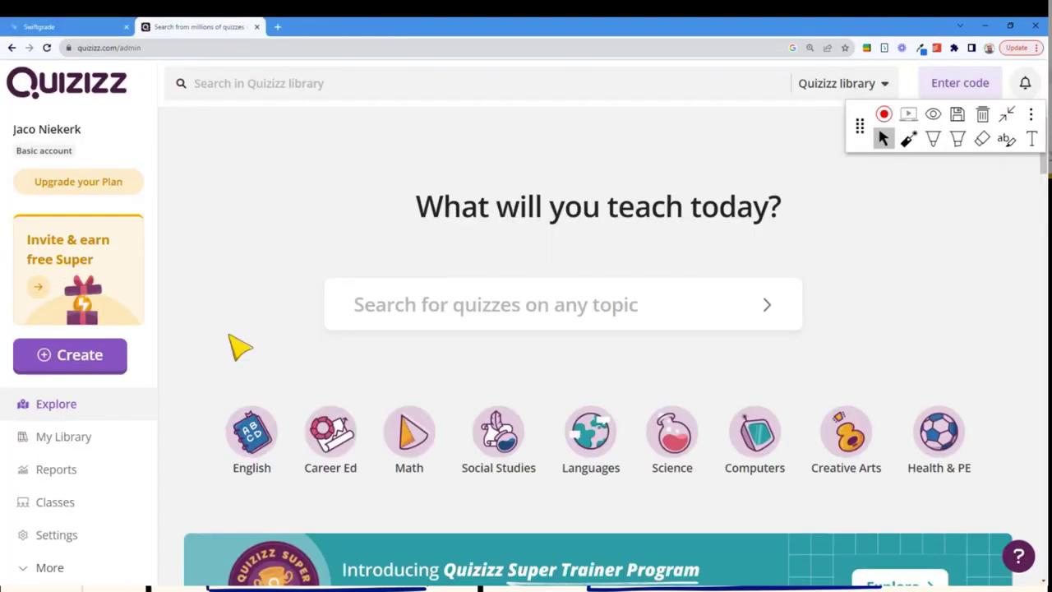
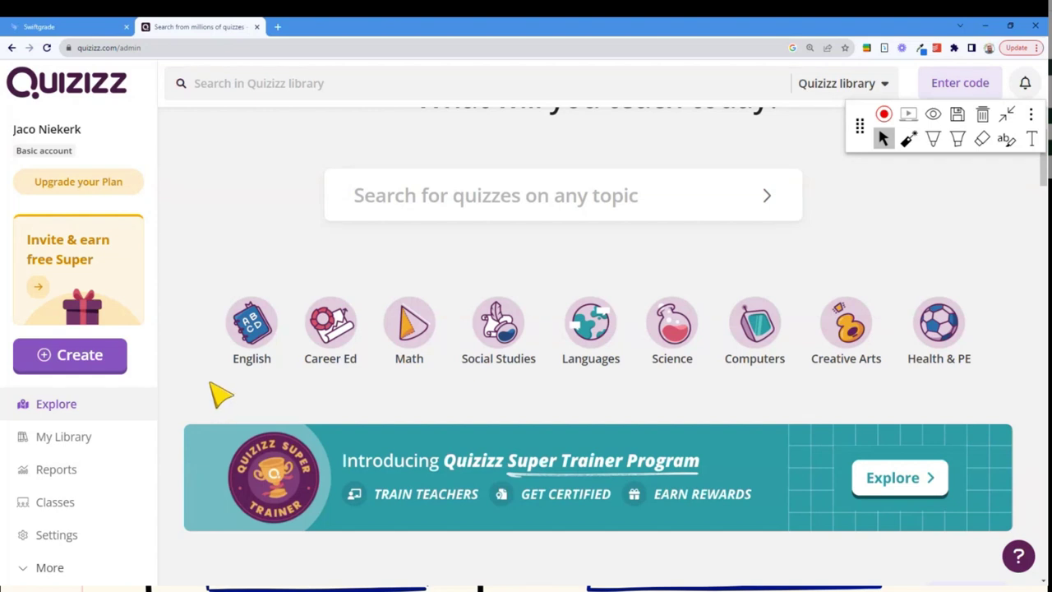
# Search the Quizizz library for "physical science grade 5".
pyautogui.click(418, 192)
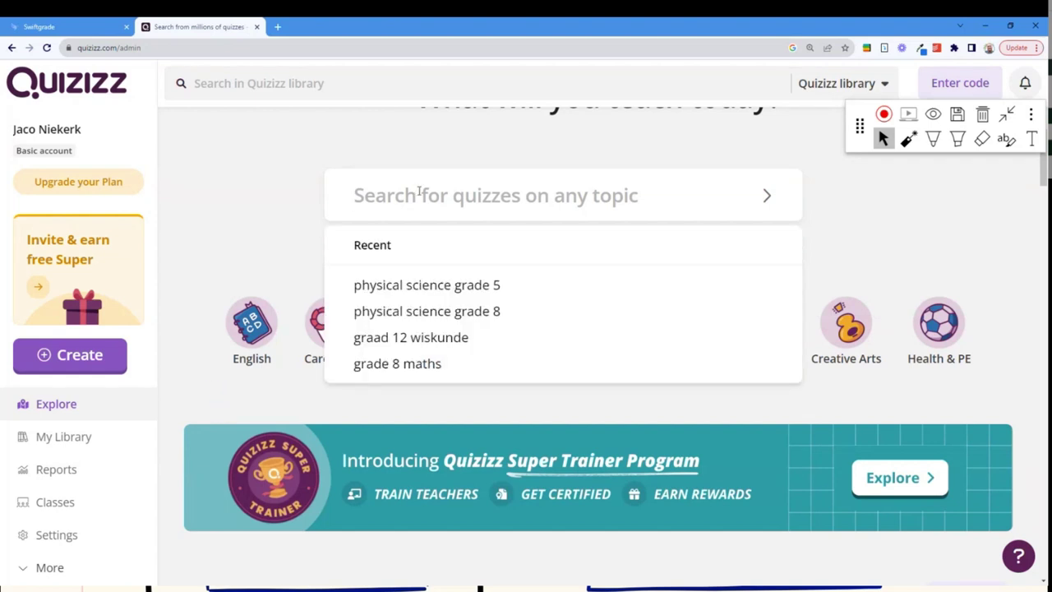
pyautogui.write('physical s')
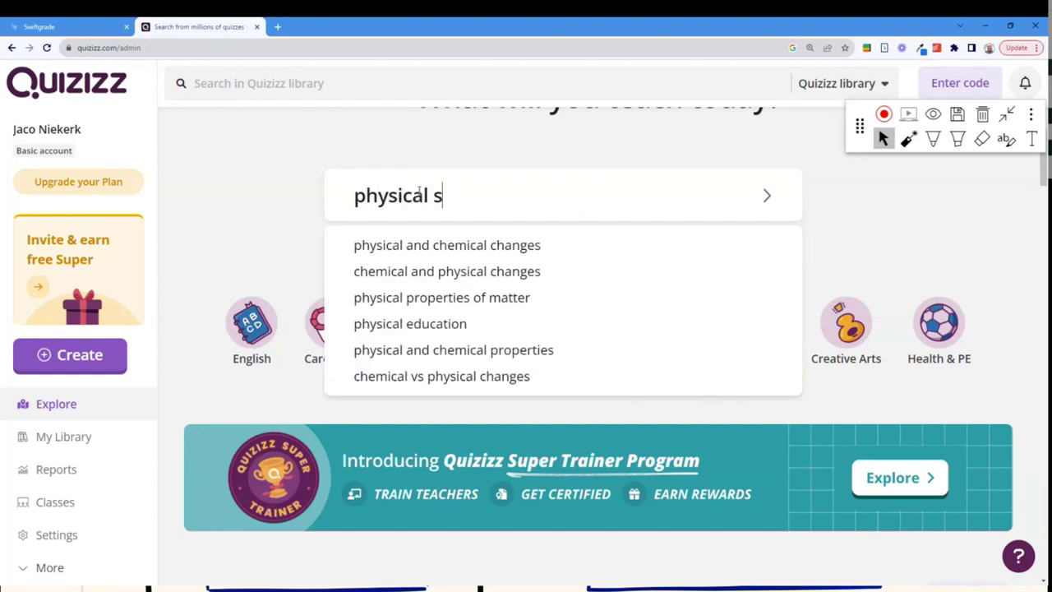
pyautogui.write('cience grade 5')
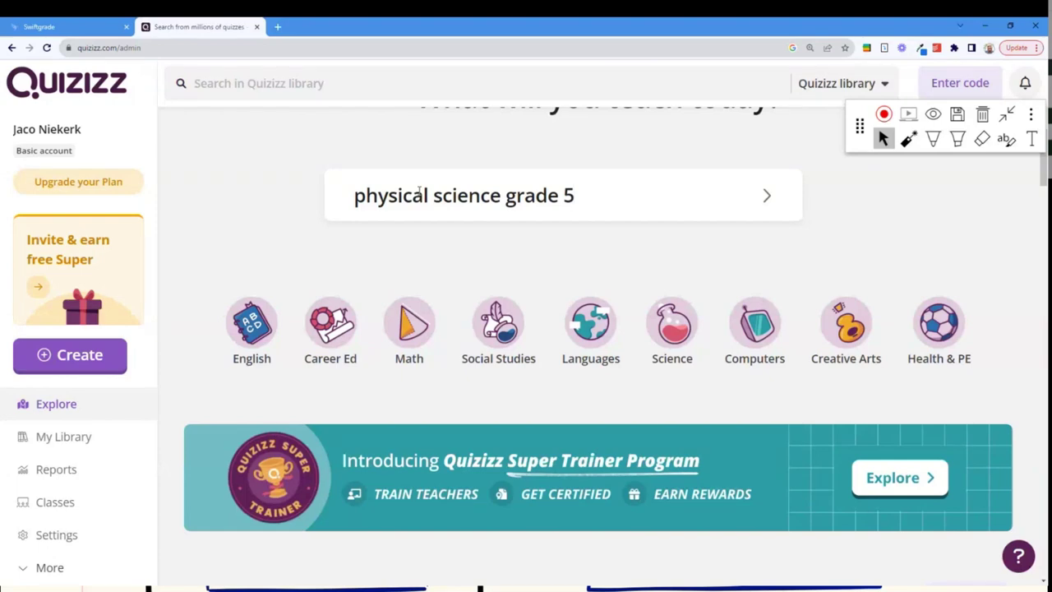
pyautogui.press('Return')
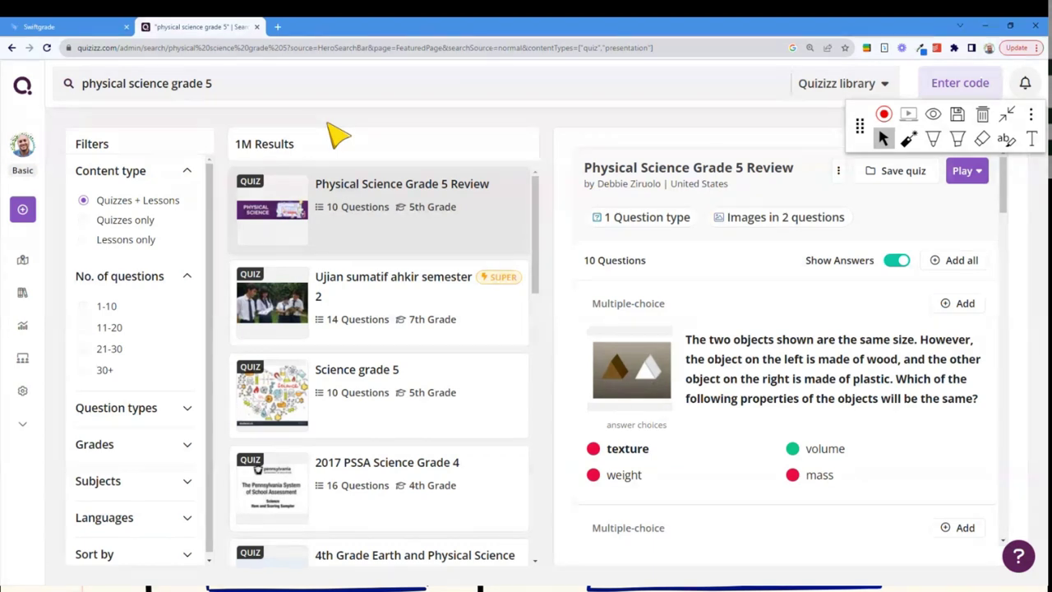
# Outline the search results count in red, return to the normal pointer and move the annotation toolbar clear of the quiz preview.
pyautogui.click(934, 140)
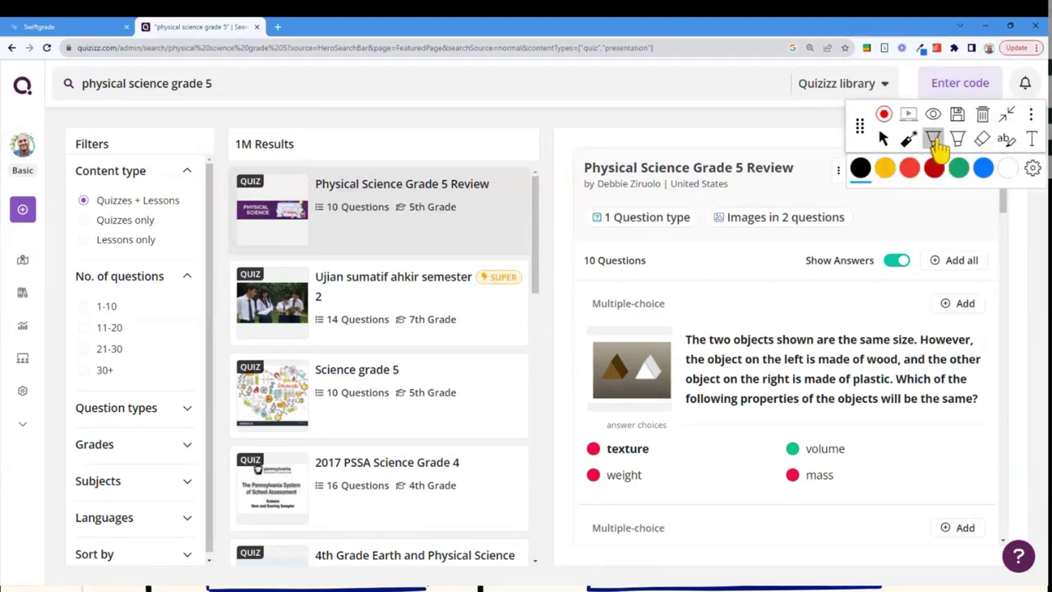
pyautogui.click(909, 168)
pyautogui.moveTo(209, 115)
pyautogui.mouseDown()
pyautogui.moveTo(270, 115)
pyautogui.moveTo(290, 165)
pyautogui.moveTo(224, 115)
pyautogui.mouseUp()
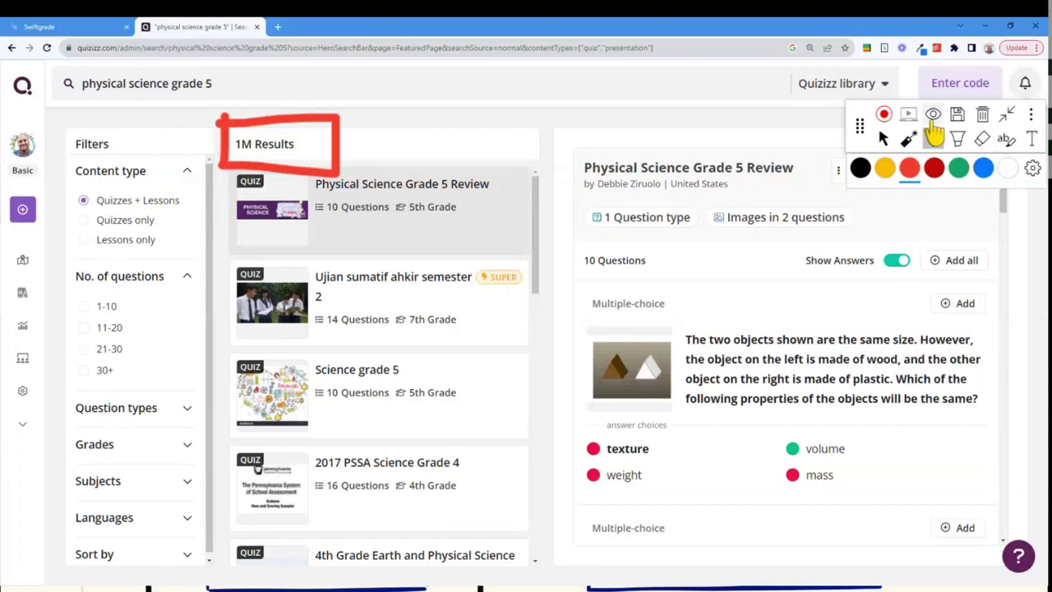
pyautogui.click(883, 138)
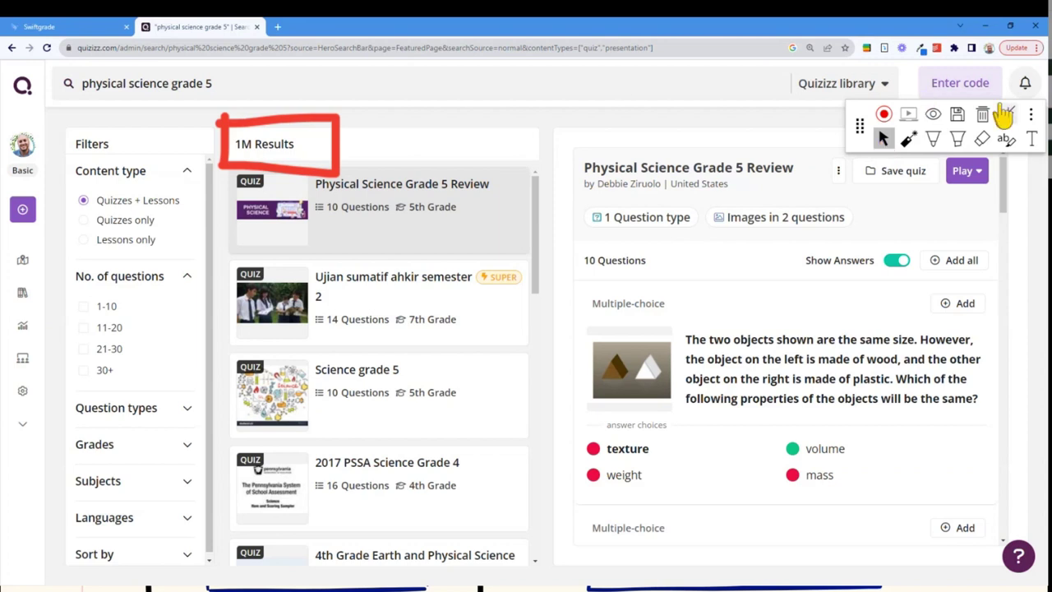
pyautogui.moveTo(860, 128); pyautogui.dragTo(861, 89)
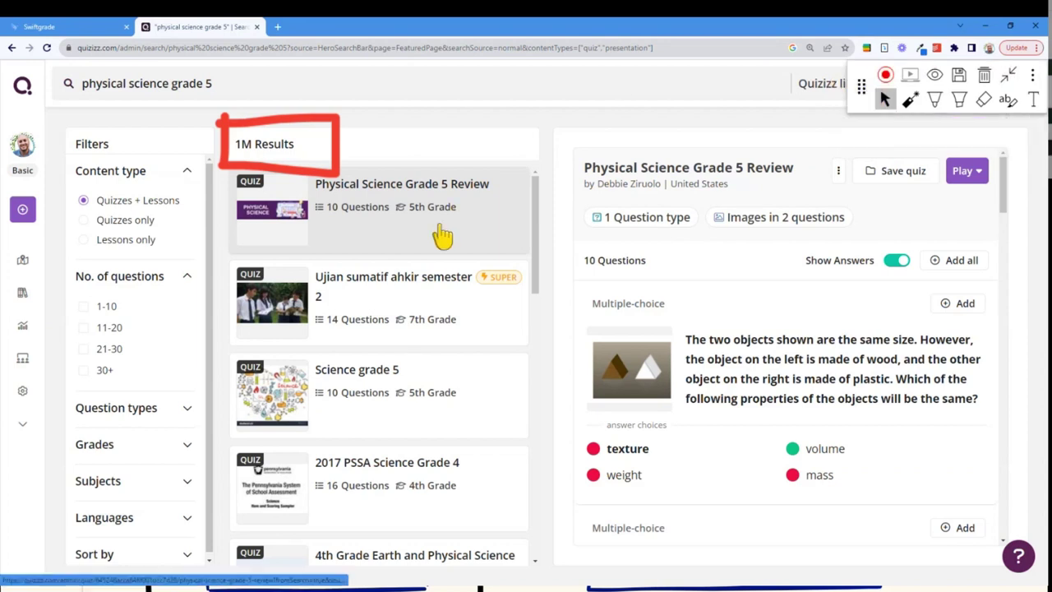
# Preview the quizzes "Ujian sumatif ahkir semester 2" and "Science grade 5", and return to "Physical Science Grade 5 Review".
pyautogui.click(423, 313)
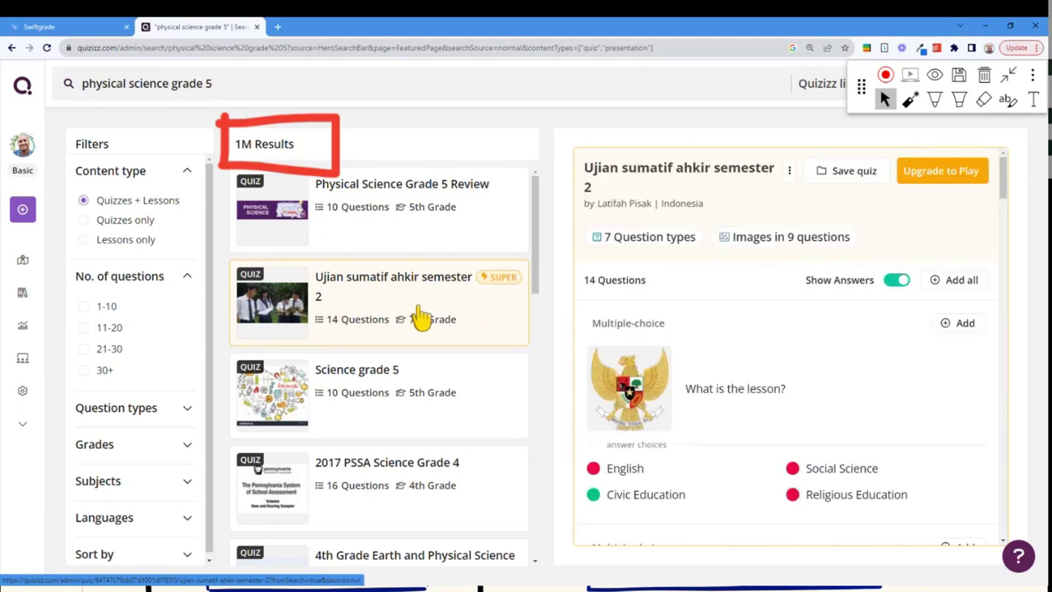
pyautogui.scroll(-1, 402, 345)
pyautogui.click(370, 365)
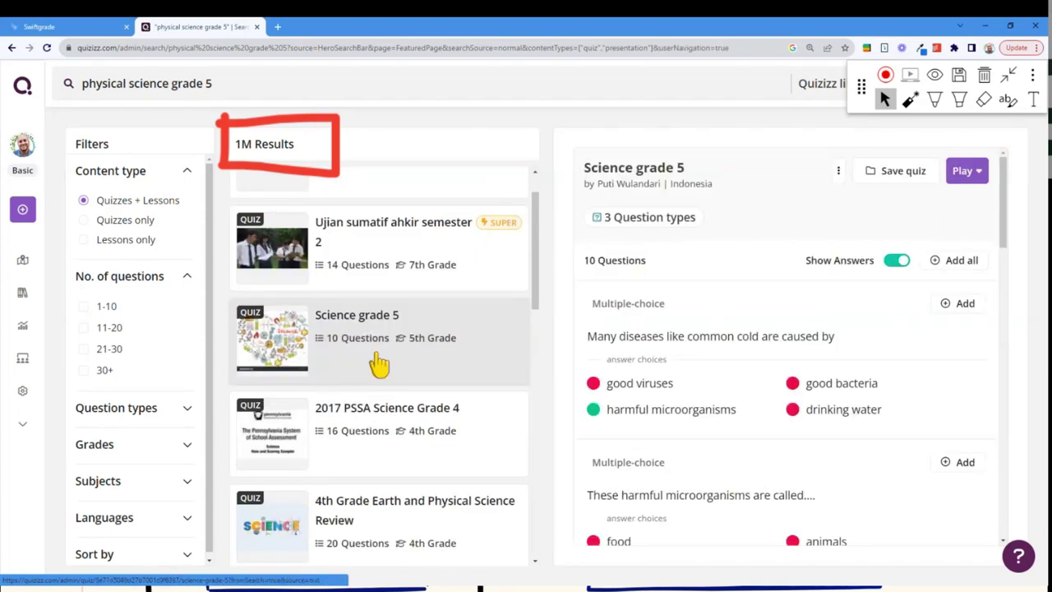
pyautogui.scroll(1, 379, 364)
pyautogui.click(371, 243)
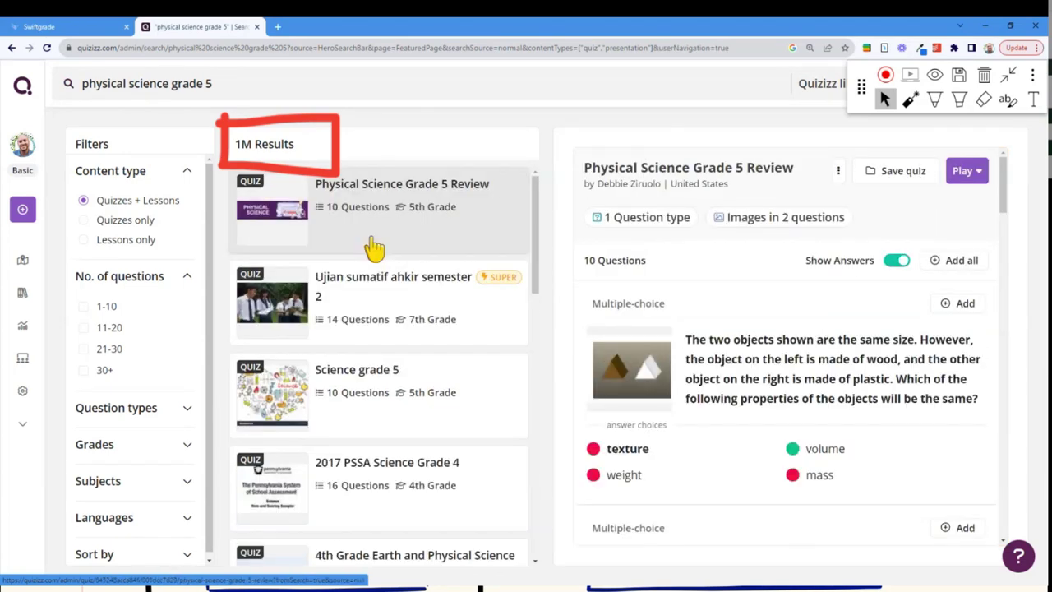
# Clear the red outline and add the multiple-choice question about the air inside the balloon from Physical Science Grade 5 Review.
pyautogui.click(989, 77)
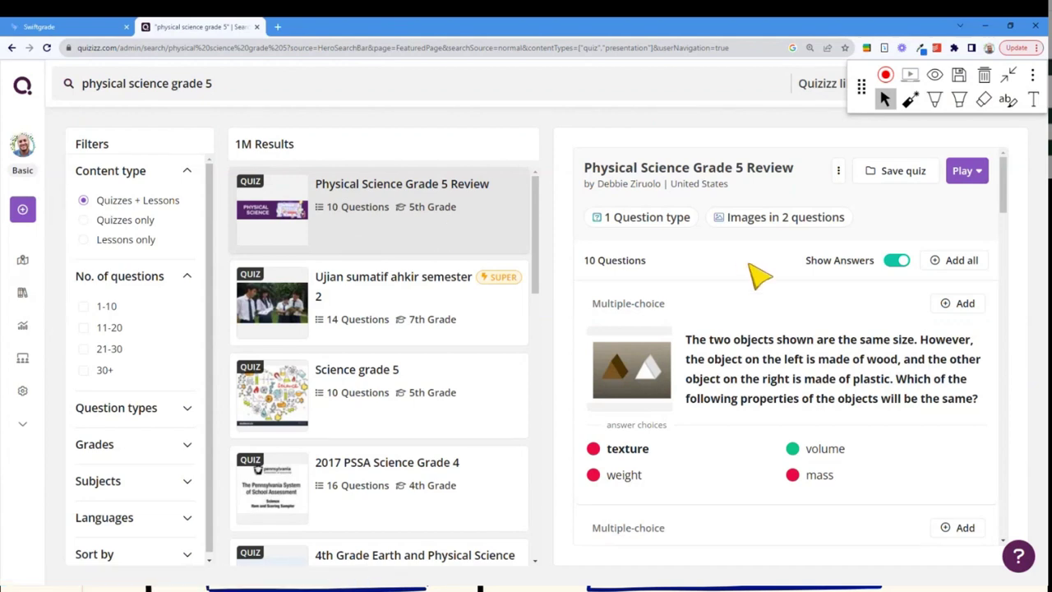
pyautogui.scroll(-3, 764, 275)
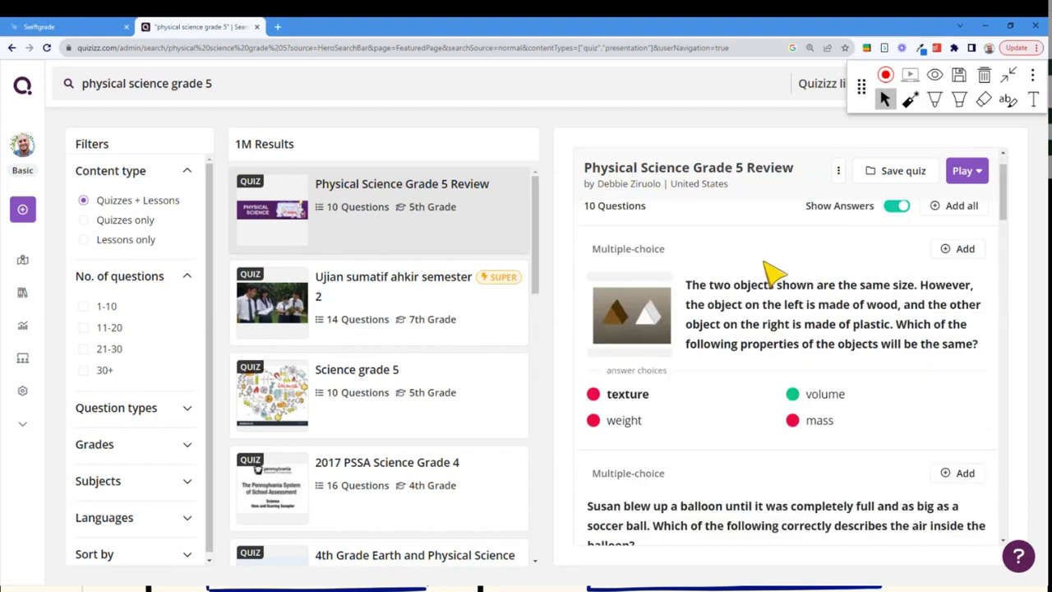
pyautogui.scroll(-1, 772, 274)
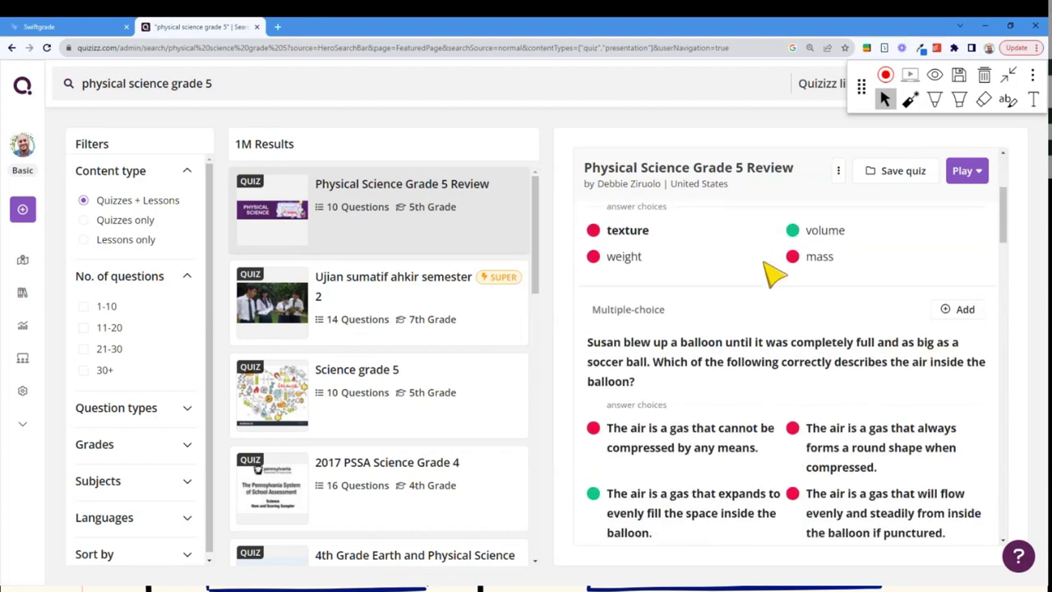
pyautogui.scroll(-1, 789, 279)
pyautogui.scroll(3, 821, 329)
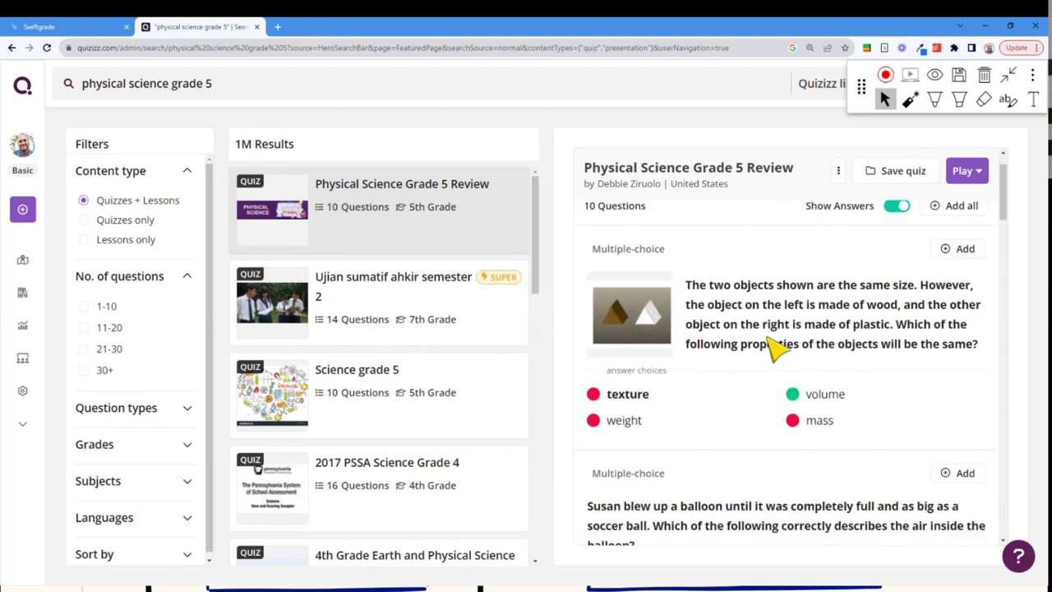
pyautogui.scroll(-2, 921, 340)
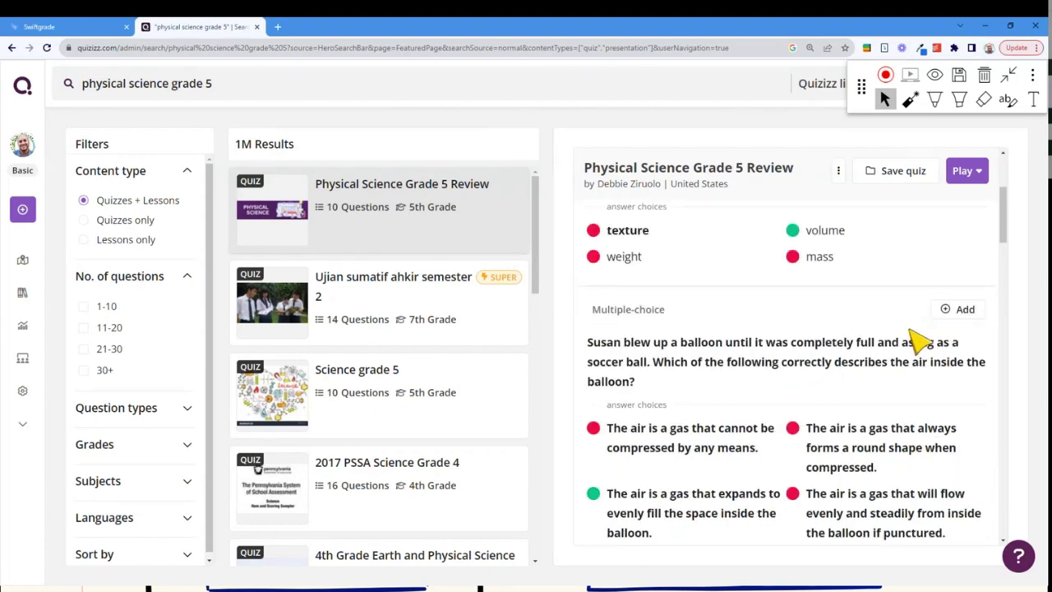
pyautogui.click(962, 314)
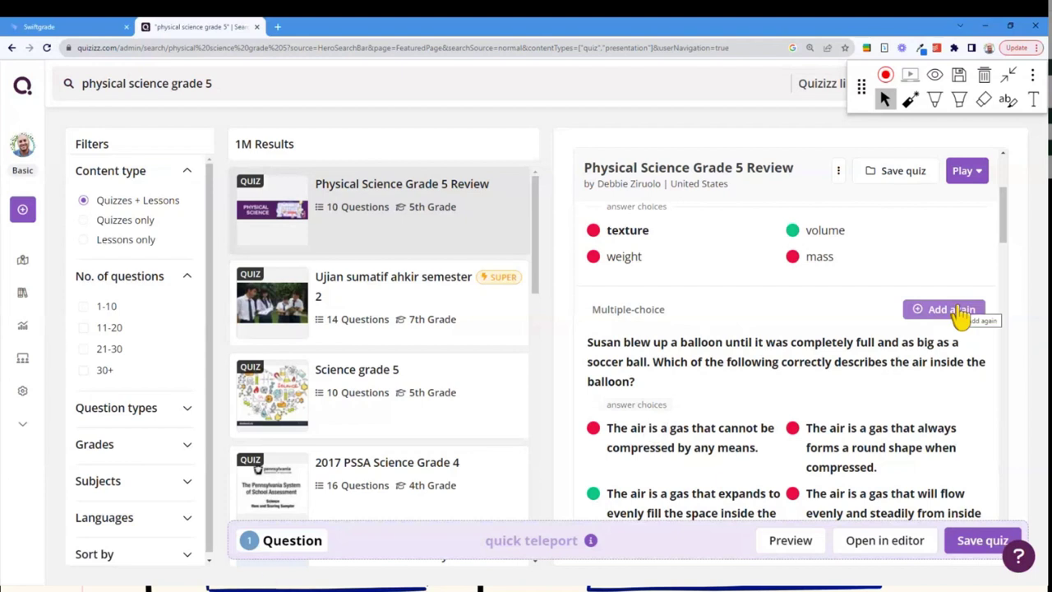
# Outline the quick teleport bar in black and return to the normal pointer.
pyautogui.click(937, 100)
pyautogui.click(861, 128)
pyautogui.moveTo(221, 518)
pyautogui.mouseDown()
pyautogui.moveTo(1027, 514)
pyautogui.moveTo(958, 575)
pyautogui.moveTo(217, 566)
pyautogui.moveTo(220, 516)
pyautogui.mouseUp()
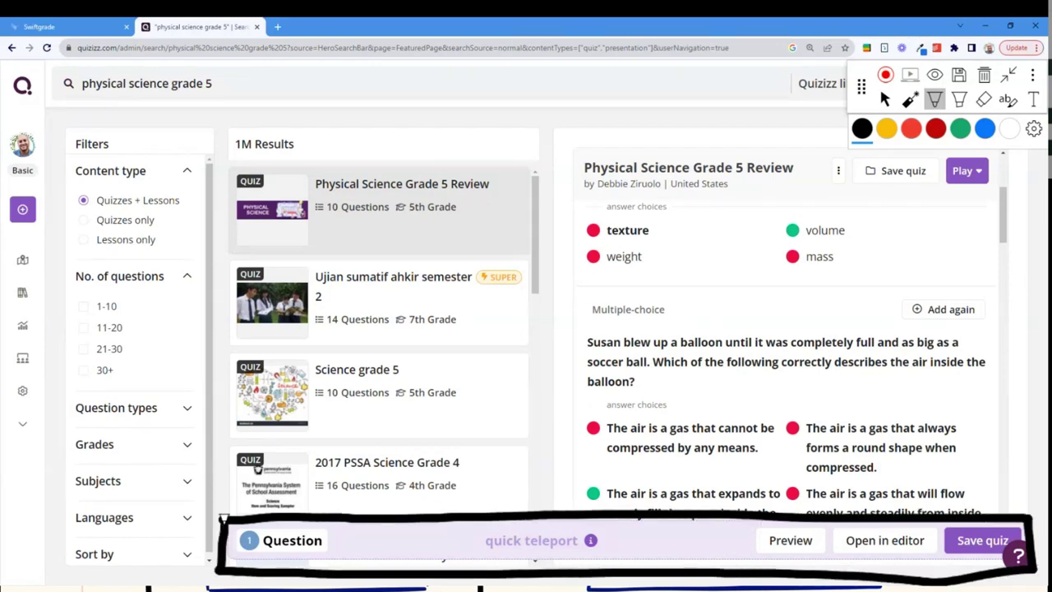
pyautogui.click(885, 99)
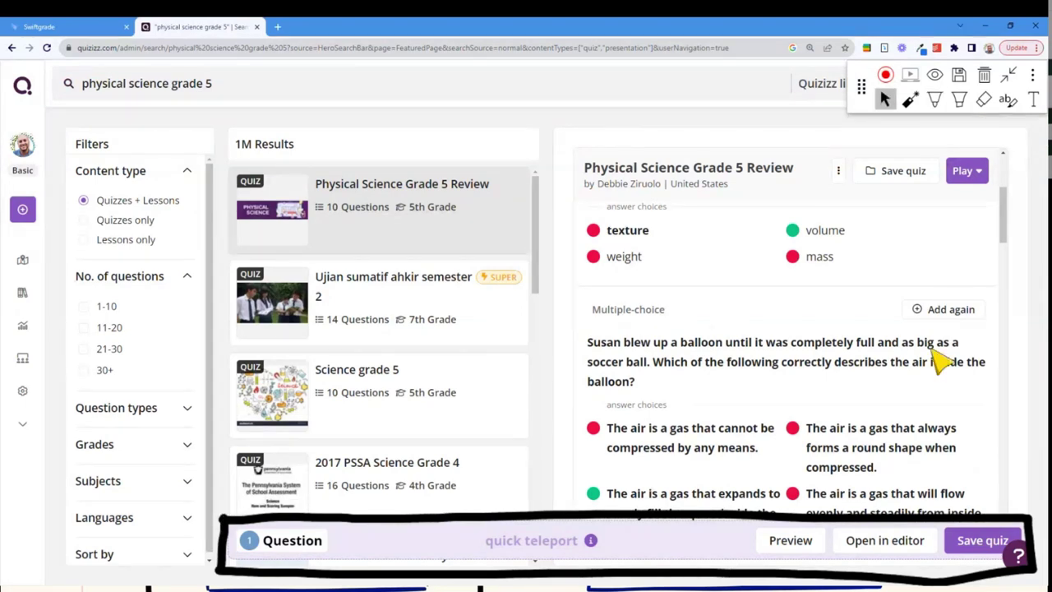
# Add the multiple-choice question about removing water from a bucket of saltwater to the quick teleport selection.
pyautogui.scroll(-3, 936, 356)
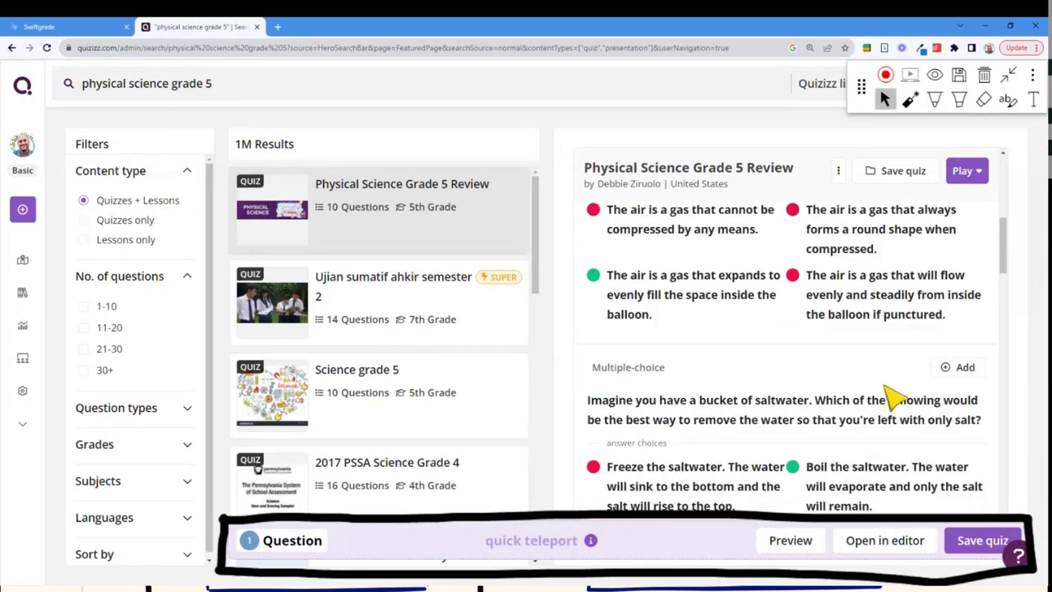
pyautogui.click(957, 312)
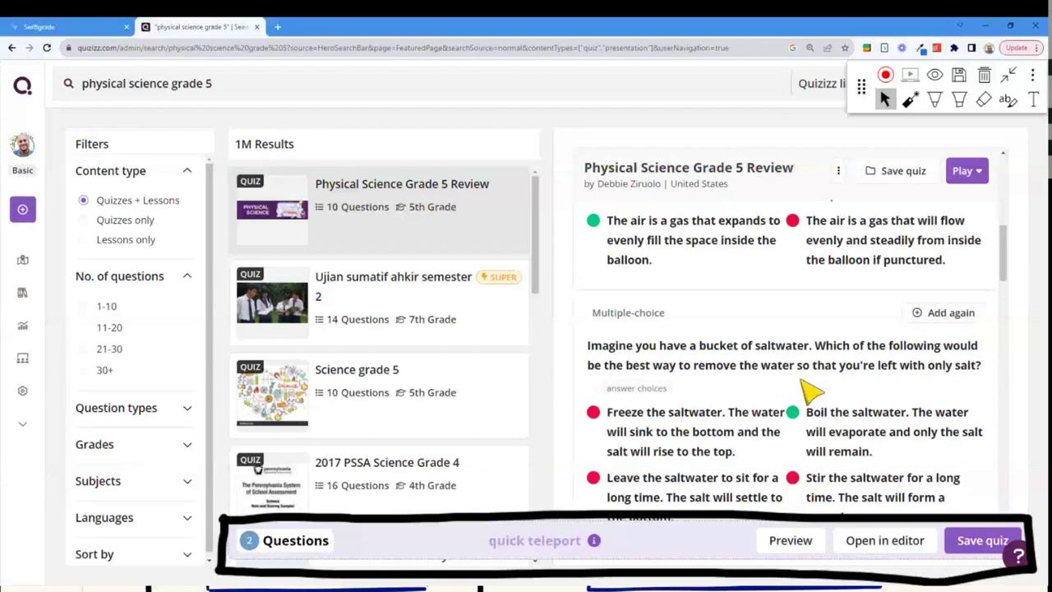
# Add the toy car friction question and the salt and iron filings question from Physical Science Grade 5 Review to the quick teleport selection.
pyautogui.scroll(-3, 812, 388)
pyautogui.scroll(-3, 810, 393)
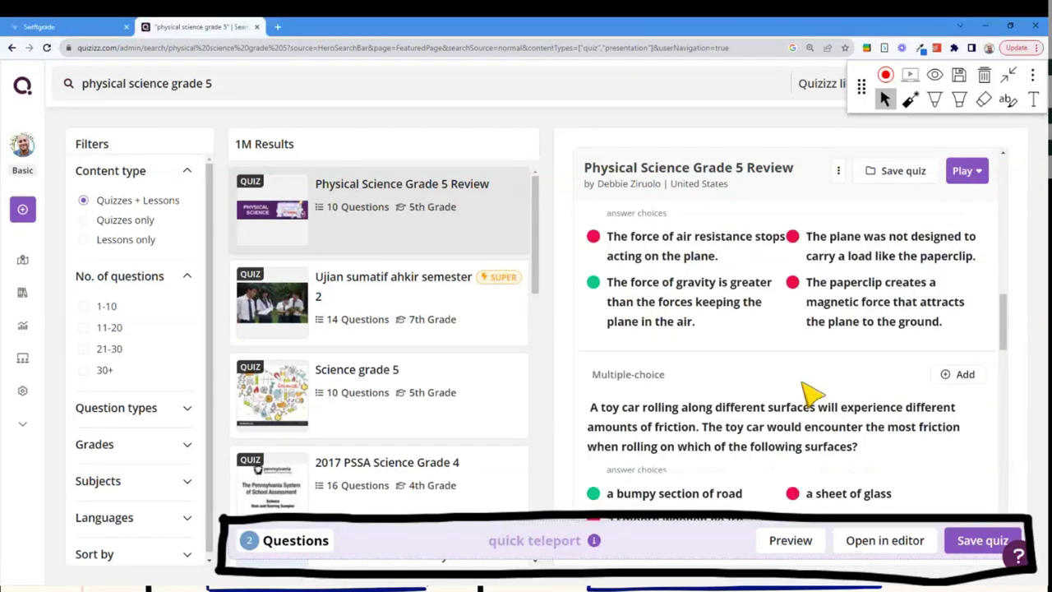
pyautogui.click(954, 374)
pyautogui.scroll(-2, 855, 415)
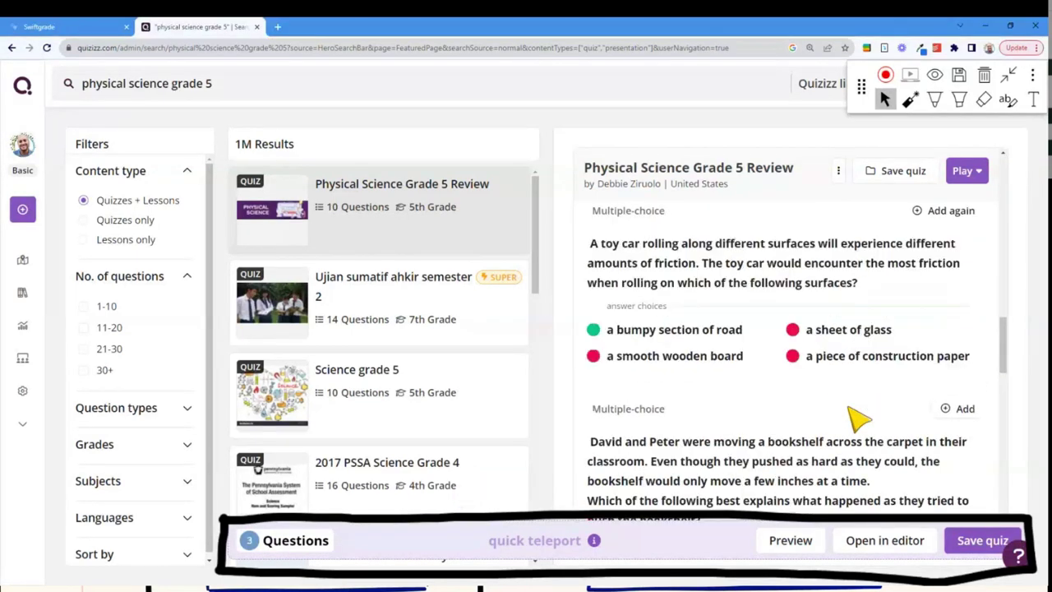
pyautogui.scroll(-5, 856, 418)
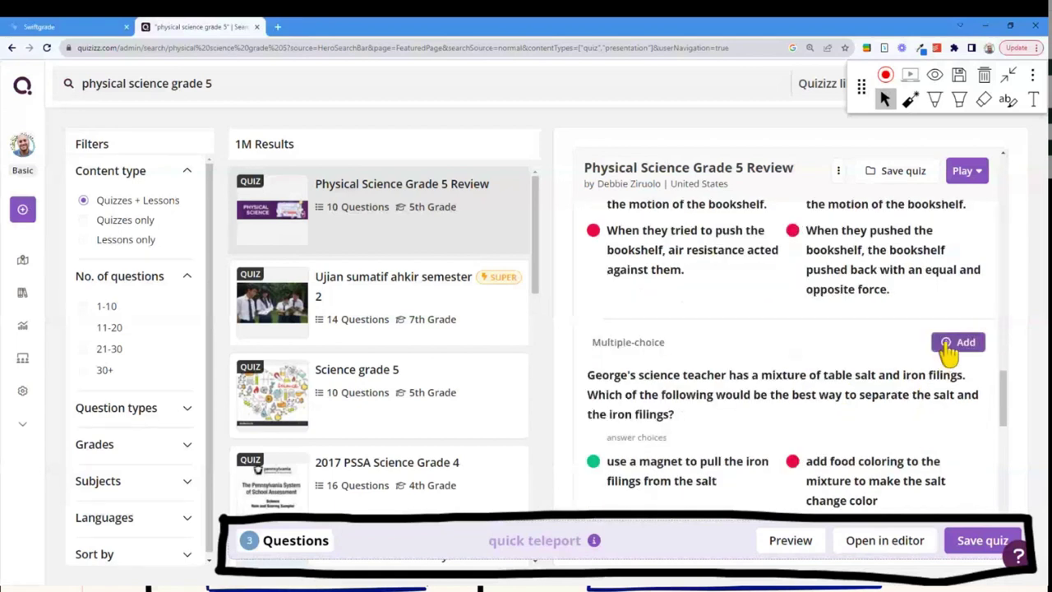
pyautogui.click(958, 342)
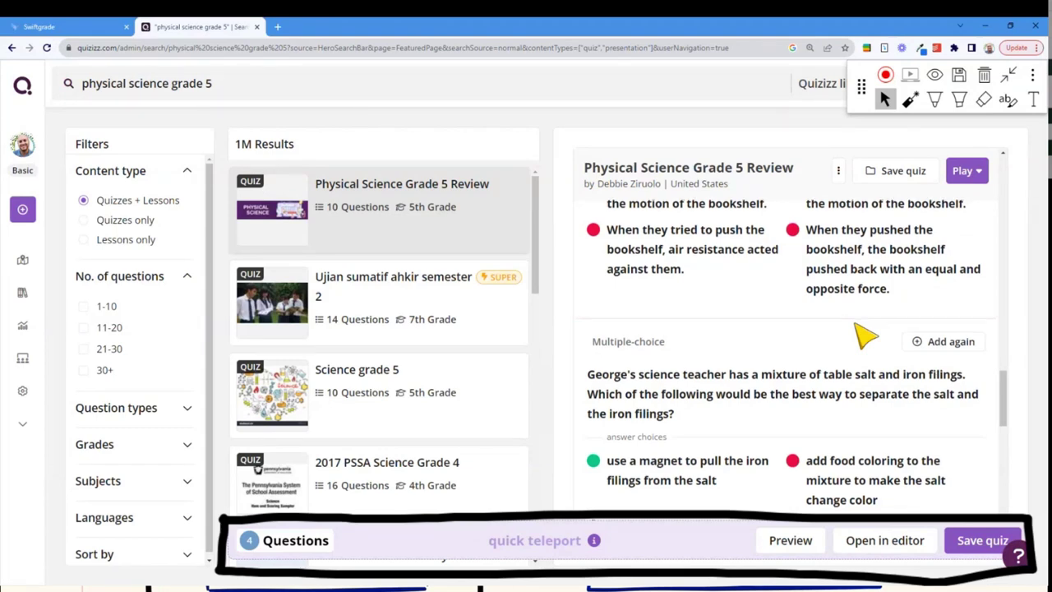
# Open the "Science grade 5" quiz and add its poll on COVID-19 as an infectious disease and its open-ended question on how Covid-19 spreads.
pyautogui.scroll(-3, 865, 335)
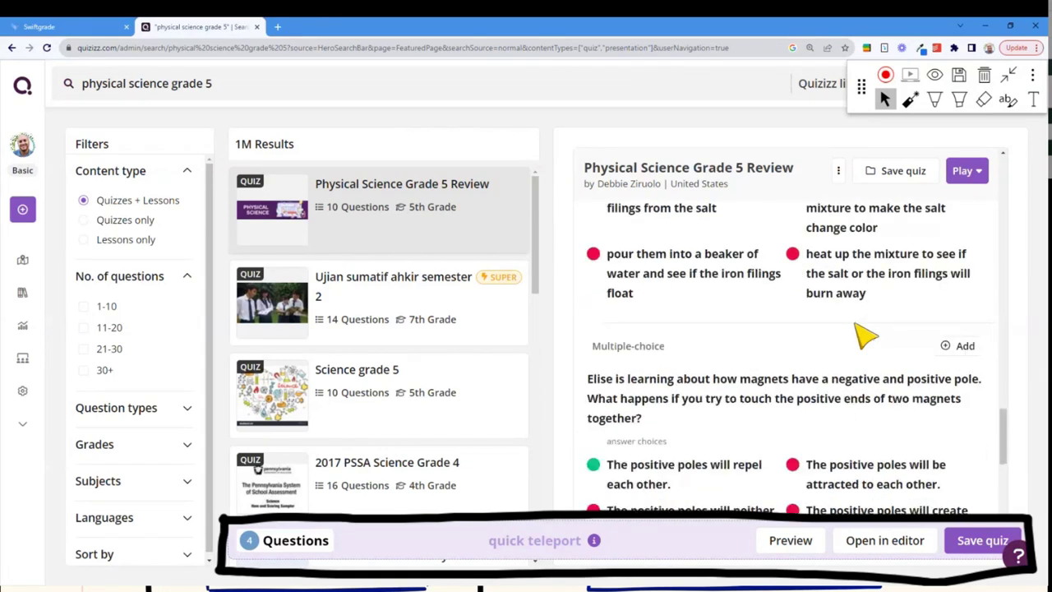
pyautogui.click(374, 374)
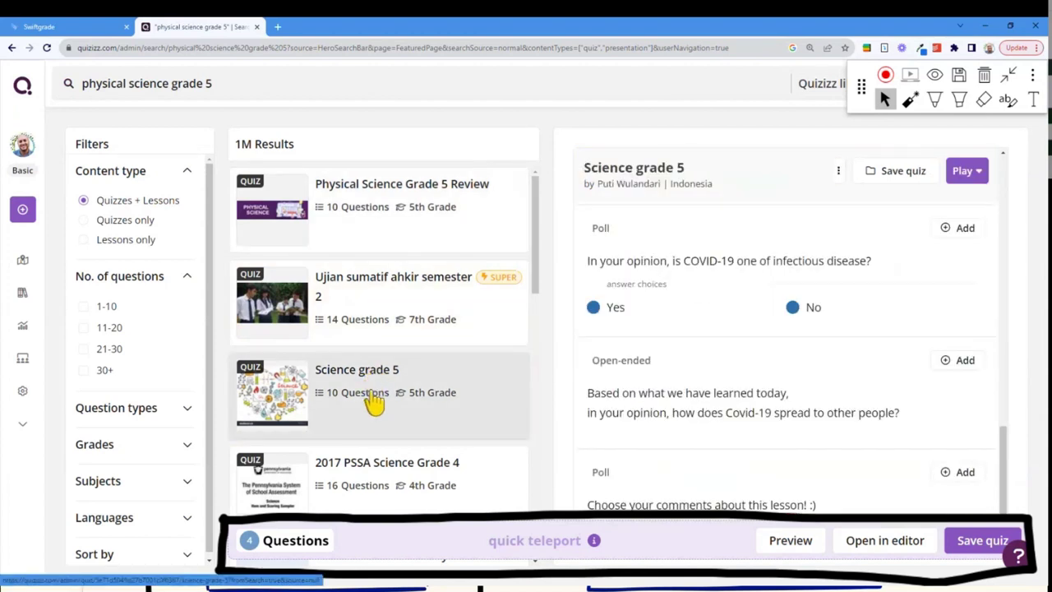
pyautogui.click(954, 231)
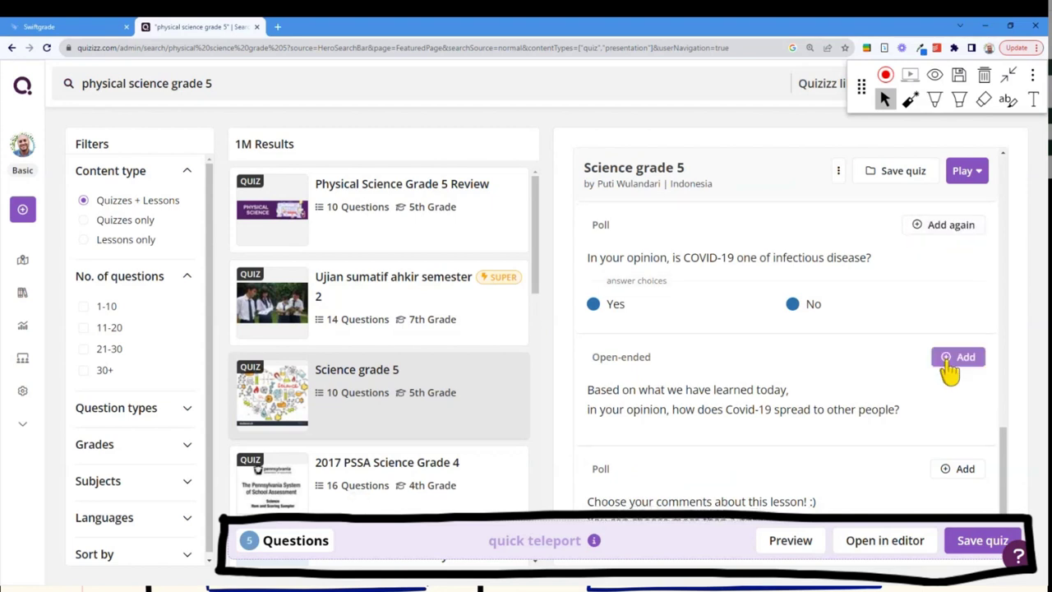
pyautogui.scroll(-1, 949, 370)
pyautogui.click(958, 277)
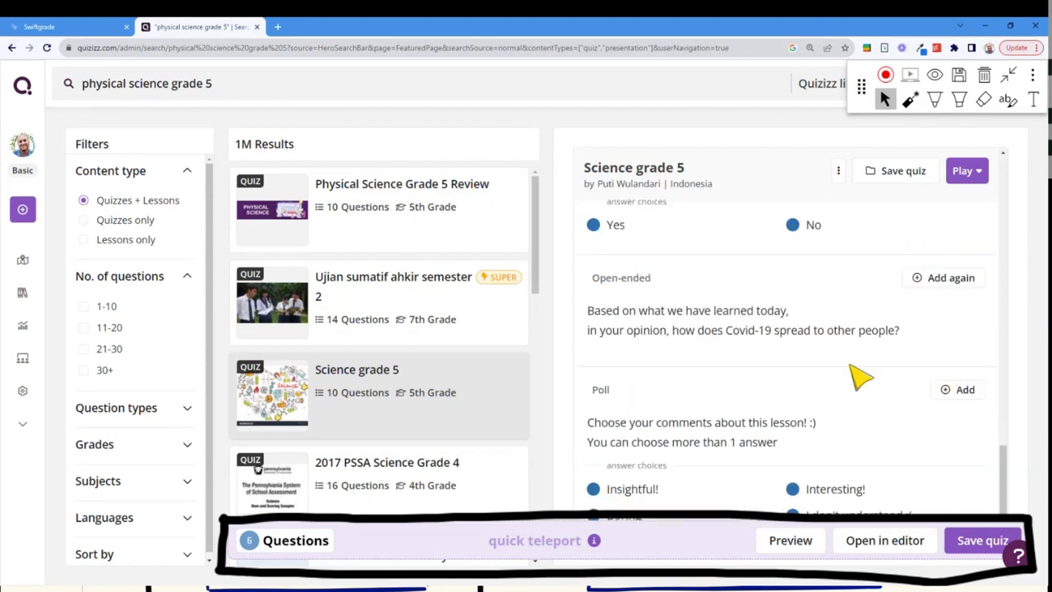
# Add the Science grade 5 multiple-choice questions on how disease spreads and on diseases spread by dirty food and water.
pyautogui.scroll(3, 779, 400)
pyautogui.scroll(-3, 775, 403)
pyautogui.scroll(5, 773, 399)
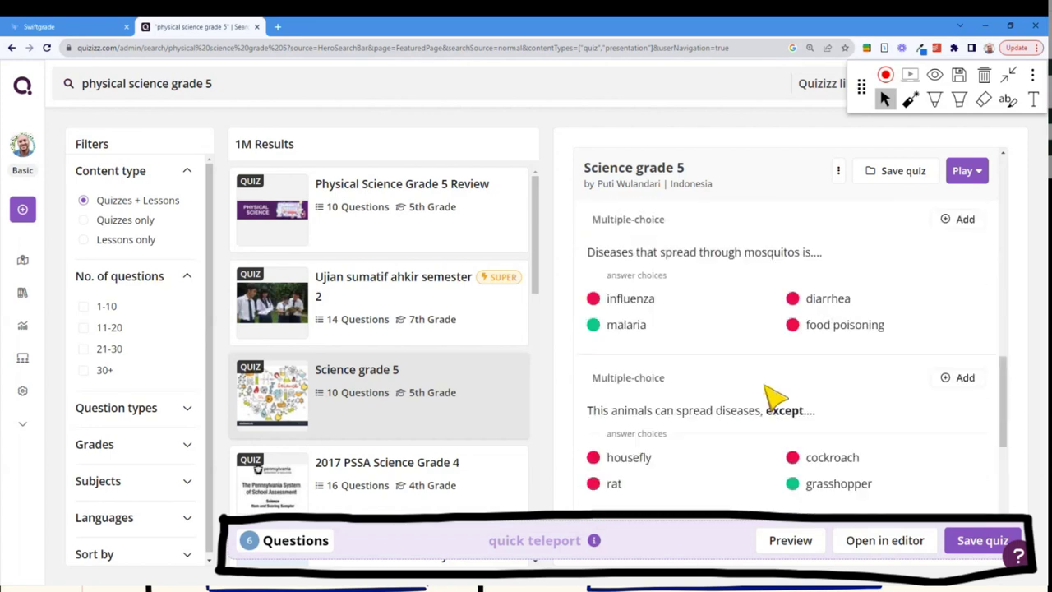
pyautogui.scroll(3, 773, 399)
pyautogui.click(955, 221)
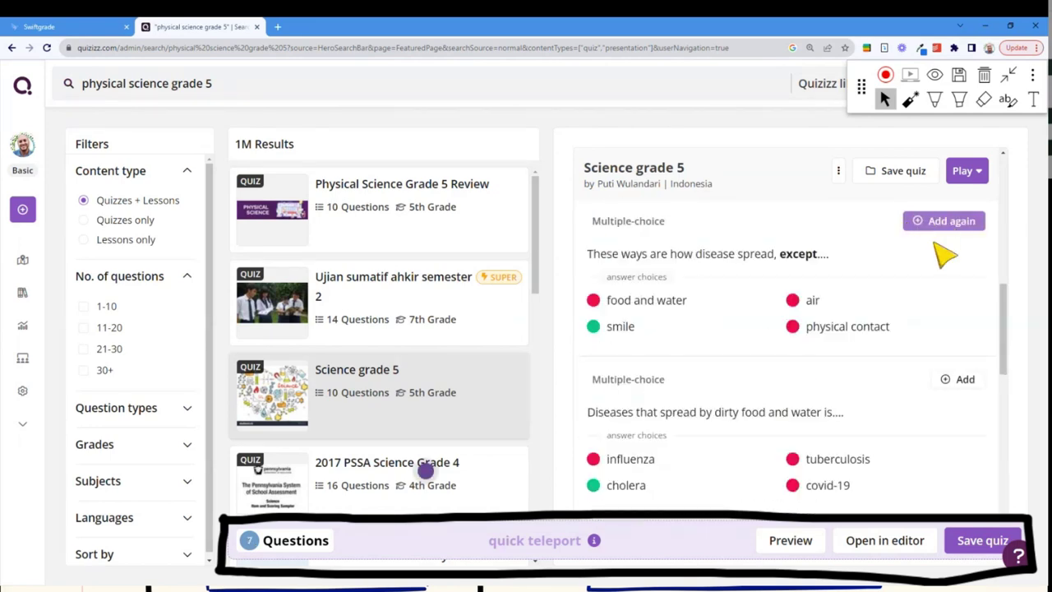
pyautogui.click(953, 379)
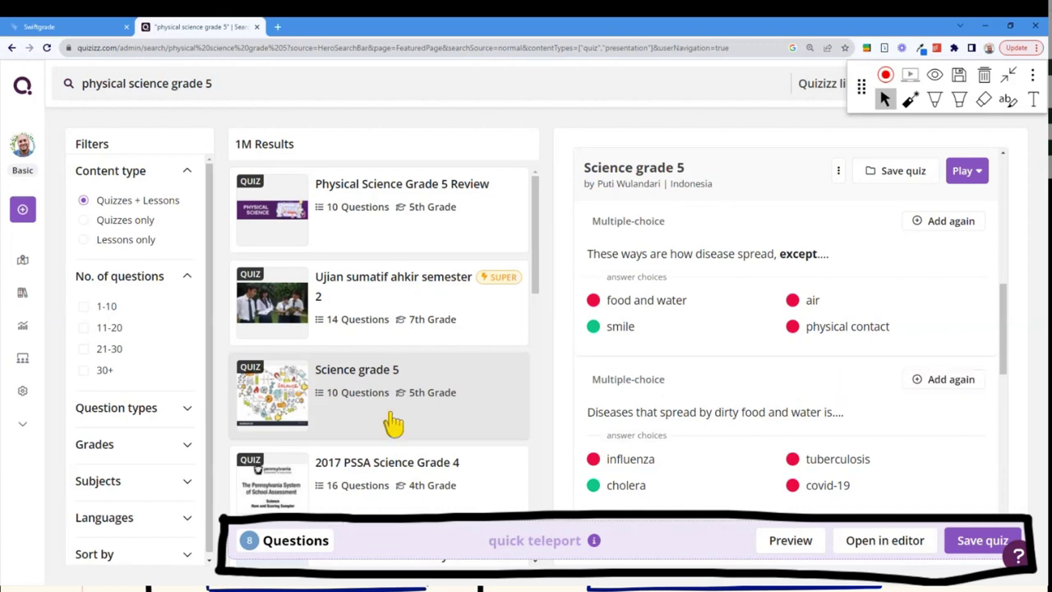
# Preview the quizzes "Question Types on Quizizz" and "Math & Science 4th grade", and open "5th Grade Physical Science".
pyautogui.scroll(-5, 366, 428)
pyautogui.click(387, 379)
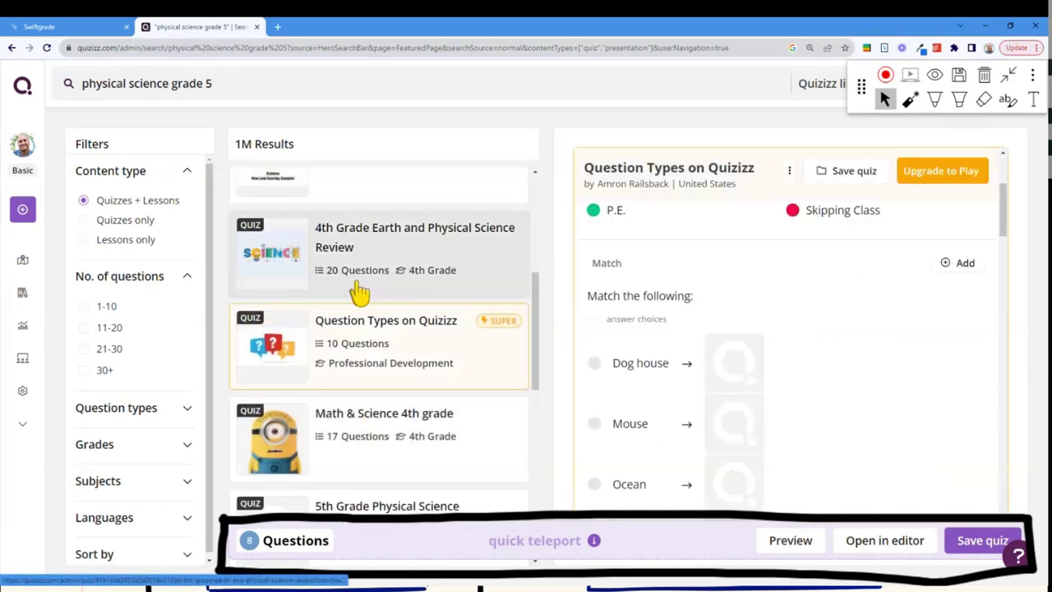
pyautogui.click(376, 412)
pyautogui.scroll(-1, 455, 430)
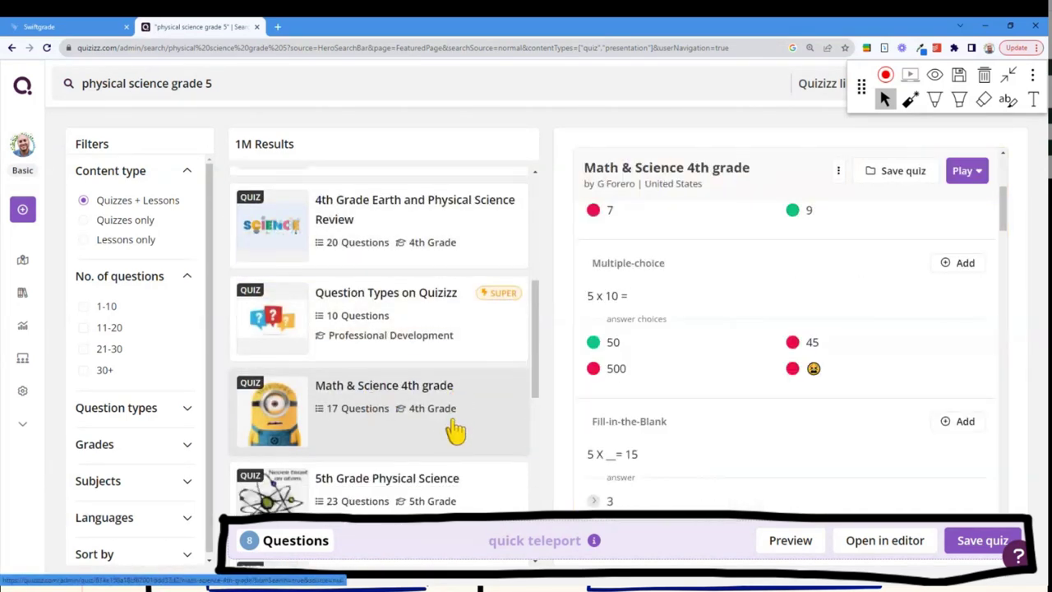
pyautogui.click(364, 482)
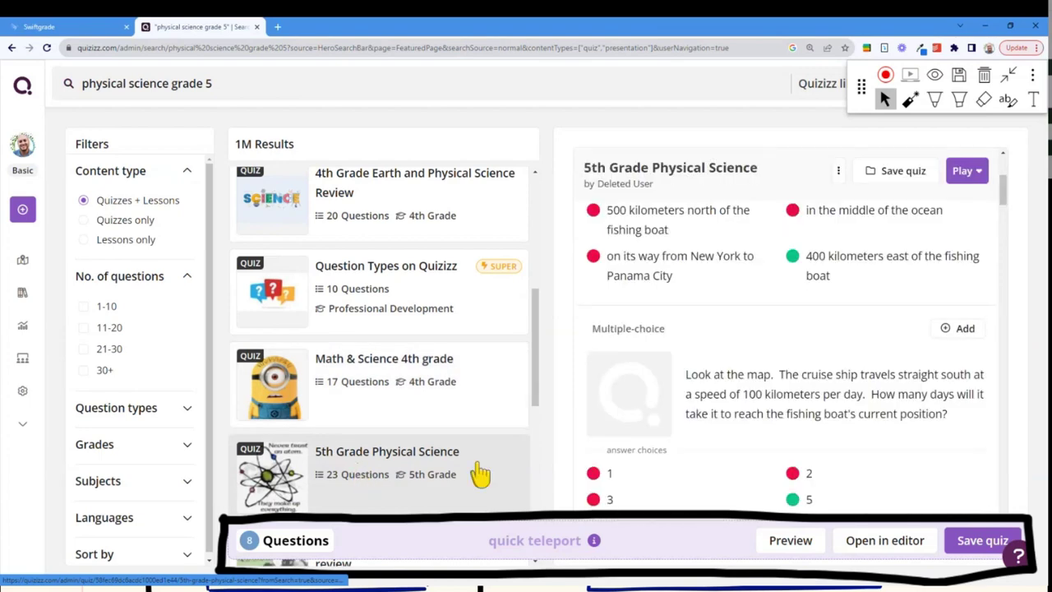
# Add the 5th Grade Physical Science questions on the cruise ship travelling south, the slowest car's direction, and what would not affect an object's motion.
pyautogui.scroll(-1, 974, 265)
pyautogui.scroll(-1, 962, 271)
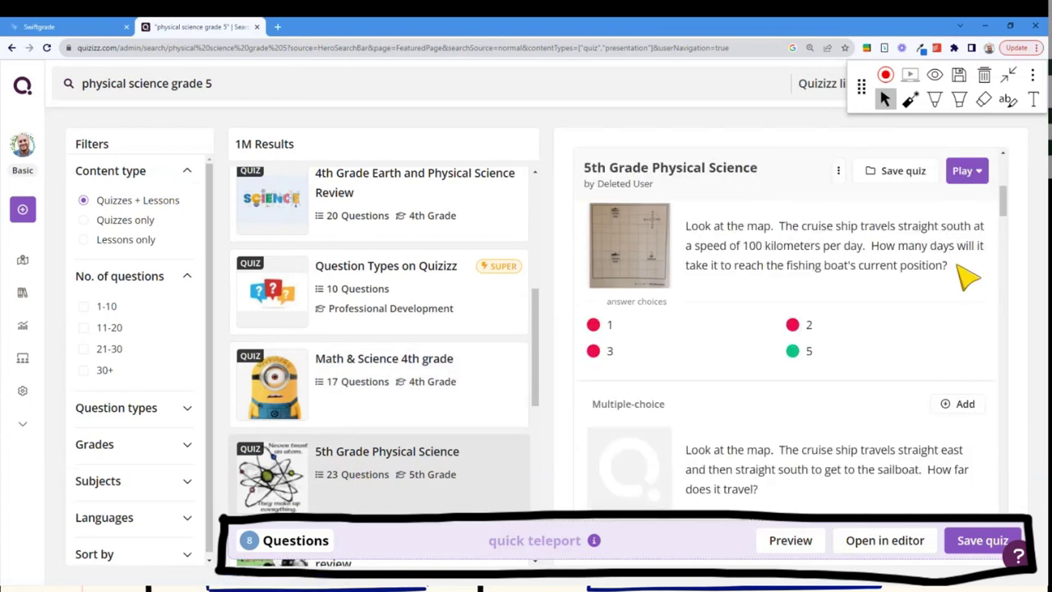
pyautogui.scroll(1, 953, 275)
pyautogui.click(960, 279)
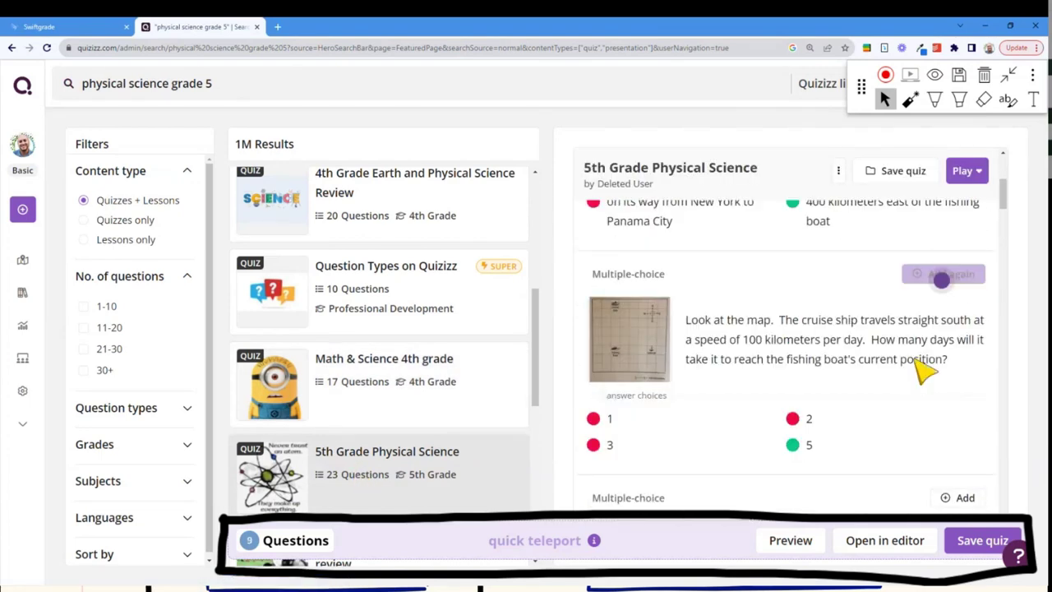
pyautogui.click(957, 497)
pyautogui.scroll(-3, 927, 434)
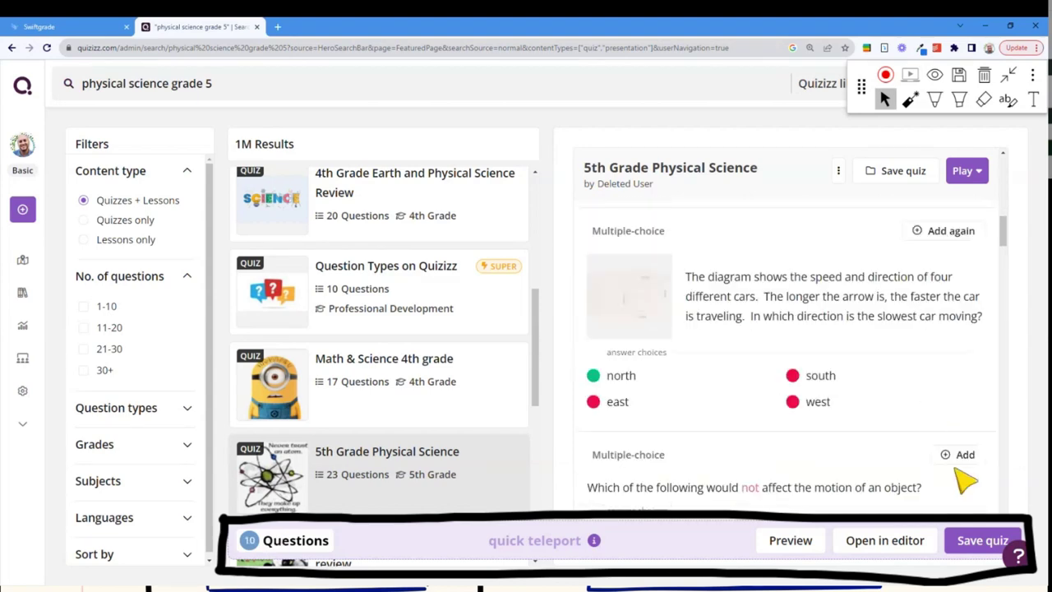
pyautogui.click(960, 456)
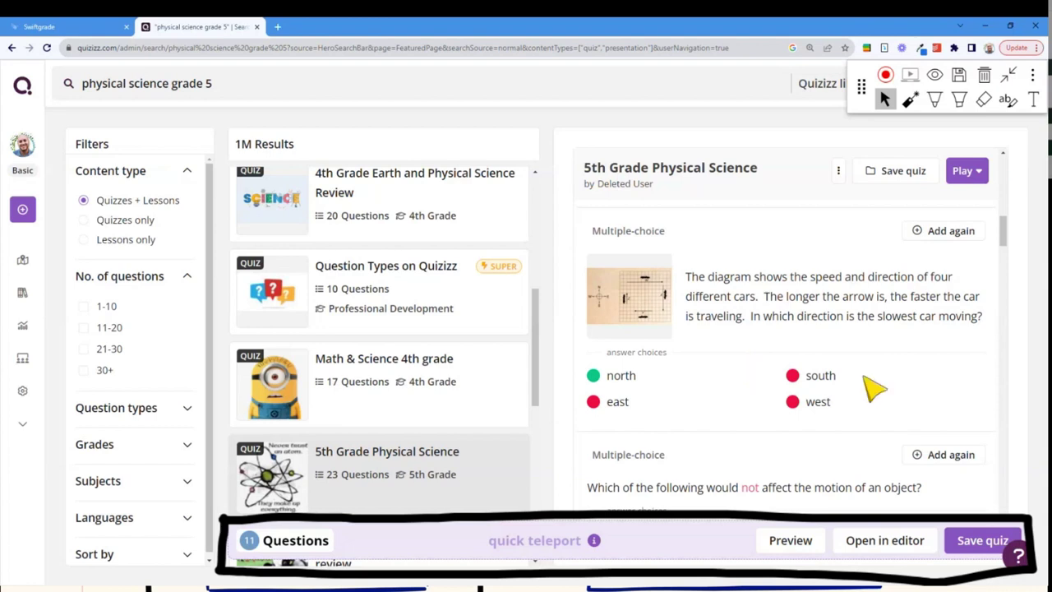
# Save the selected questions as a new quiz and clear the black outline from the screen.
pyautogui.click(970, 551)
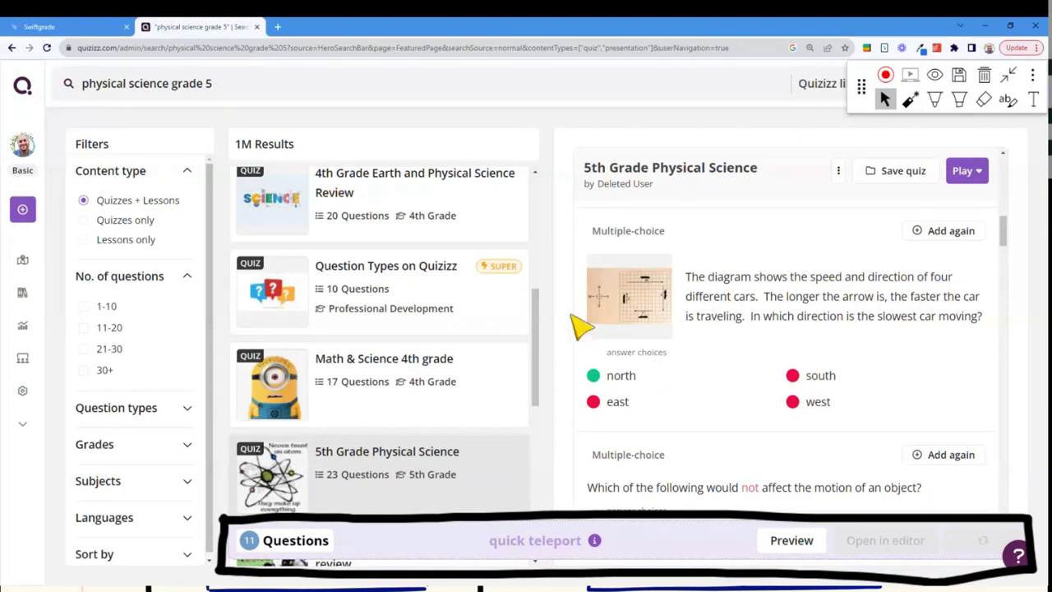
pyautogui.click(391, 261)
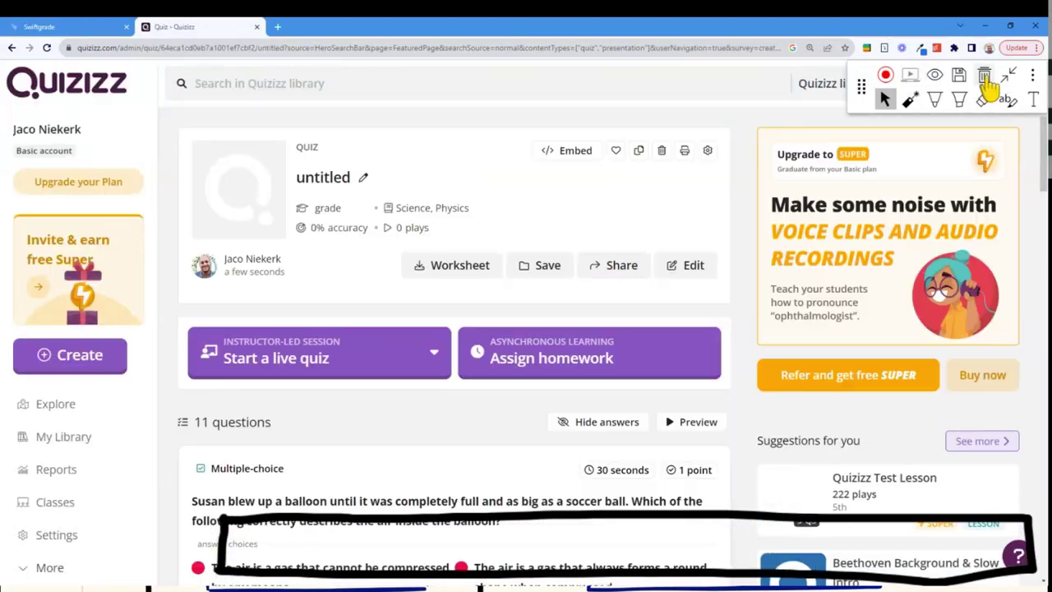
pyautogui.click(986, 78)
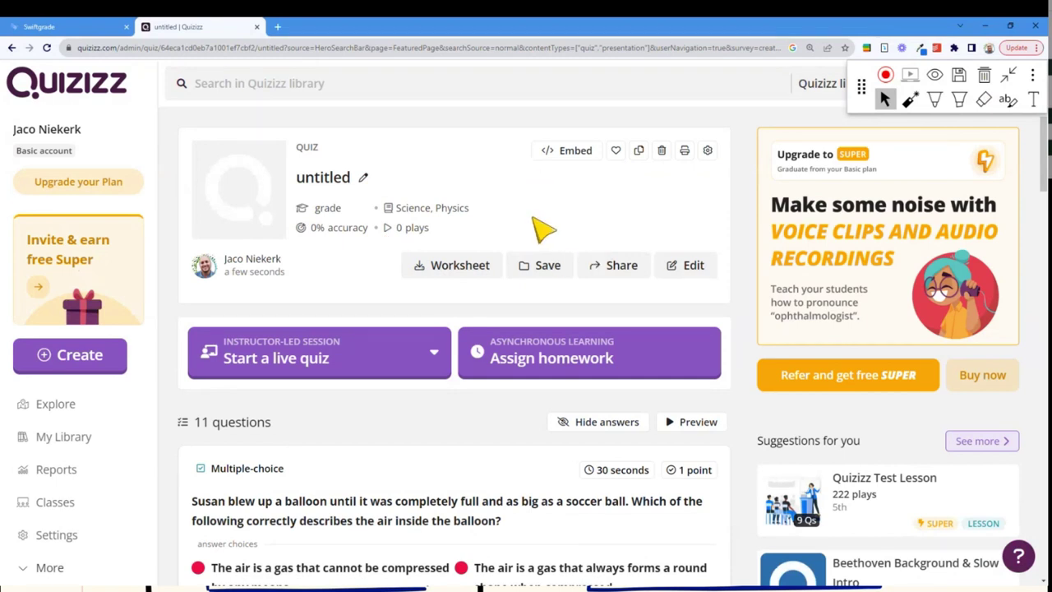
# Outline the Edit option of the untitled quiz in yellow and return to the normal pointer.
pyautogui.click(936, 101)
pyautogui.click(887, 129)
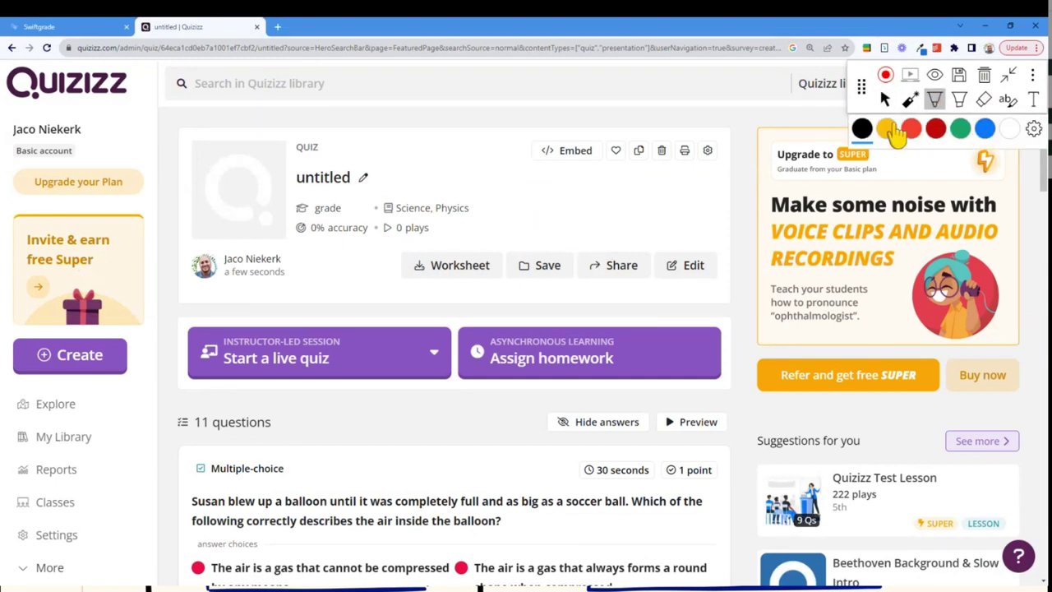
pyautogui.moveTo(647, 243)
pyautogui.mouseDown()
pyautogui.moveTo(714, 243)
pyautogui.moveTo(725, 286)
pyautogui.moveTo(664, 284)
pyautogui.moveTo(652, 237)
pyautogui.mouseUp()
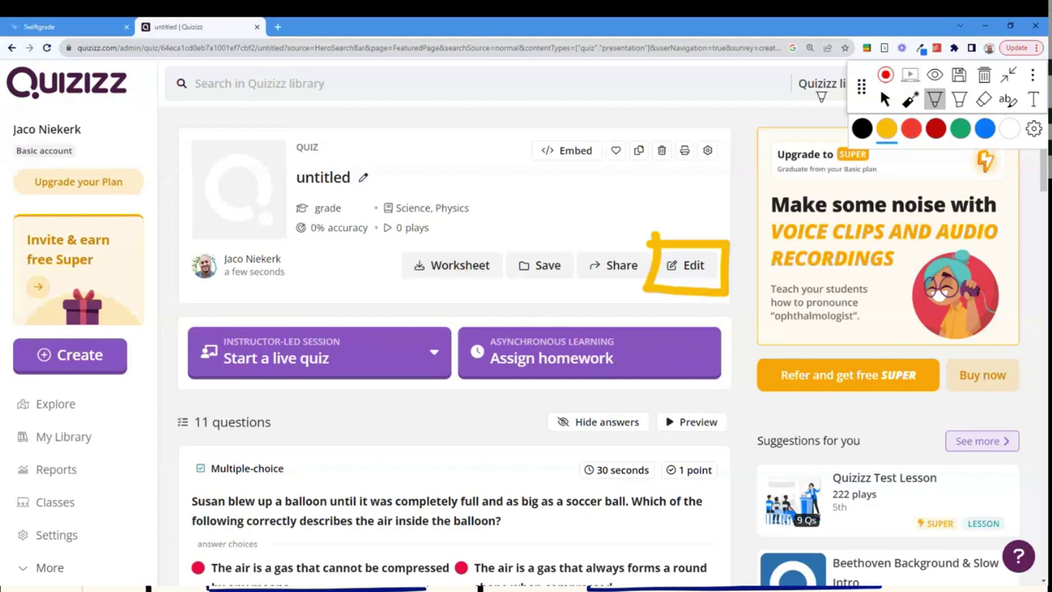
pyautogui.click(884, 99)
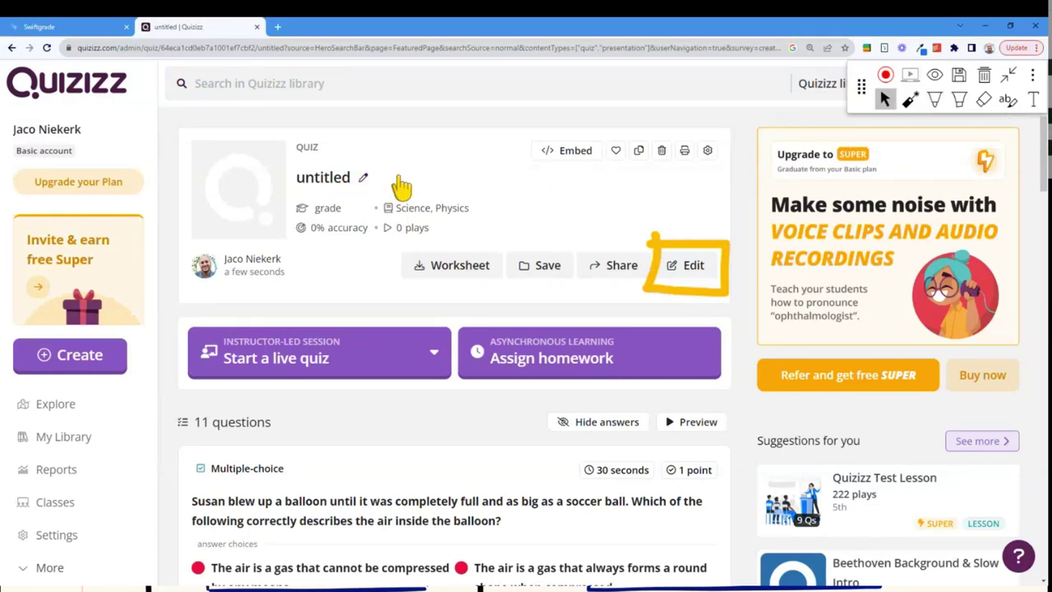
# Search the Quizizz library for "fisiese wetenskap" and clear the yellow outline.
pyautogui.click(255, 83)
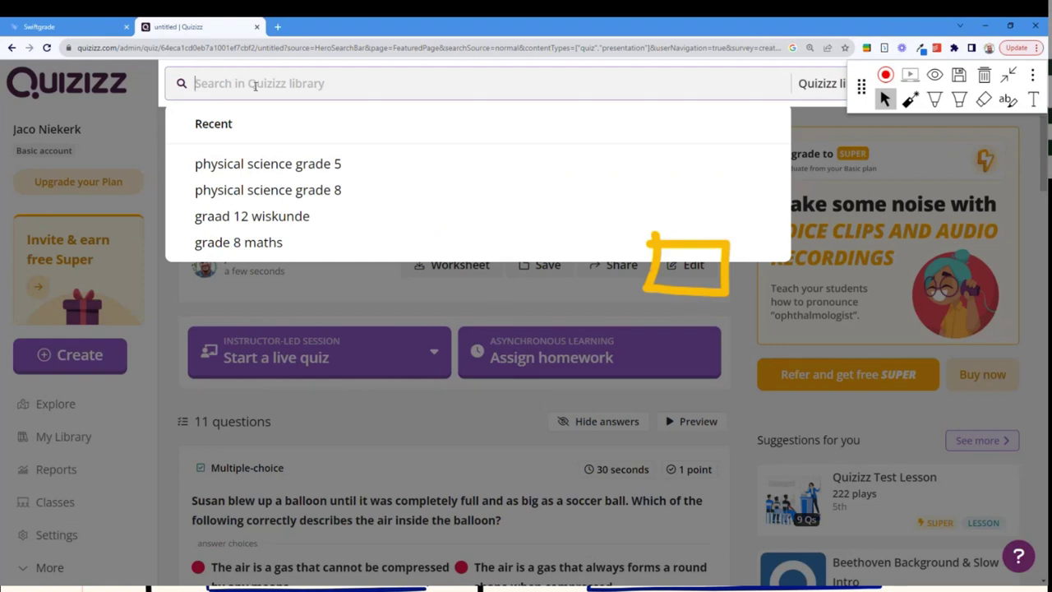
pyautogui.write('fis')
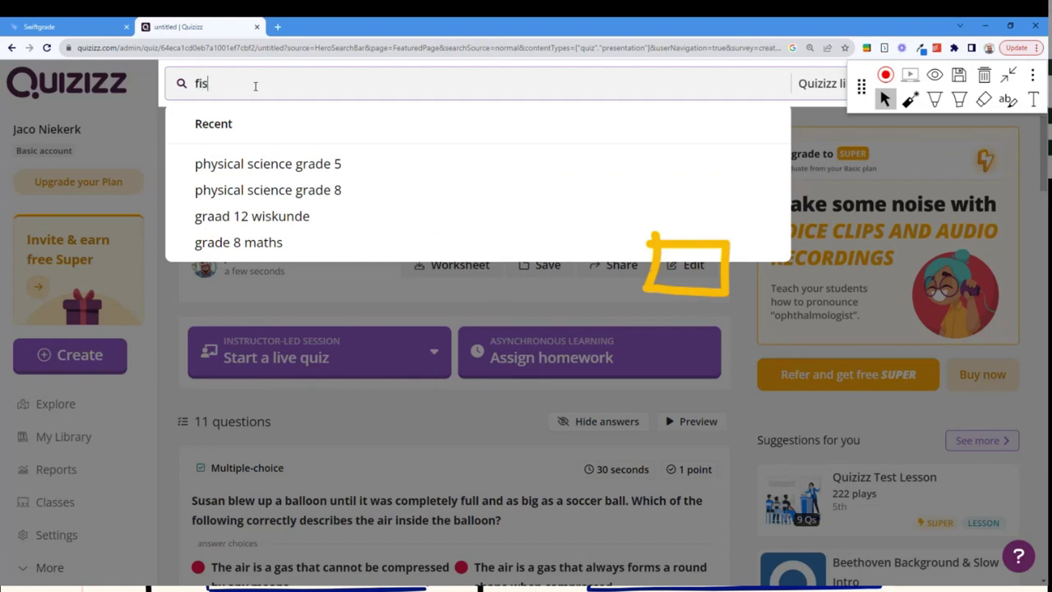
pyautogui.write('iese we')
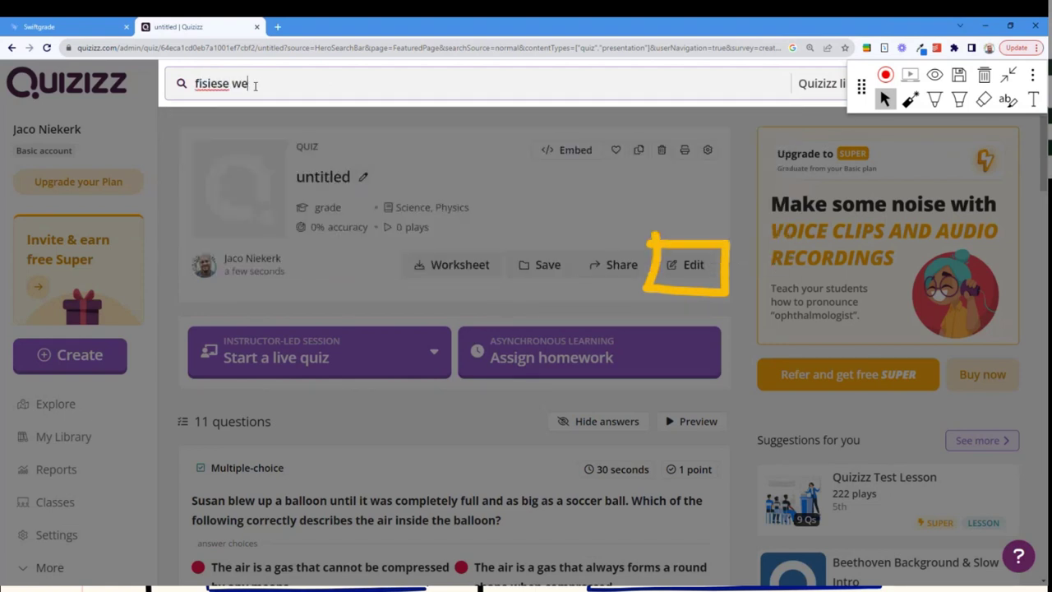
pyautogui.write('tenskap')
pyautogui.press('Return')
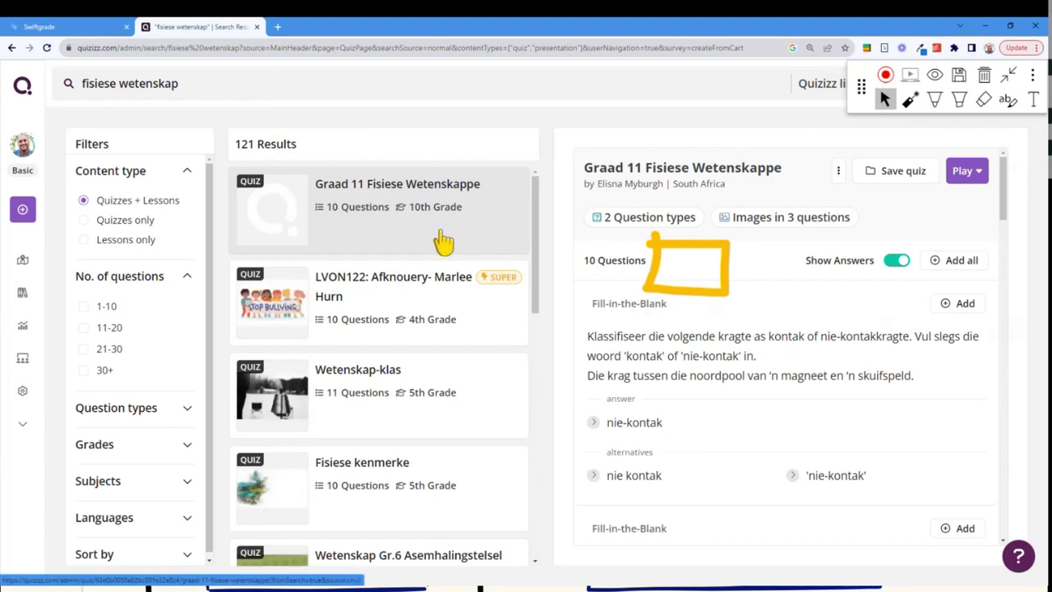
pyautogui.click(990, 76)
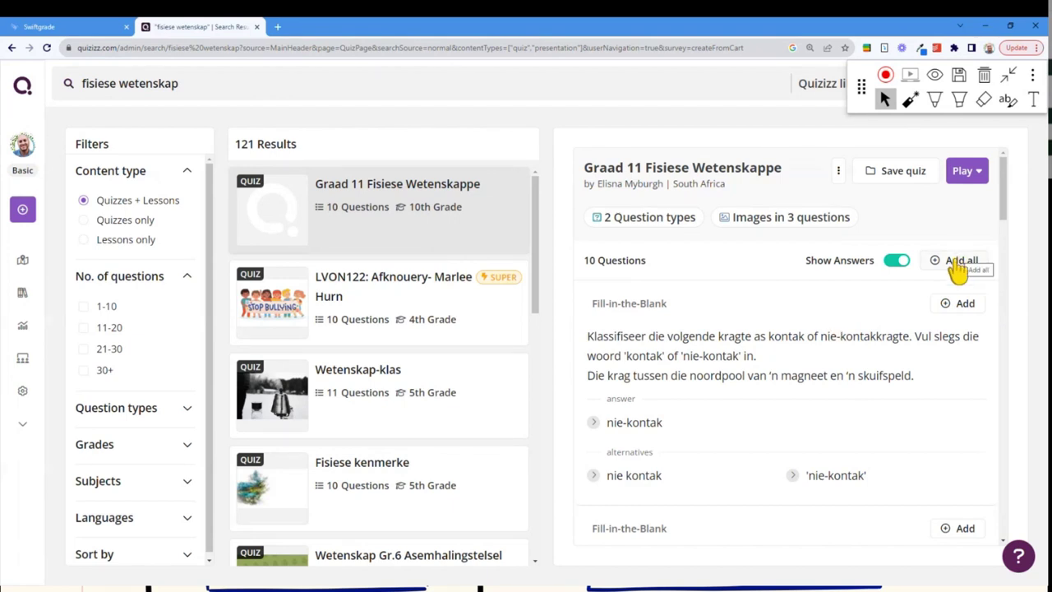
# Browse the Afrikaans science results, previewing quizzes such as "Graad 11 Fisiese Wetenskappe", "Skoolvakke in Afrikaans" and "Operatiu cu fisiere si directoare".
pyautogui.scroll(-3, 734, 338)
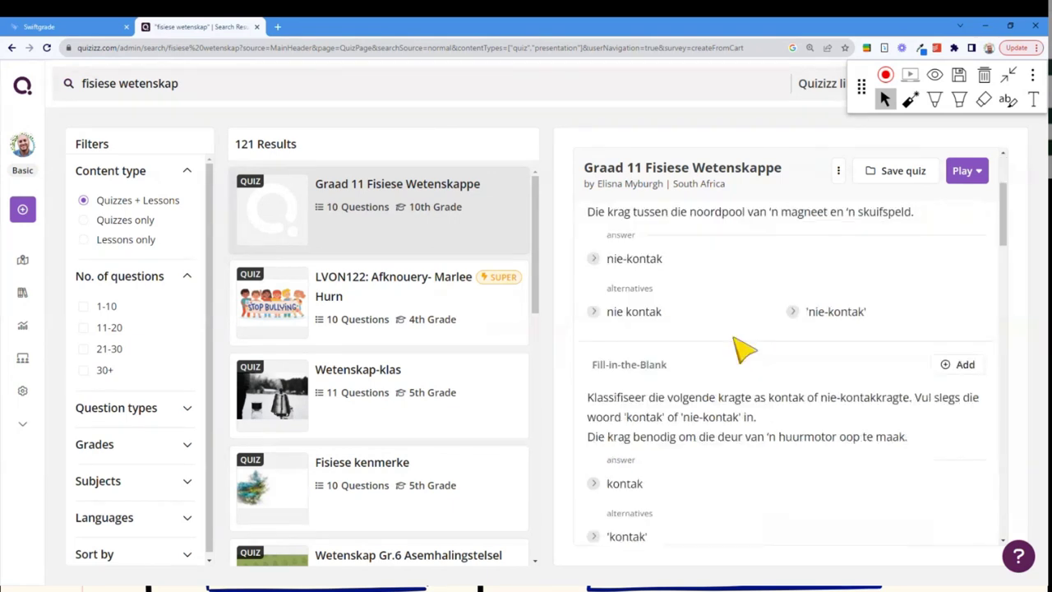
pyautogui.click(377, 422)
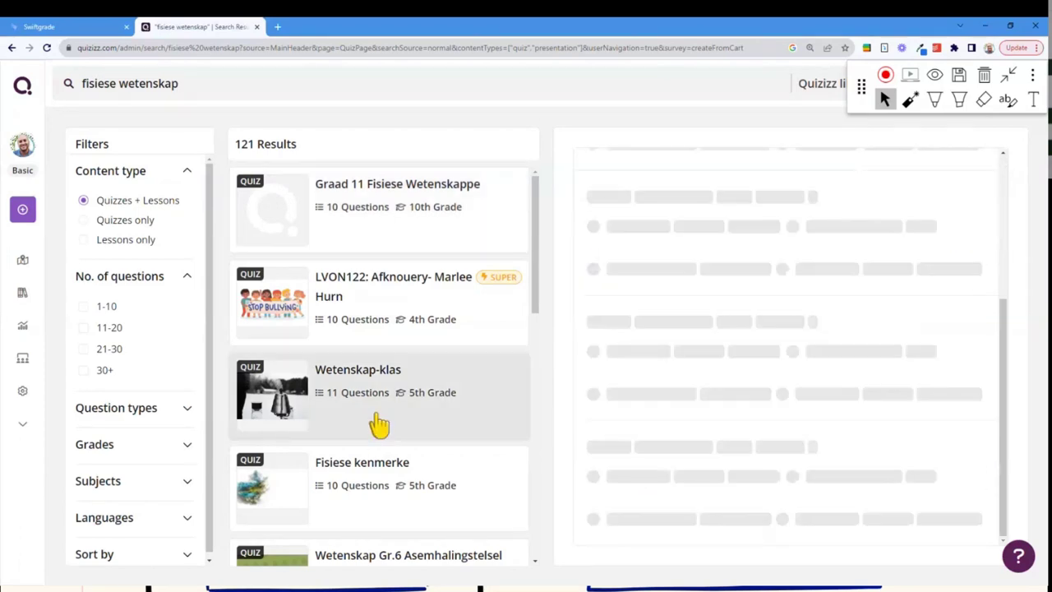
pyautogui.scroll(-1, 379, 424)
pyautogui.click(352, 409)
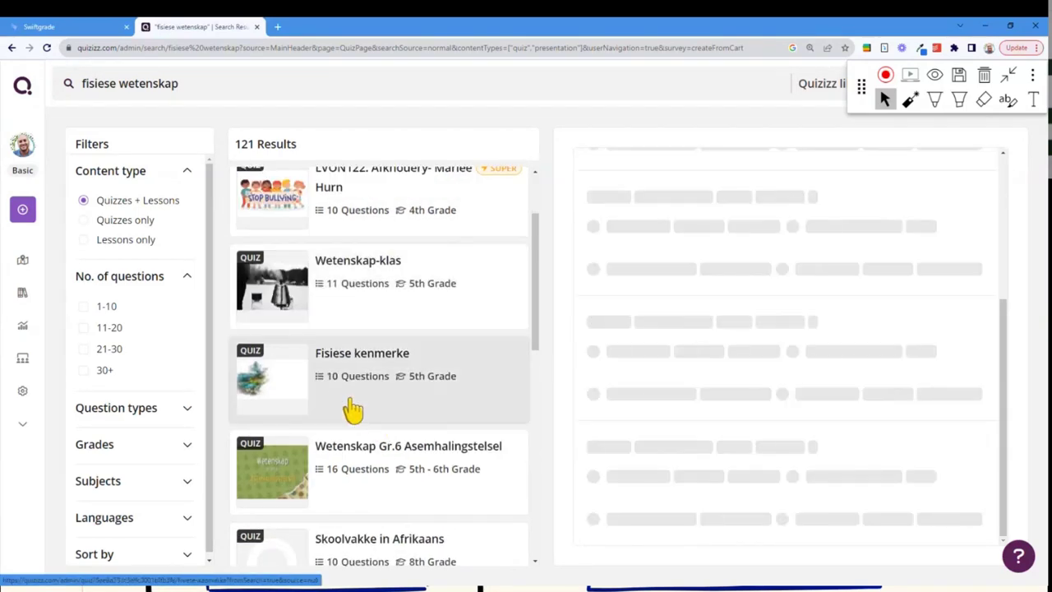
pyautogui.scroll(-1, 396, 394)
pyautogui.click(398, 380)
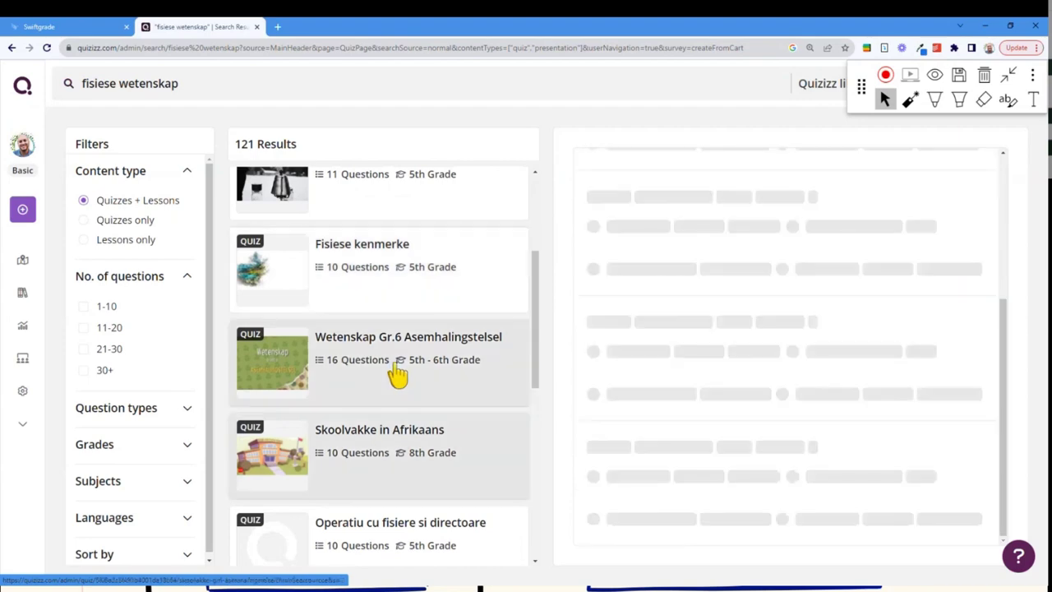
pyautogui.scroll(-1, 356, 375)
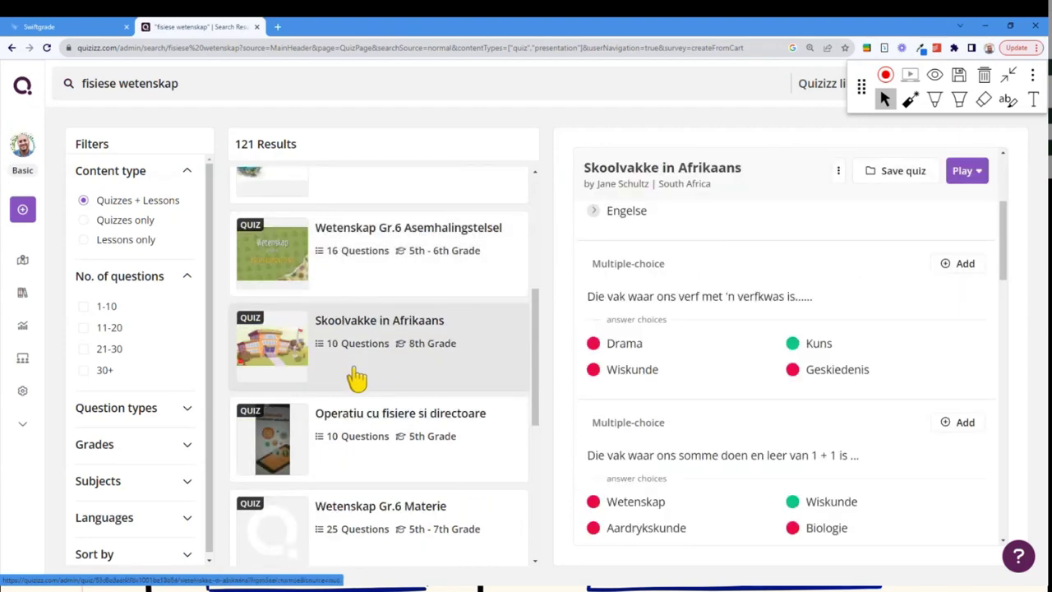
pyautogui.scroll(-2, 370, 386)
pyautogui.click(357, 361)
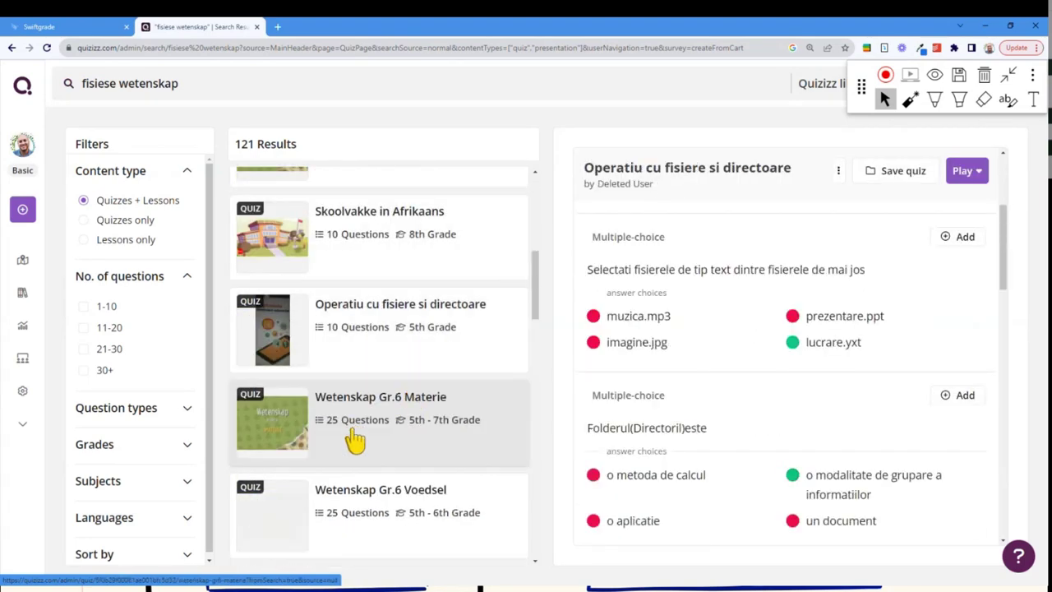
# Preview more of the Afrikaans science search results, including "Wetenskap Gr.6 Voedsel" and the bullying quiz near the start of the list.
pyautogui.scroll(-1, 387, 479)
pyautogui.click(390, 425)
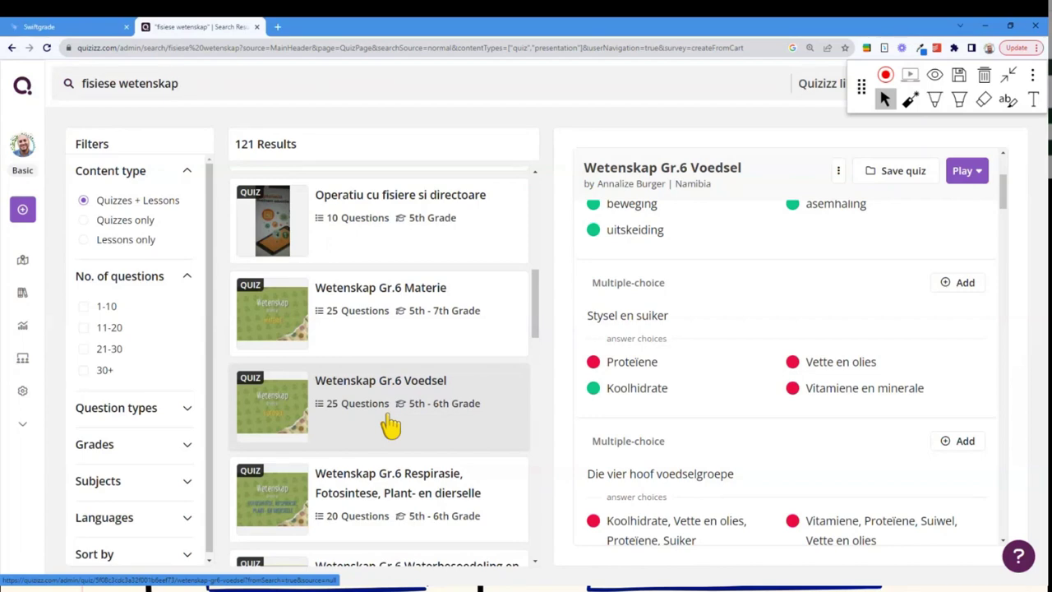
pyautogui.scroll(6, 390, 424)
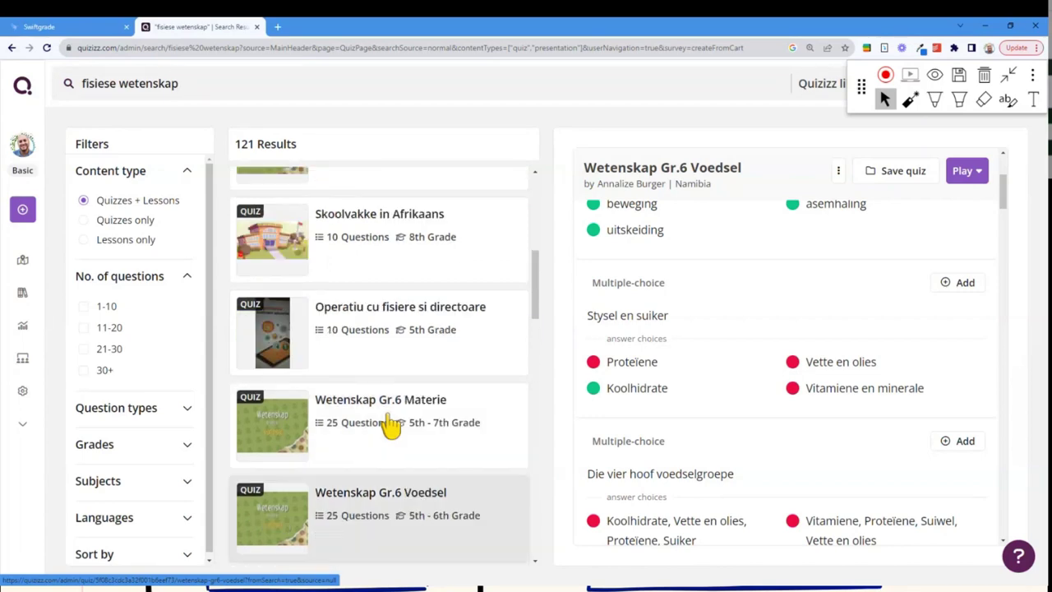
pyautogui.click(390, 425)
pyautogui.click(393, 296)
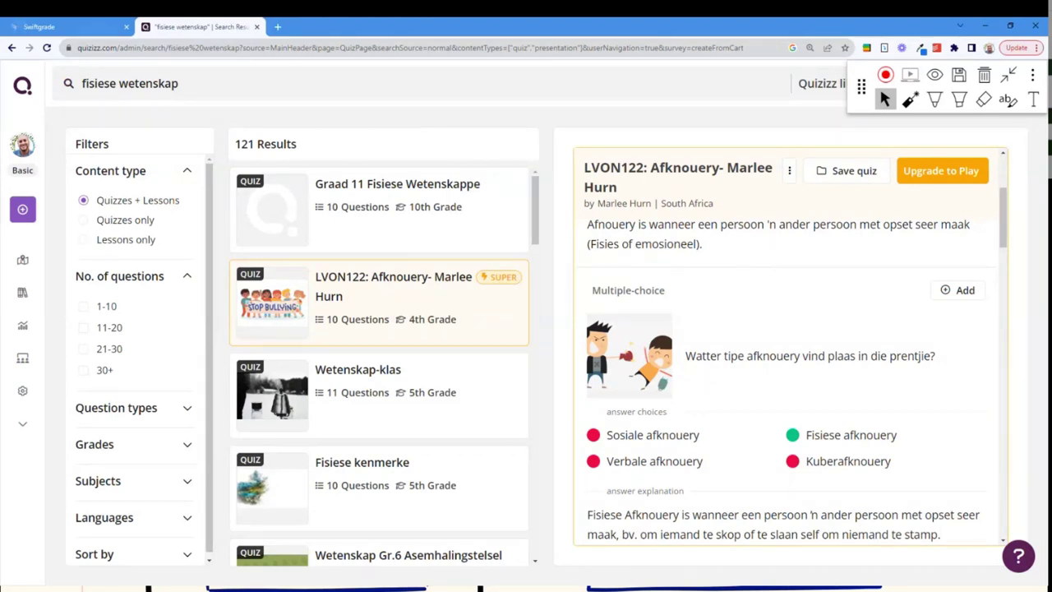
# Return to the untitled quiz and rename it "Example Physical Science Test".
pyautogui.click(12, 49)
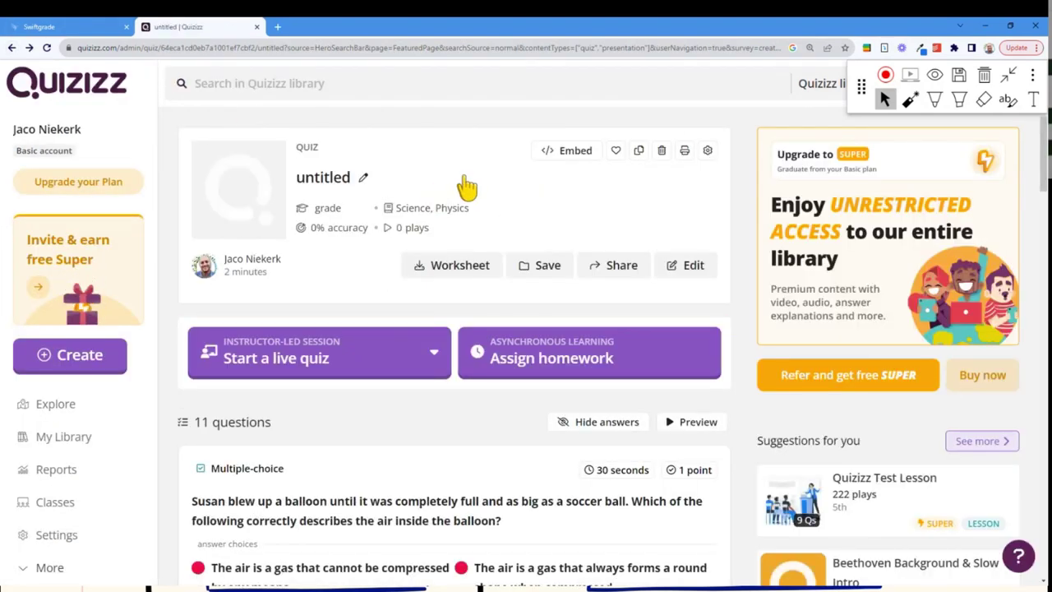
pyautogui.click(363, 180)
pyautogui.click(299, 182)
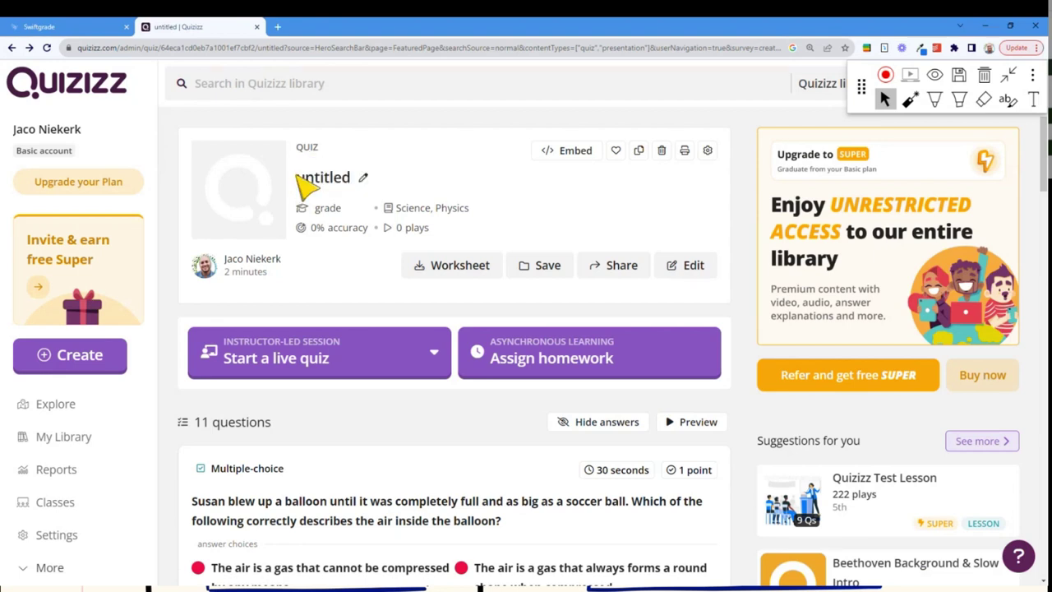
pyautogui.click(363, 179)
pyautogui.click(381, 180)
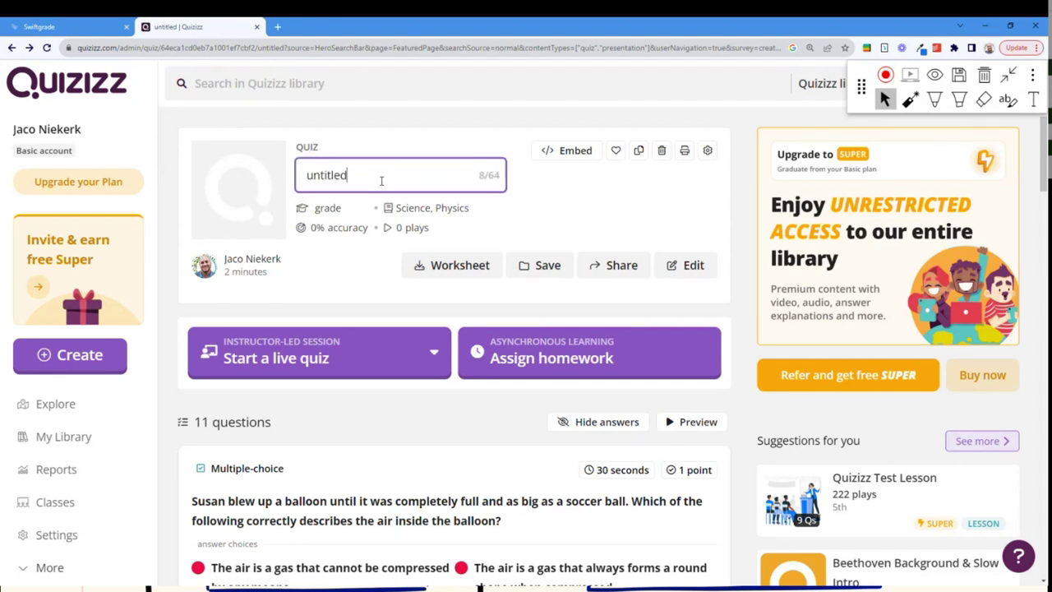
pyautogui.click(354, 178)
pyautogui.press('BackSpace')
pyautogui.press('BackSpace')
pyautogui.press('BackSpace')
pyautogui.press('BackSpace')
pyautogui.press('BackSpace')
pyautogui.press('BackSpace')
pyautogui.press('BackSpace')
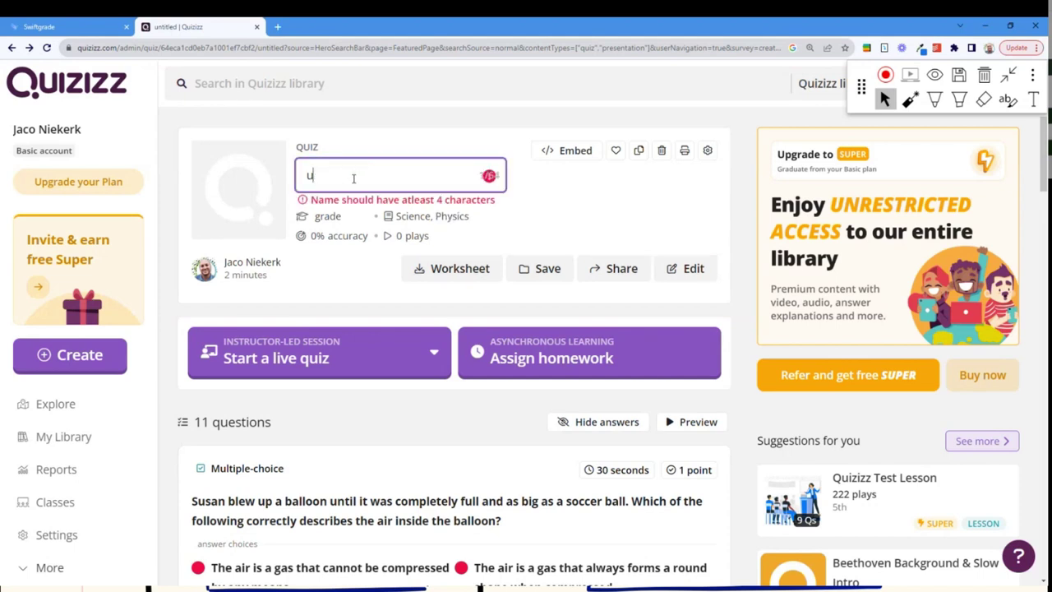
pyautogui.press('BackSpace')
pyautogui.write('Examp')
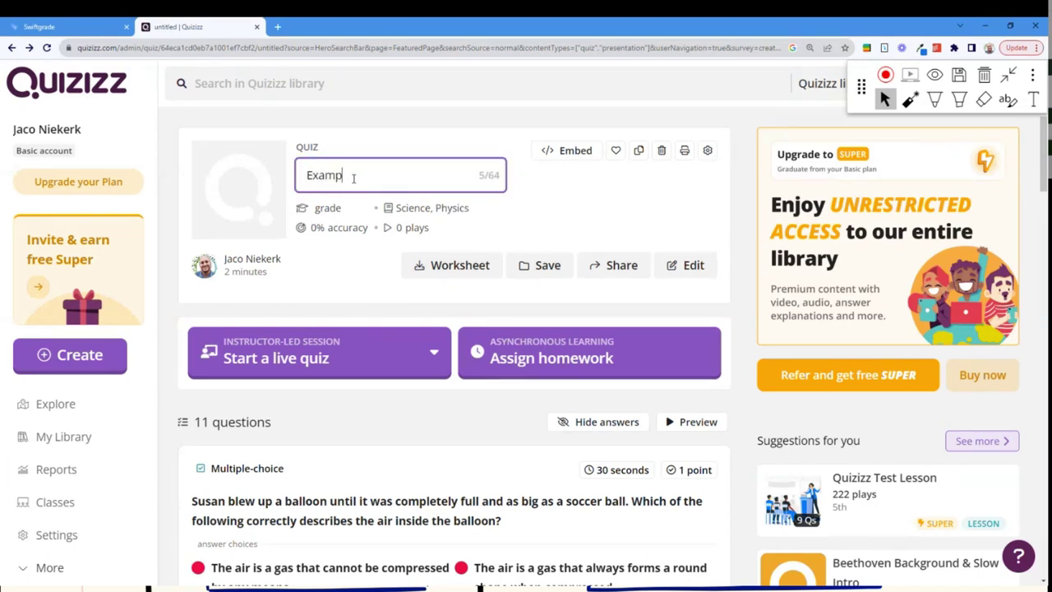
pyautogui.write('le Physical S')
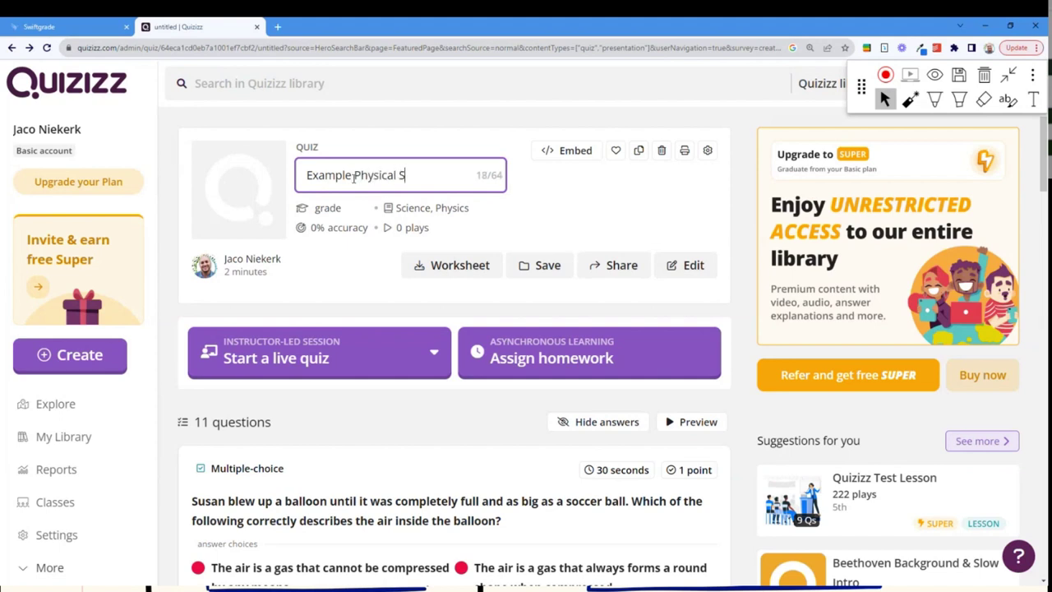
pyautogui.write('cience Test')
pyautogui.press('Return')
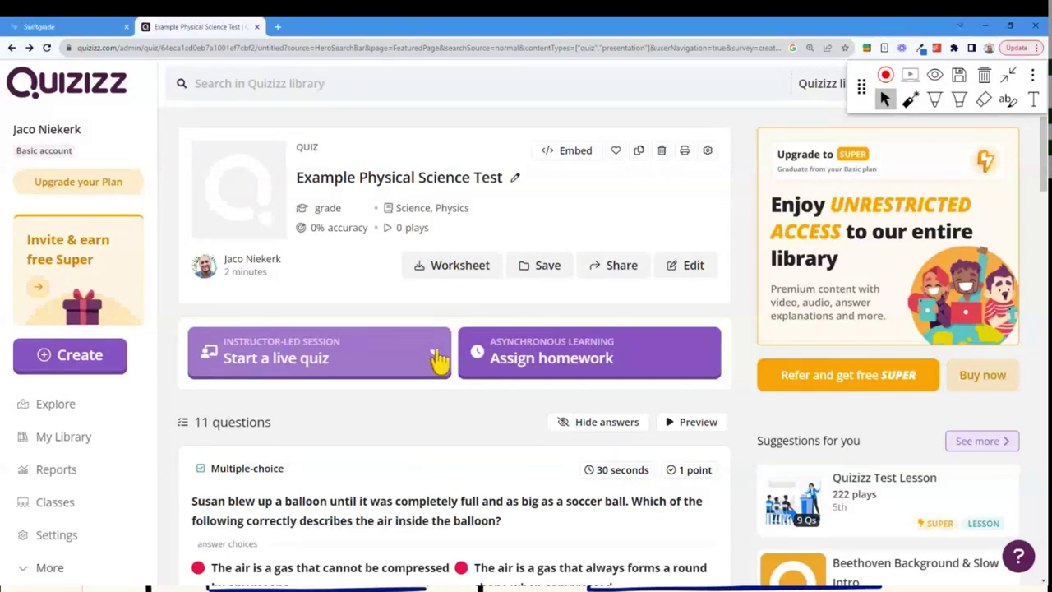
# Show the live quiz modes and outline the Classic option in yellow.
pyautogui.click(439, 359)
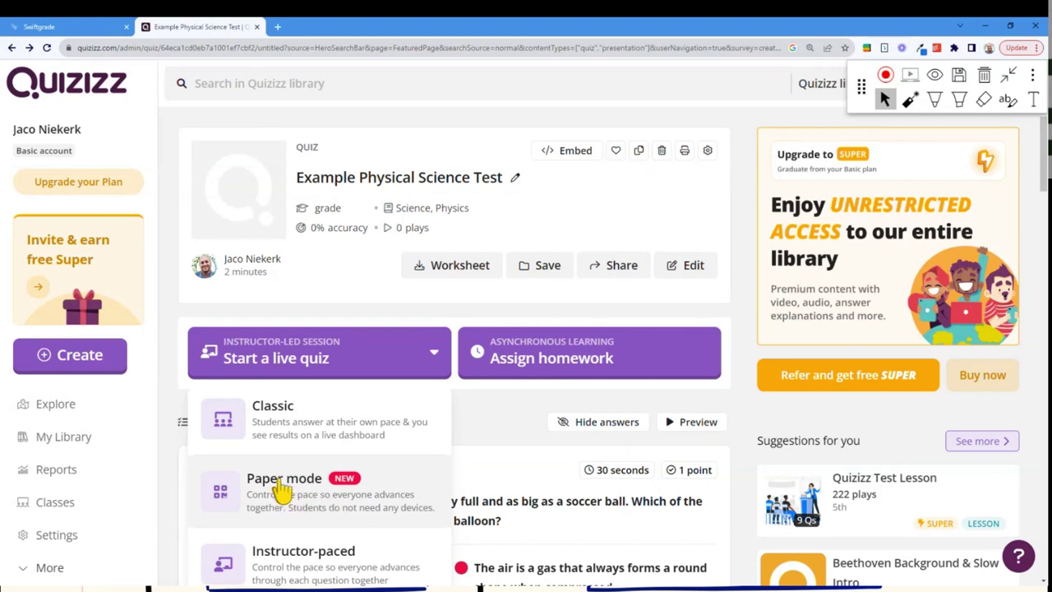
pyautogui.click(936, 100)
pyautogui.moveTo(195, 384)
pyautogui.mouseDown()
pyautogui.moveTo(419, 385)
pyautogui.moveTo(448, 465)
pyautogui.moveTo(173, 454)
pyautogui.moveTo(195, 383)
pyautogui.mouseUp()
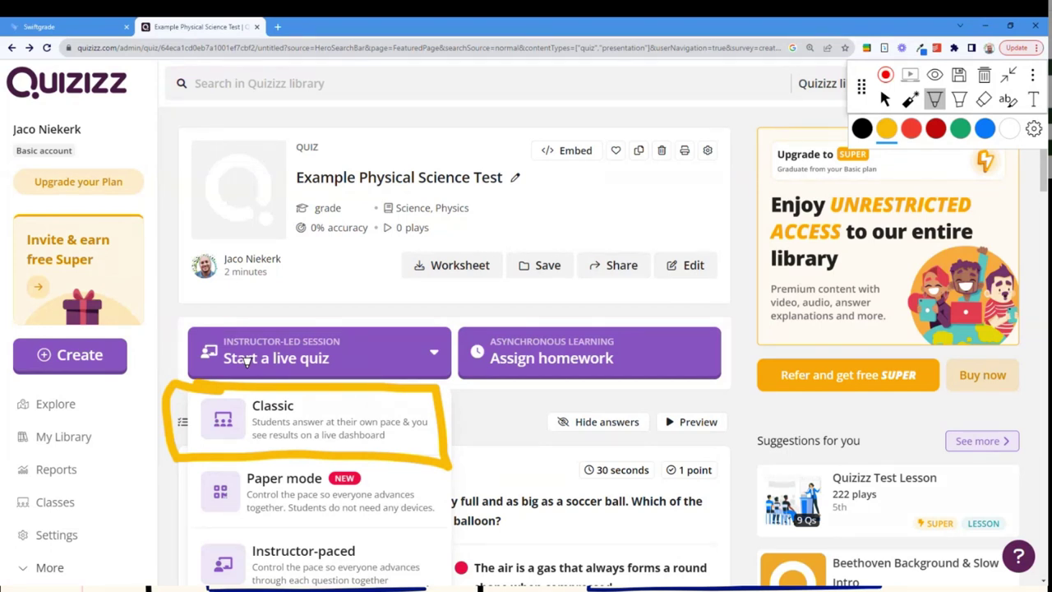
# Outline the Instructor-paced option in black, clear all drawings and return to the normal pointer.
pyautogui.click(861, 132)
pyautogui.moveTo(182, 524)
pyautogui.mouseDown()
pyautogui.moveTo(444, 523)
pyautogui.moveTo(423, 585)
pyautogui.moveTo(153, 586)
pyautogui.moveTo(180, 522)
pyautogui.mouseUp()
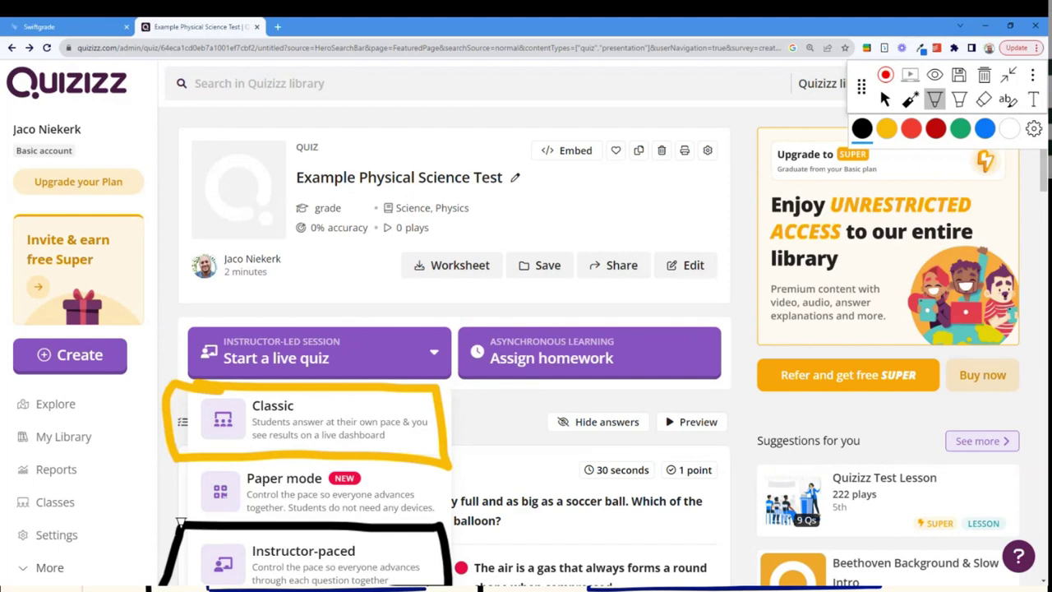
pyautogui.click(985, 76)
pyautogui.click(885, 98)
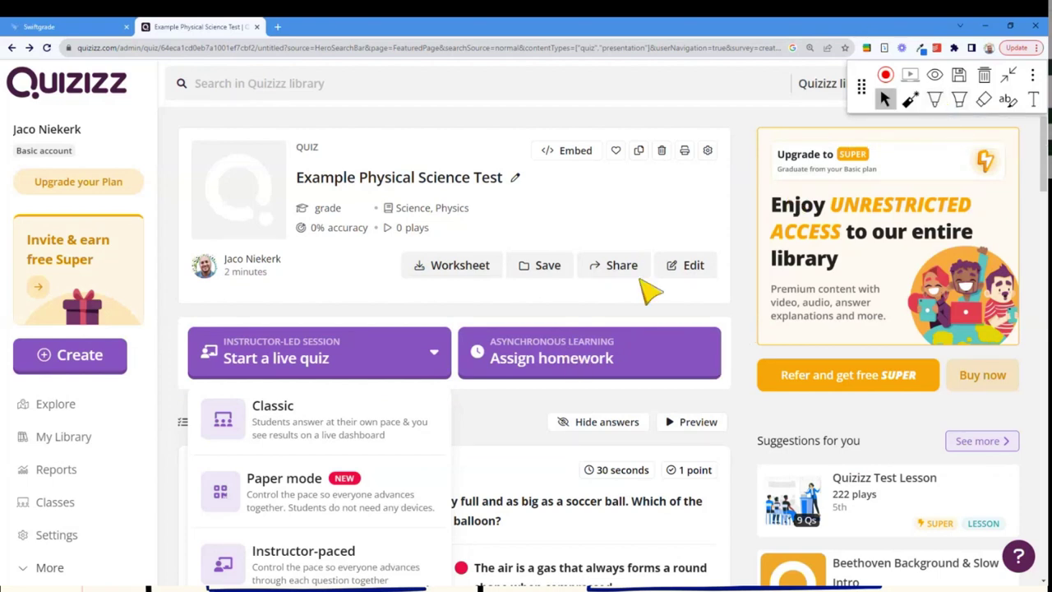
# Draw a black outline in the live quiz area, clear it and return to the normal pointer.
pyautogui.click(935, 99)
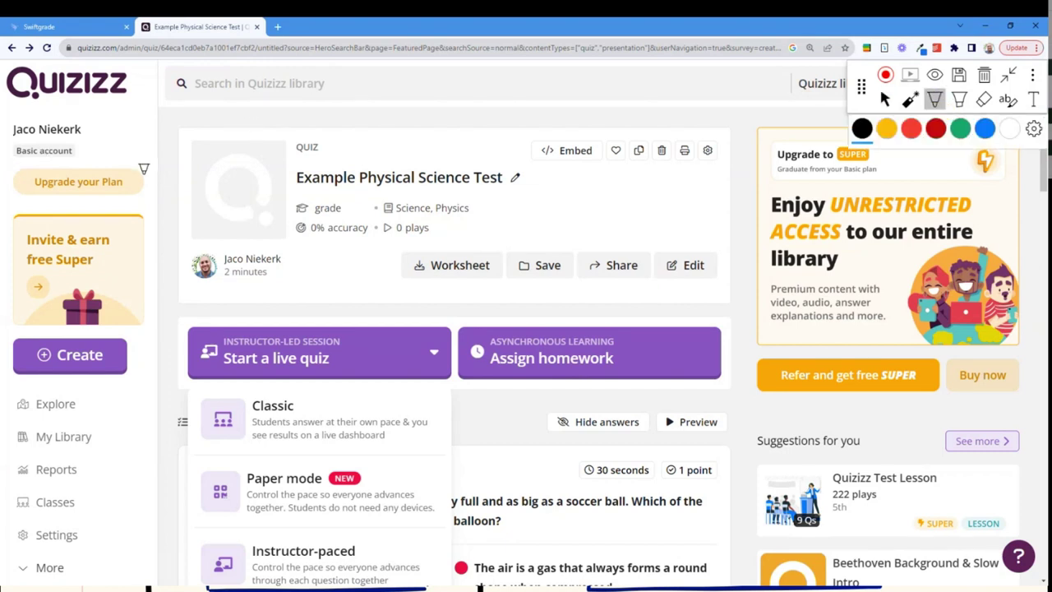
pyautogui.moveTo(161, 327); pyautogui.dragTo(159, 299)
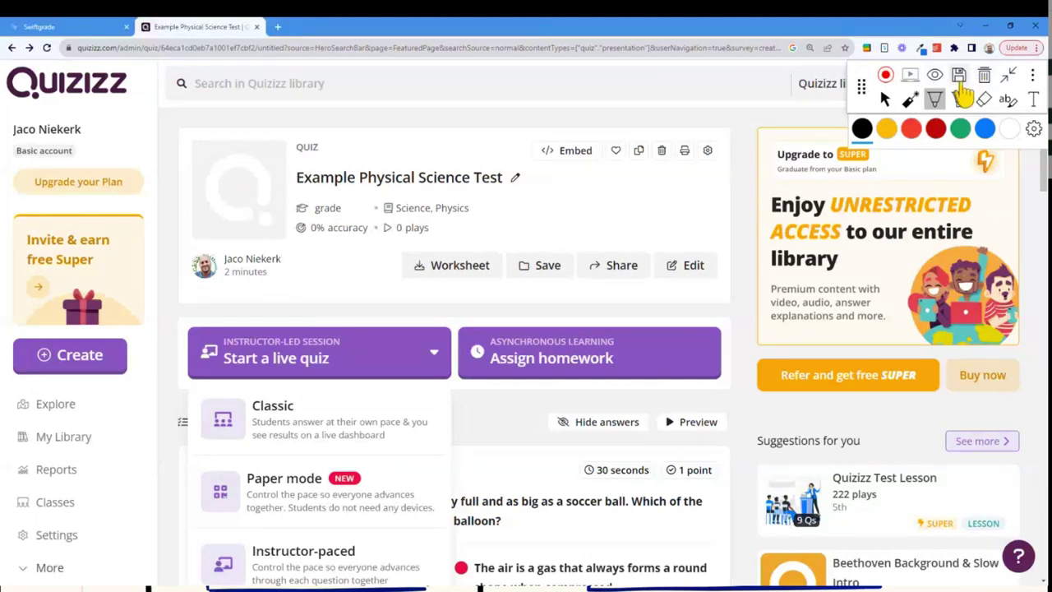
pyautogui.click(885, 99)
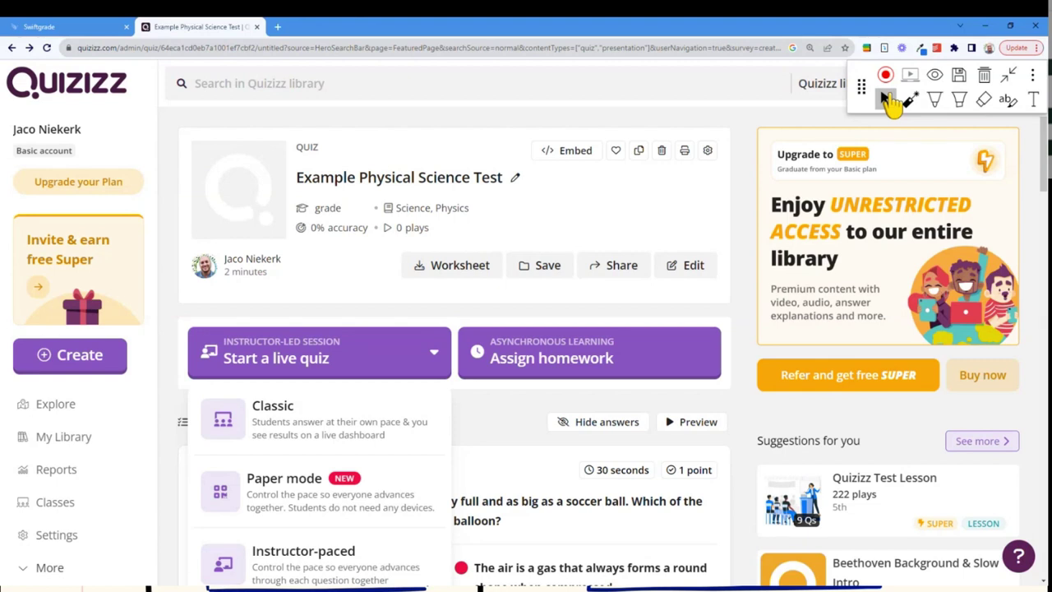
pyautogui.click(887, 99)
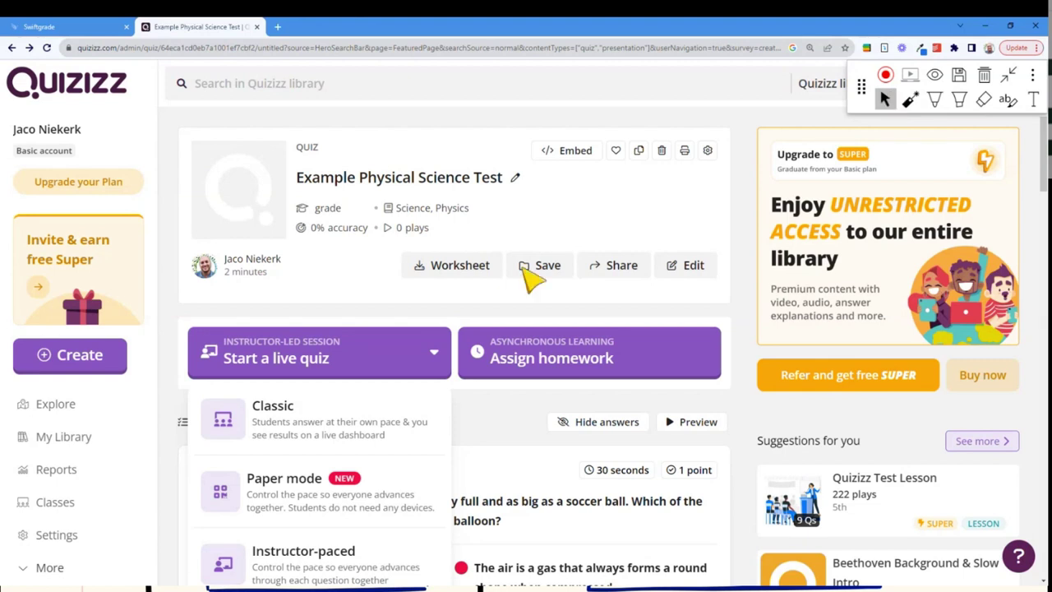
# Open the quiz in Paper mode and uncheck both prerequisites, printing the Q-cards and downloading the mobile app.
pyautogui.click(436, 359)
pyautogui.click(436, 358)
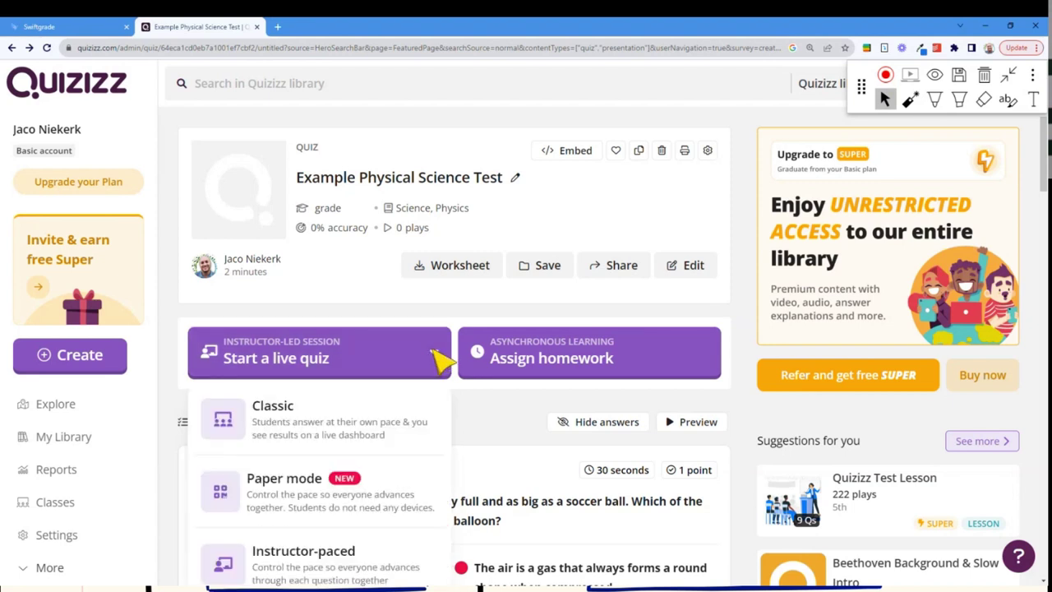
pyautogui.click(312, 507)
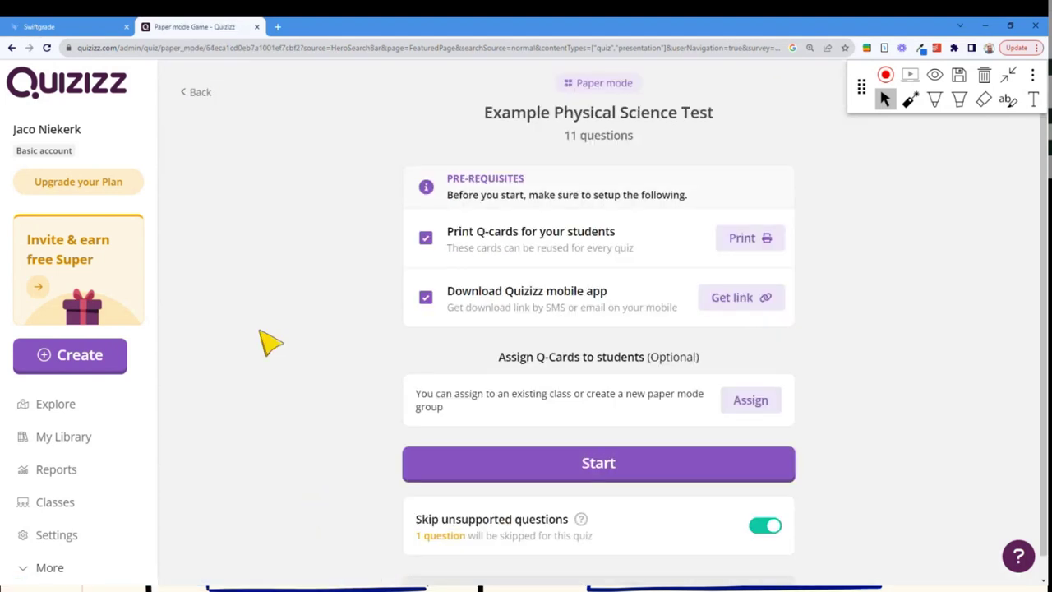
pyautogui.click(425, 238)
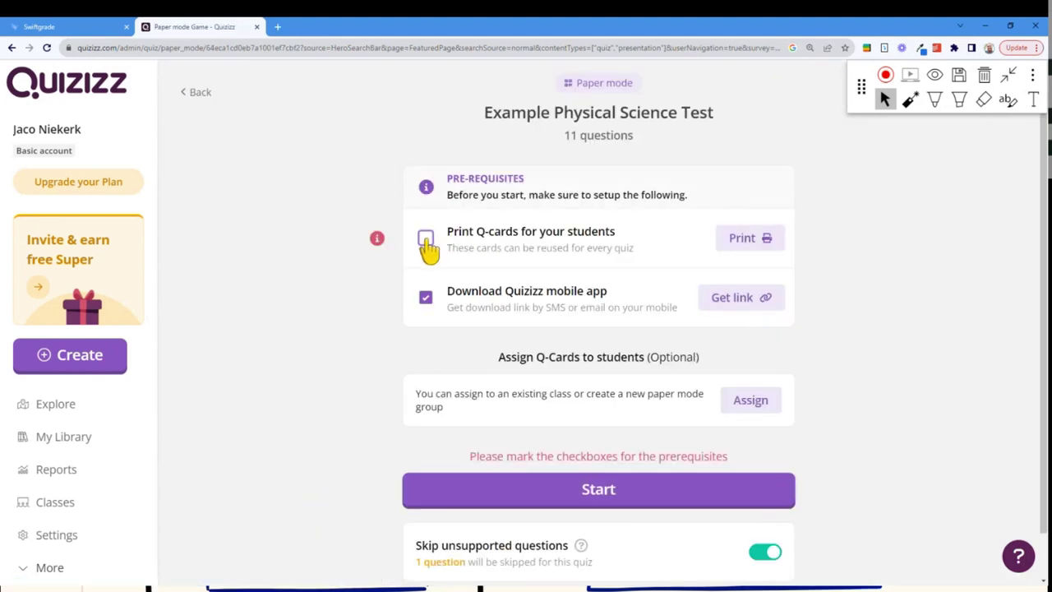
pyautogui.click(424, 298)
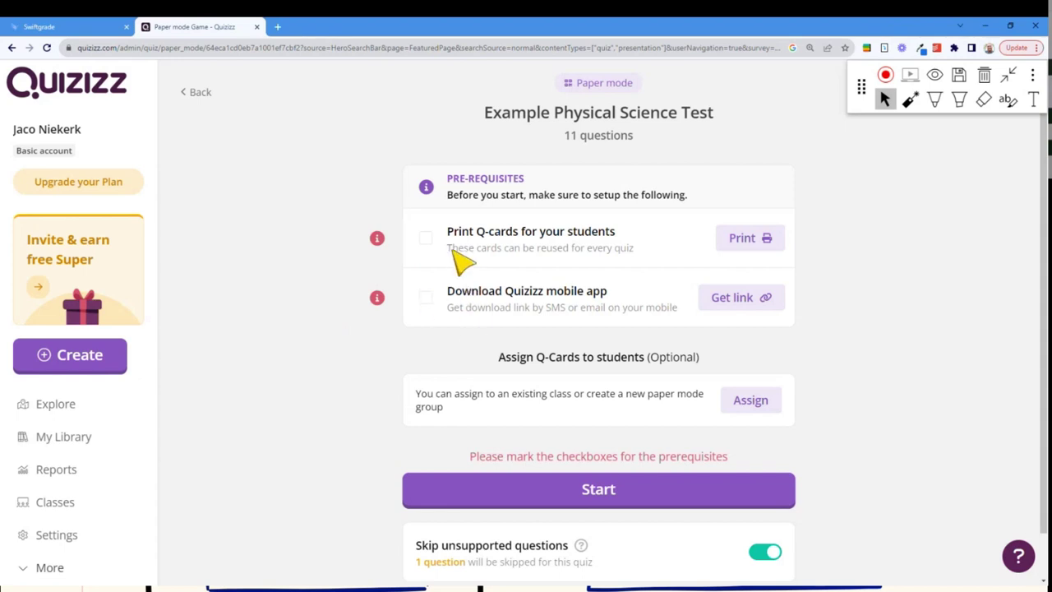
# Draw green check marks over the Q-card printing and mobile app prerequisites, and return to the normal pointer.
pyautogui.click(935, 99)
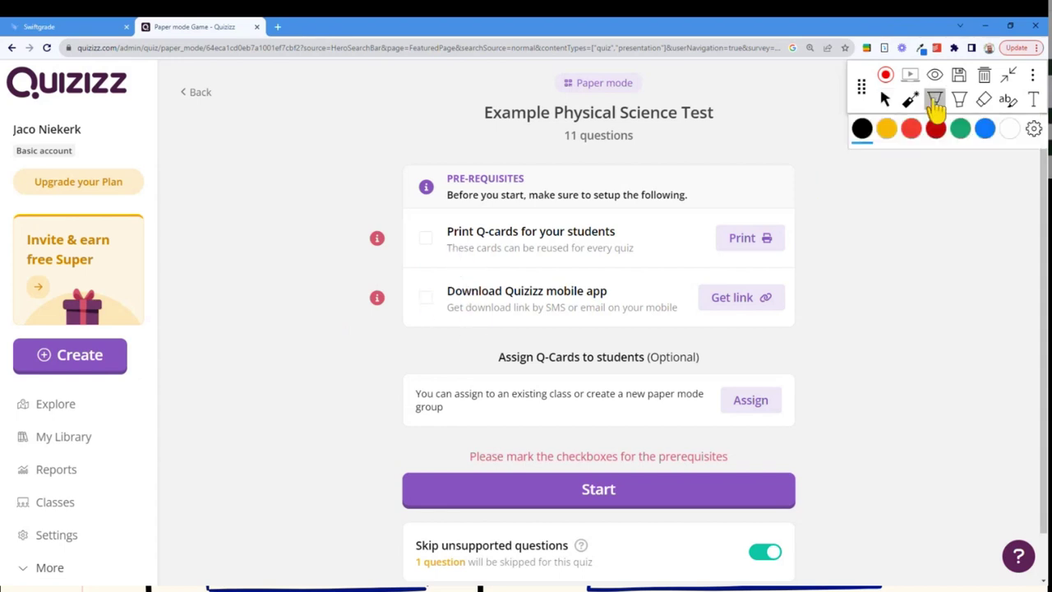
pyautogui.click(961, 132)
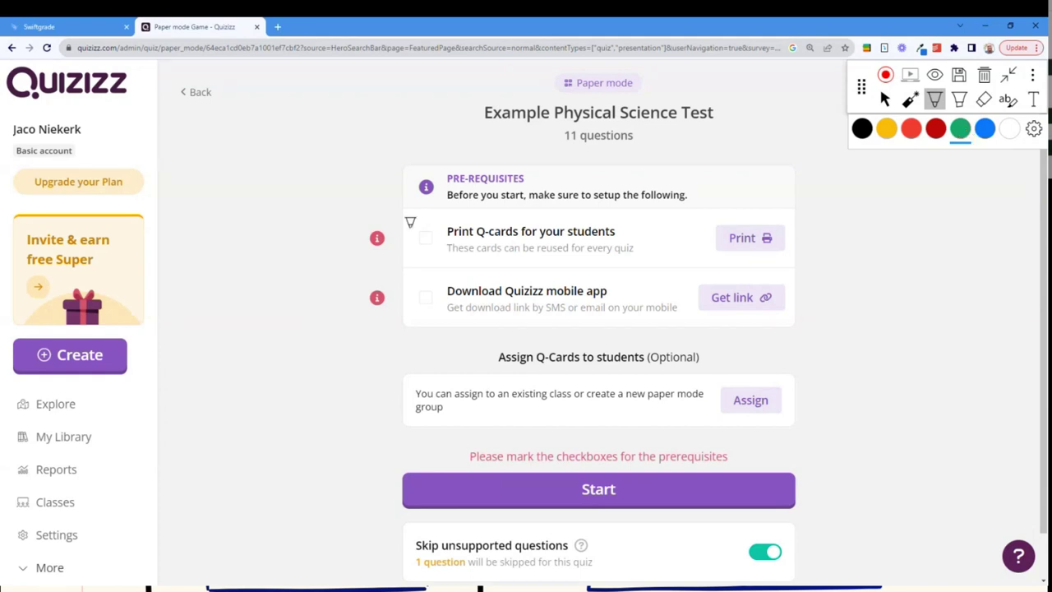
pyautogui.moveTo(410, 233); pyautogui.dragTo(465, 201)
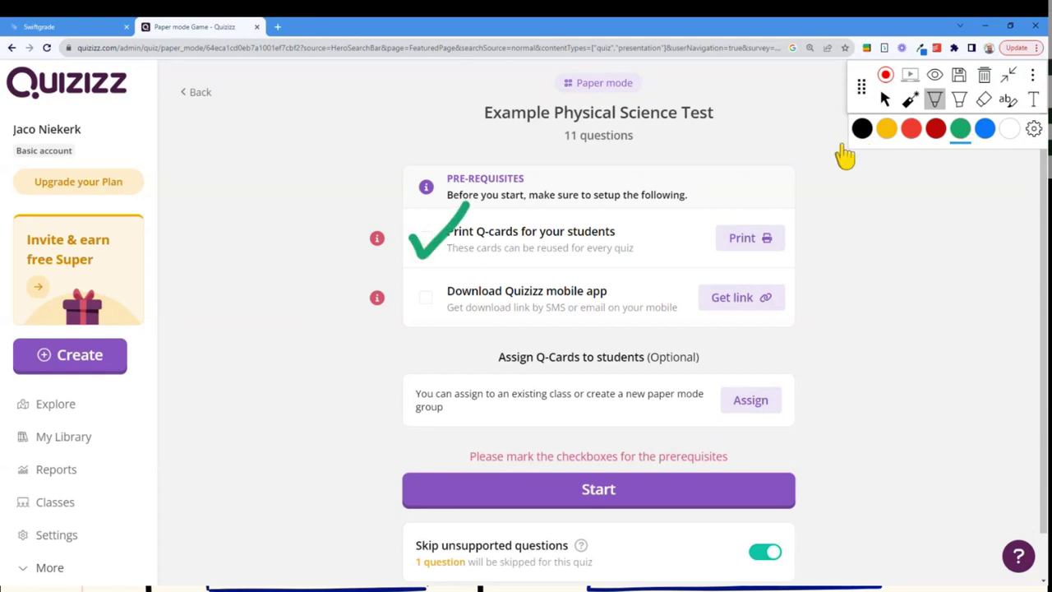
pyautogui.moveTo(411, 287)
pyautogui.mouseDown()
pyautogui.moveTo(419, 312)
pyautogui.moveTo(457, 262)
pyautogui.mouseUp()
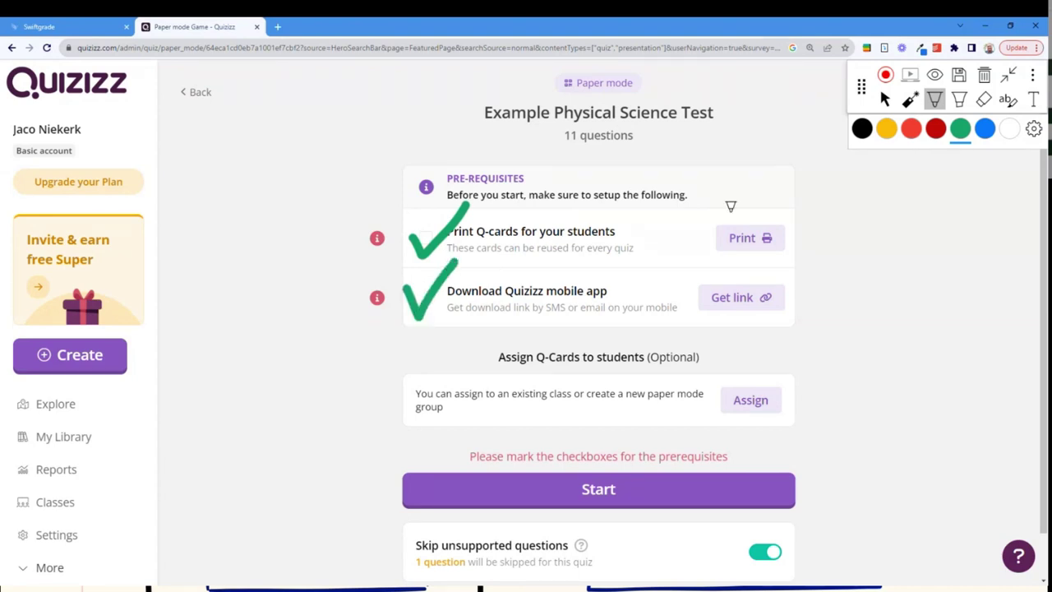
pyautogui.click(885, 100)
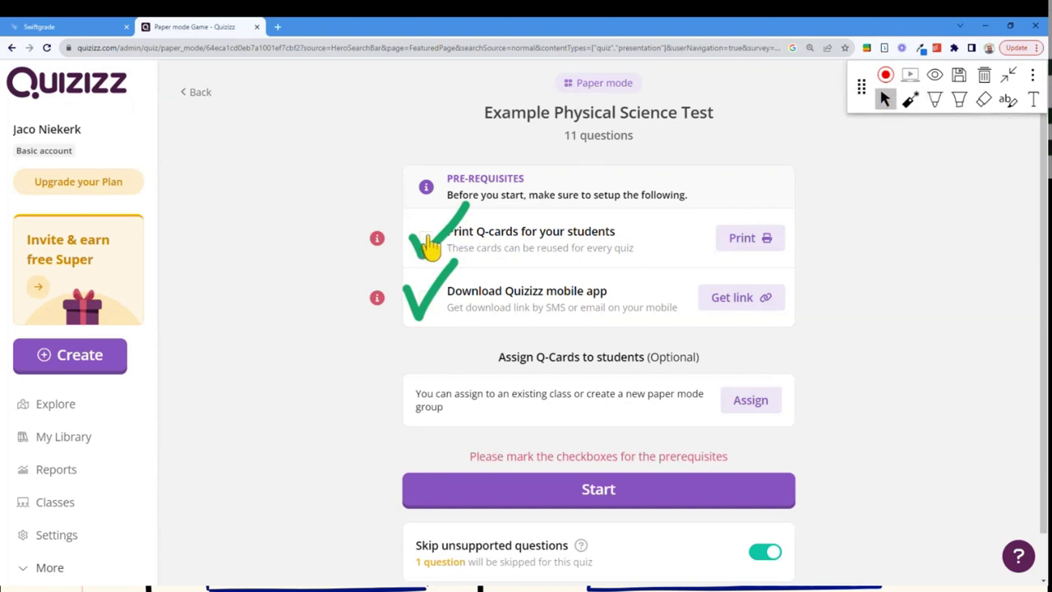
# Open the printable Q-cards PDF, review its instructions and cards through to the last page, and return to the Paper mode setup.
pyautogui.click(744, 240)
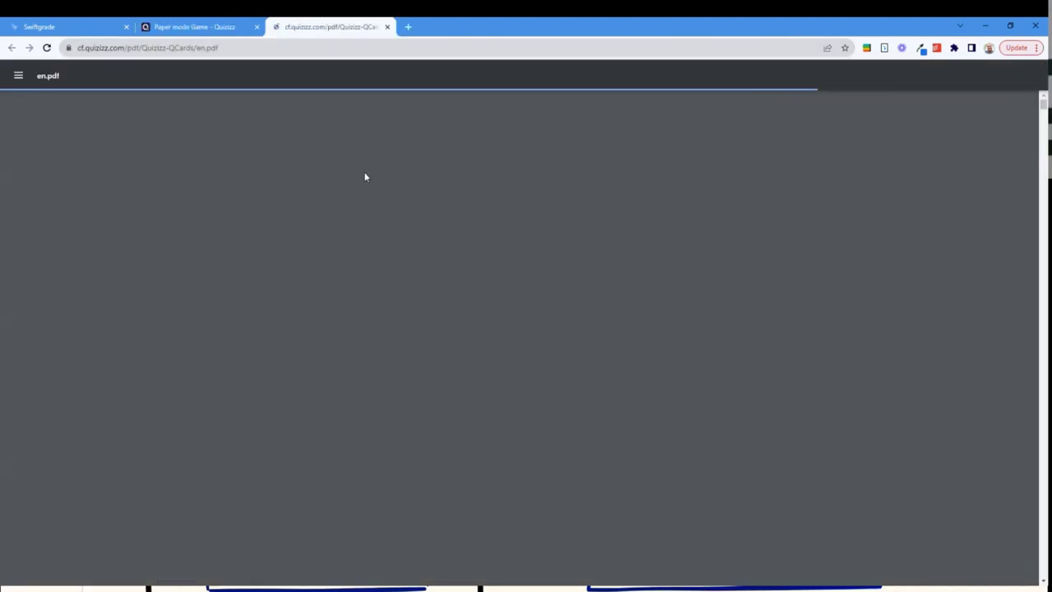
pyautogui.scroll(-2, 609, 216)
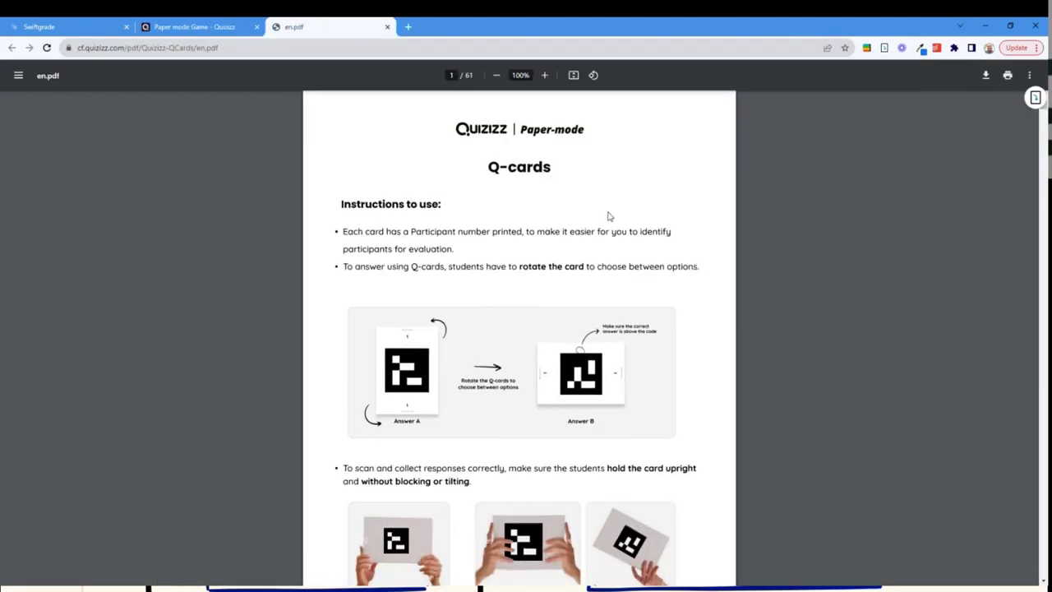
pyautogui.scroll(-3, 608, 212)
pyautogui.scroll(4, 609, 216)
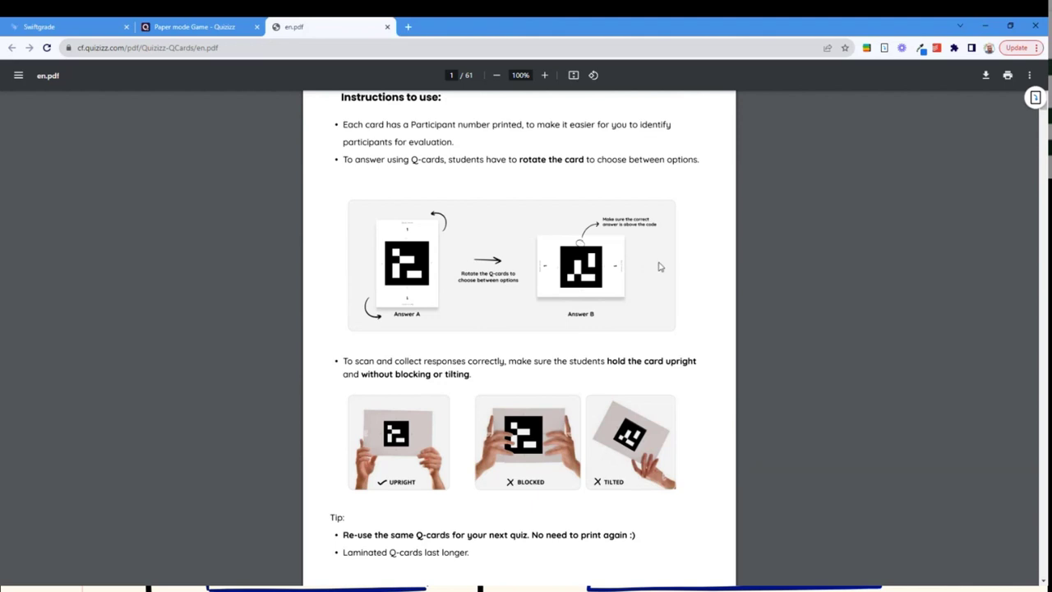
pyautogui.scroll(-2, 377, 356)
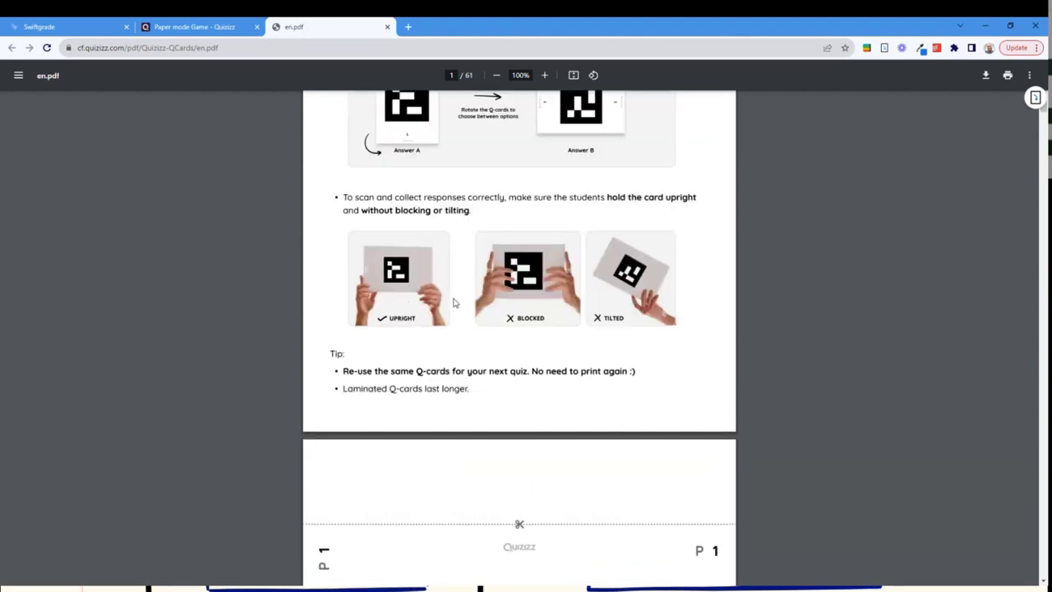
pyautogui.scroll(-5, 423, 306)
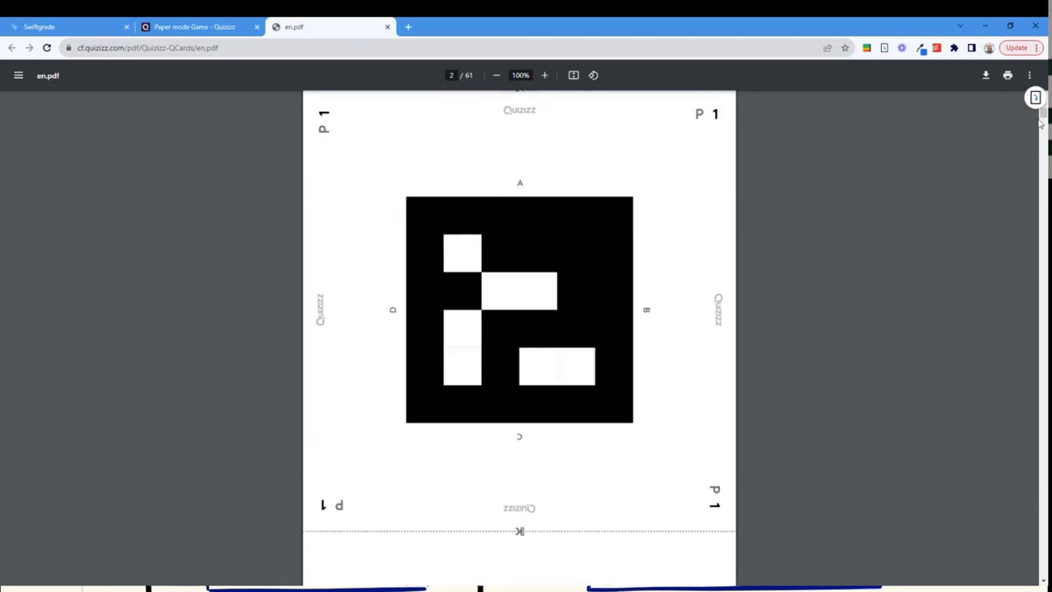
pyautogui.press('End')
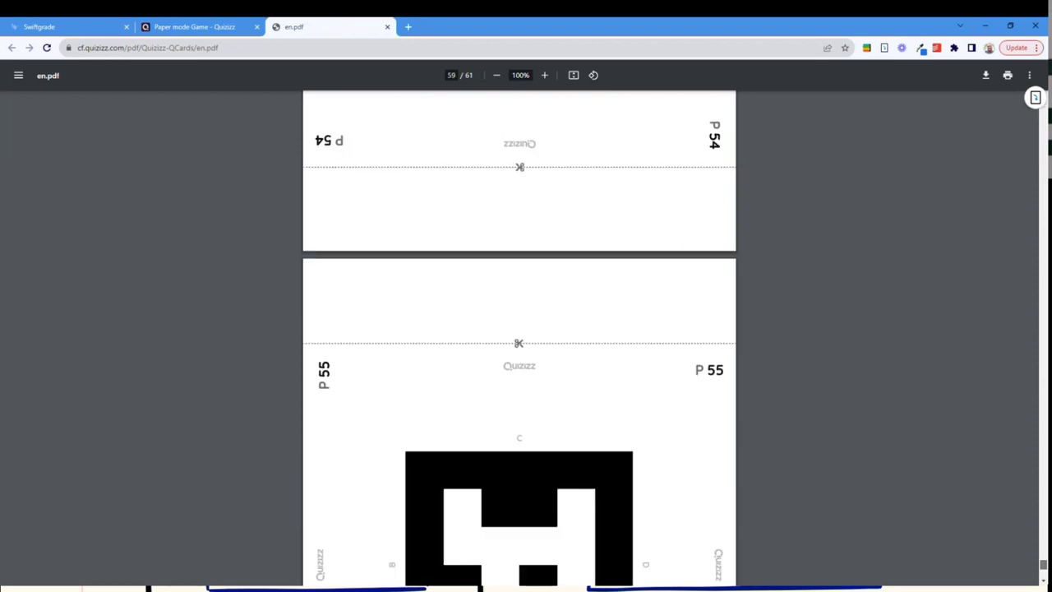
pyautogui.scroll(-3, 442, 420)
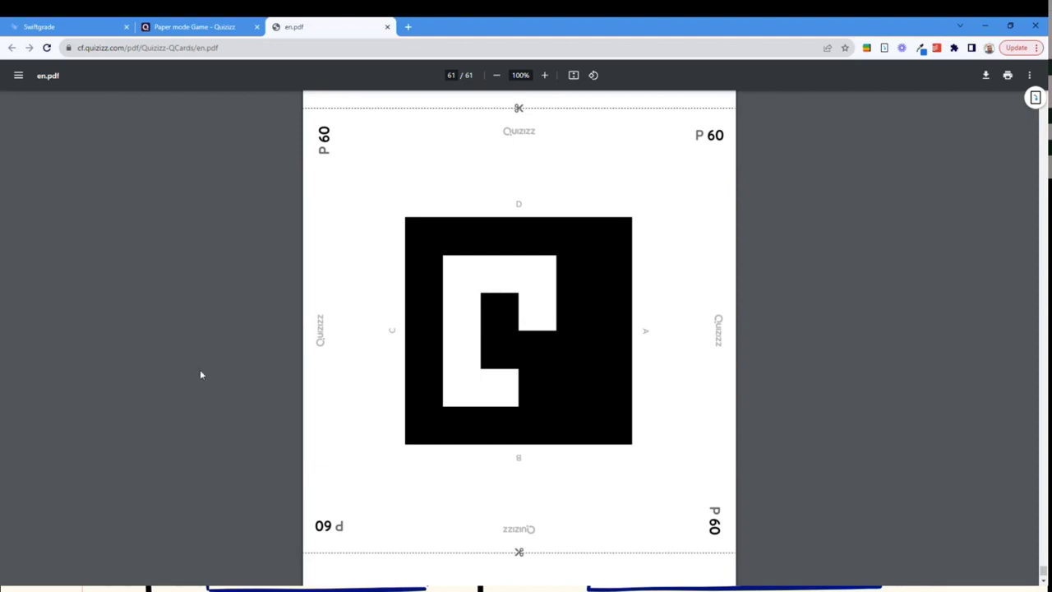
pyautogui.click(195, 26)
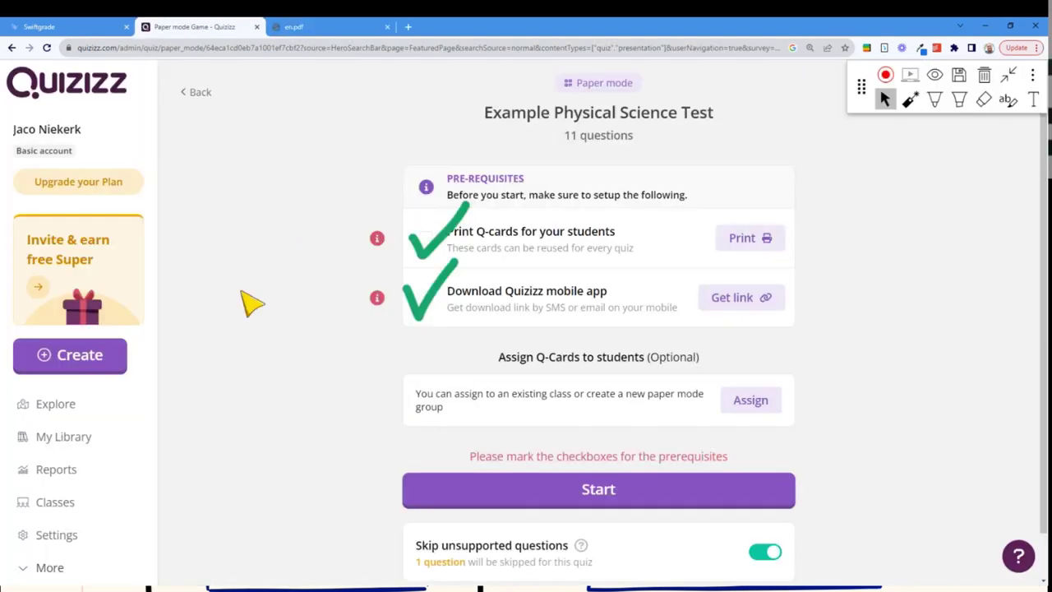
# Mark the Q-card printing and mobile app prerequisites as complete and clear the drawn green check marks.
pyautogui.click(426, 239)
pyautogui.click(426, 298)
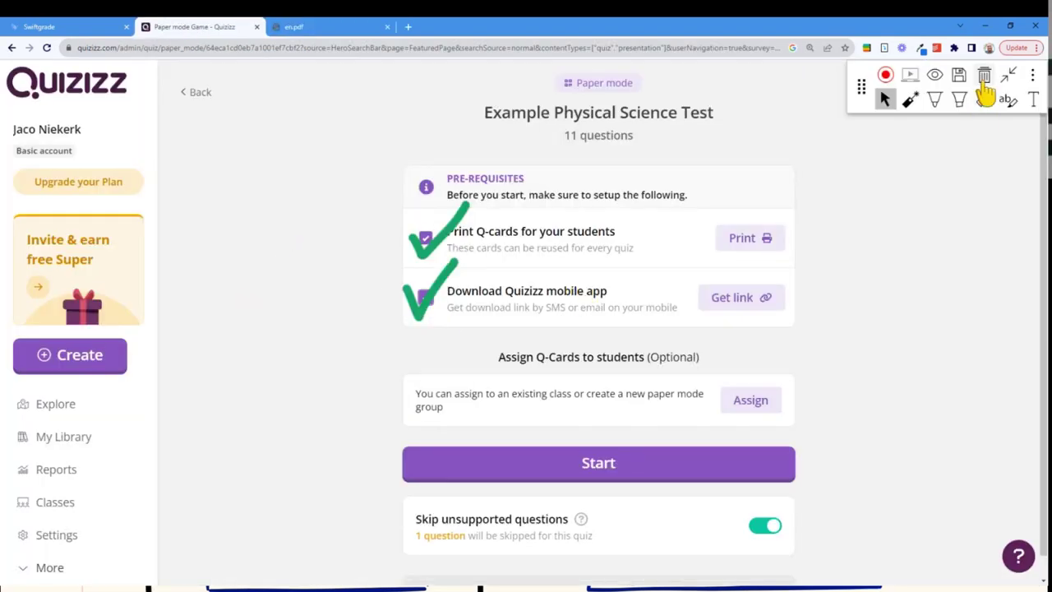
pyautogui.click(984, 74)
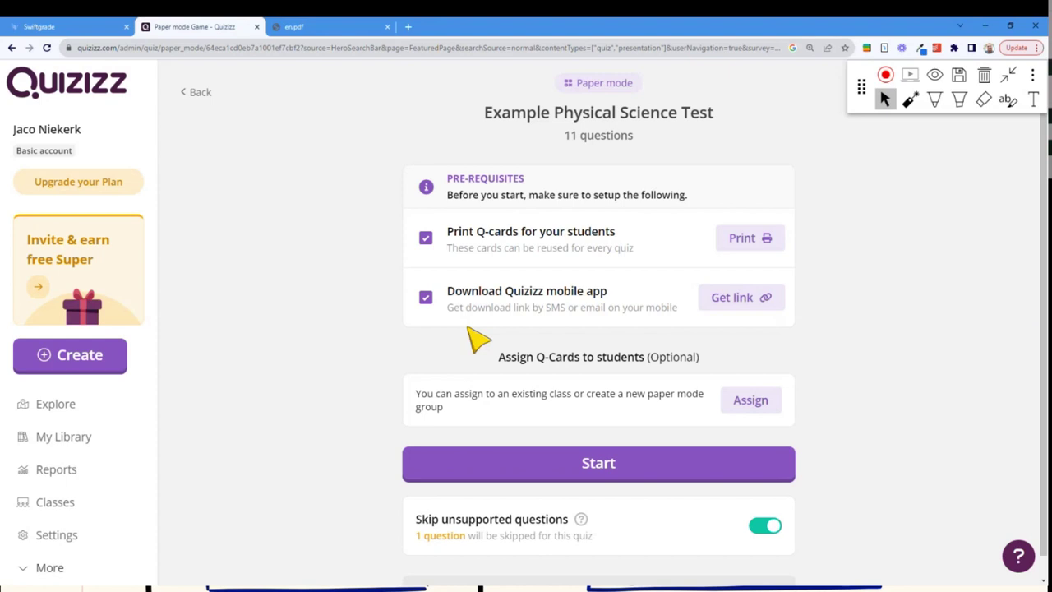
# Start the Paper mode quiz and display the first question in full screen with the black annotation pen active.
pyautogui.click(584, 469)
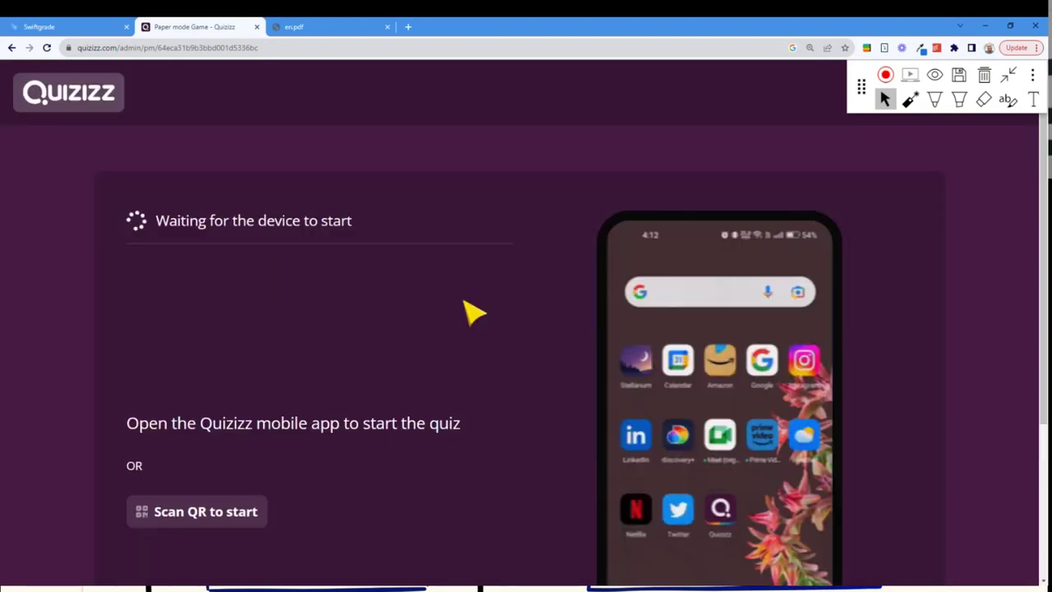
pyautogui.scroll(-2, 469, 307)
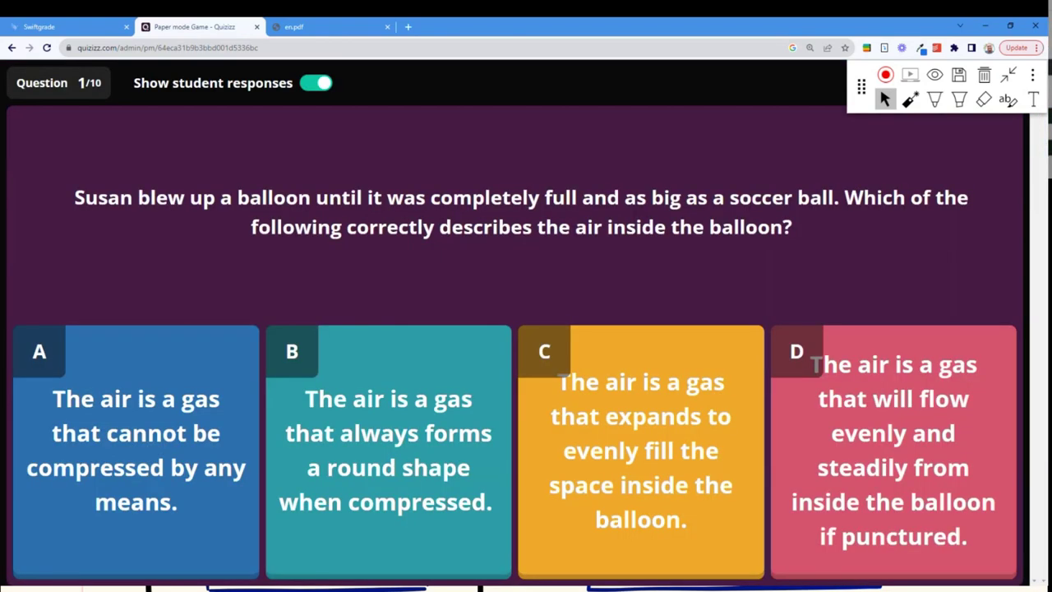
pyautogui.click(934, 100)
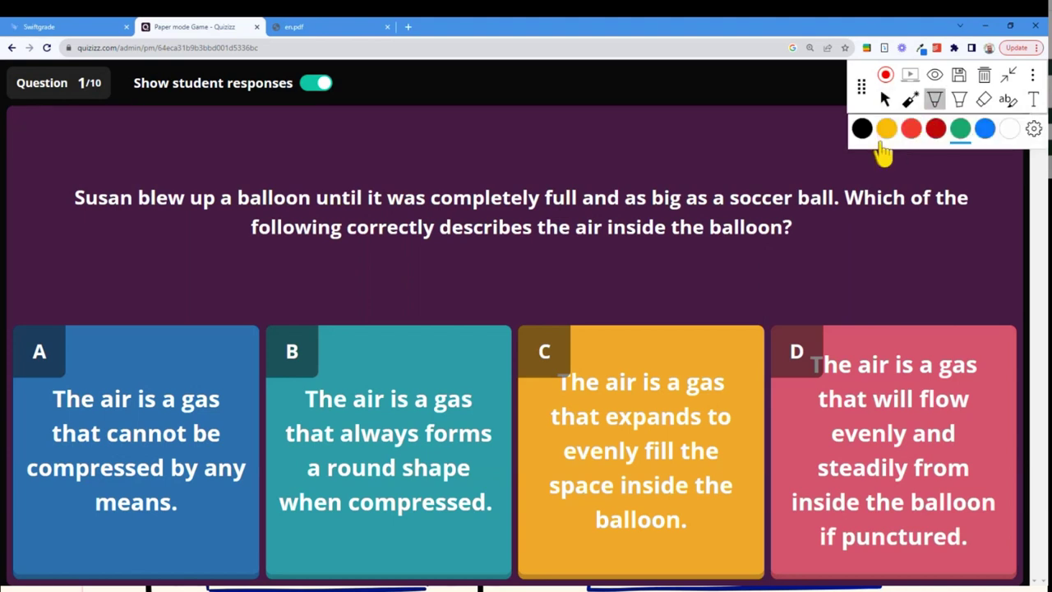
pyautogui.click(861, 128)
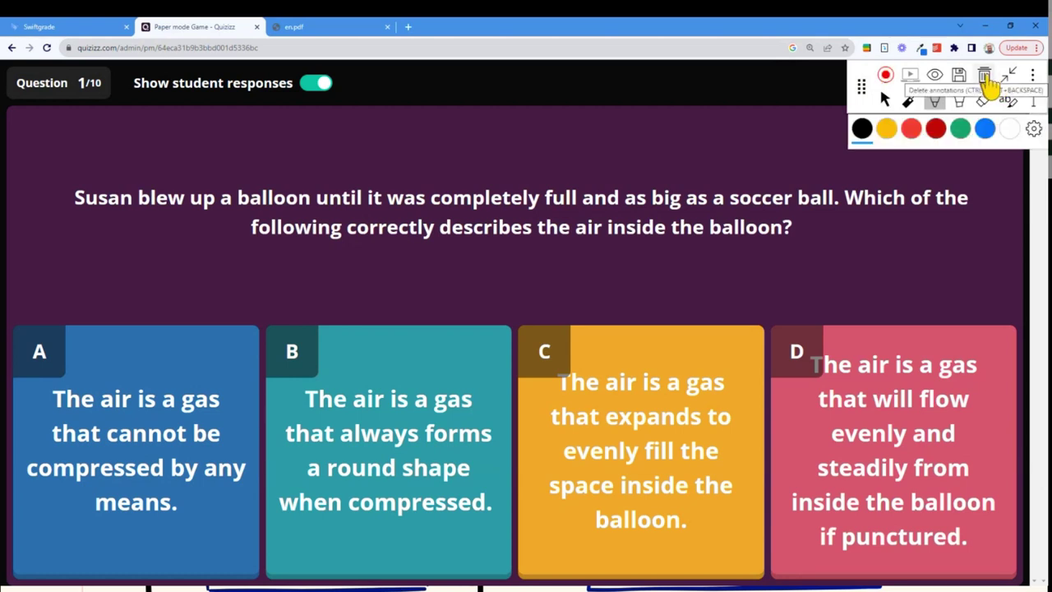
pyautogui.press('F11')
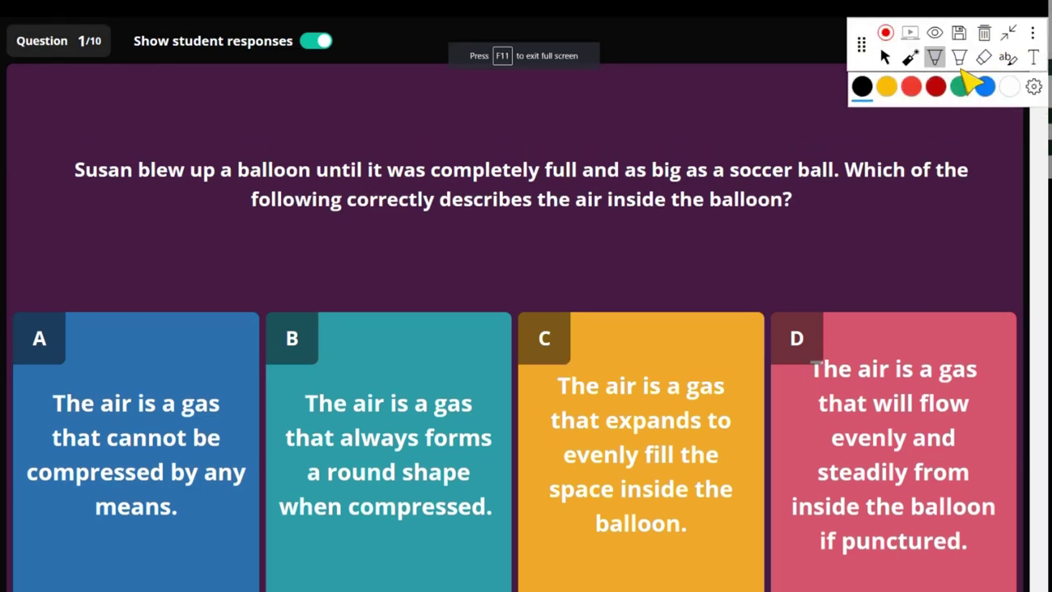
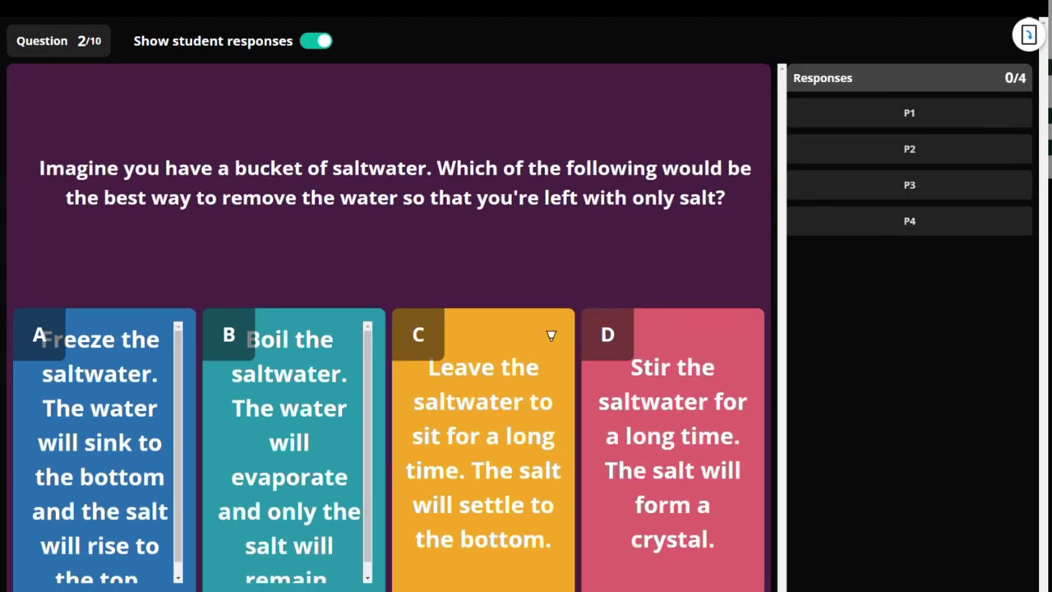
# Draw a green outline around the student responses list of question 2, clear it and return to the normal pointer.
pyautogui.click(1027, 34)
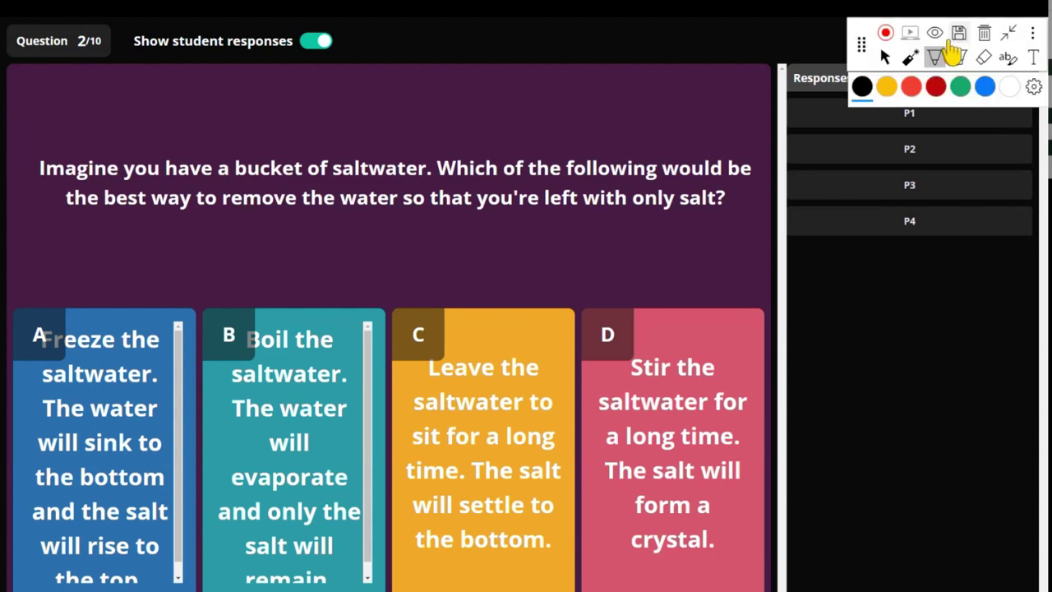
pyautogui.moveTo(861, 43); pyautogui.dragTo(446, 44)
pyautogui.click(522, 58)
pyautogui.click(546, 86)
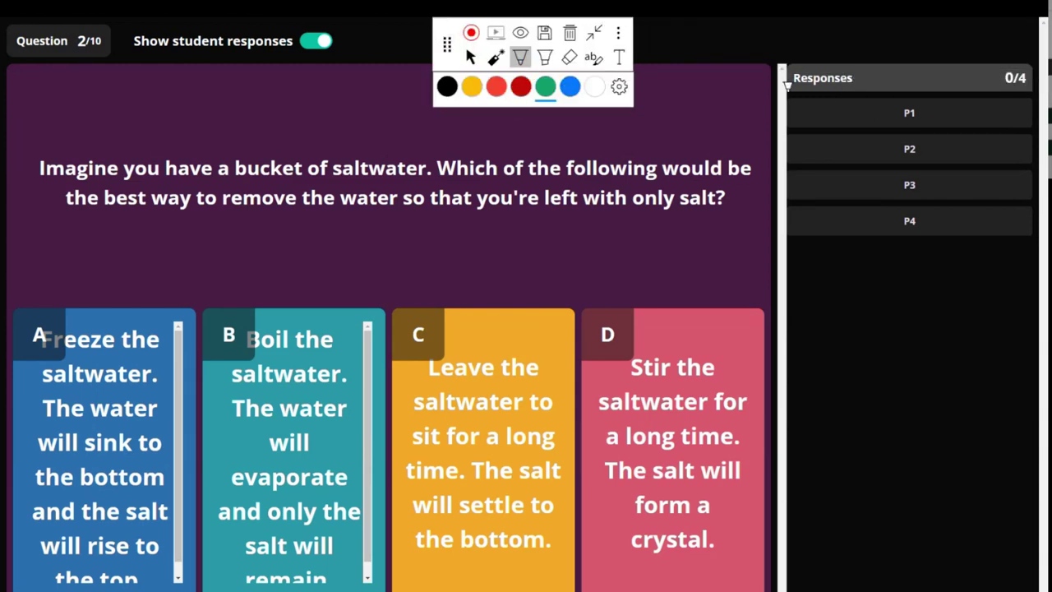
pyautogui.moveTo(785, 86)
pyautogui.mouseDown()
pyautogui.moveTo(1043, 96)
pyautogui.moveTo(1042, 251)
pyautogui.moveTo(790, 246)
pyautogui.moveTo(780, 86)
pyautogui.mouseUp()
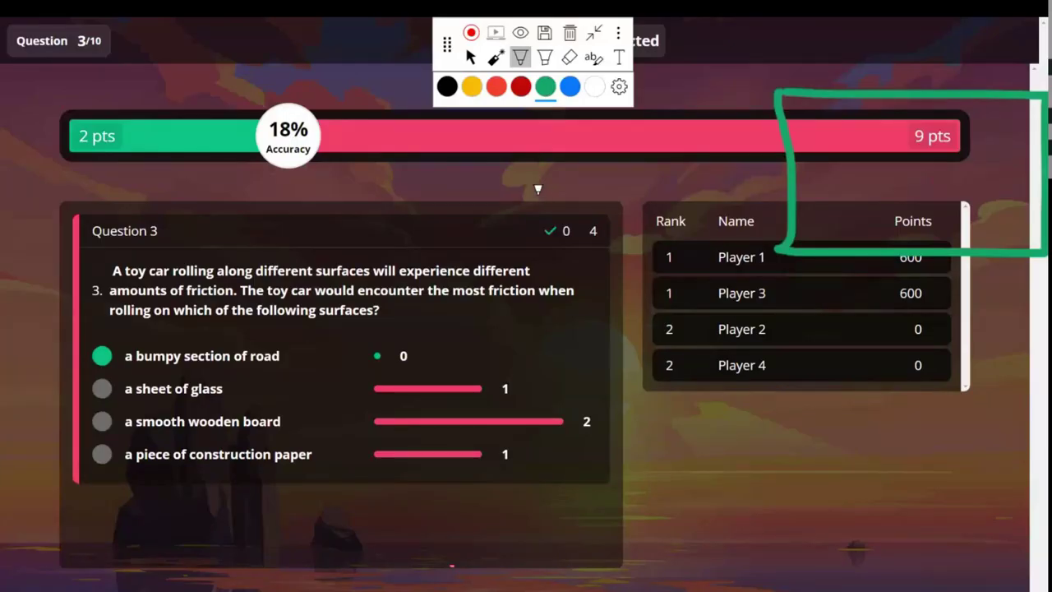
pyautogui.moveTo(442, 49); pyautogui.dragTo(857, 49)
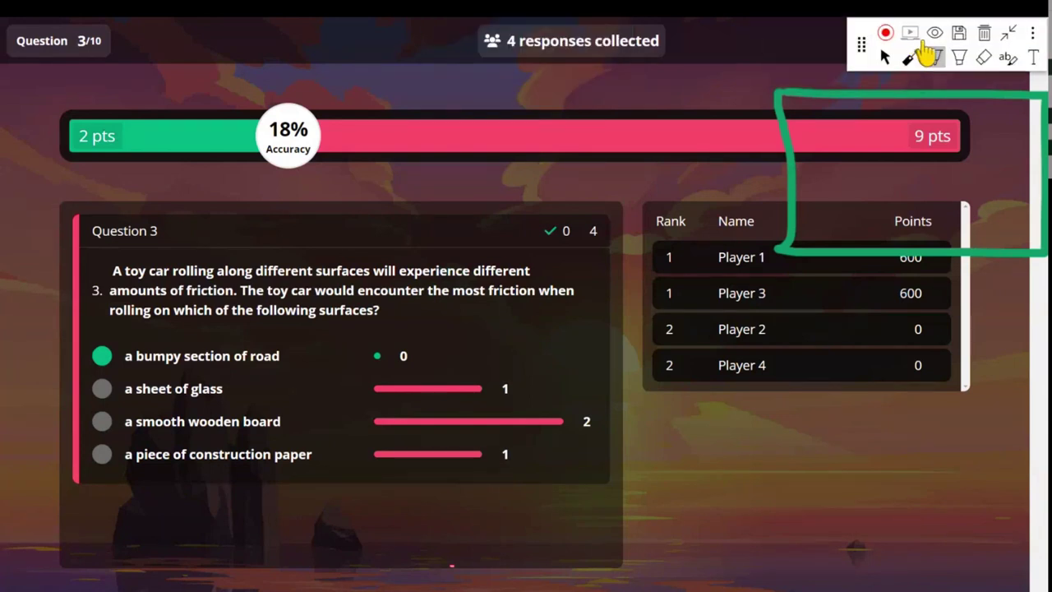
pyautogui.click(984, 32)
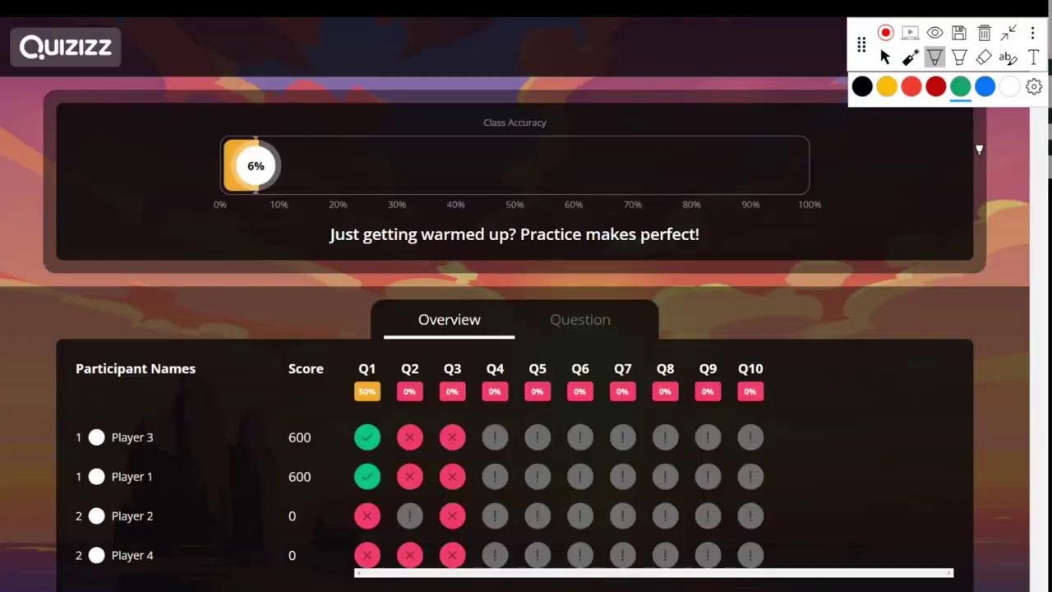
pyautogui.click(876, 49)
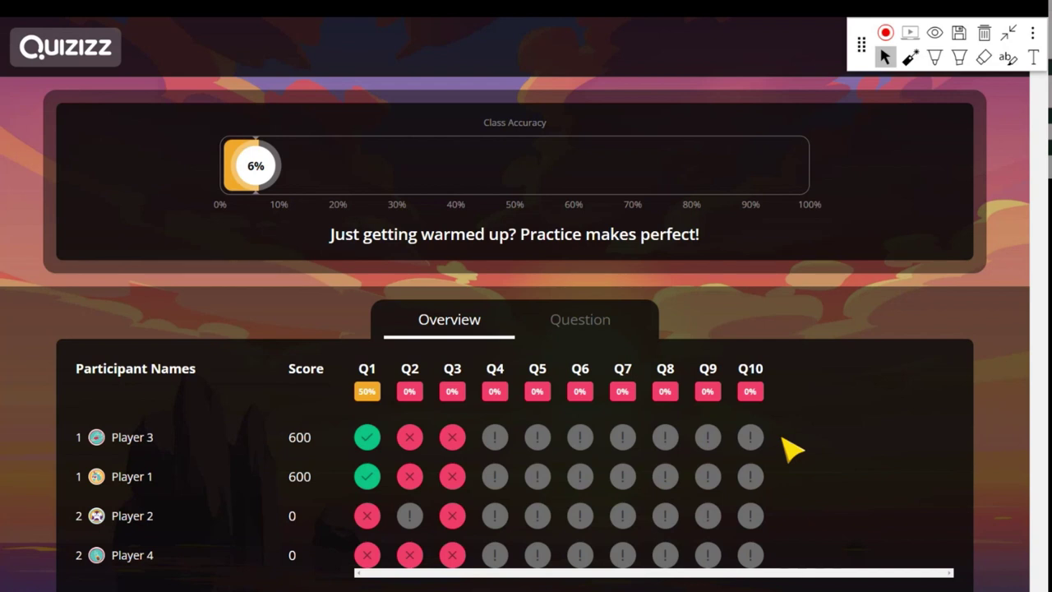
# Outline the Q3 column of the results overview with the green pen and clear the outline.
pyautogui.click(934, 56)
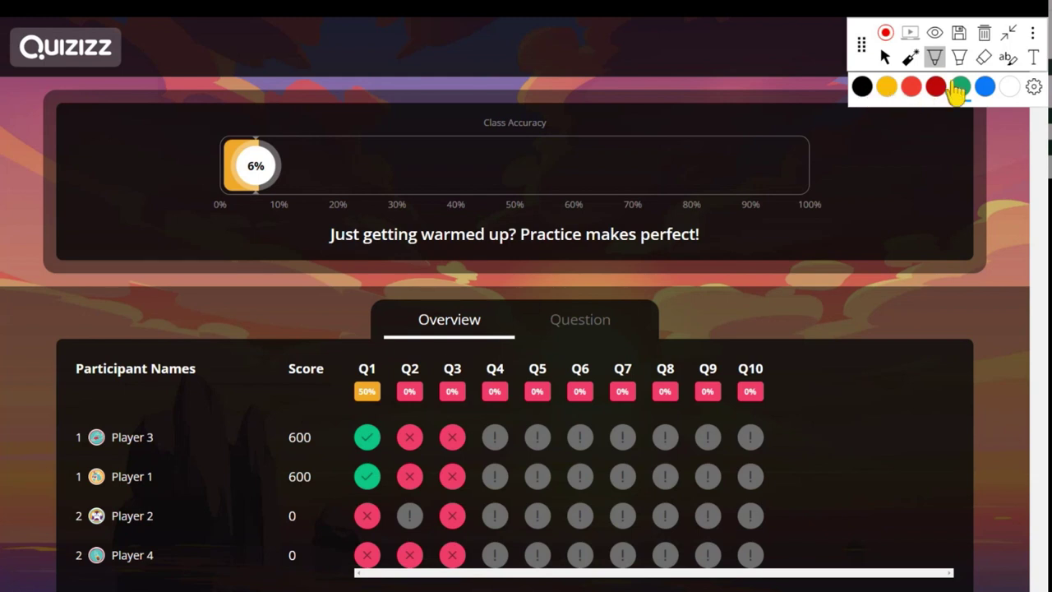
pyautogui.moveTo(427, 349)
pyautogui.mouseDown()
pyautogui.moveTo(441, 561)
pyautogui.moveTo(469, 526)
pyautogui.moveTo(472, 359)
pyautogui.moveTo(418, 347)
pyautogui.mouseUp()
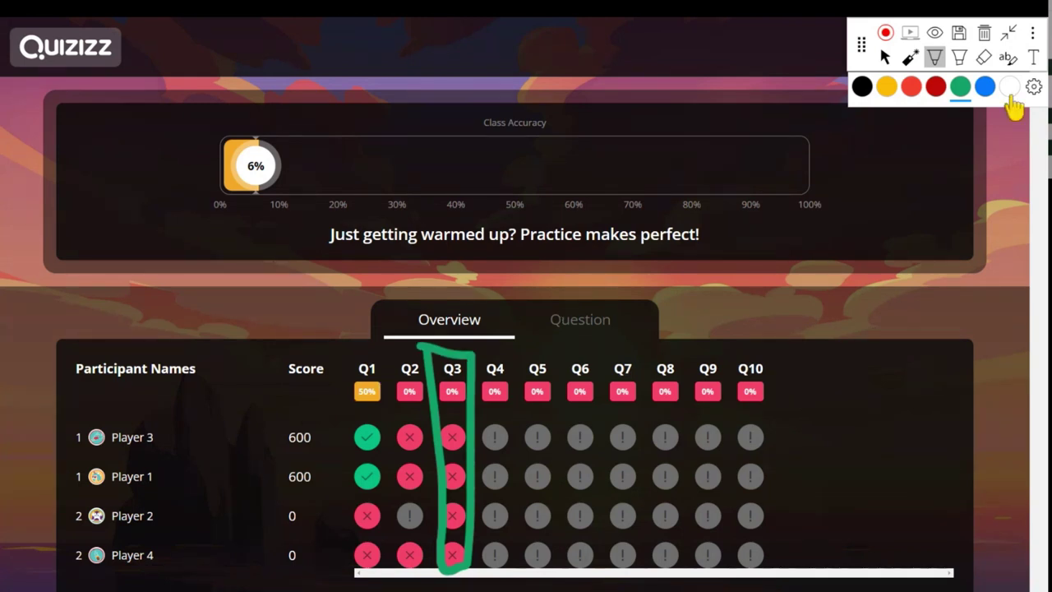
pyautogui.click(985, 36)
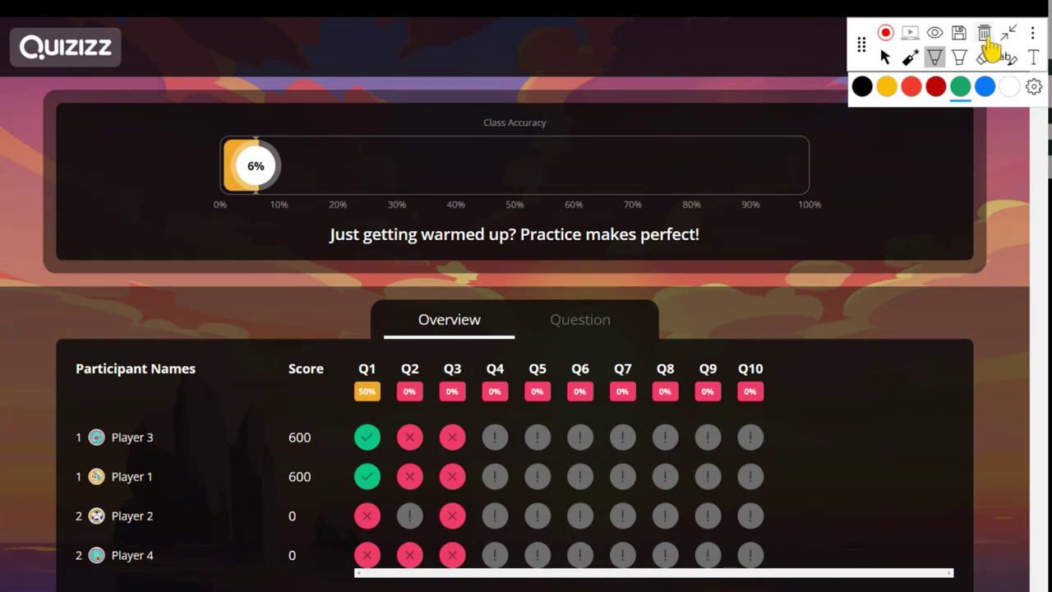
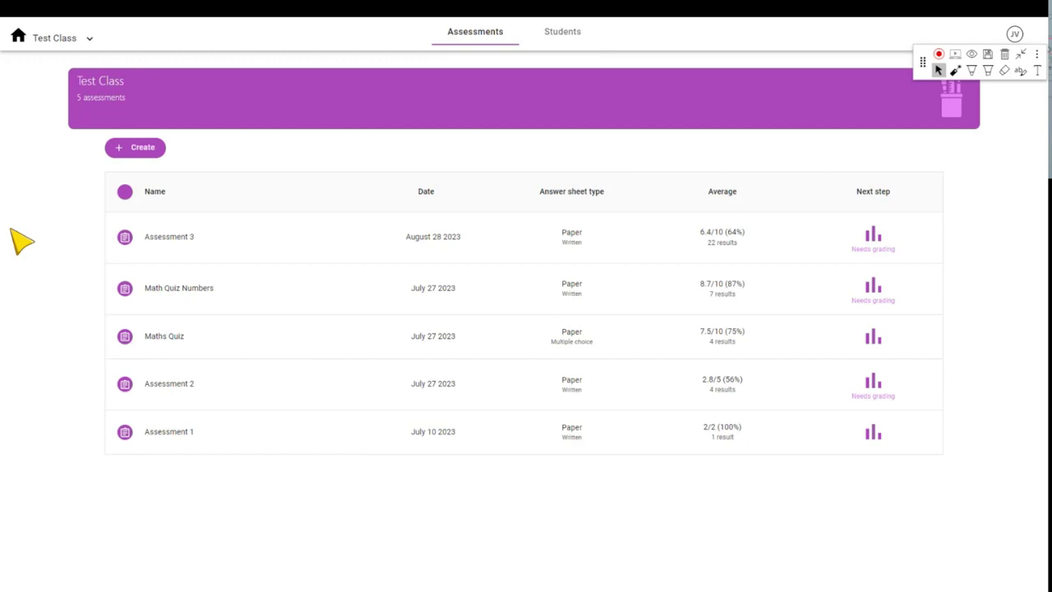
# Enlarge the Test Class assessments page in Swiftgrade and outline Assessment 3 and its average in green.
pyautogui.hotkey('ctrl', '+')
pyautogui.hotkey('ctrl', '+')
pyautogui.hotkey('ctrl', '+')
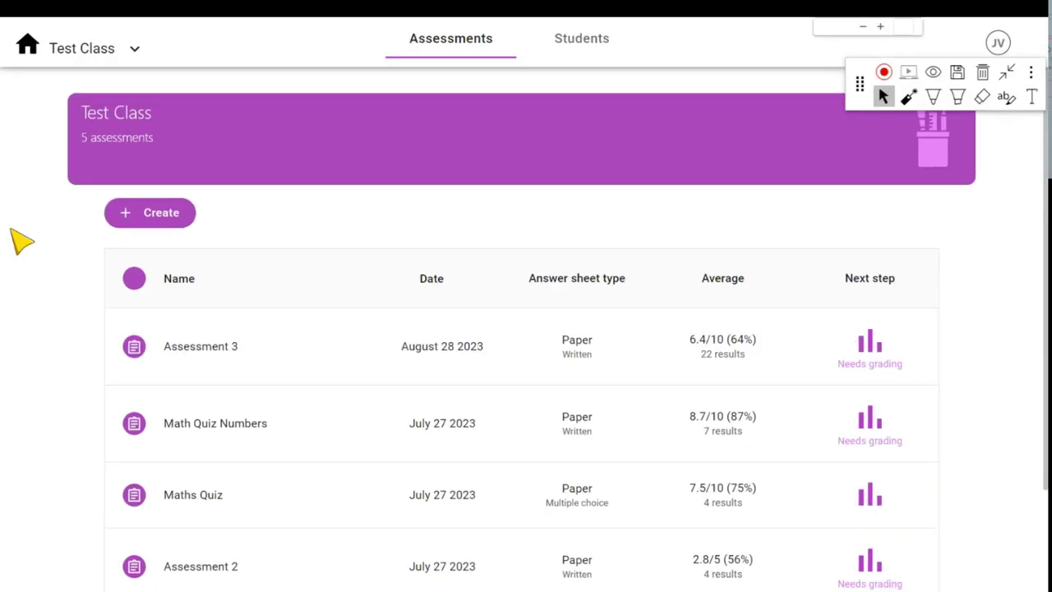
pyautogui.scroll(-3, 19, 237)
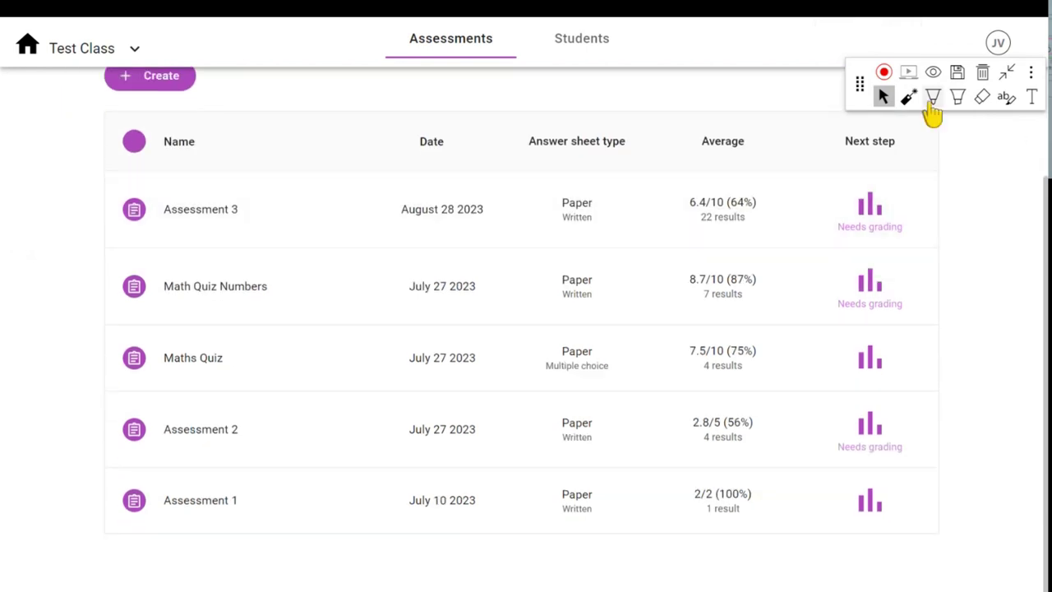
pyautogui.click(933, 96)
pyautogui.moveTo(62, 175)
pyautogui.mouseDown()
pyautogui.moveTo(301, 178)
pyautogui.moveTo(311, 260)
pyautogui.moveTo(42, 246)
pyautogui.moveTo(53, 174)
pyautogui.mouseUp()
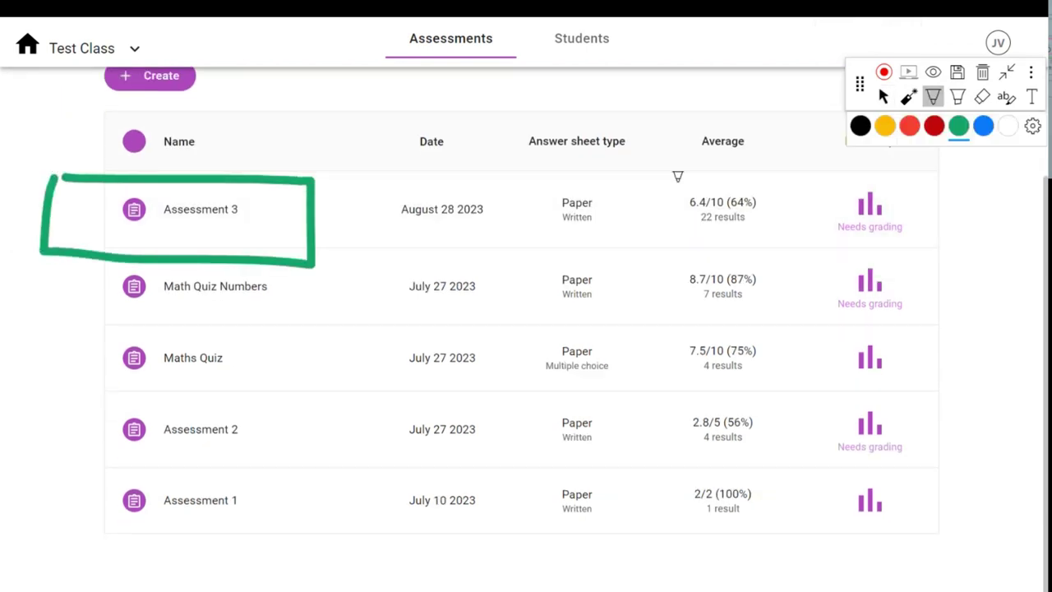
pyautogui.moveTo(666, 169)
pyautogui.mouseDown()
pyautogui.moveTo(804, 256)
pyautogui.moveTo(653, 256)
pyautogui.moveTo(670, 158)
pyautogui.mouseUp()
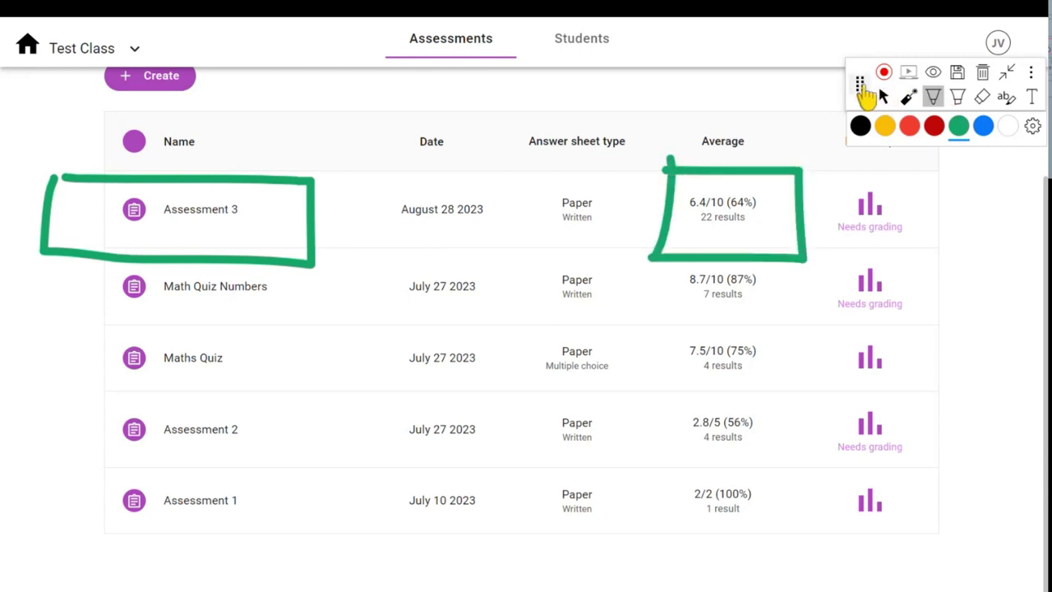
# Outline Assessment 3's next-step cell in red, add a black arrow pointing to it and return to the normal pointer.
pyautogui.moveTo(859, 84); pyautogui.dragTo(27, 62)
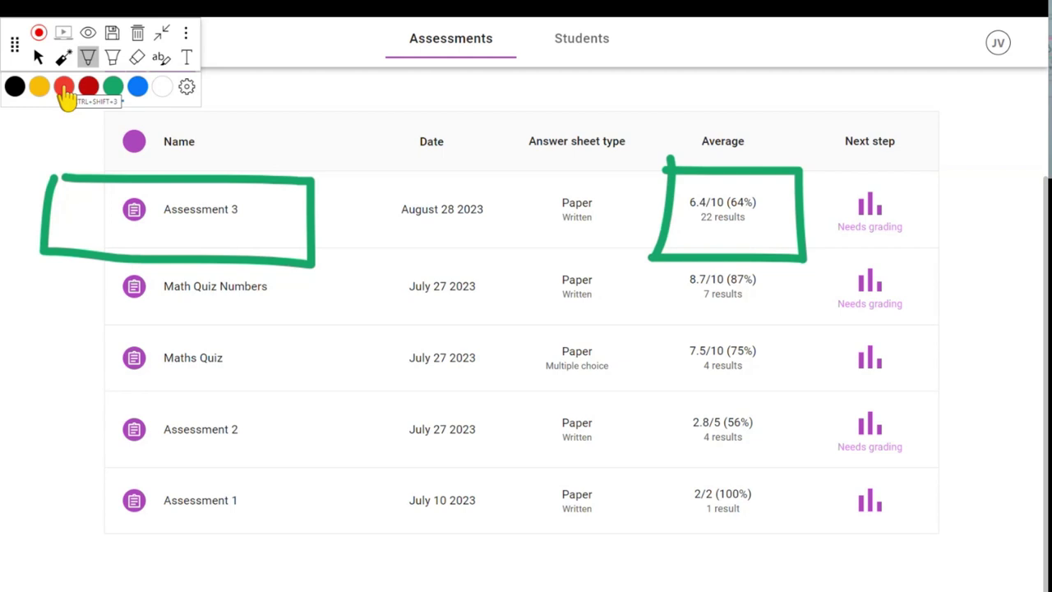
pyautogui.click(64, 92)
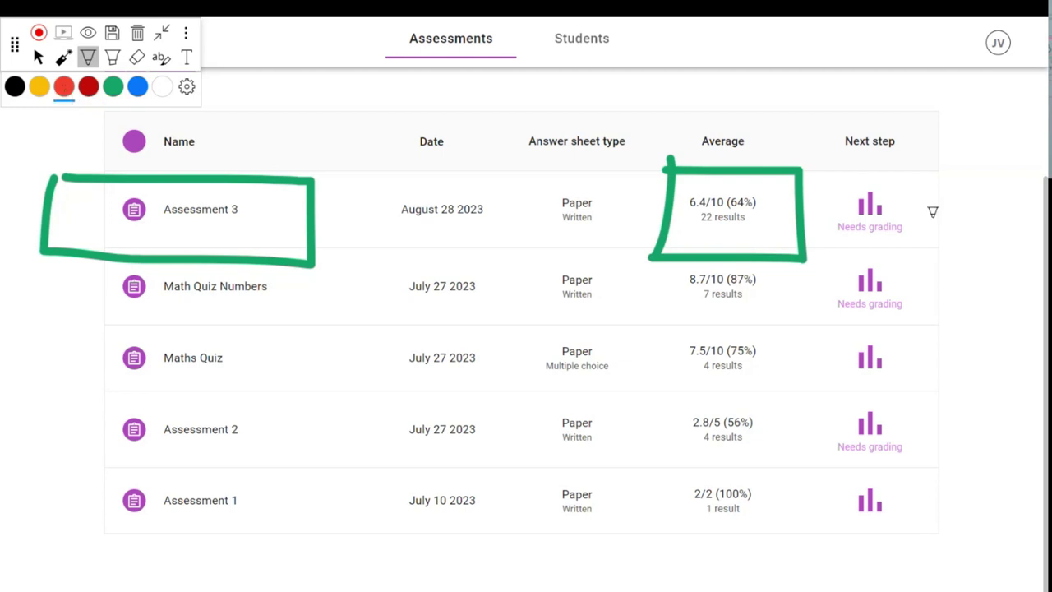
pyautogui.moveTo(819, 171)
pyautogui.mouseDown()
pyautogui.moveTo(935, 172)
pyautogui.moveTo(935, 243)
pyautogui.moveTo(809, 251)
pyautogui.moveTo(797, 181)
pyautogui.moveTo(812, 166)
pyautogui.mouseUp()
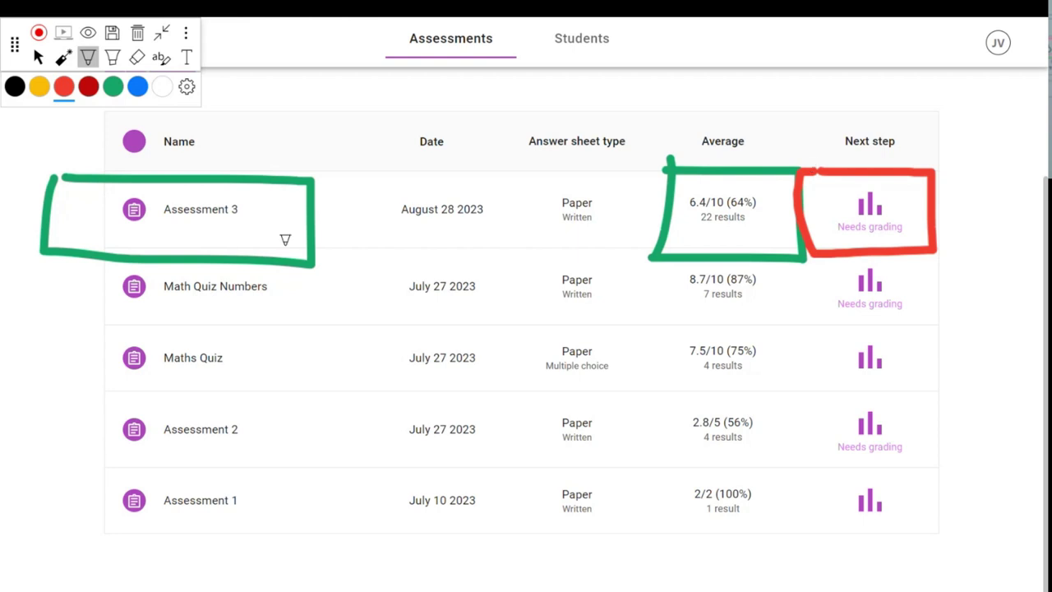
pyautogui.click(15, 87)
pyautogui.moveTo(983, 136)
pyautogui.mouseDown()
pyautogui.moveTo(985, 200)
pyautogui.moveTo(933, 216)
pyautogui.moveTo(950, 237)
pyautogui.mouseUp()
pyautogui.click(38, 57)
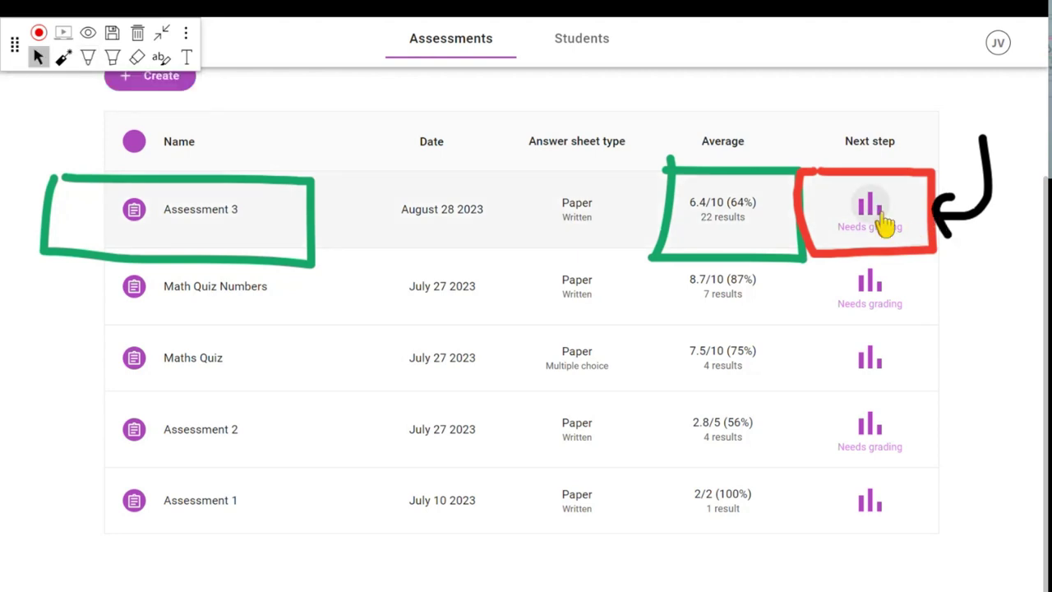
# Open the results of Assessment 3, leaving the current page, and move the annotation toolbar clear of the results controls.
pyautogui.click(876, 221)
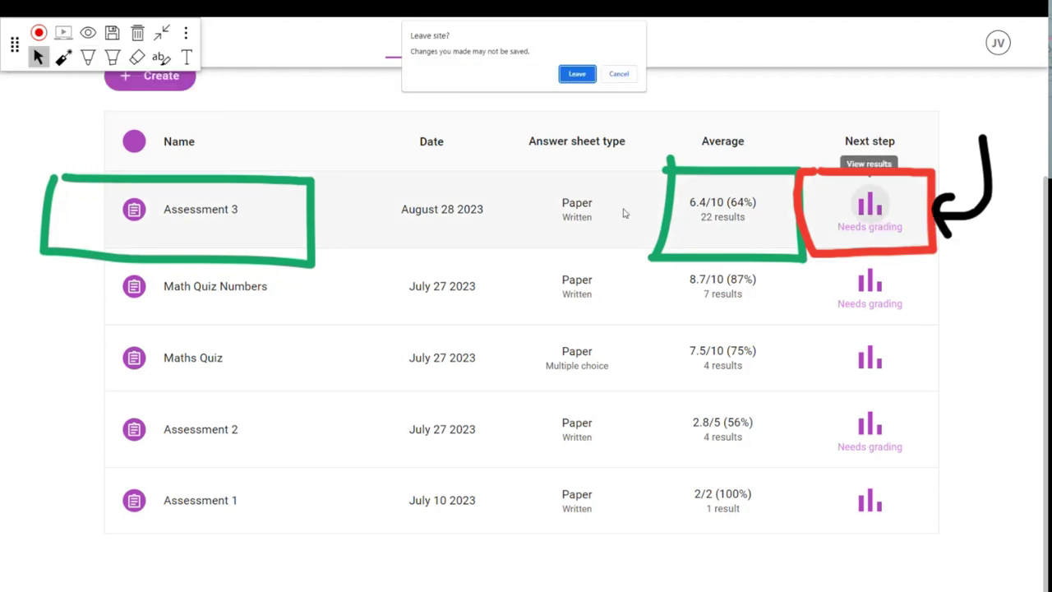
pyautogui.click(577, 73)
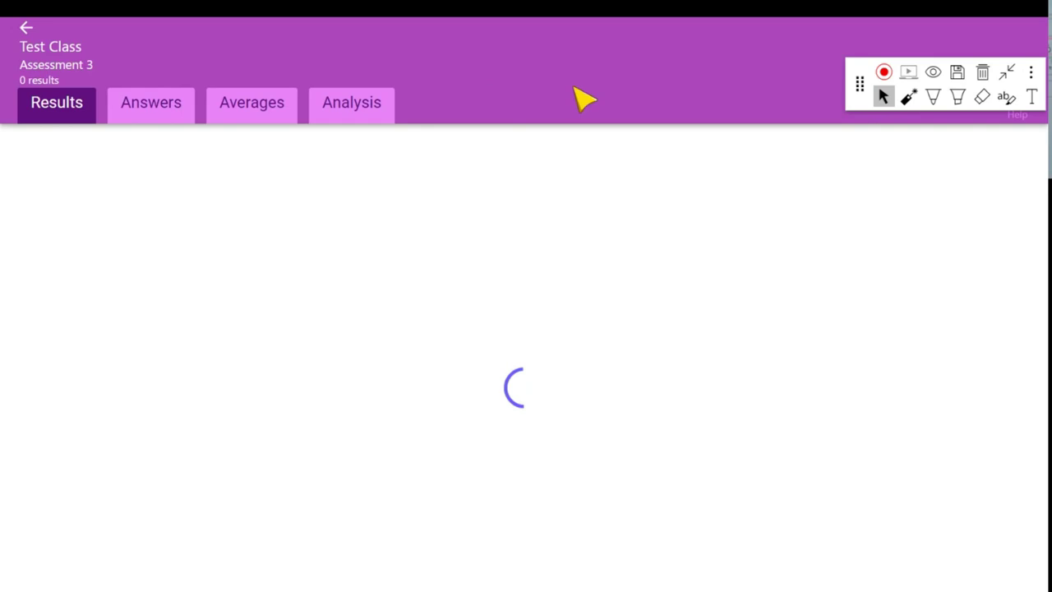
pyautogui.moveTo(883, 75); pyautogui.dragTo(885, 35)
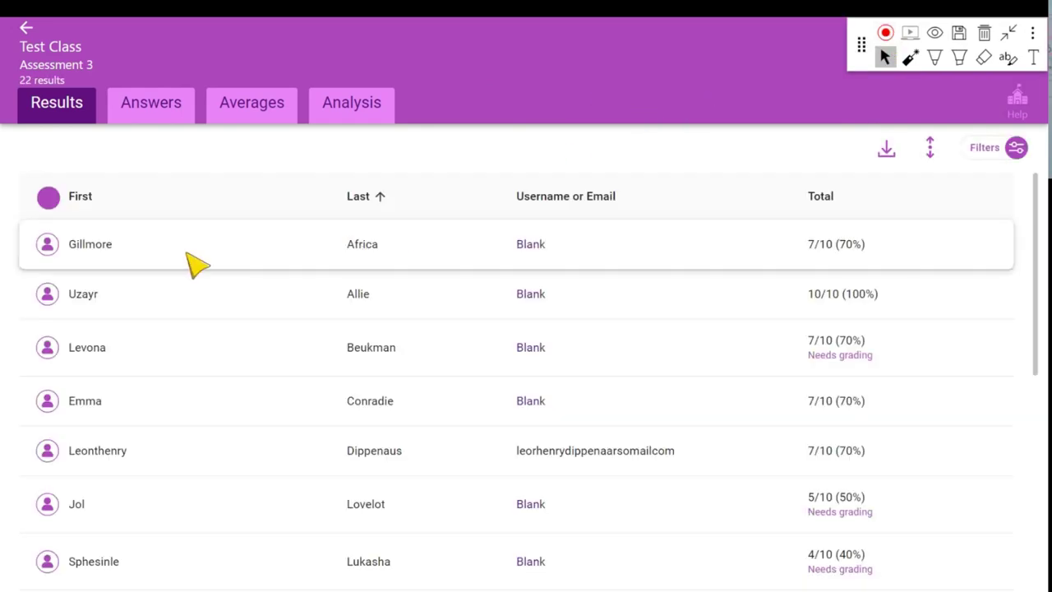
# Outline the first student's name in black in the results table, clear it and return to the normal pointer.
pyautogui.click(936, 60)
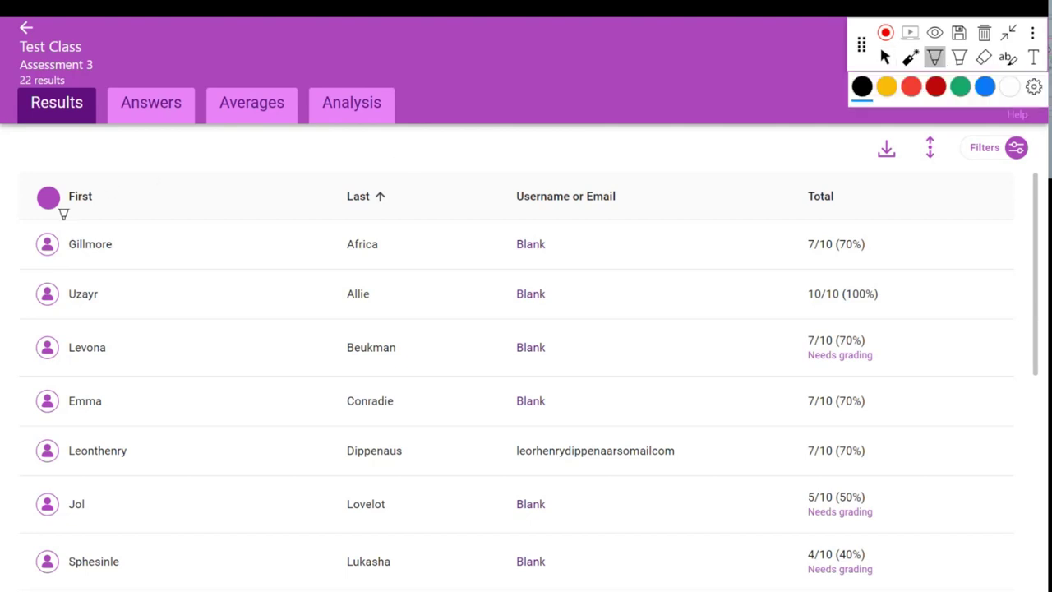
pyautogui.moveTo(55, 220)
pyautogui.mouseDown()
pyautogui.moveTo(156, 220)
pyautogui.moveTo(417, 260)
pyautogui.moveTo(37, 265)
pyautogui.moveTo(43, 212)
pyautogui.mouseUp()
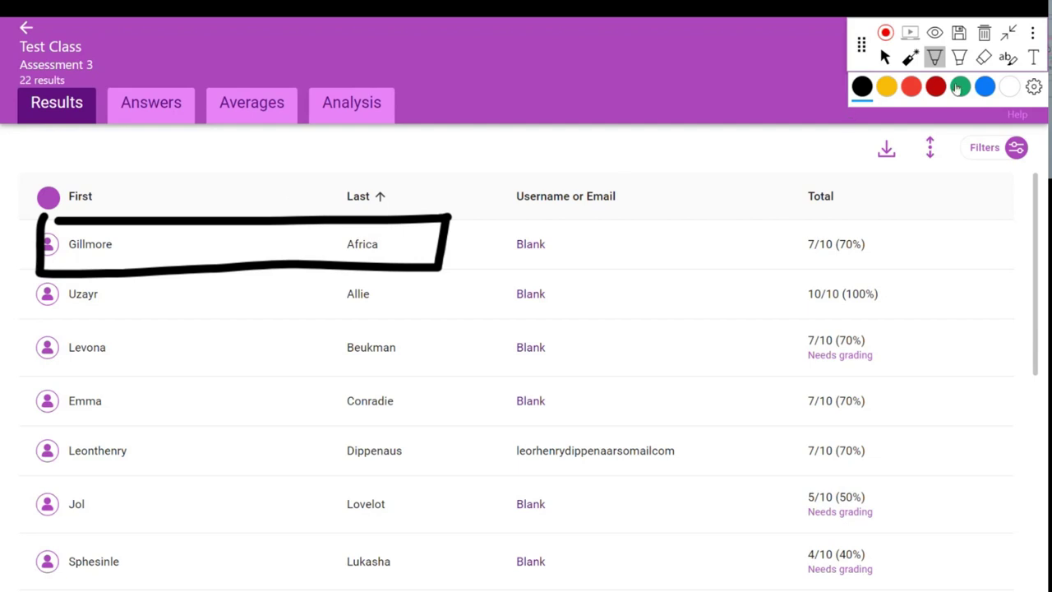
pyautogui.click(984, 32)
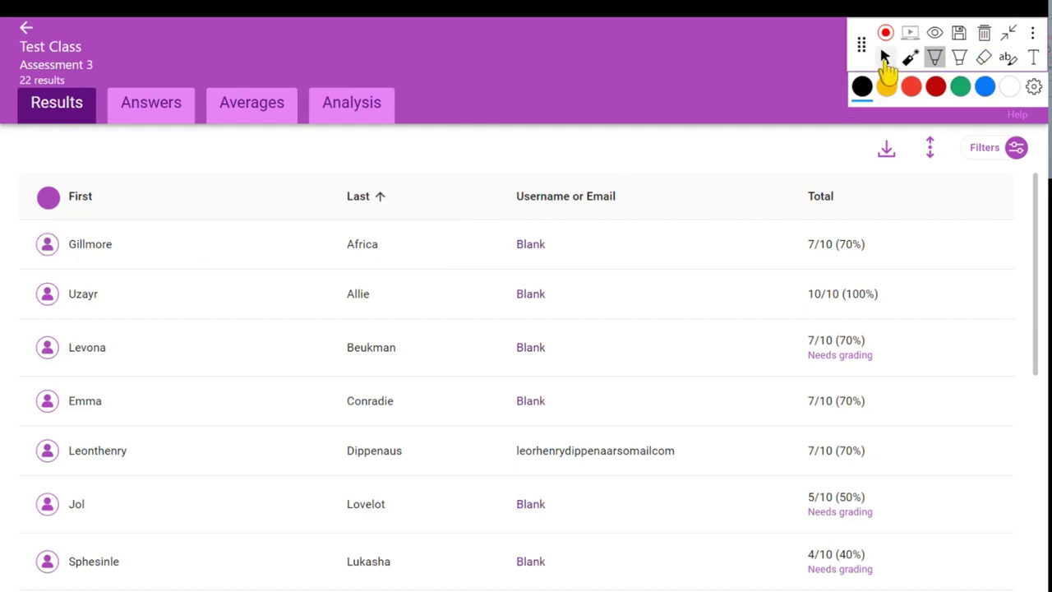
pyautogui.click(886, 56)
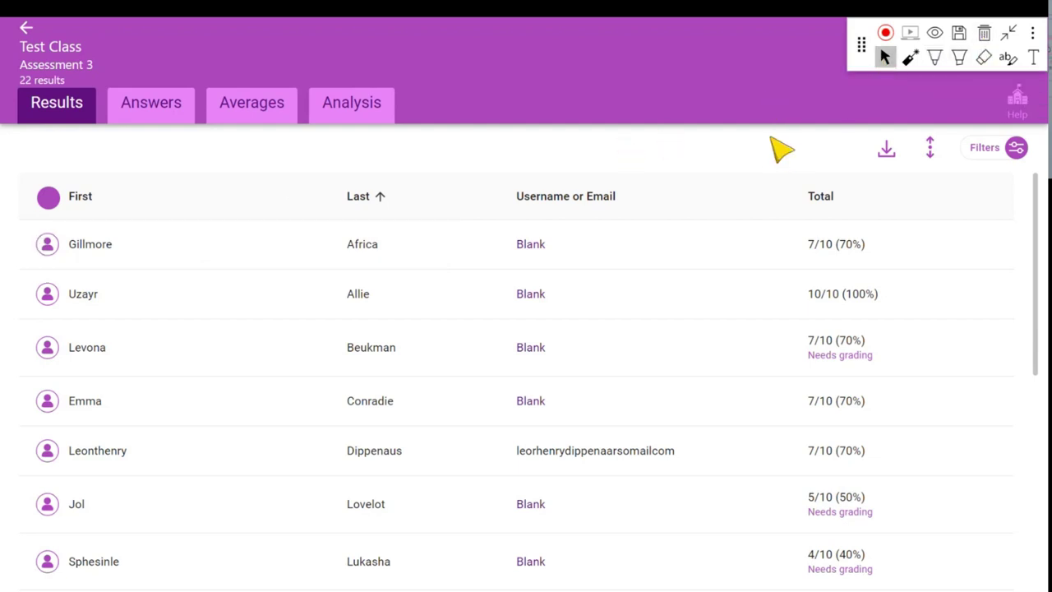
# Draw a yellow arrow from above the Total column toward the Filters control and return to the normal pointer.
pyautogui.click(934, 57)
pyautogui.click(886, 86)
pyautogui.moveTo(807, 157)
pyautogui.mouseDown()
pyautogui.moveTo(929, 115)
pyautogui.moveTo(935, 128)
pyautogui.moveTo(911, 133)
pyautogui.mouseUp()
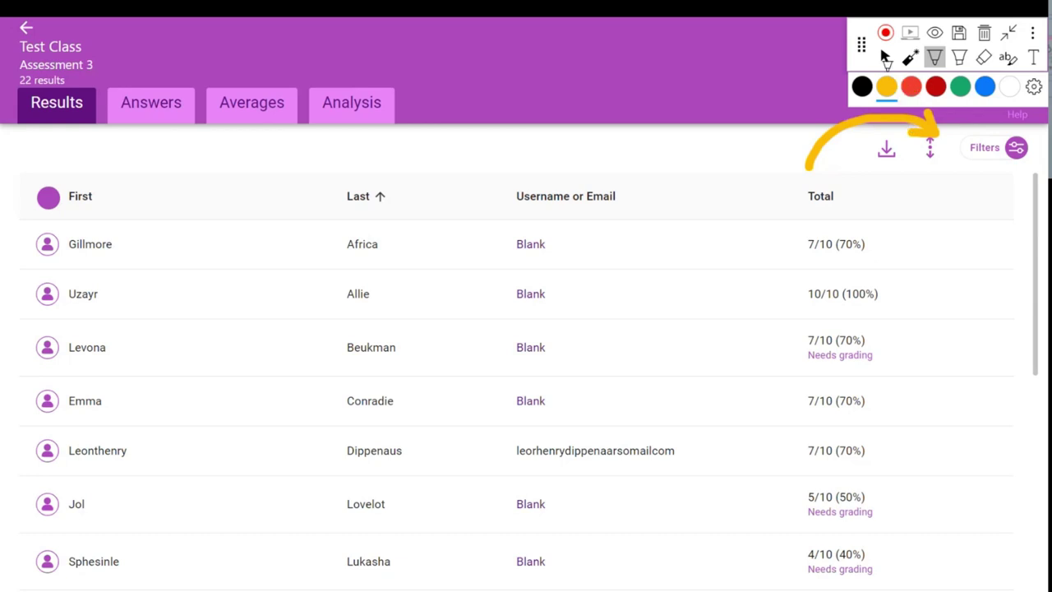
pyautogui.click(884, 56)
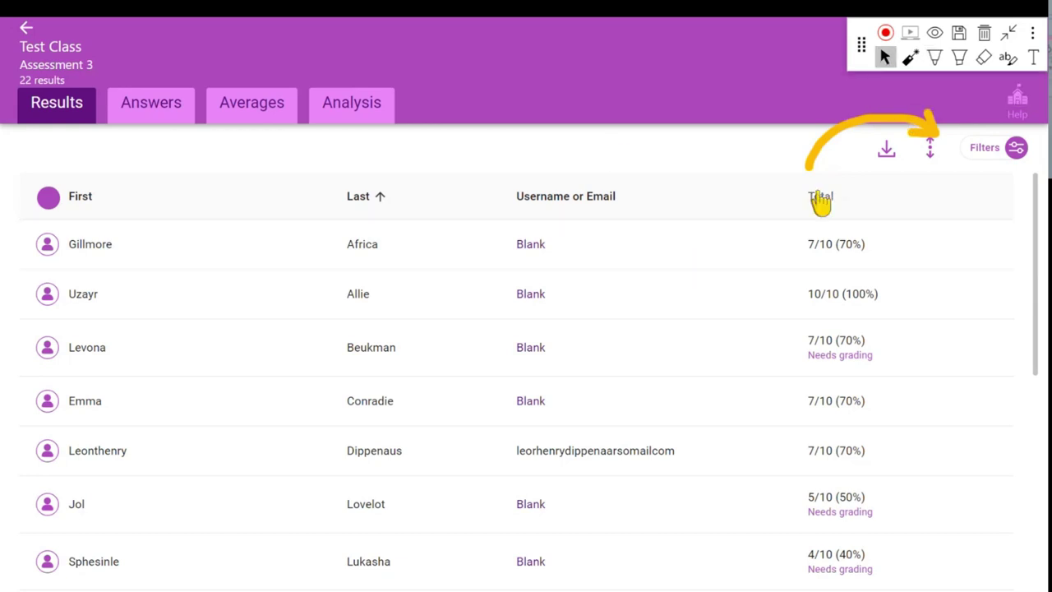
# Expand all students' results and look through the first student's question-by-question answers.
pyautogui.click(932, 152)
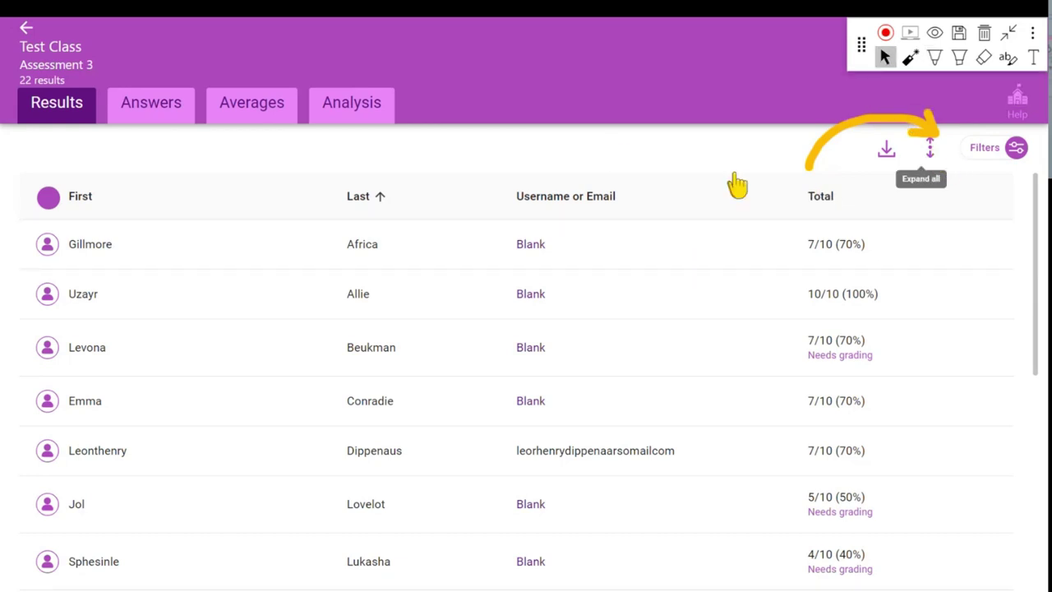
pyautogui.scroll(-2, 679, 206)
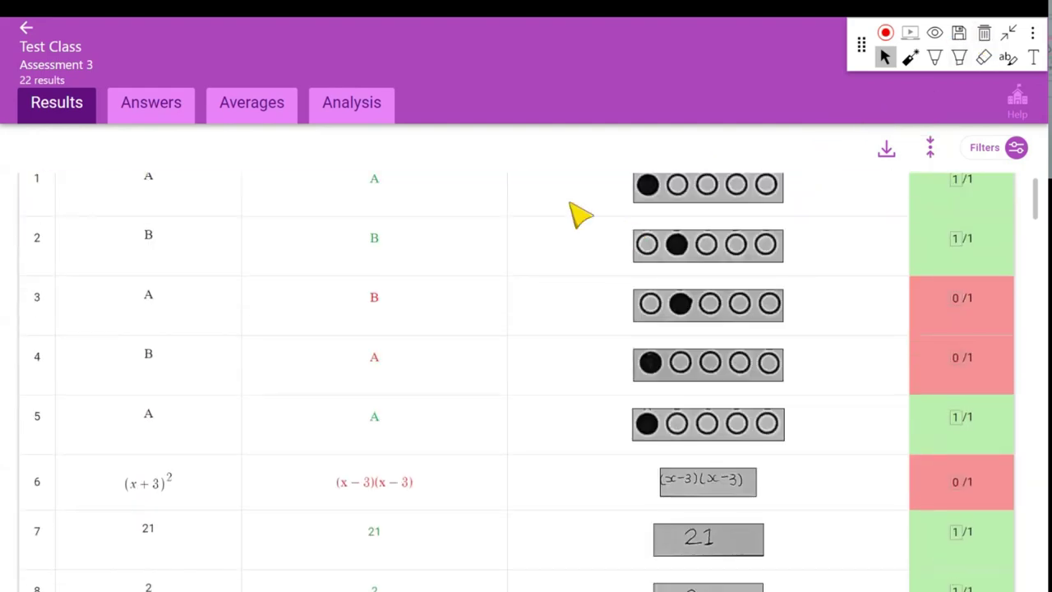
pyautogui.scroll(-5, 567, 215)
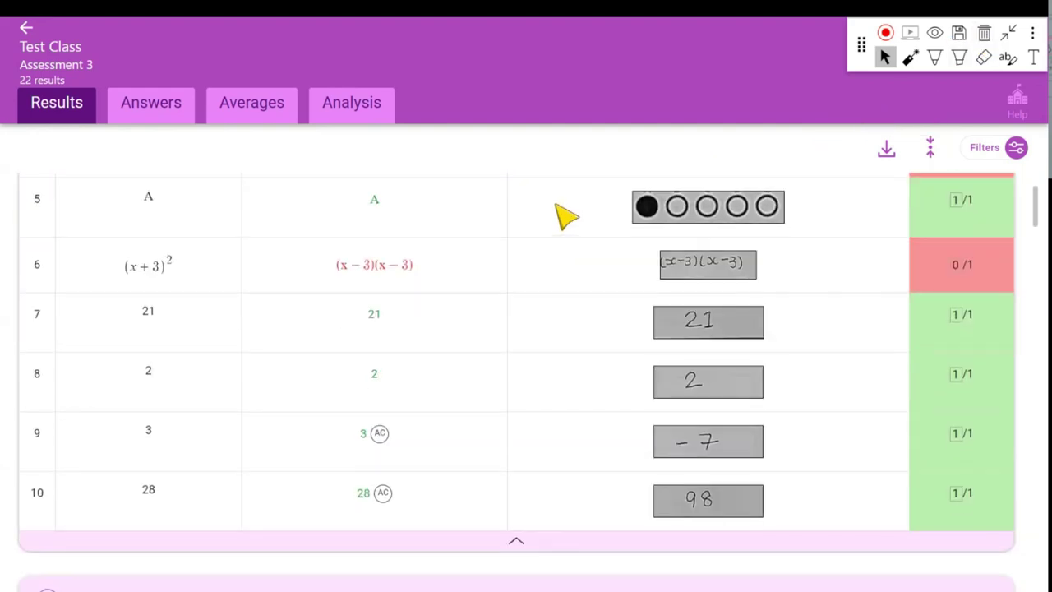
pyautogui.scroll(3, 567, 216)
pyautogui.scroll(1, 567, 215)
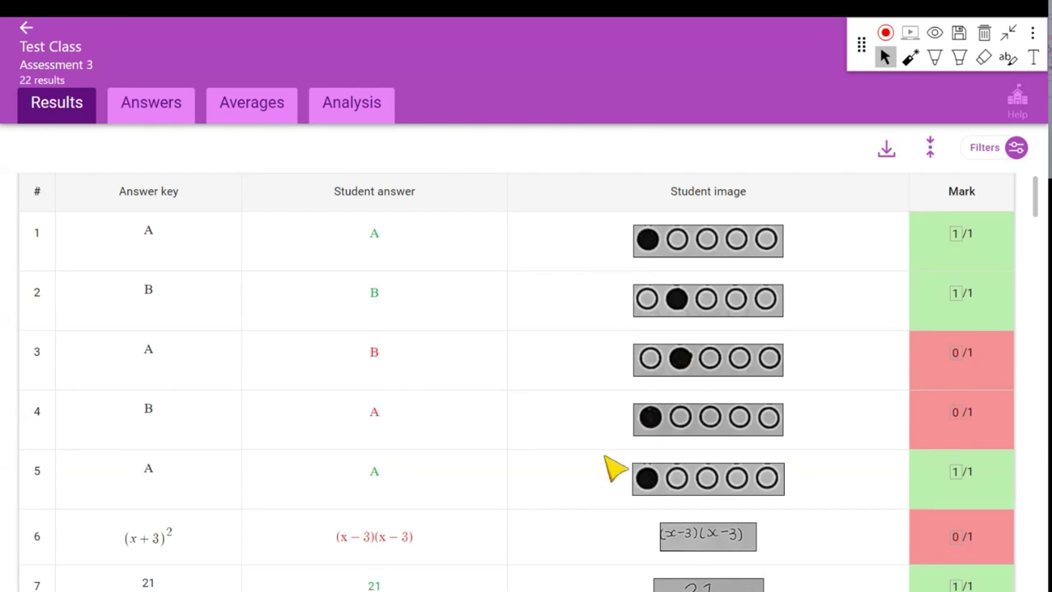
# Outline the first student's answer images for questions 1 to 5 in green, then clear the drawing.
pyautogui.click(934, 56)
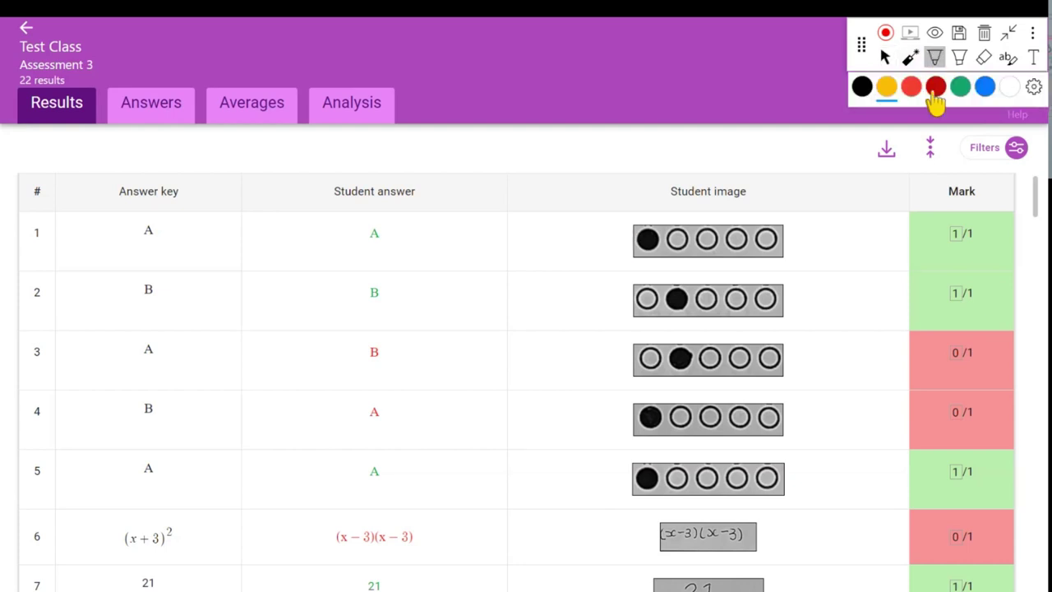
pyautogui.click(960, 87)
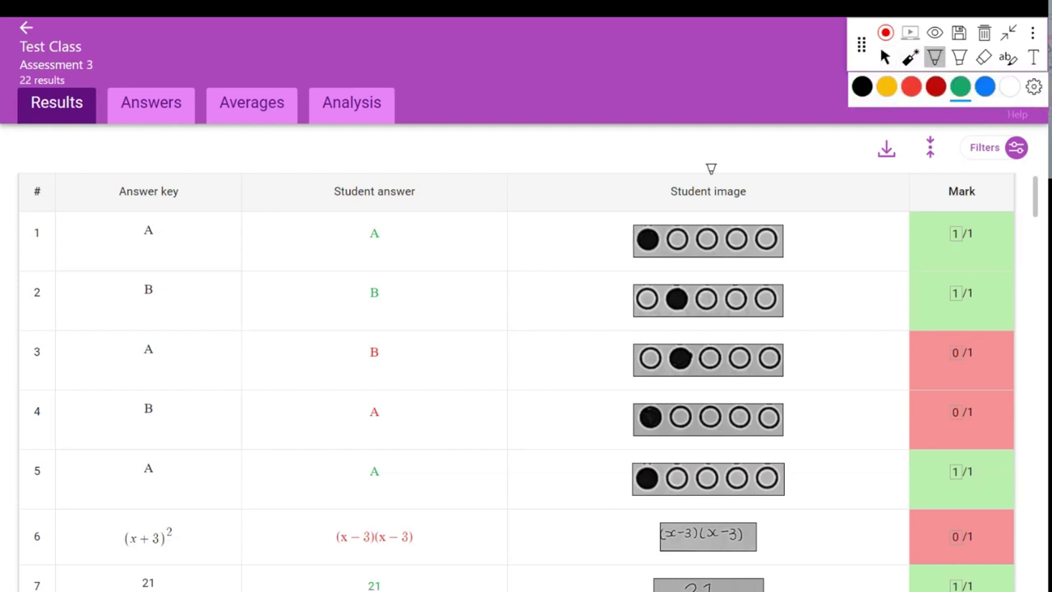
pyautogui.moveTo(603, 213)
pyautogui.mouseDown()
pyautogui.moveTo(810, 213)
pyautogui.moveTo(798, 523)
pyautogui.moveTo(580, 510)
pyautogui.moveTo(577, 386)
pyautogui.mouseUp()
pyautogui.moveTo(579, 343); pyautogui.dragTo(610, 206)
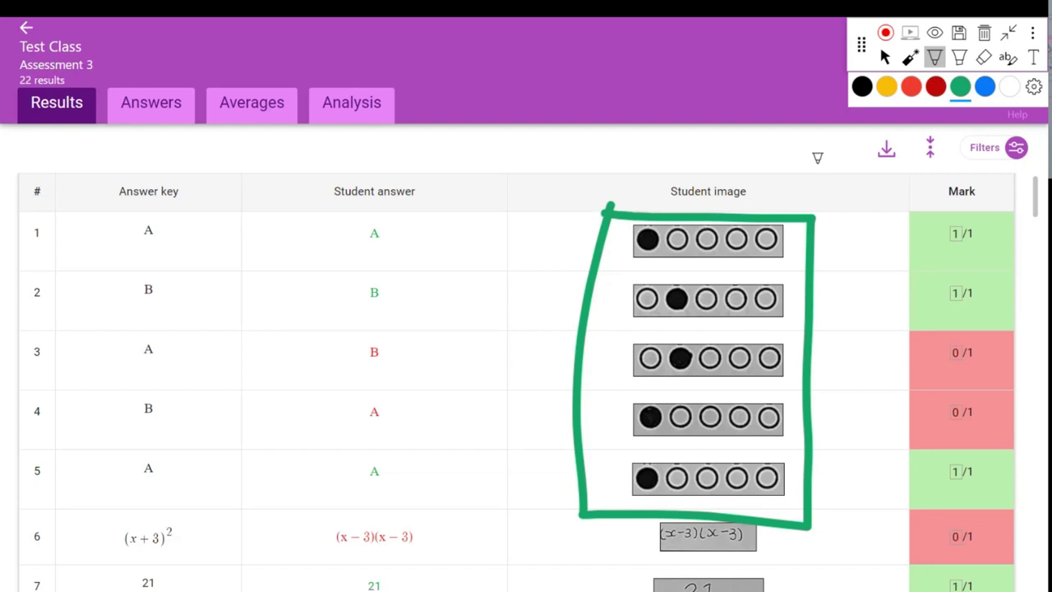
pyautogui.click(984, 36)
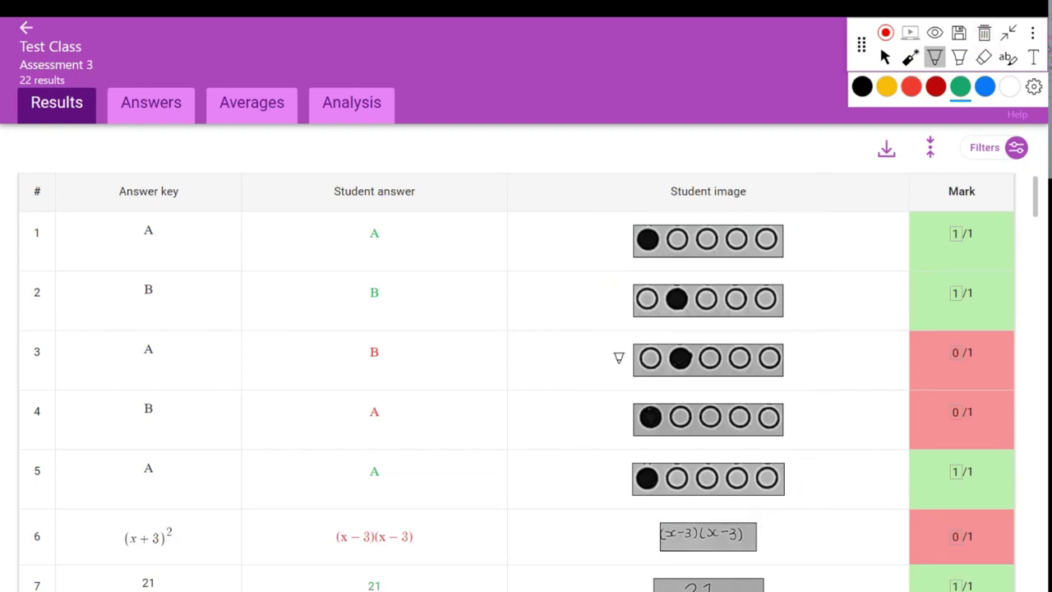
# Outline question 6's answer key and student answer in green, draw a red arrow to its student image and return to the normal pointer.
pyautogui.scroll(-1, 602, 379)
pyautogui.scroll(-1, 601, 380)
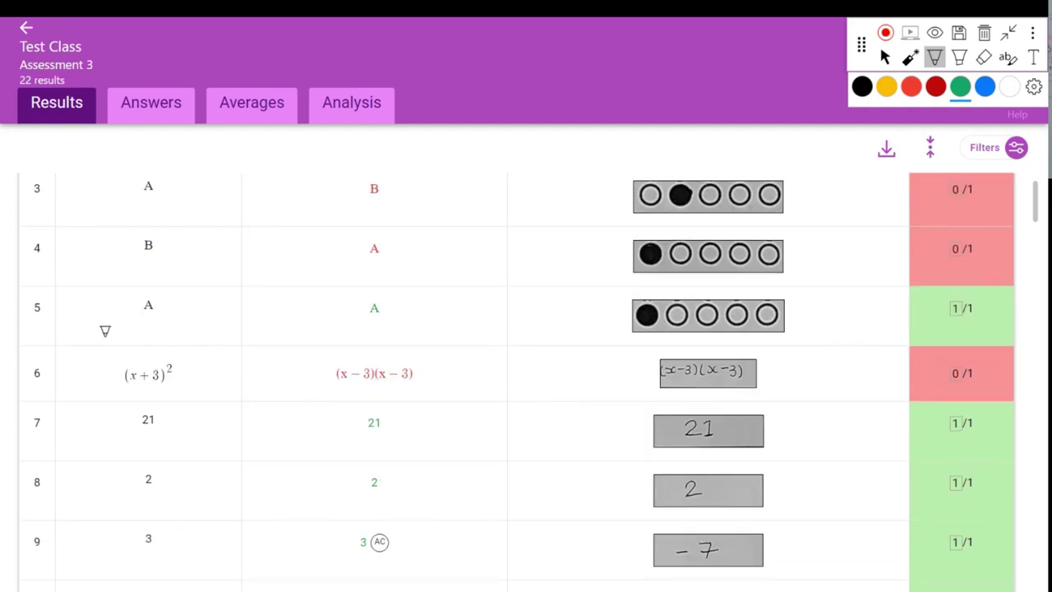
pyautogui.moveTo(104, 346)
pyautogui.mouseDown()
pyautogui.moveTo(227, 337)
pyautogui.moveTo(227, 402)
pyautogui.moveTo(104, 399)
pyautogui.moveTo(108, 340)
pyautogui.mouseUp()
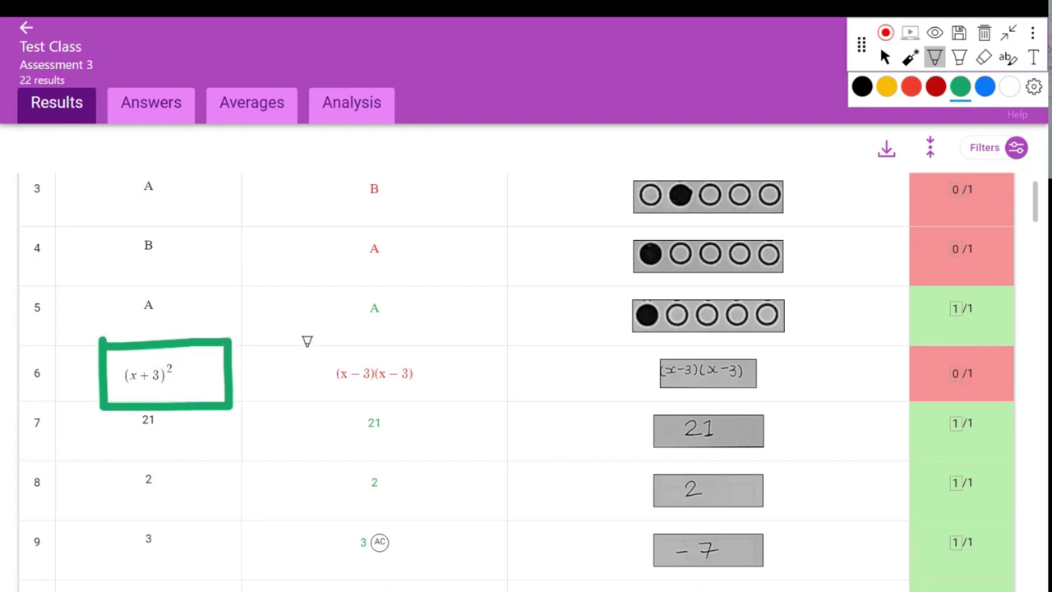
pyautogui.moveTo(313, 346)
pyautogui.mouseDown()
pyautogui.moveTo(450, 345)
pyautogui.moveTo(443, 402)
pyautogui.moveTo(293, 402)
pyautogui.moveTo(305, 342)
pyautogui.mouseUp()
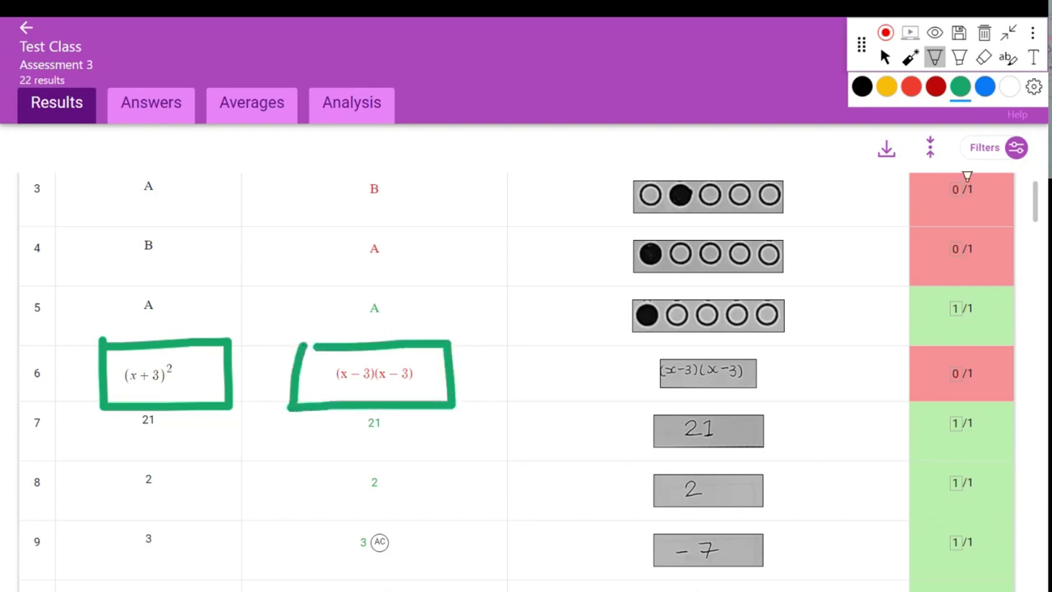
pyautogui.click(910, 87)
pyautogui.moveTo(466, 379)
pyautogui.mouseDown()
pyautogui.moveTo(653, 369)
pyautogui.moveTo(618, 400)
pyautogui.mouseUp()
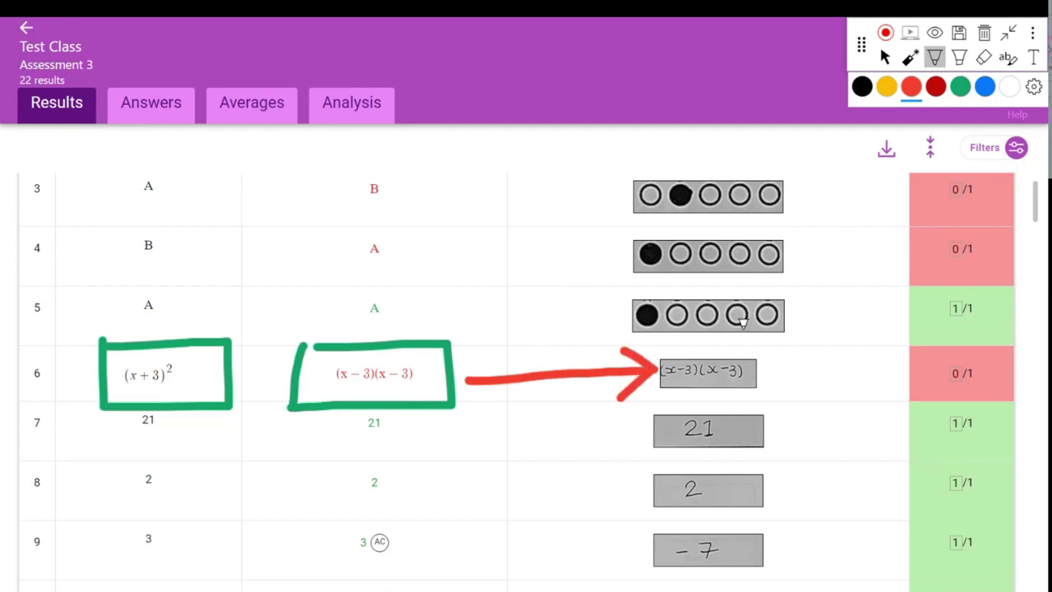
pyautogui.click(884, 57)
# Look through the next students' expanded answers and marks and return to the start of the results.
pyautogui.scroll(-2, 867, 312)
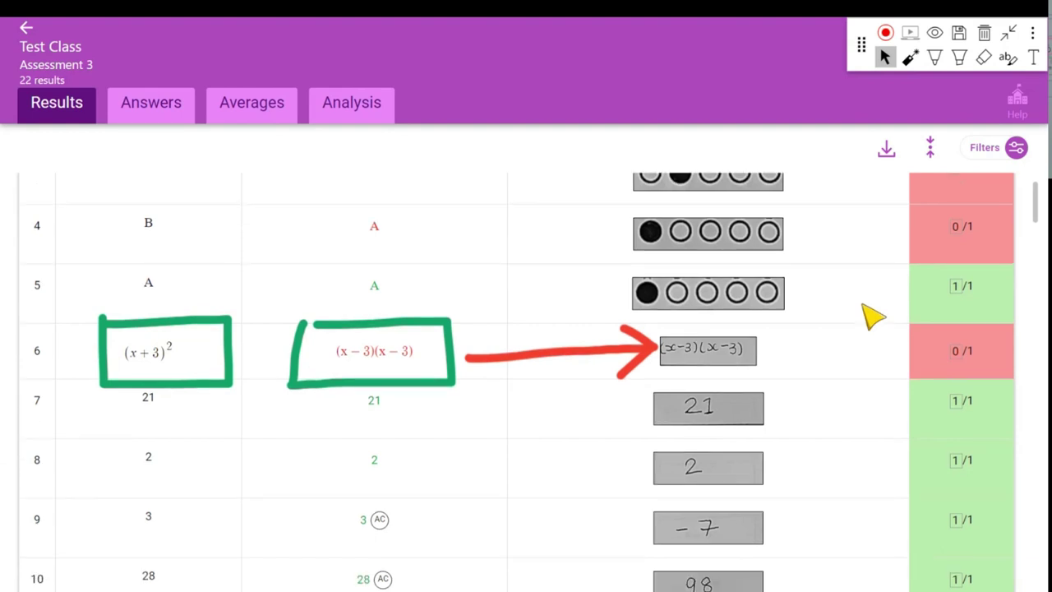
pyautogui.scroll(-10, 873, 316)
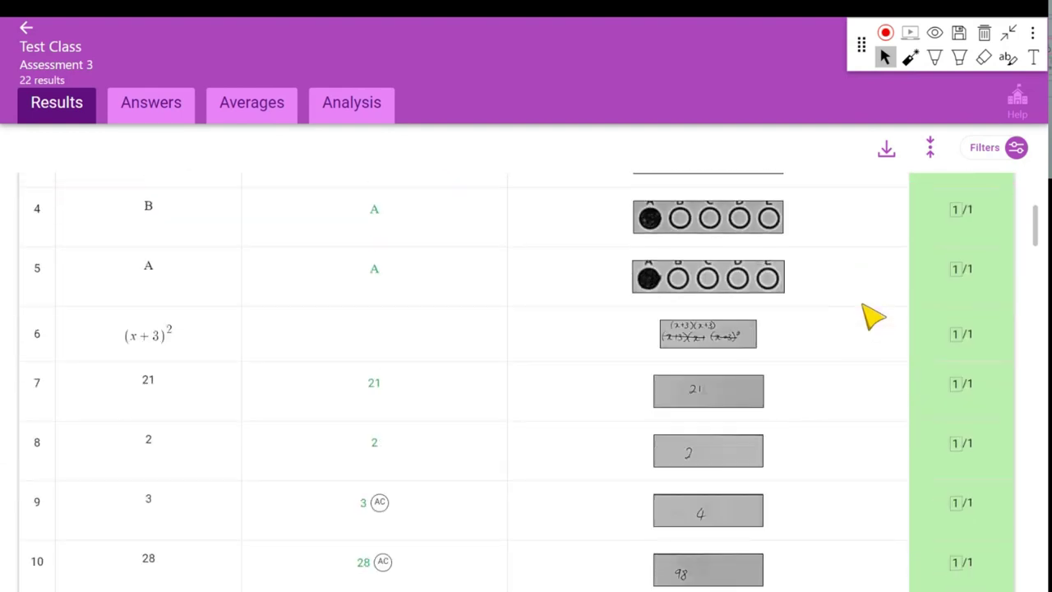
pyautogui.scroll(-5, 871, 320)
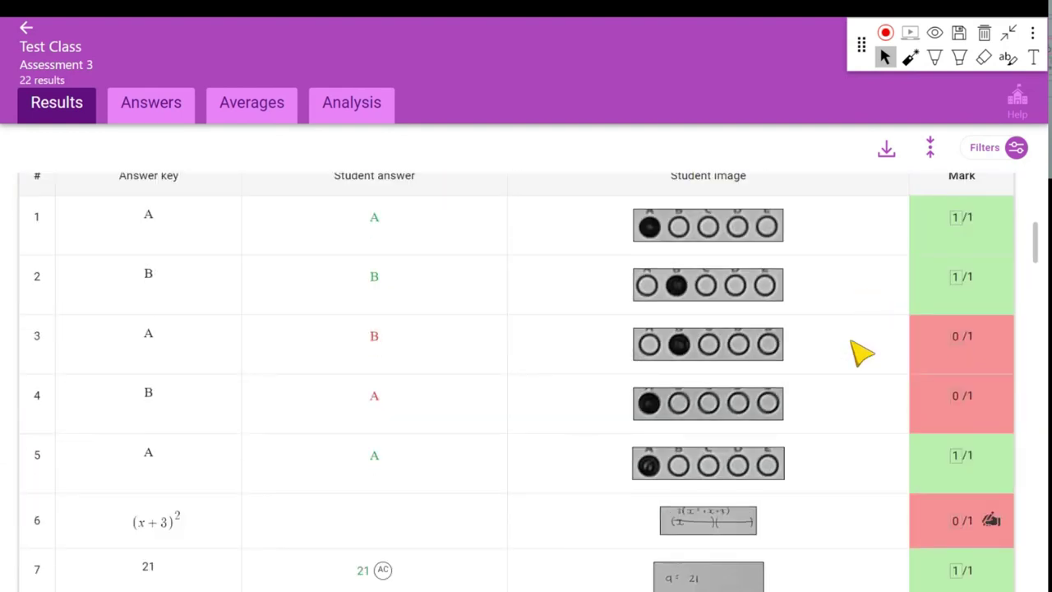
pyautogui.scroll(-5, 870, 384)
pyautogui.scroll(3, 869, 385)
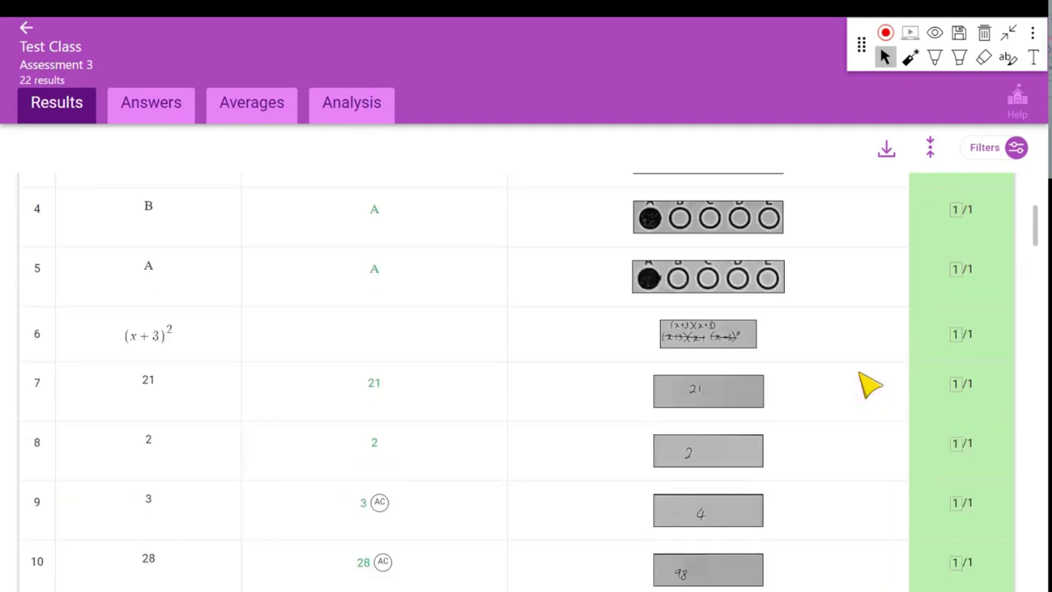
pyautogui.scroll(3, 871, 384)
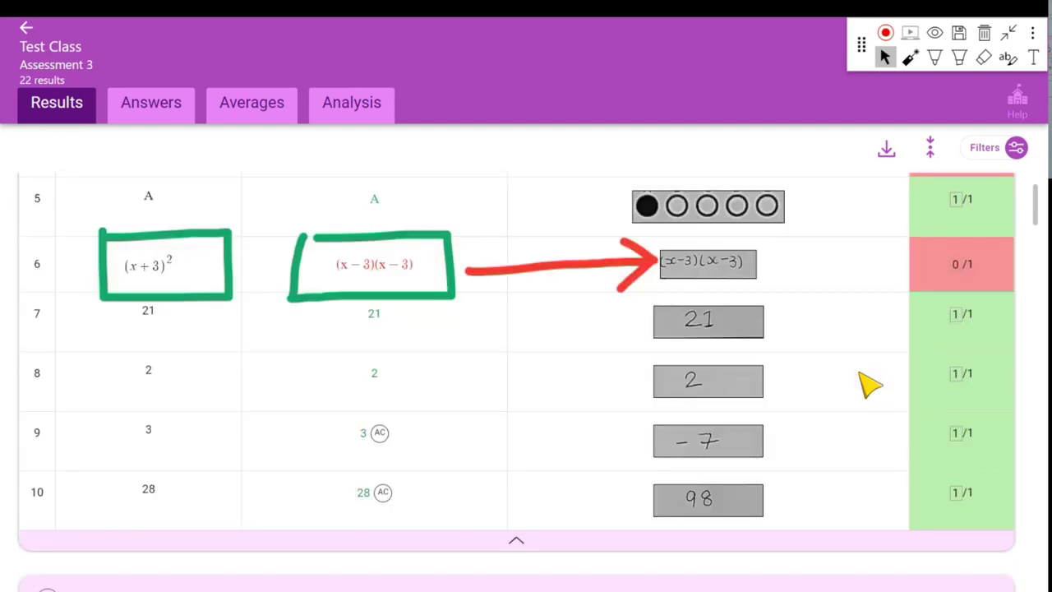
pyautogui.scroll(3, 871, 385)
pyautogui.scroll(2, 870, 385)
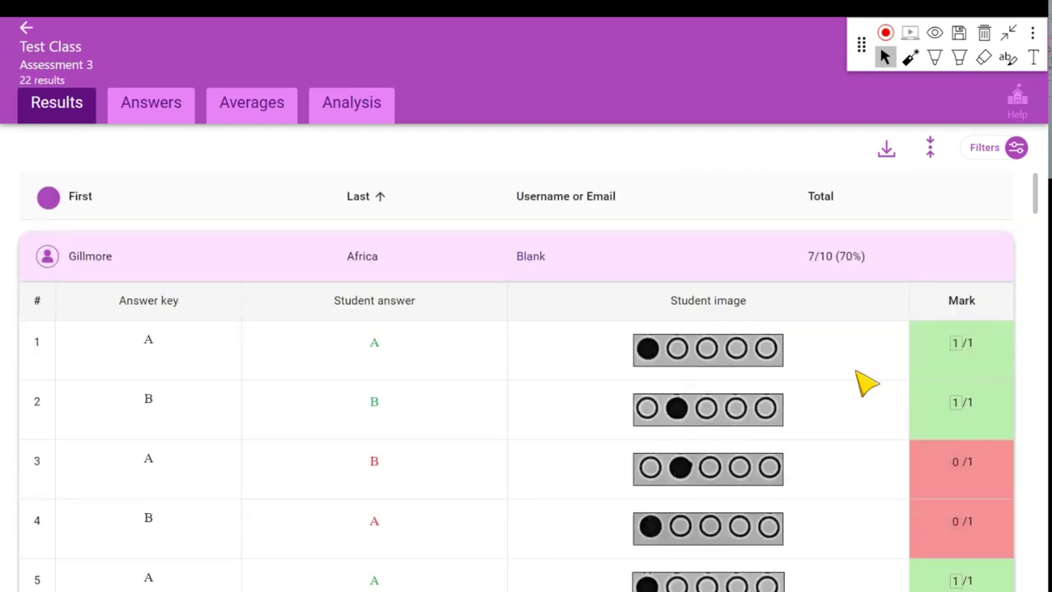
pyautogui.click(990, 156)
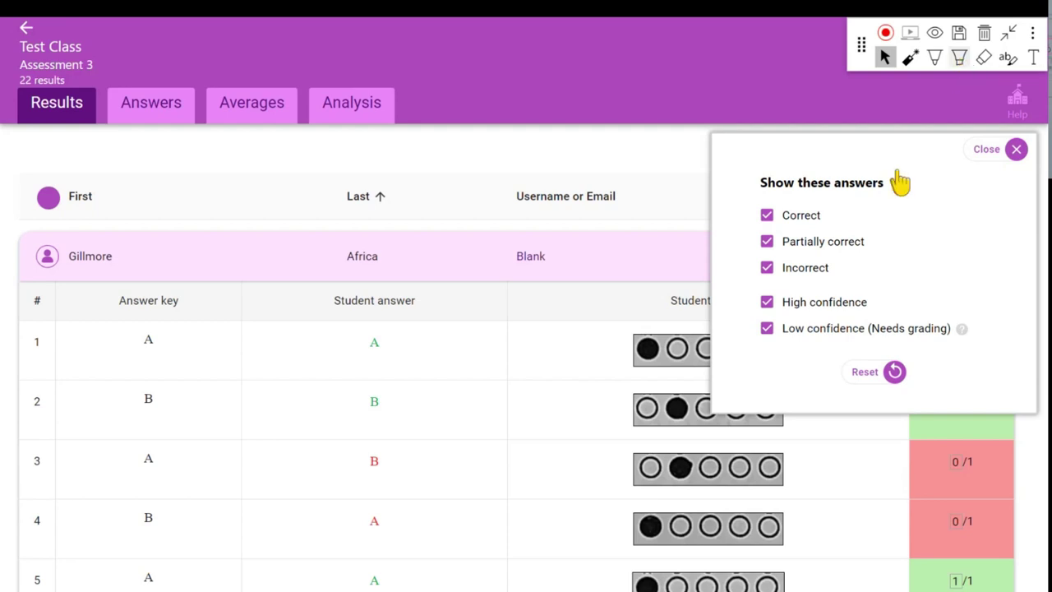
pyautogui.click(959, 57)
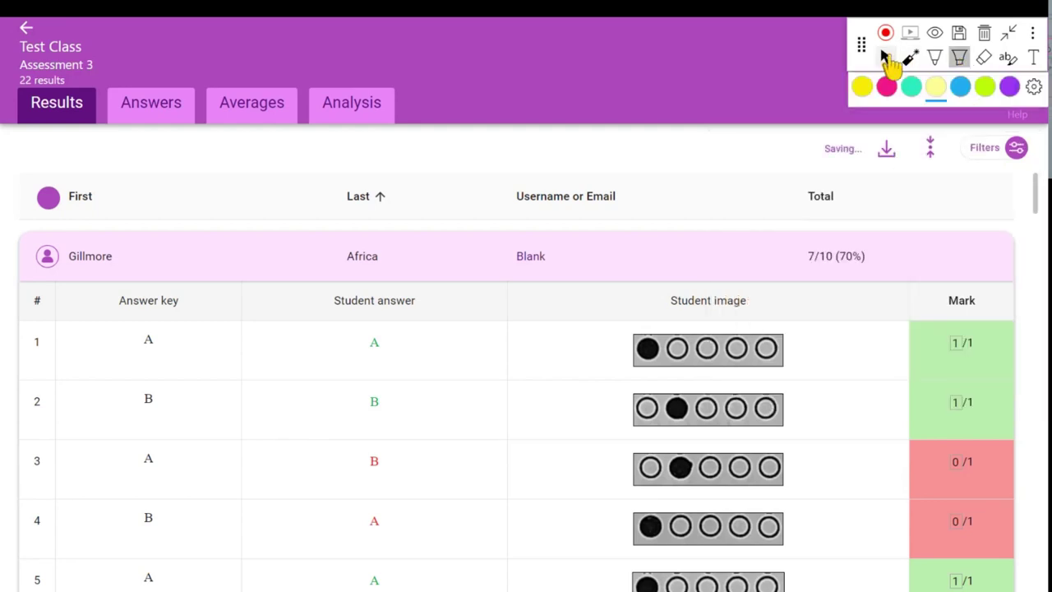
pyautogui.click(885, 57)
pyautogui.click(932, 149)
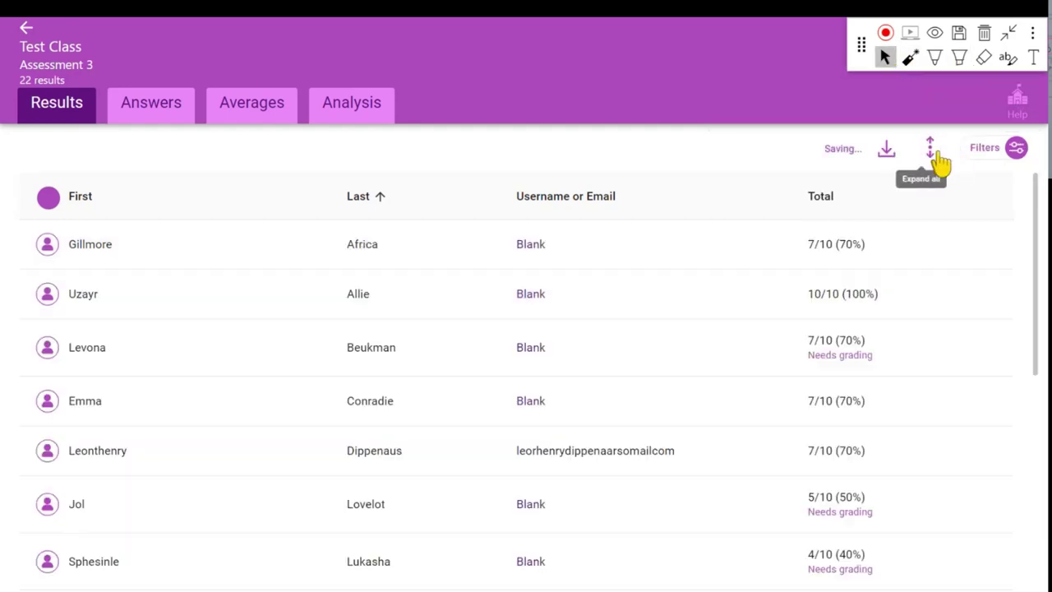
# Filter the results to show only low confidence answers that need grading, excluding correct, partially correct, incorrect and high confidence.
pyautogui.click(989, 150)
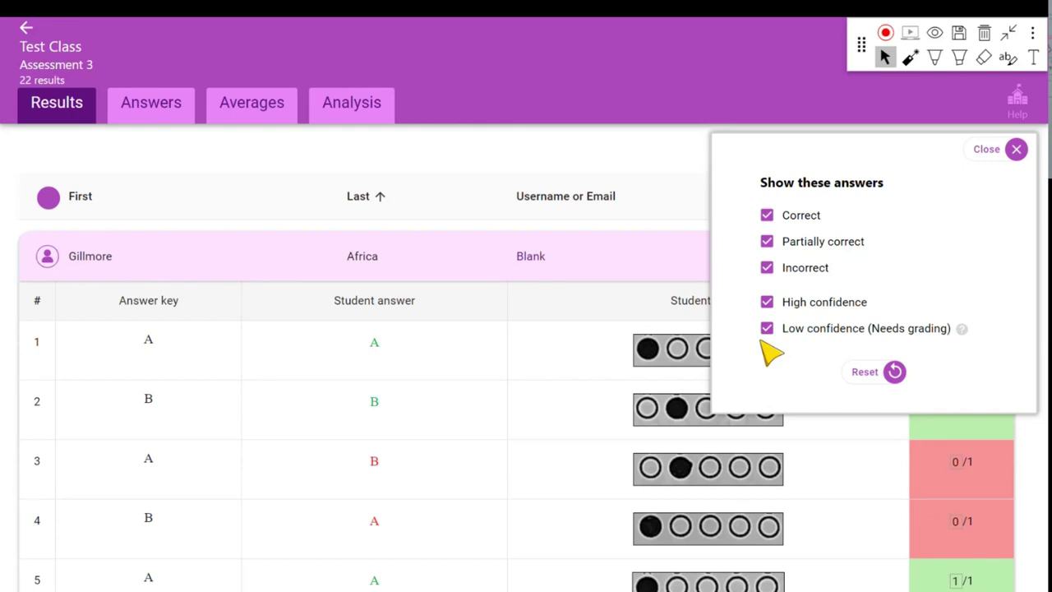
pyautogui.click(767, 216)
pyautogui.click(766, 242)
pyautogui.click(767, 268)
pyautogui.click(767, 302)
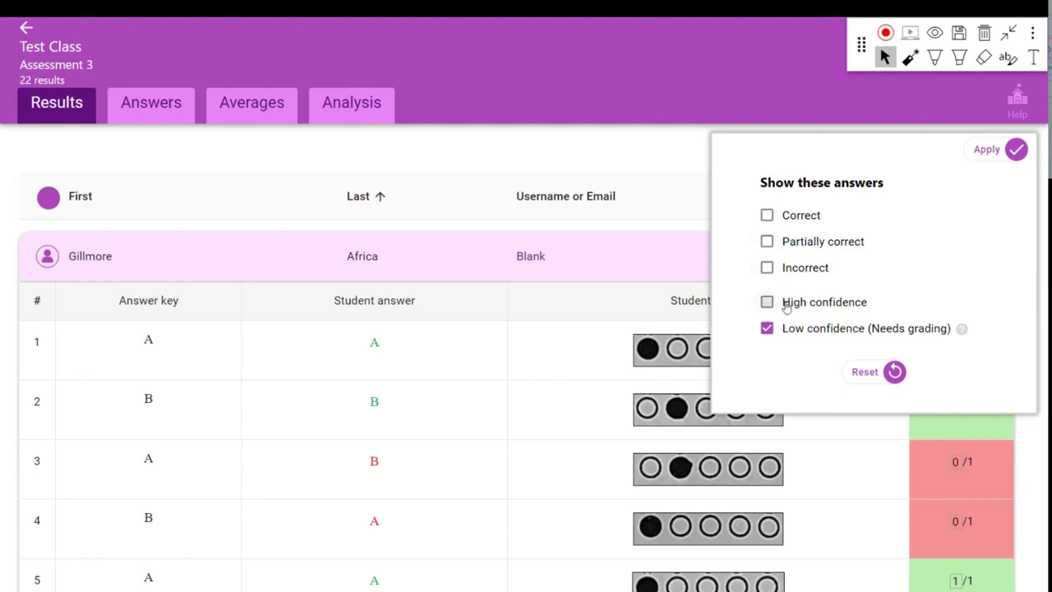
pyautogui.click(692, 211)
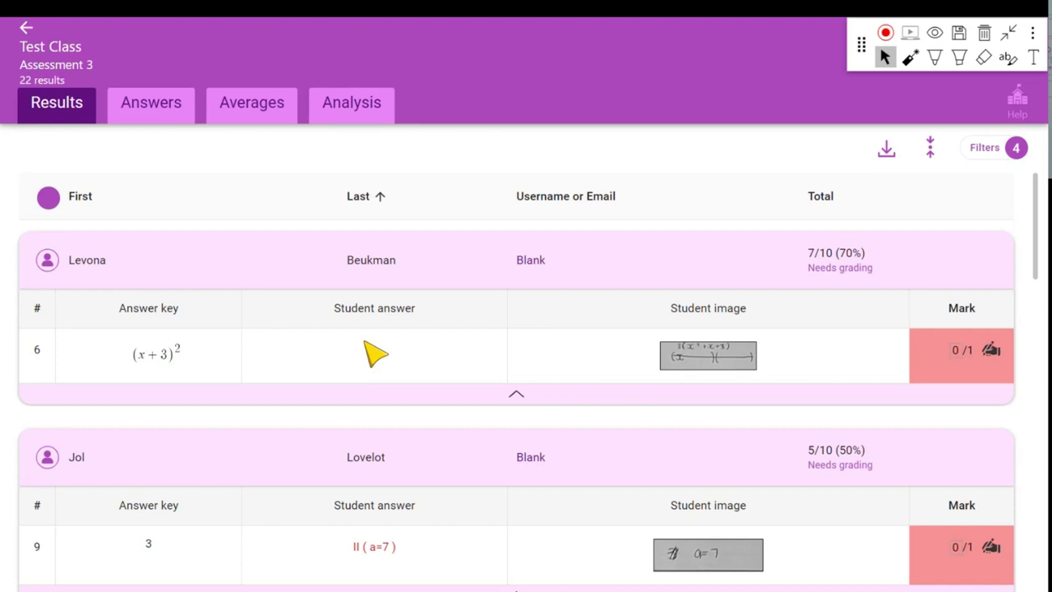
# Outline the first listed student's question 6 image in green, draw a red arrow from it to the answer key and return to the normal pointer.
pyautogui.click(936, 59)
pyautogui.click(960, 87)
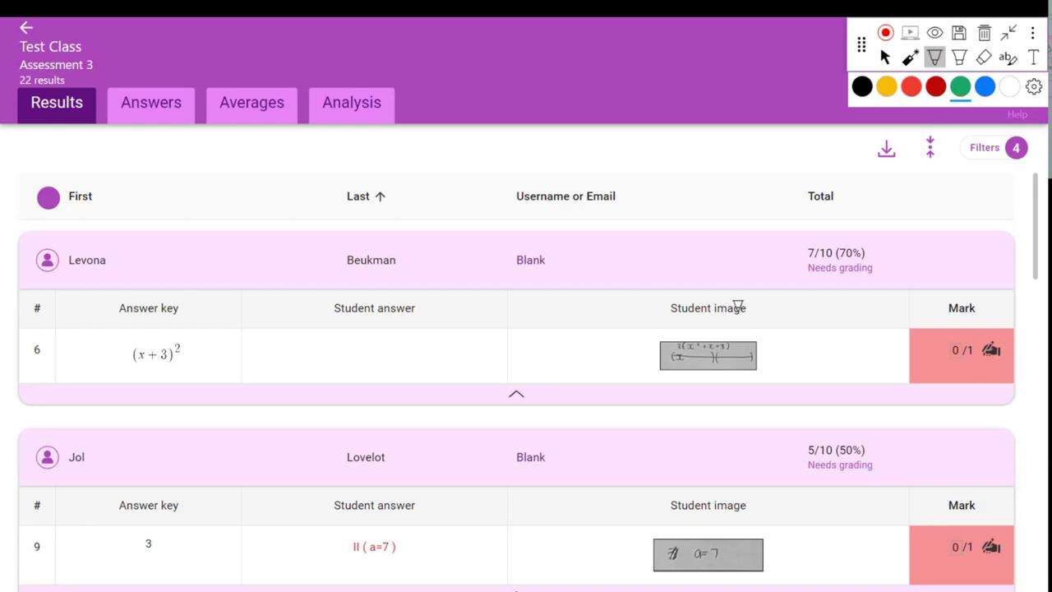
pyautogui.moveTo(646, 332)
pyautogui.mouseDown()
pyautogui.moveTo(778, 378)
pyautogui.moveTo(645, 381)
pyautogui.moveTo(639, 316)
pyautogui.mouseUp()
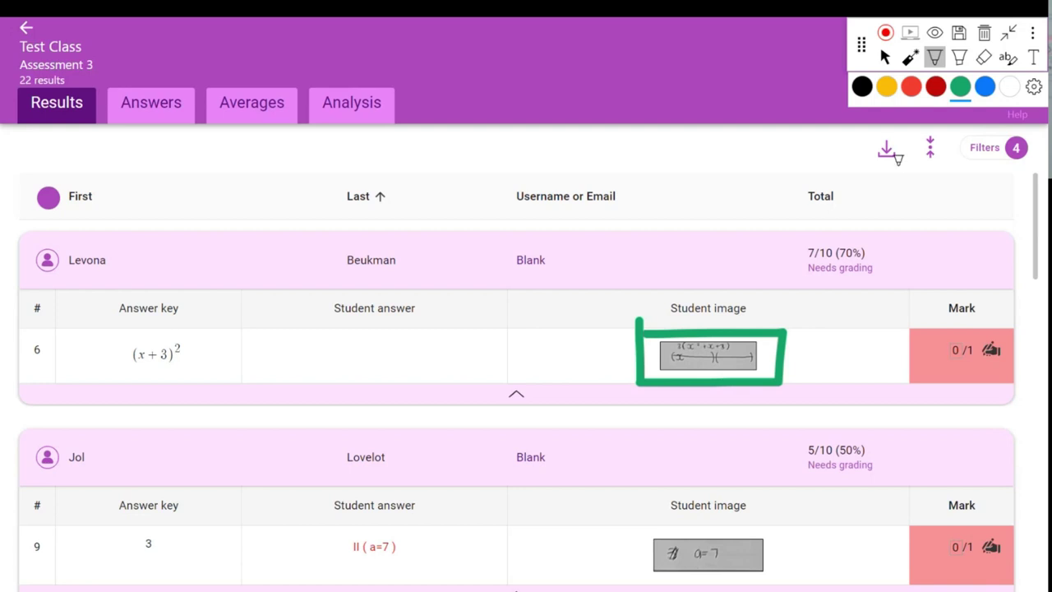
pyautogui.click(911, 88)
pyautogui.moveTo(630, 351)
pyautogui.mouseDown()
pyautogui.moveTo(344, 327)
pyautogui.moveTo(190, 353)
pyautogui.moveTo(199, 342)
pyautogui.moveTo(207, 364)
pyautogui.mouseUp()
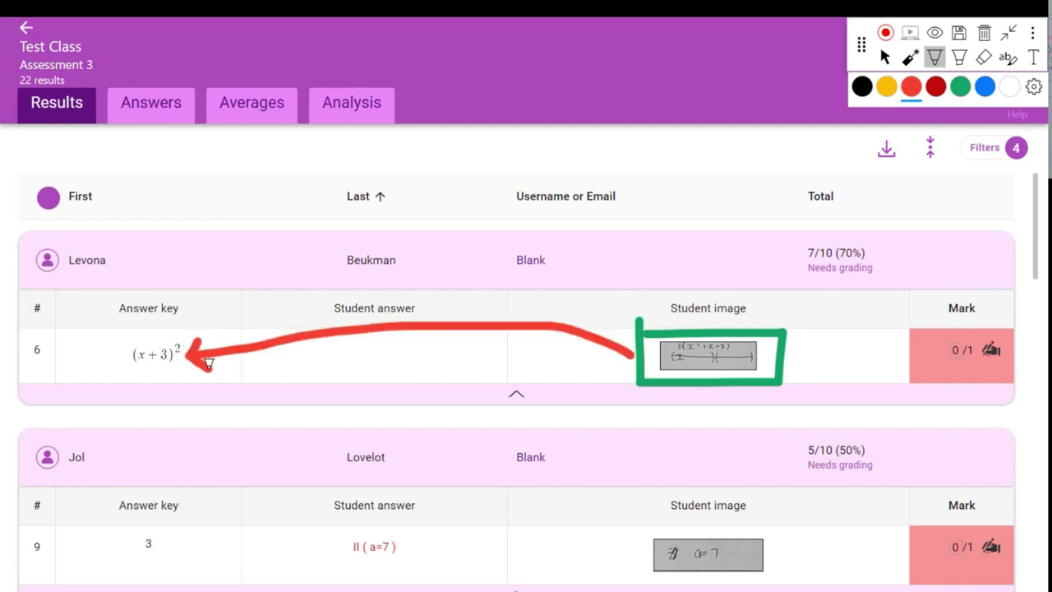
pyautogui.click(884, 57)
# Draw a red arrow pointing to the crossed-out writing in the second listed student's question 9 image.
pyautogui.scroll(-3, 723, 291)
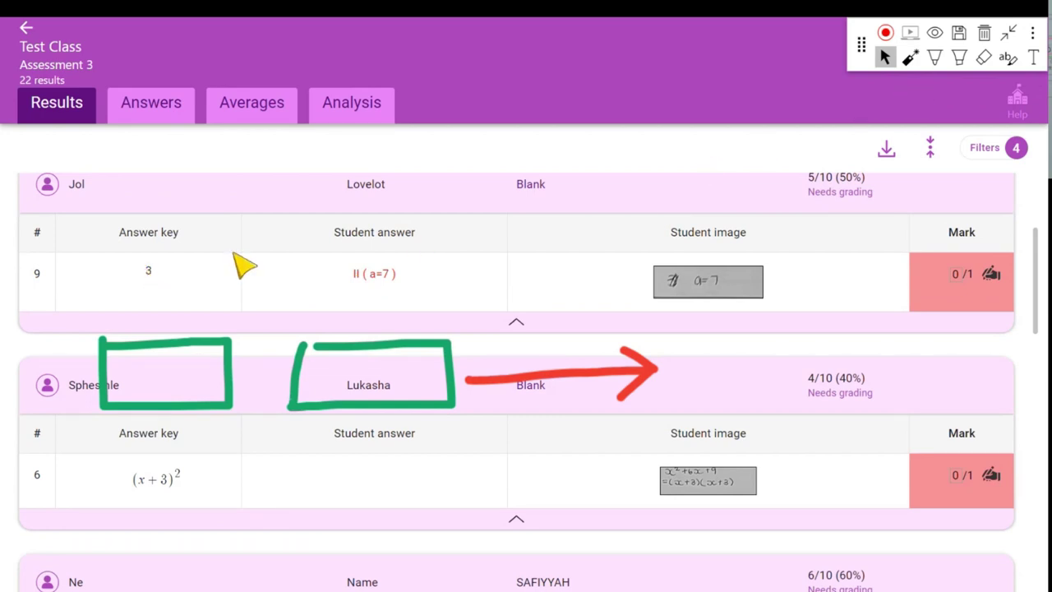
pyautogui.click(934, 57)
pyautogui.moveTo(647, 240); pyautogui.dragTo(679, 273)
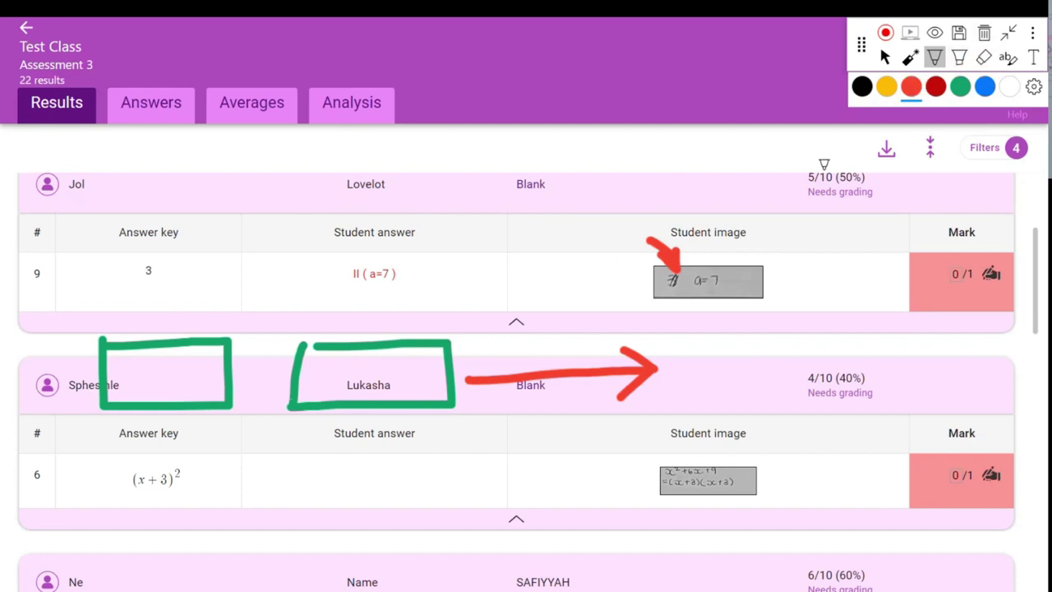
pyautogui.scroll(-1, 612, 296)
pyautogui.scroll(1, 613, 296)
# Clear all annotations, outline the second listed student's question 9 answer in red and return to the normal pointer.
pyautogui.click(983, 33)
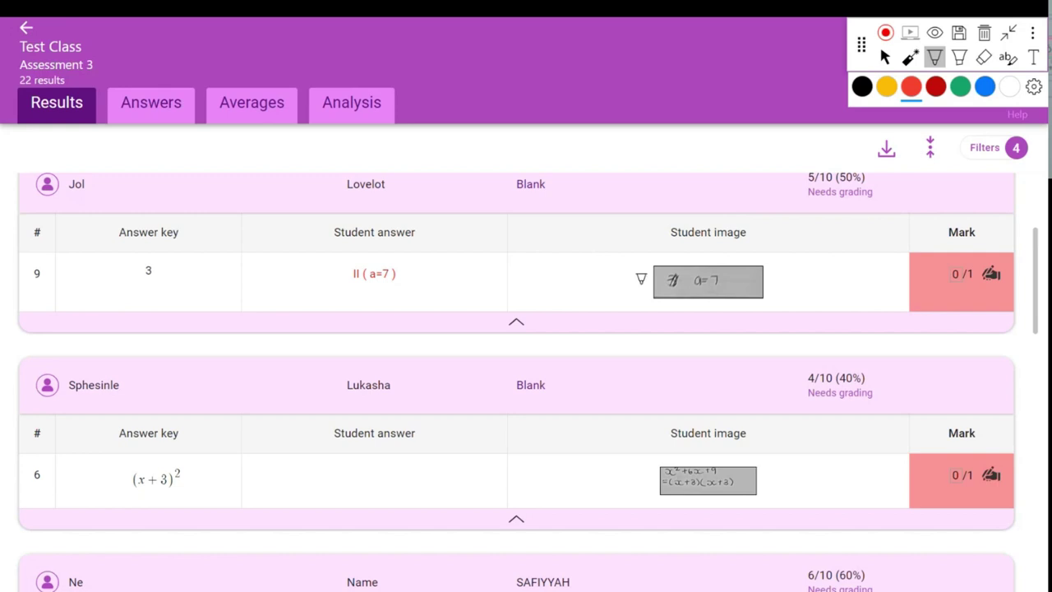
pyautogui.moveTo(328, 250)
pyautogui.mouseDown()
pyautogui.moveTo(423, 254)
pyautogui.moveTo(417, 290)
pyautogui.moveTo(317, 255)
pyautogui.mouseUp()
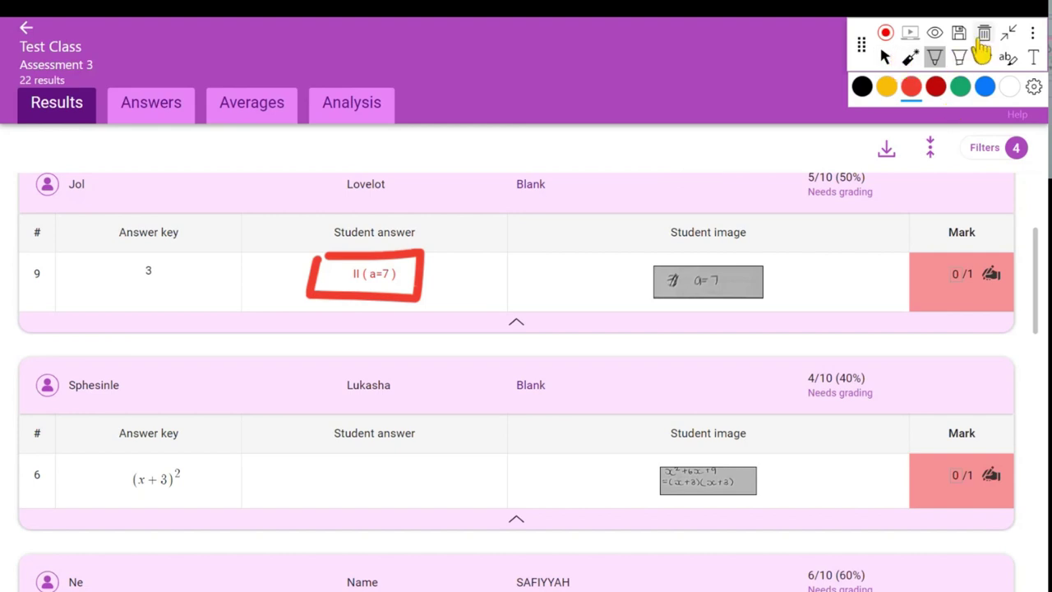
pyautogui.click(885, 57)
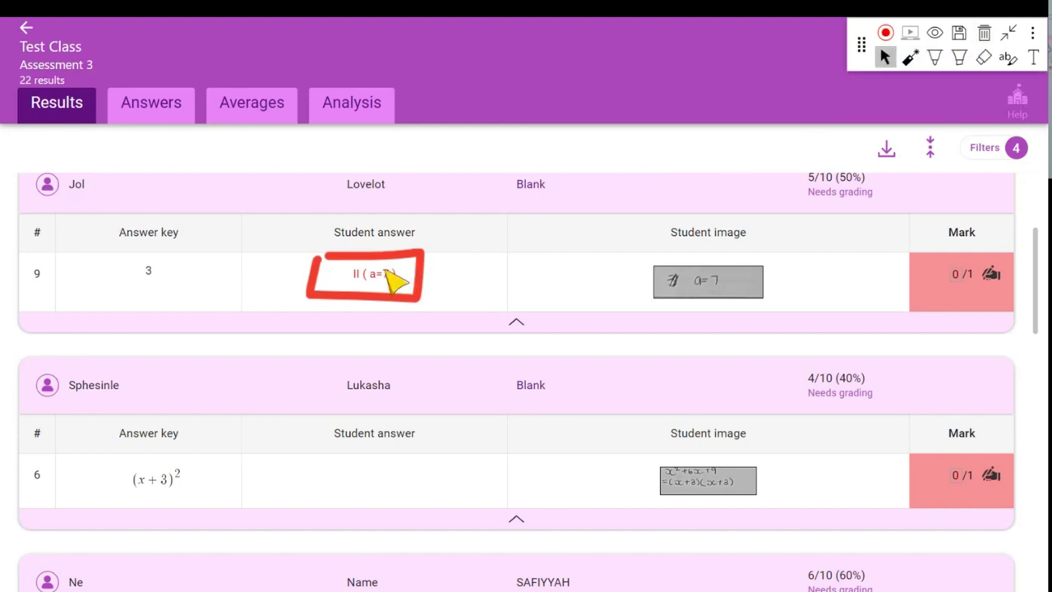
# Set the third listed student's question 6 mark to 1 and clear the red outline.
pyautogui.click(955, 275)
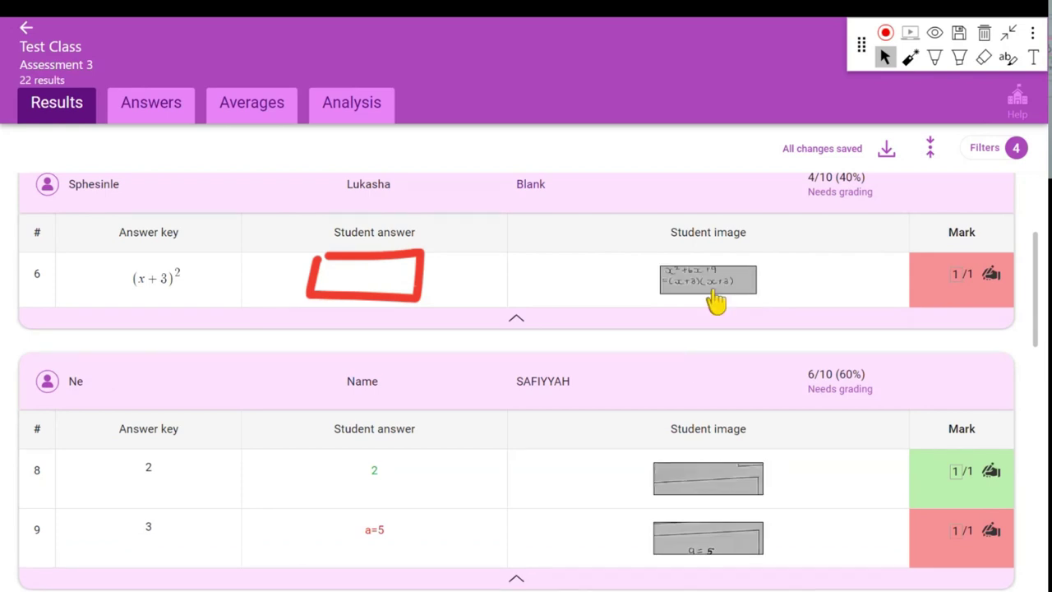
pyautogui.click(983, 33)
pyautogui.scroll(-1, 721, 293)
pyautogui.scroll(-3, 721, 293)
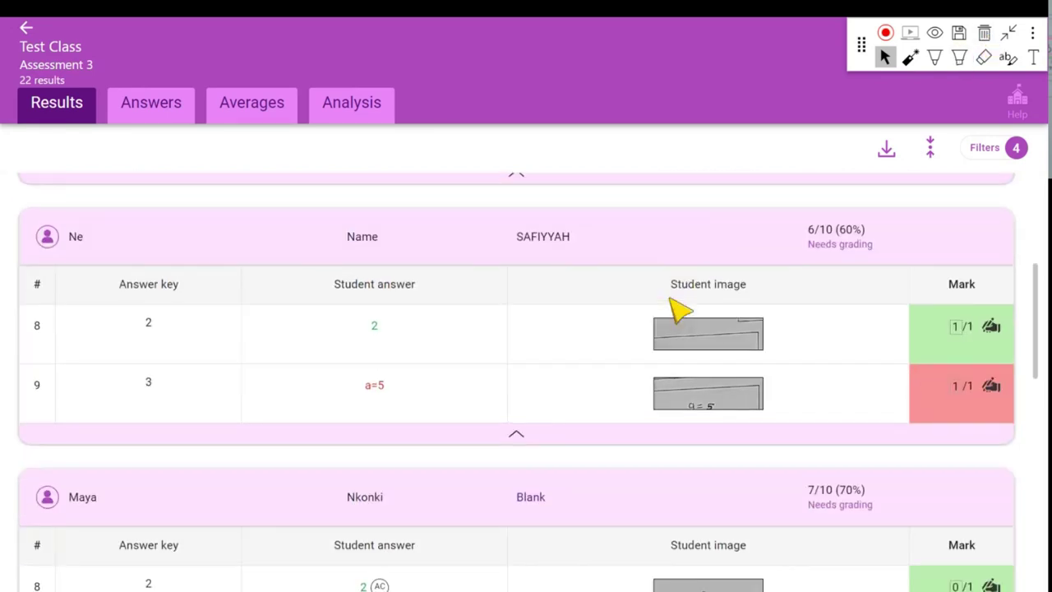
pyautogui.scroll(-2, 670, 306)
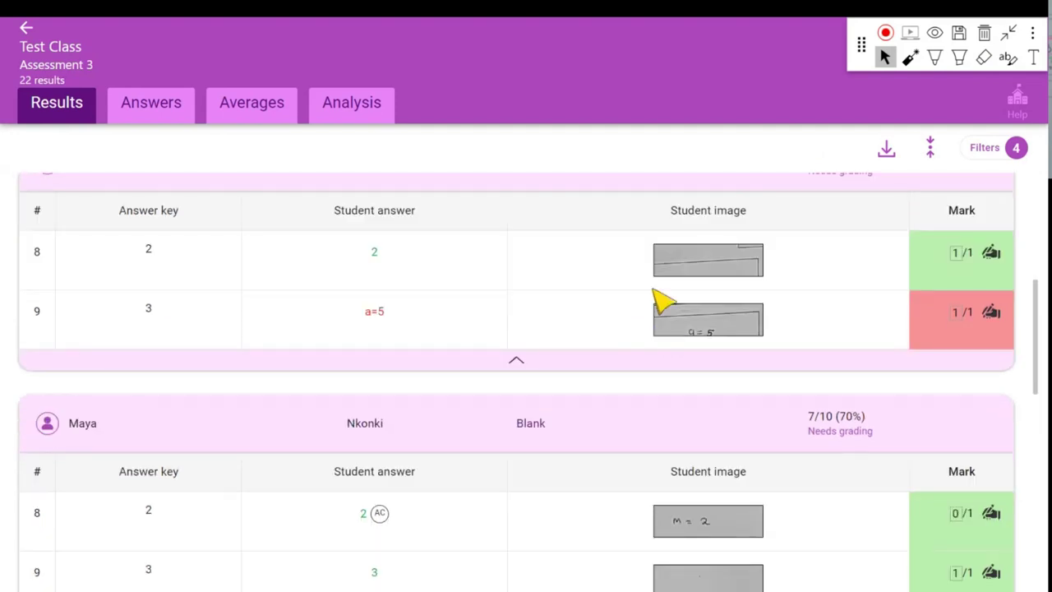
# Outline the question 8 and 9 student images with the black pen and draw an arrow to the a=5 answer.
pyautogui.click(935, 58)
pyautogui.moveTo(635, 231)
pyautogui.mouseDown()
pyautogui.moveTo(796, 230)
pyautogui.moveTo(781, 318)
pyautogui.moveTo(623, 345)
pyautogui.moveTo(635, 231)
pyautogui.mouseUp()
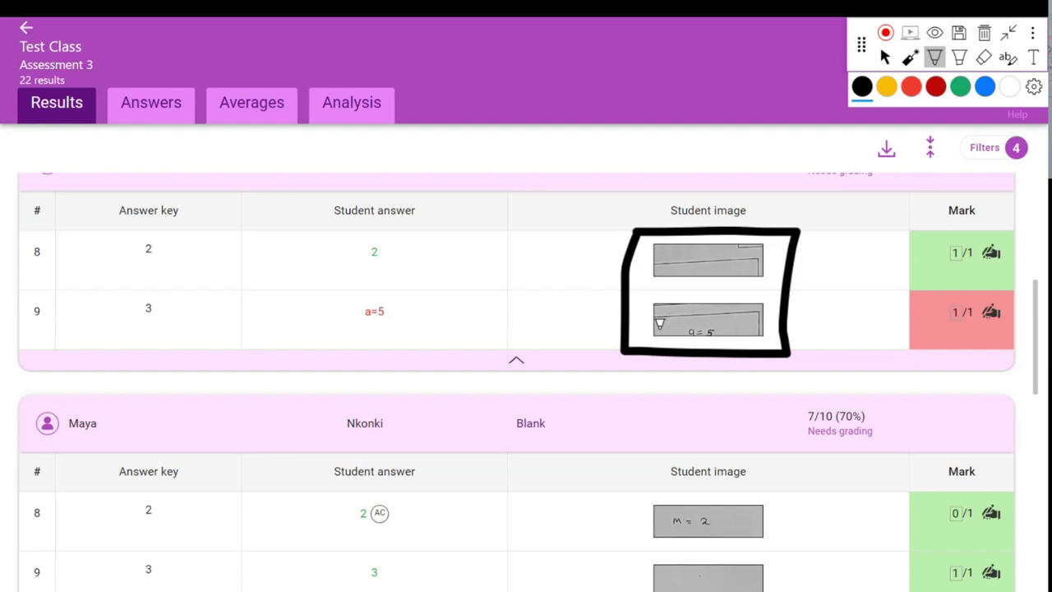
pyautogui.moveTo(626, 317)
pyautogui.mouseDown()
pyautogui.moveTo(416, 305)
pyautogui.moveTo(421, 289)
pyautogui.moveTo(437, 329)
pyautogui.mouseUp()
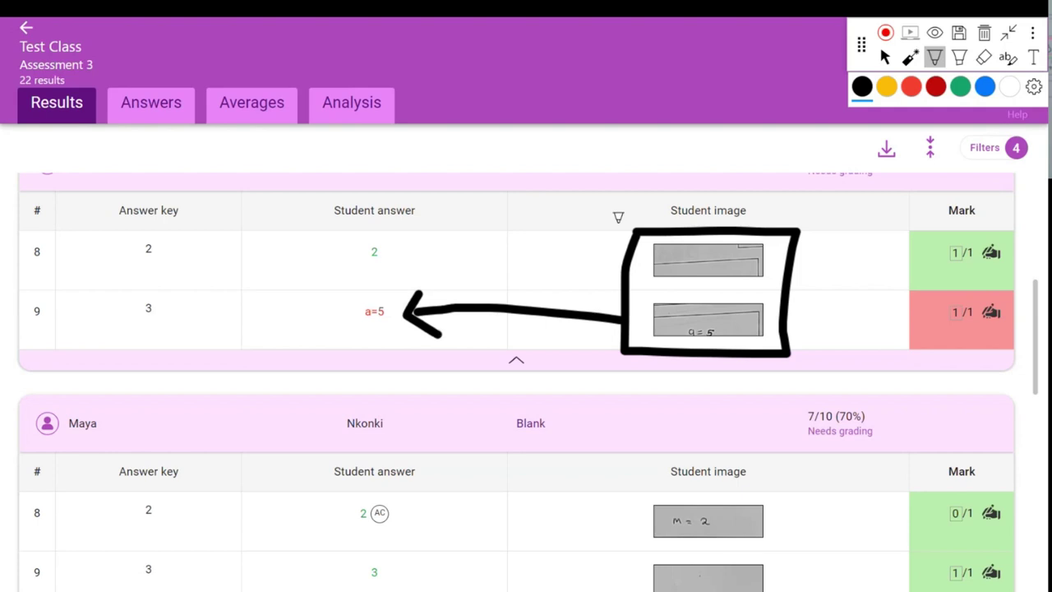
pyautogui.click(885, 61)
# Draw a black pen arrow from the question 8 array answer to its student image, in the second-to-last student's results.
pyautogui.scroll(-4, 747, 294)
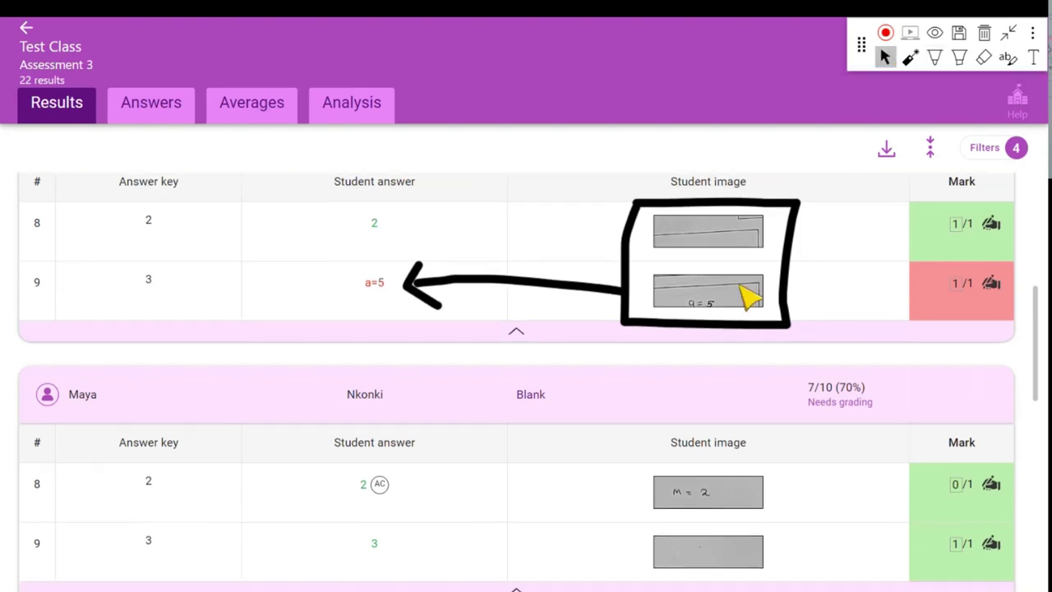
pyautogui.scroll(-2, 599, 329)
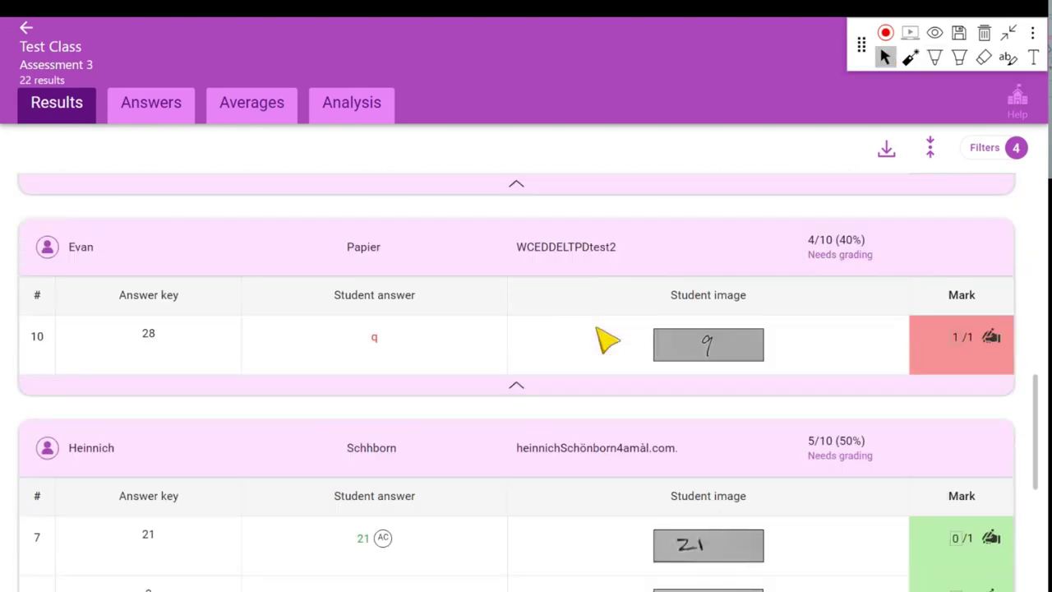
pyautogui.scroll(-3, 528, 317)
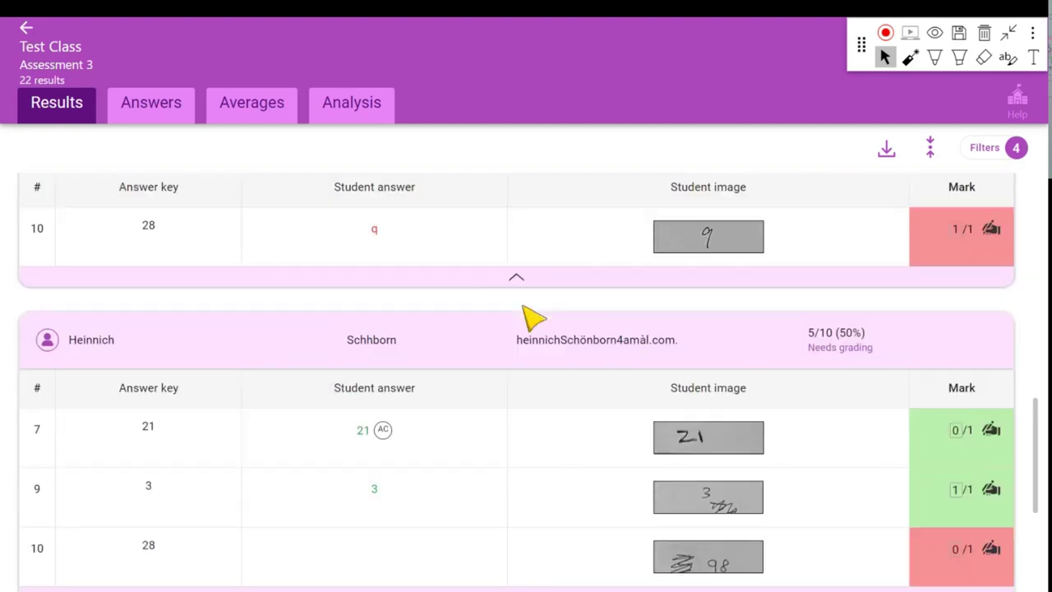
pyautogui.scroll(-1, 540, 338)
pyautogui.scroll(1, 540, 337)
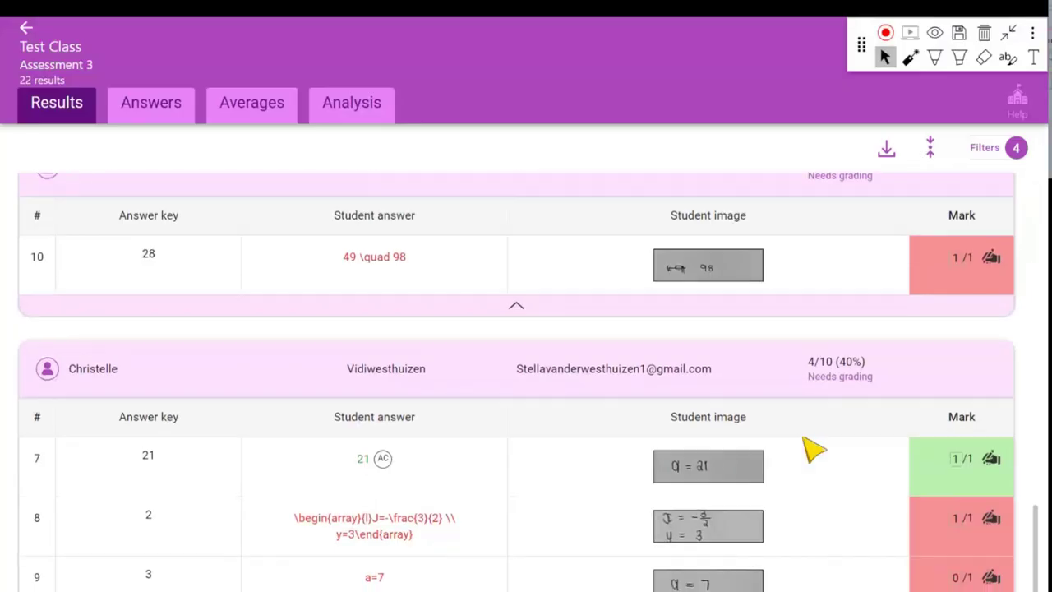
pyautogui.scroll(-5, 803, 435)
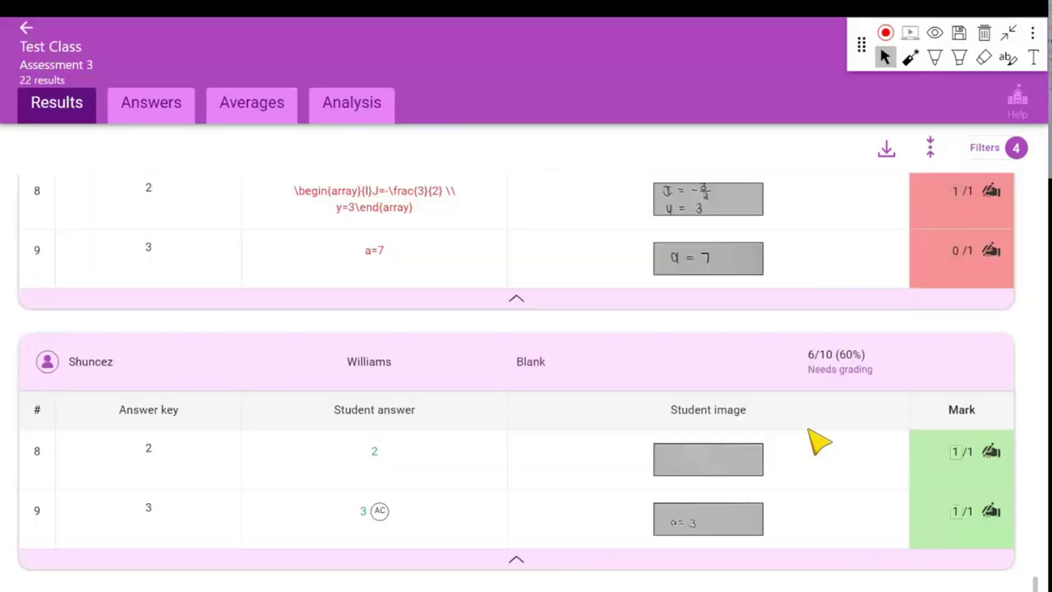
pyautogui.scroll(1, 677, 392)
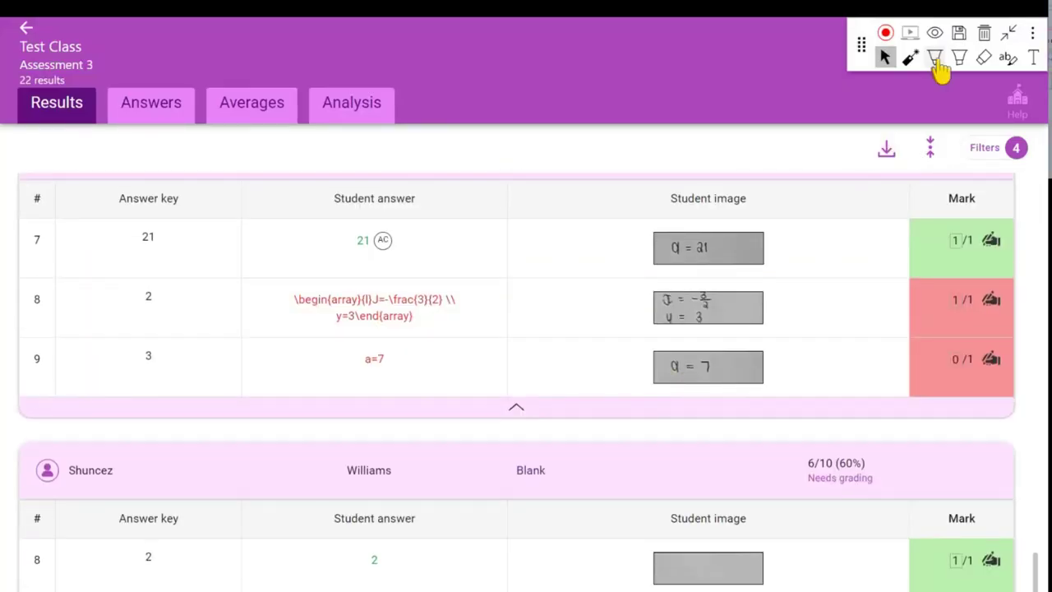
pyautogui.click(934, 57)
pyautogui.moveTo(440, 315)
pyautogui.mouseDown()
pyautogui.moveTo(647, 302)
pyautogui.moveTo(598, 330)
pyautogui.mouseUp()
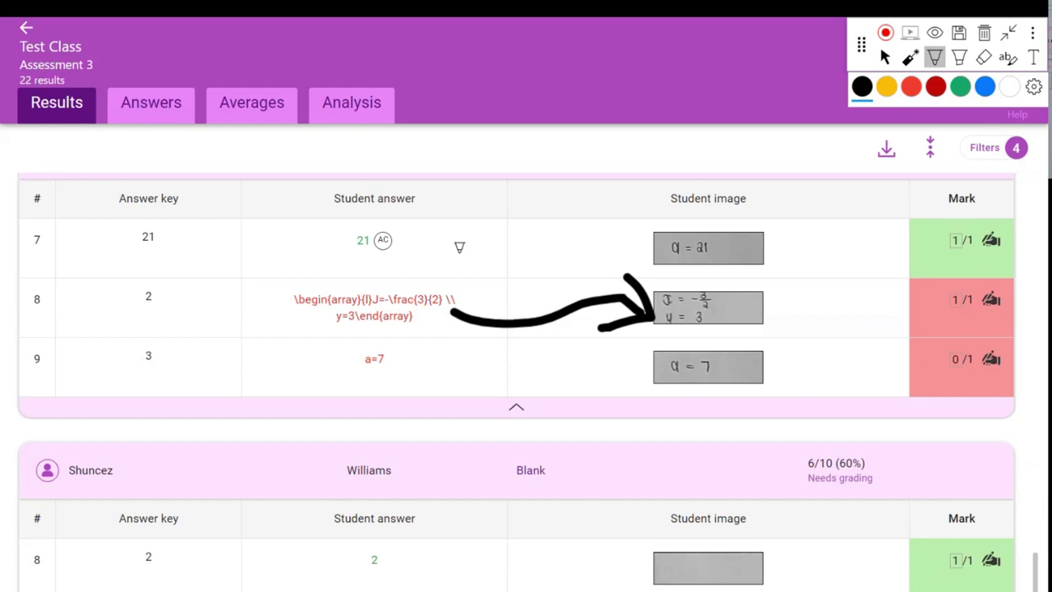
pyautogui.click(884, 57)
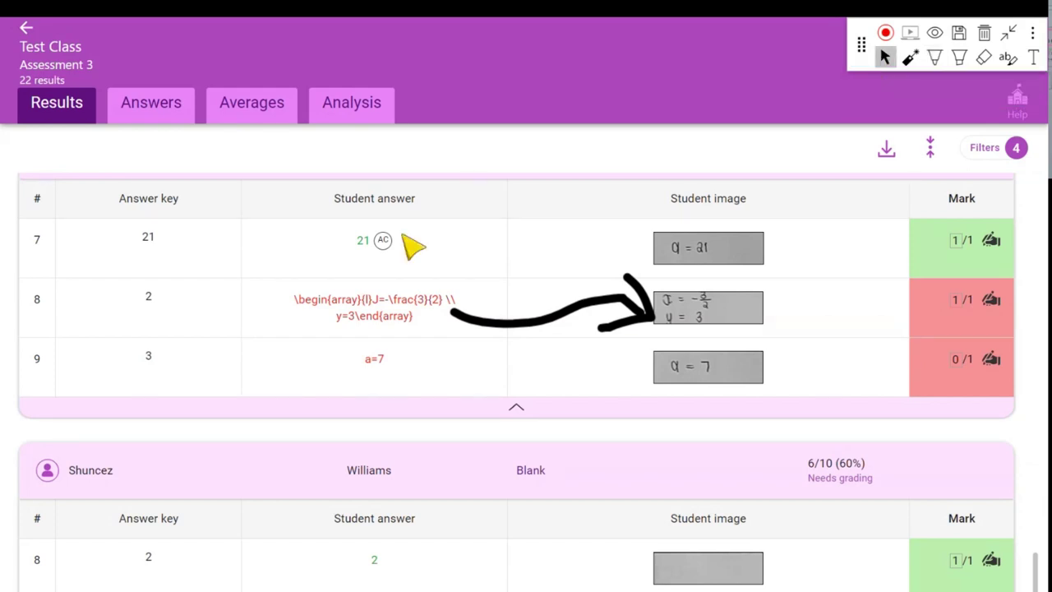
# Check the auto-correction note on the 21 answer to question 7.
pyautogui.moveTo(385, 247)
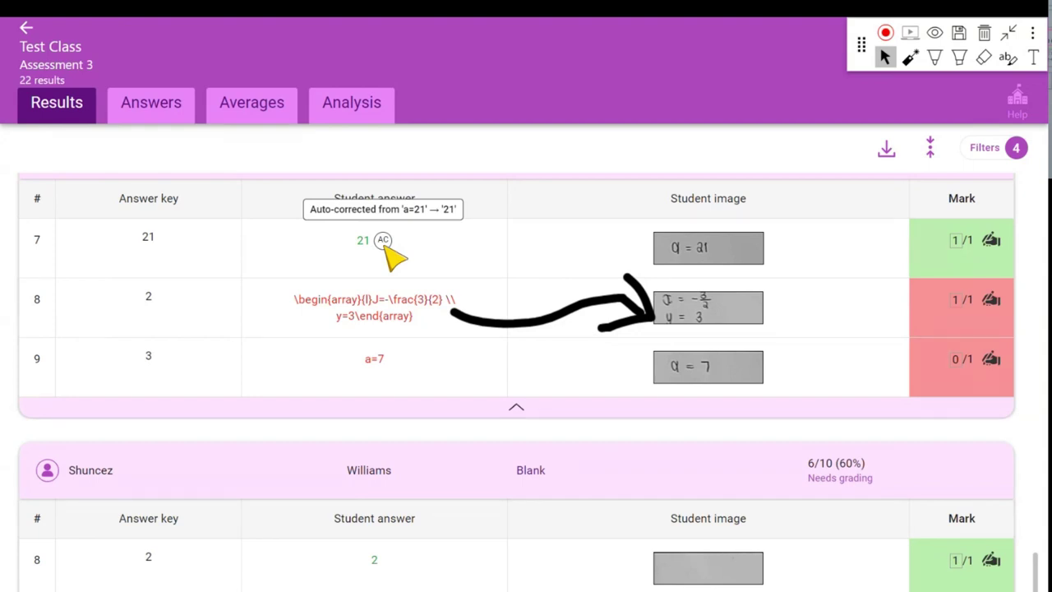
pyautogui.click(937, 59)
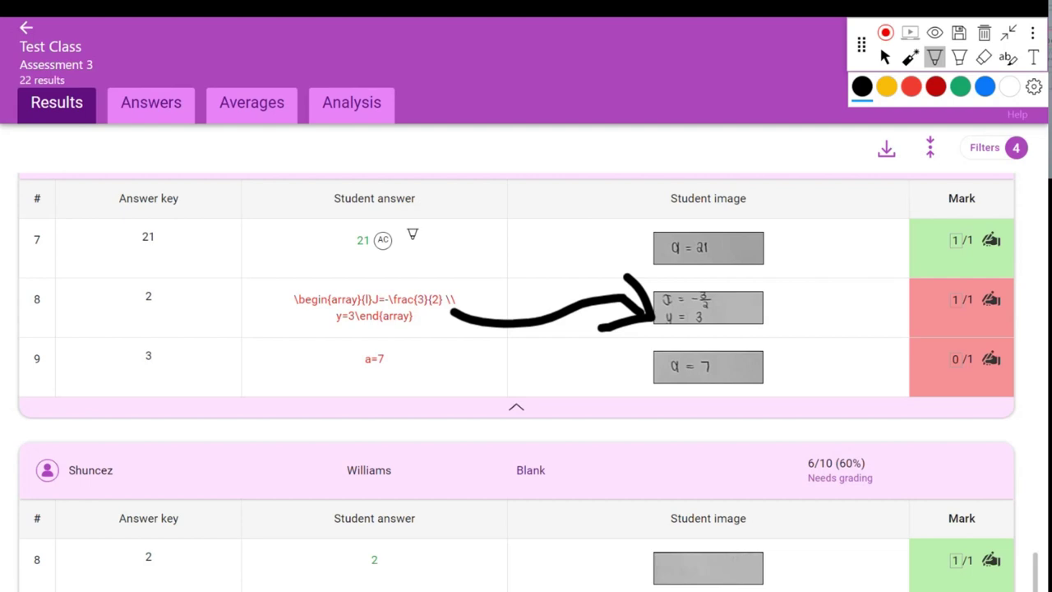
pyautogui.click(885, 56)
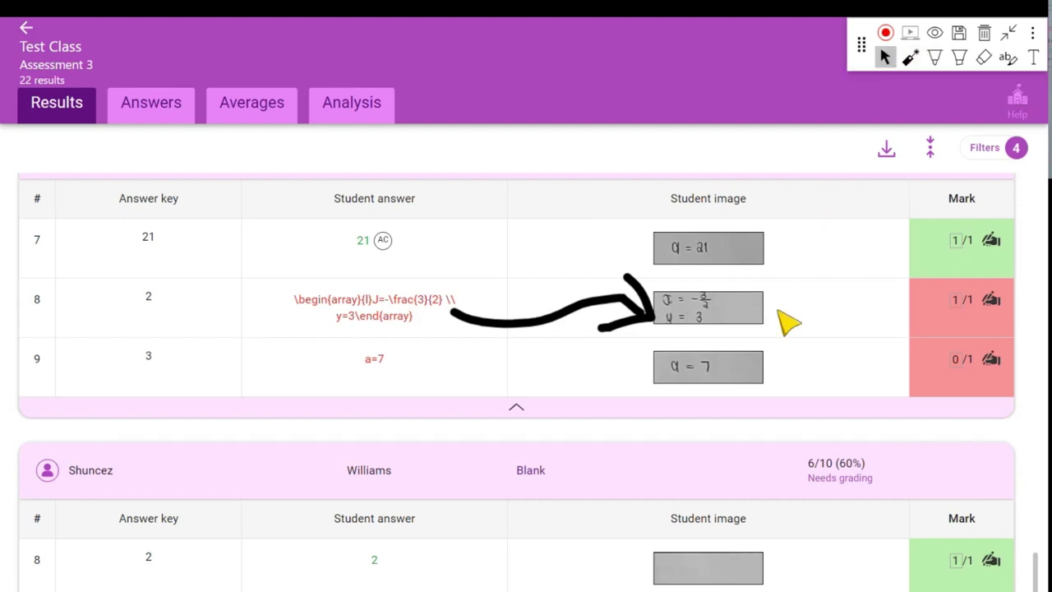
# Review the filtered results of all listed students, comparing answers, handwritten images and marks, and return to the start of the list.
pyautogui.scroll(-2, 787, 323)
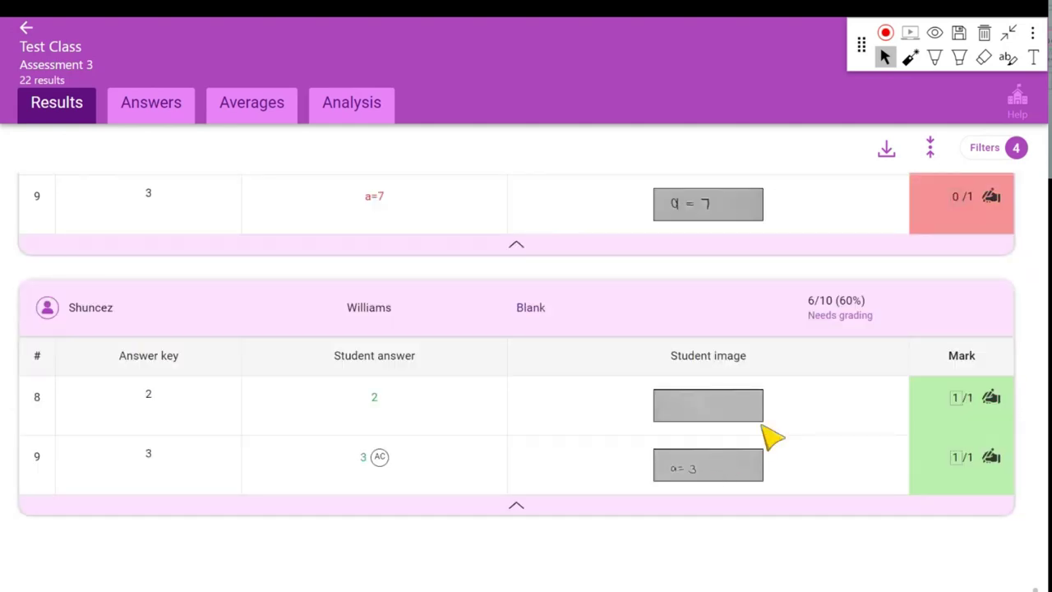
pyautogui.scroll(1, 472, 362)
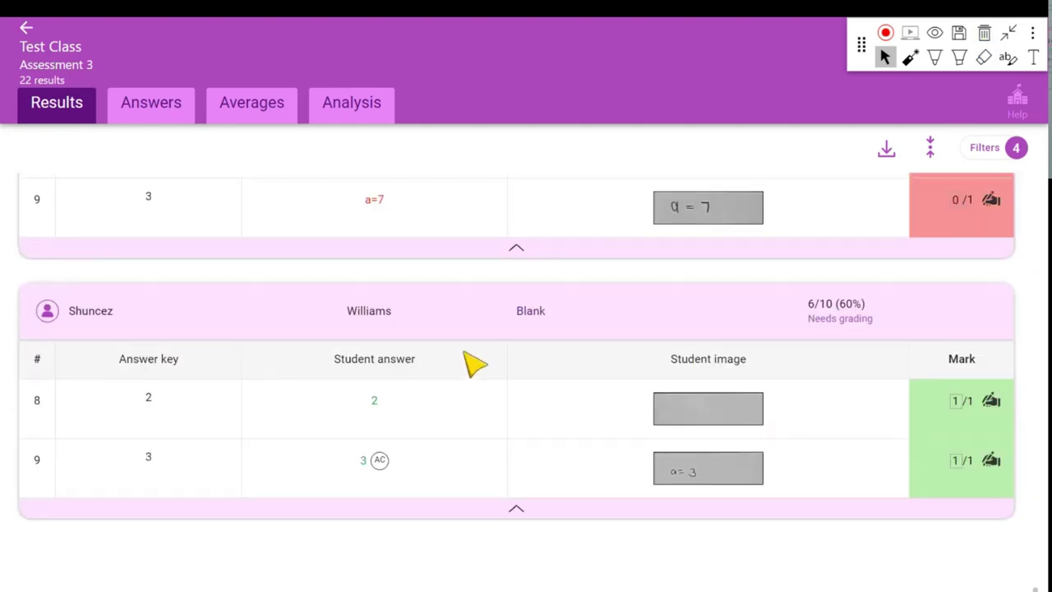
pyautogui.scroll(10, 472, 362)
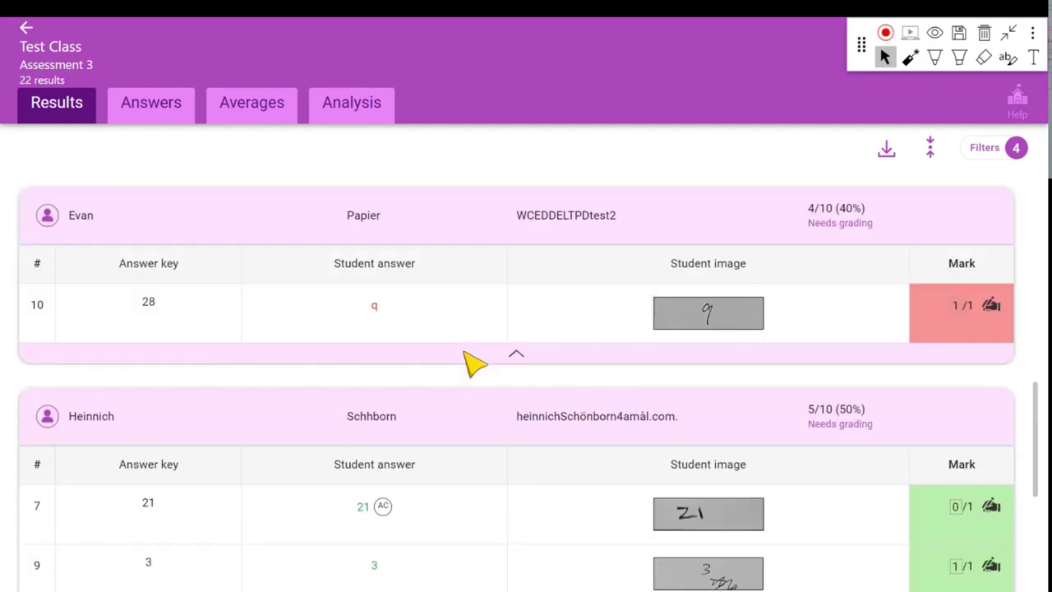
pyautogui.scroll(3, 472, 362)
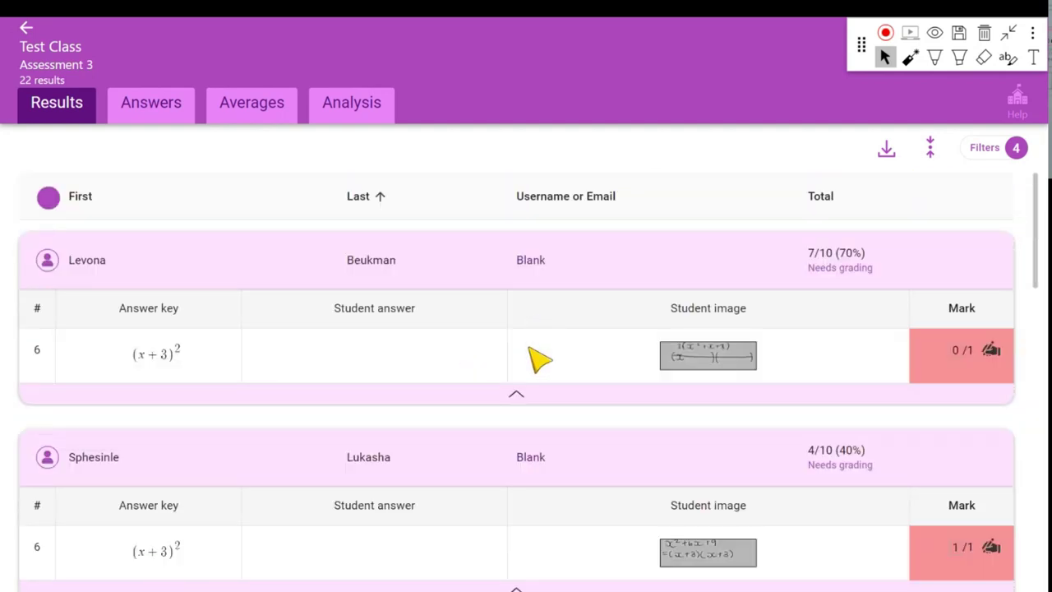
pyautogui.scroll(-1, 531, 370)
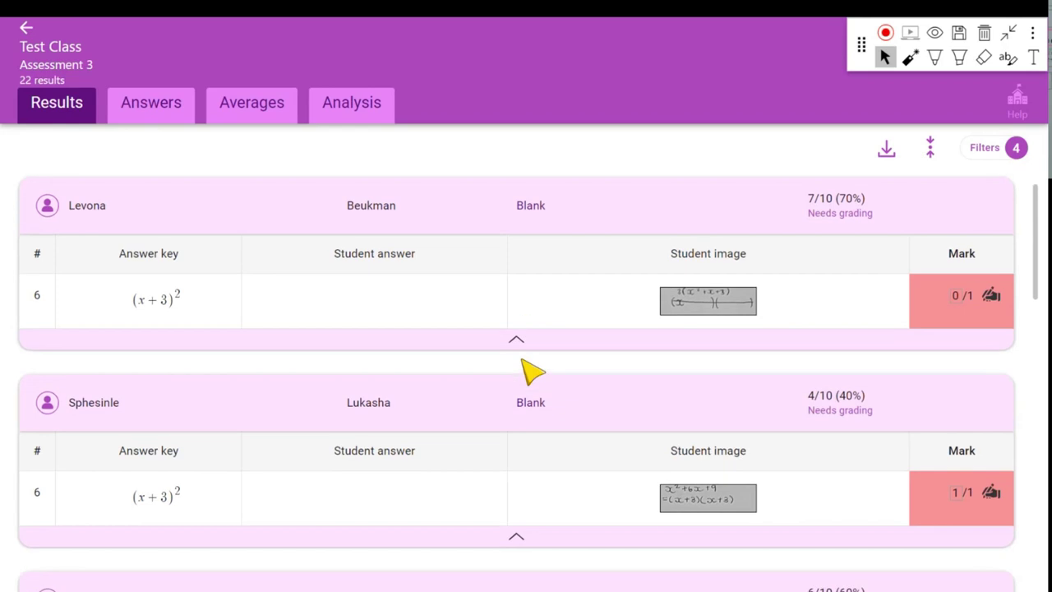
pyautogui.scroll(1, 530, 371)
pyautogui.scroll(-3, 535, 370)
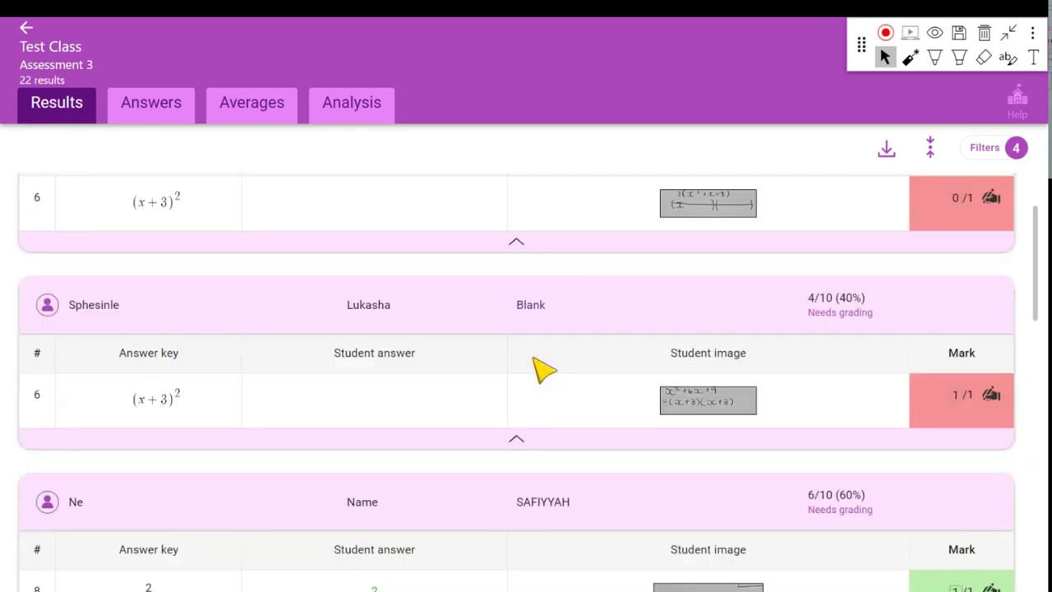
pyautogui.scroll(-10, 542, 370)
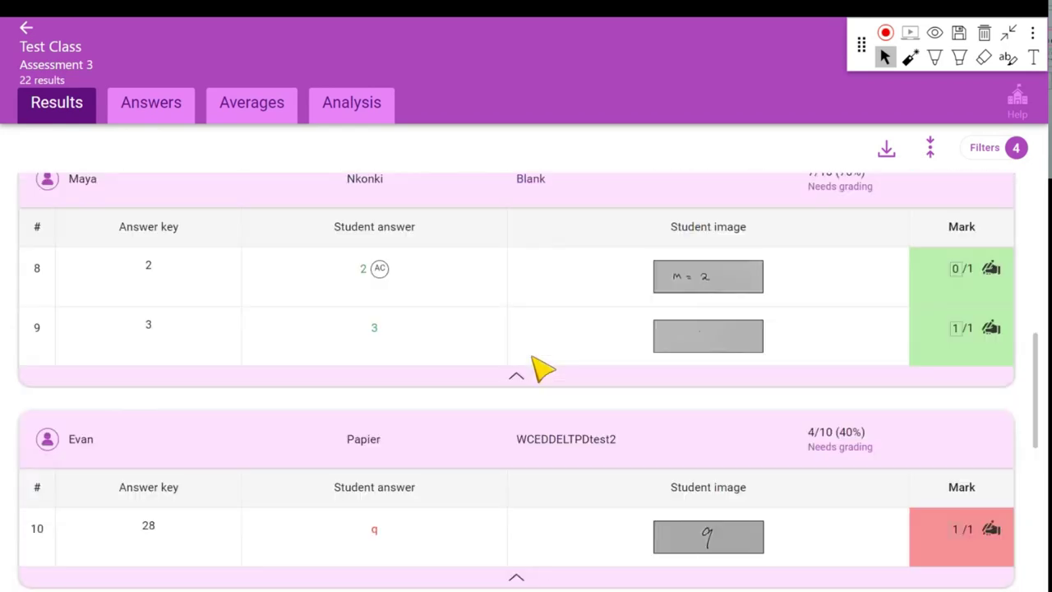
pyautogui.scroll(-15, 542, 369)
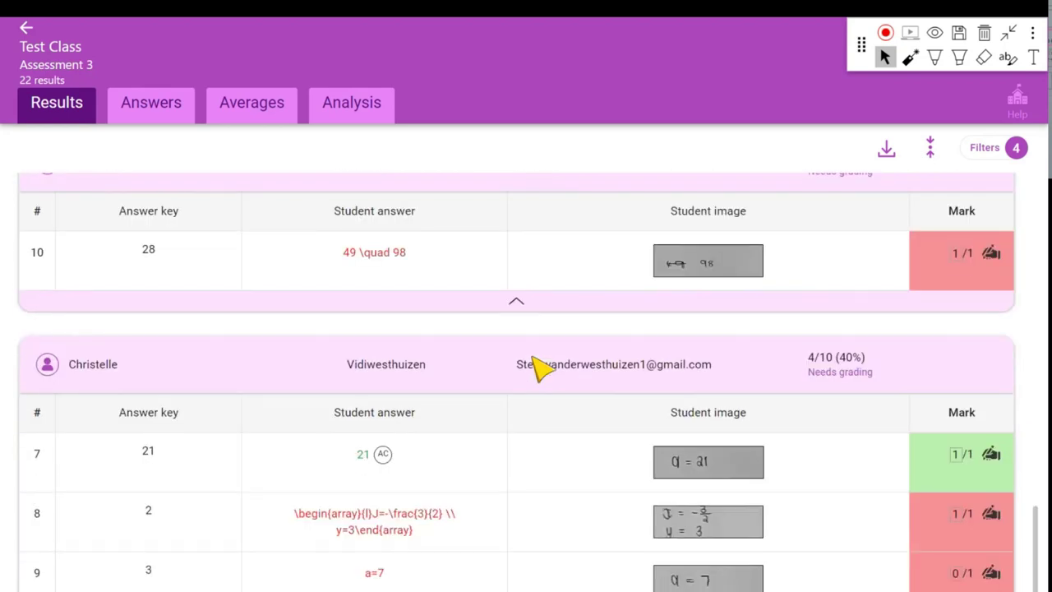
pyautogui.scroll(-8, 535, 369)
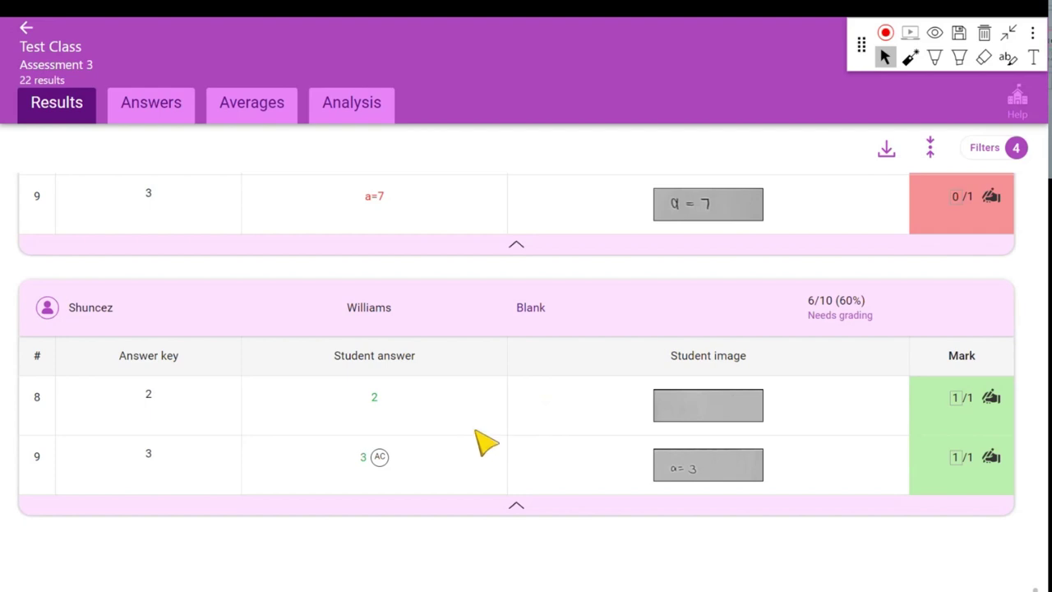
pyautogui.scroll(20, 485, 442)
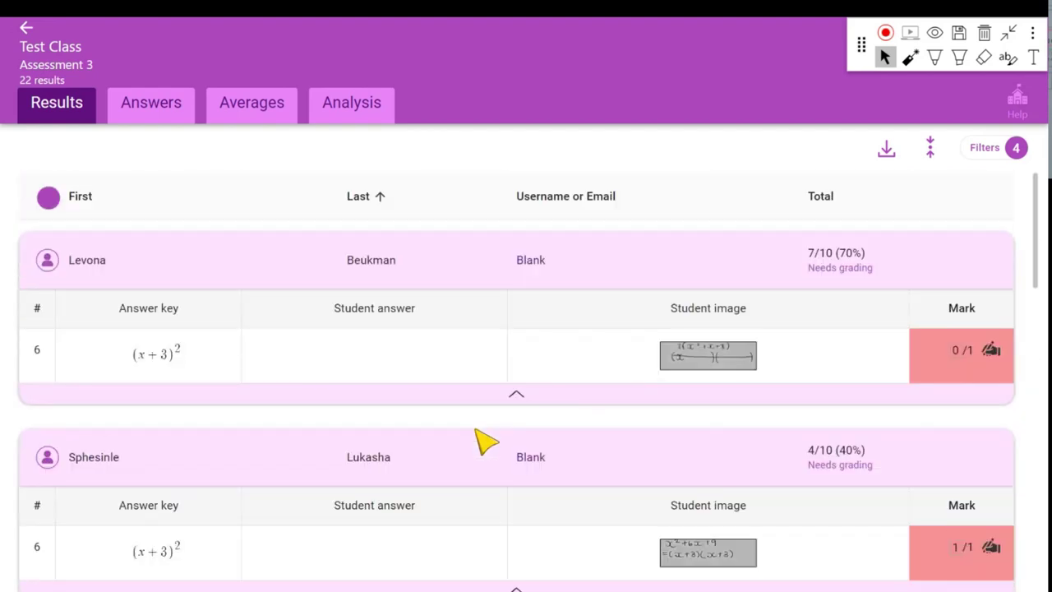
# Open the per-question answers view and add Correct, Partially correct, Incorrect and High confidence answers to the filters.
pyautogui.click(151, 117)
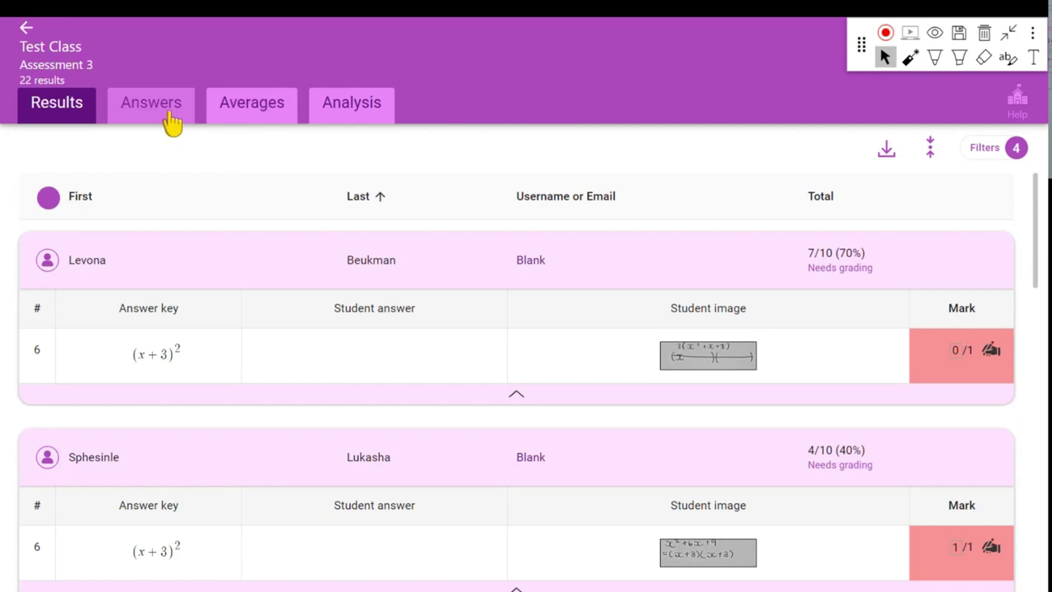
pyautogui.click(169, 121)
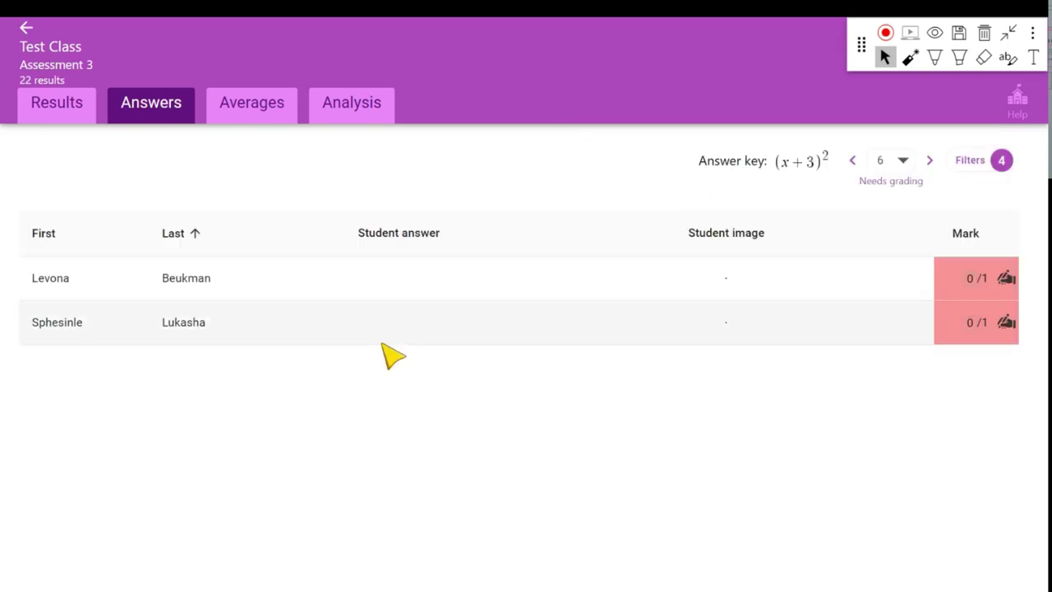
pyautogui.click(972, 162)
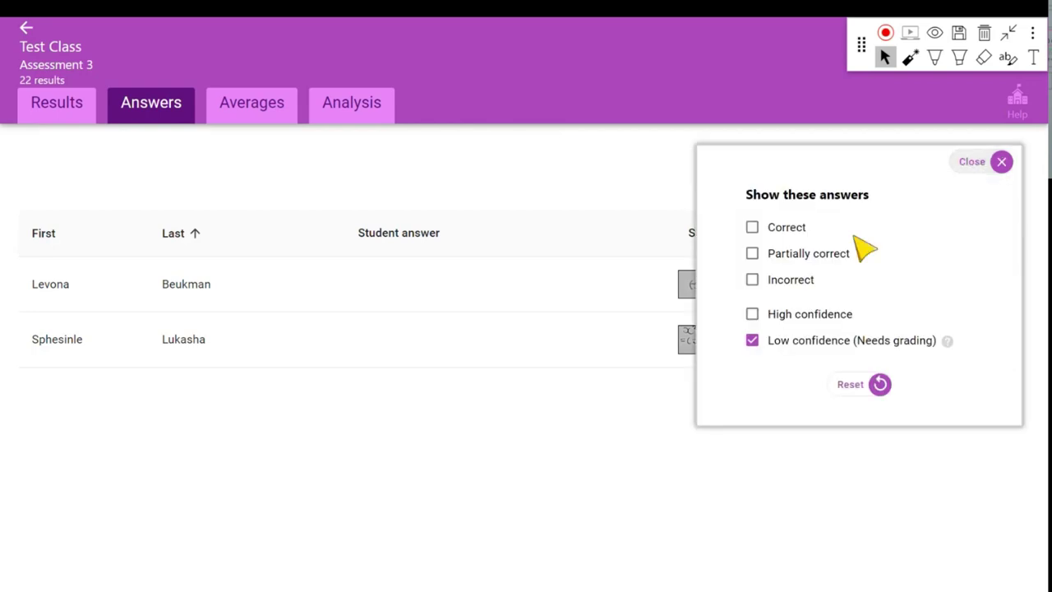
pyautogui.click(752, 227)
pyautogui.click(752, 253)
pyautogui.click(752, 279)
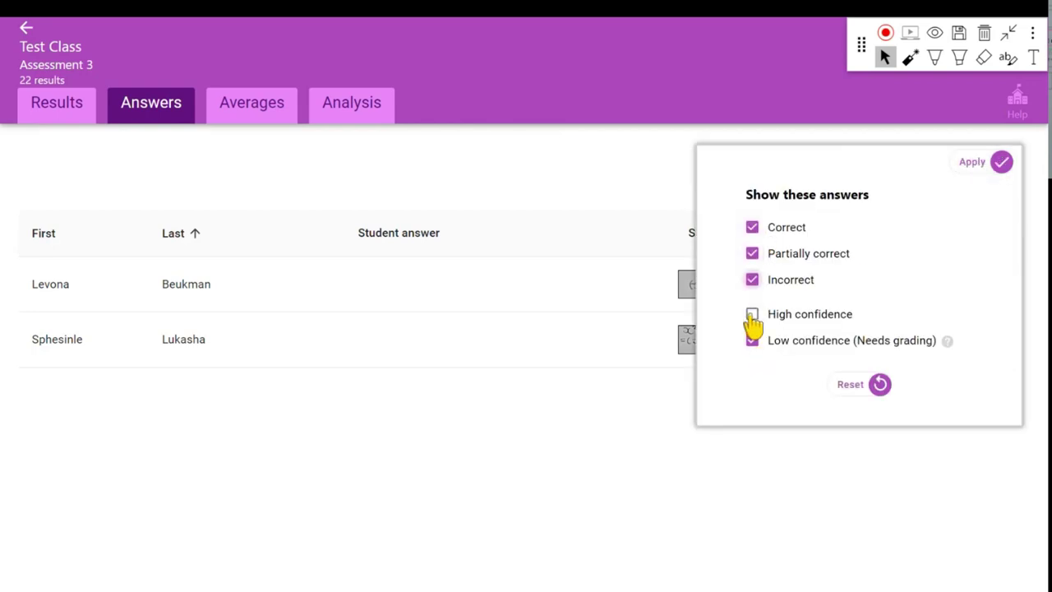
pyautogui.click(752, 315)
pyautogui.click(1001, 162)
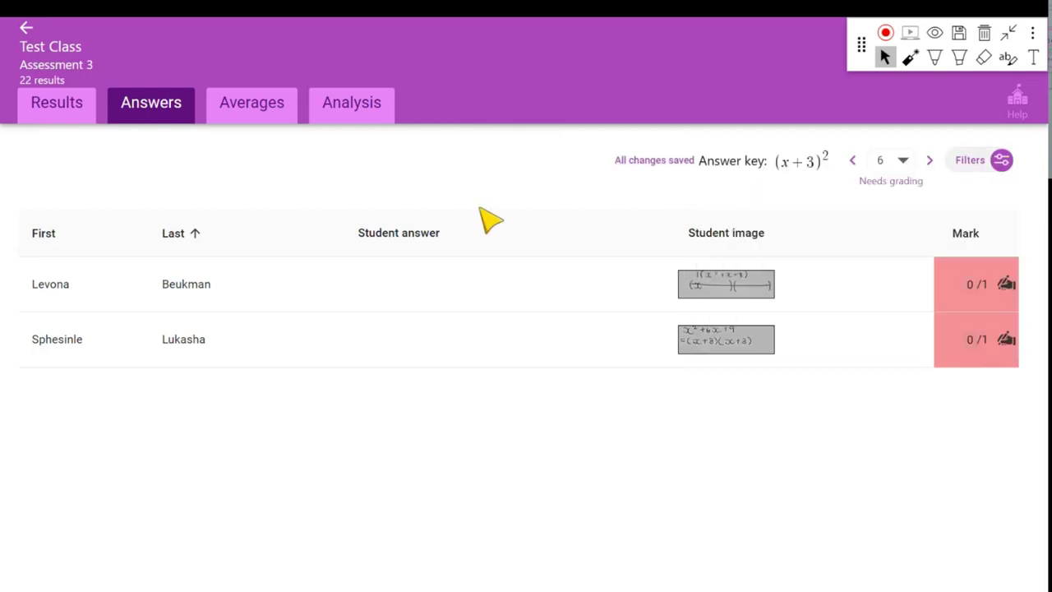
# Check the selected answer filters and reset them.
pyautogui.click(988, 162)
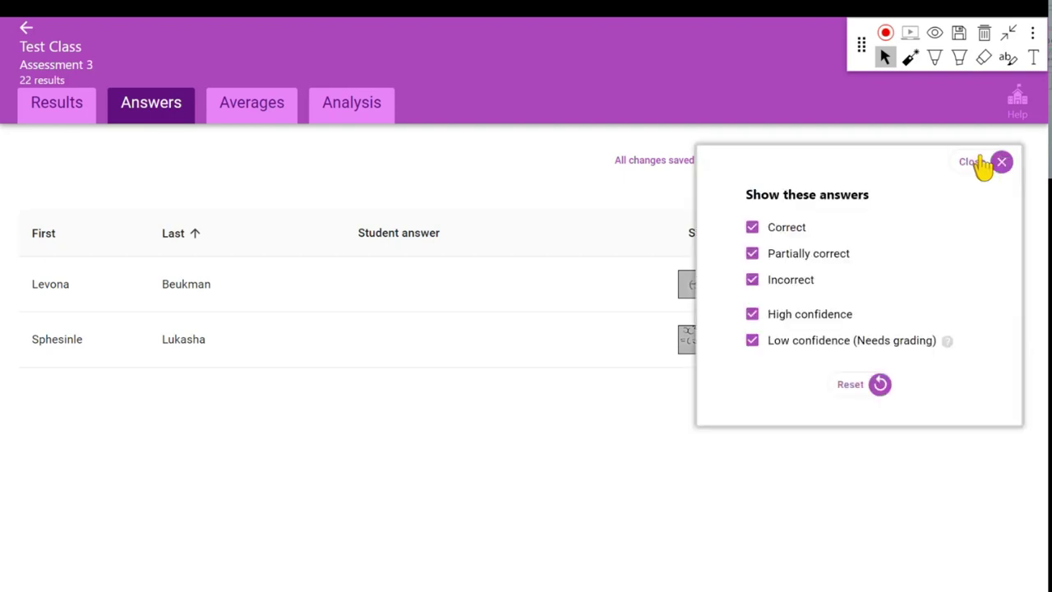
pyautogui.click(521, 207)
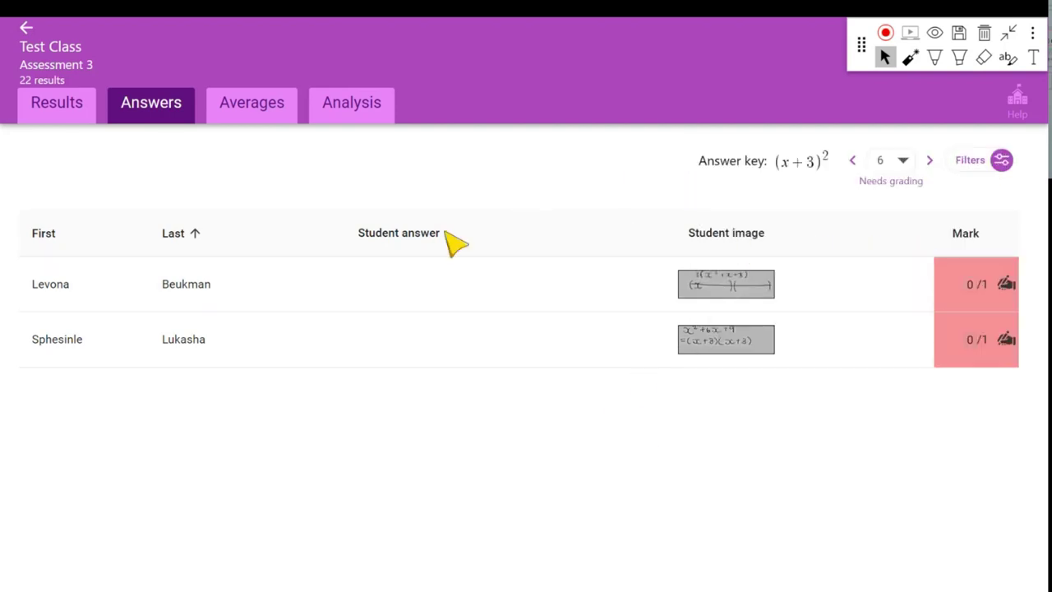
pyautogui.click(978, 165)
pyautogui.click(874, 386)
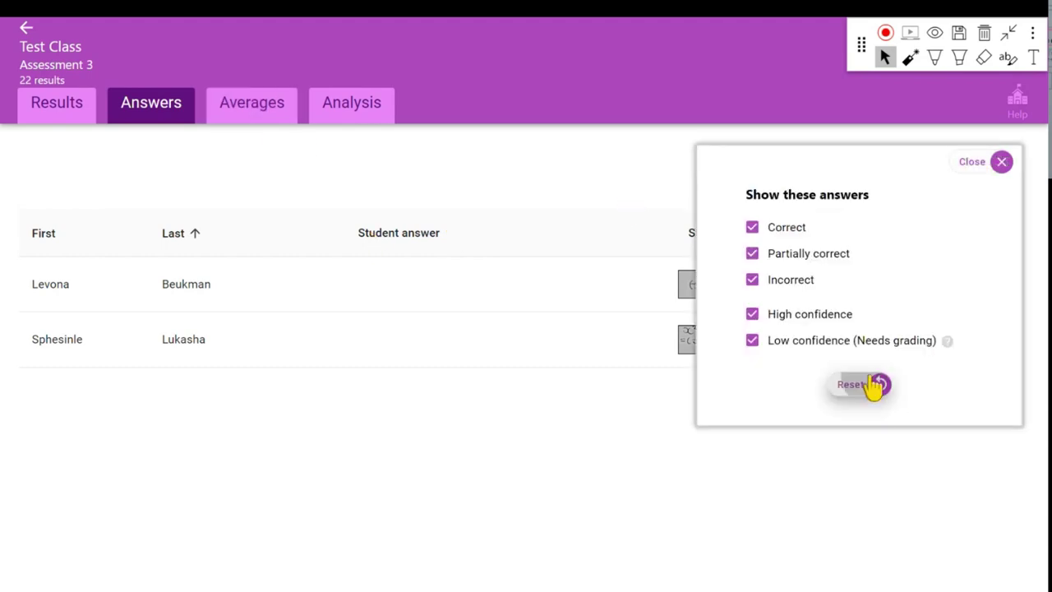
# Review the class averages for Assessment 3 and the student answers, images and marks for question 1.
pyautogui.click(251, 103)
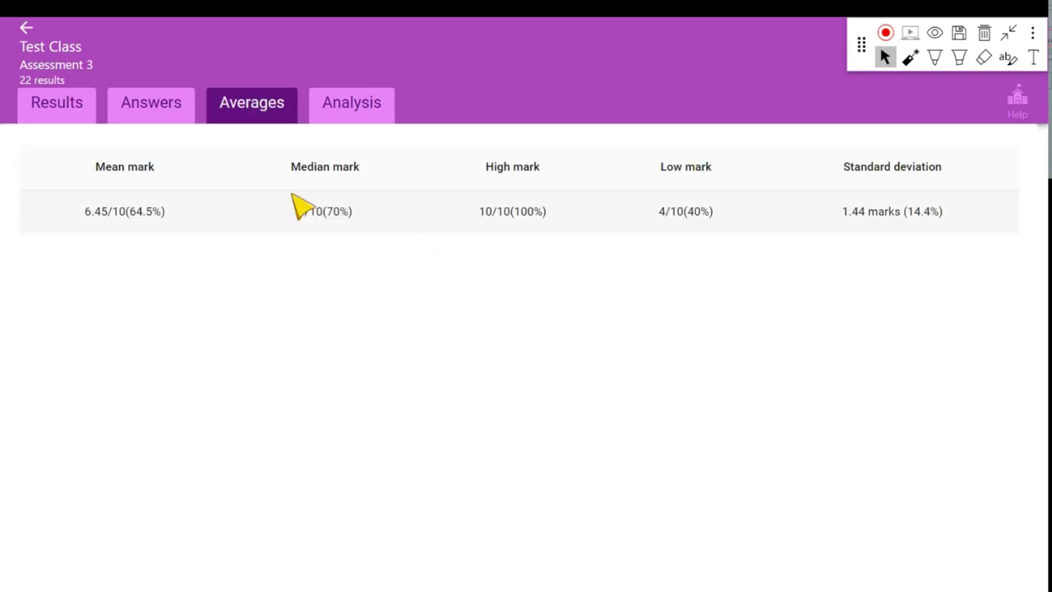
pyautogui.click(151, 112)
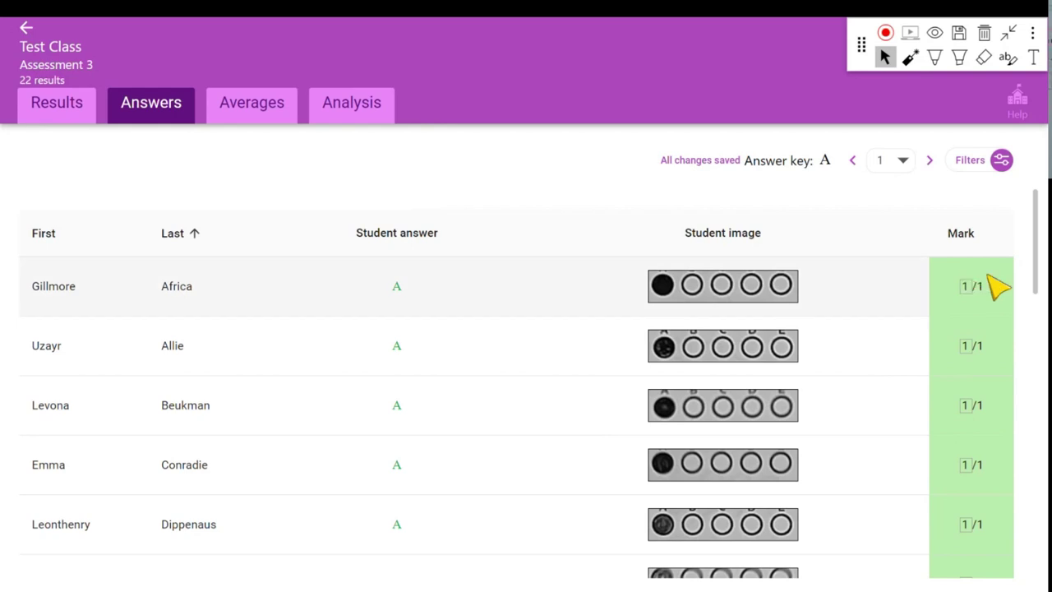
pyautogui.scroll(-7, 894, 304)
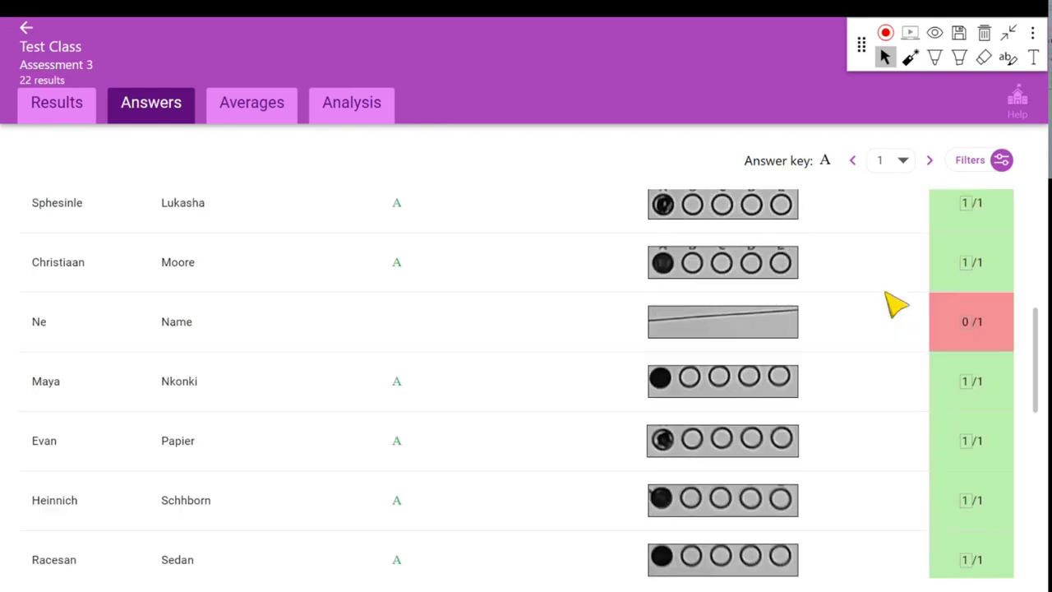
pyautogui.click(934, 58)
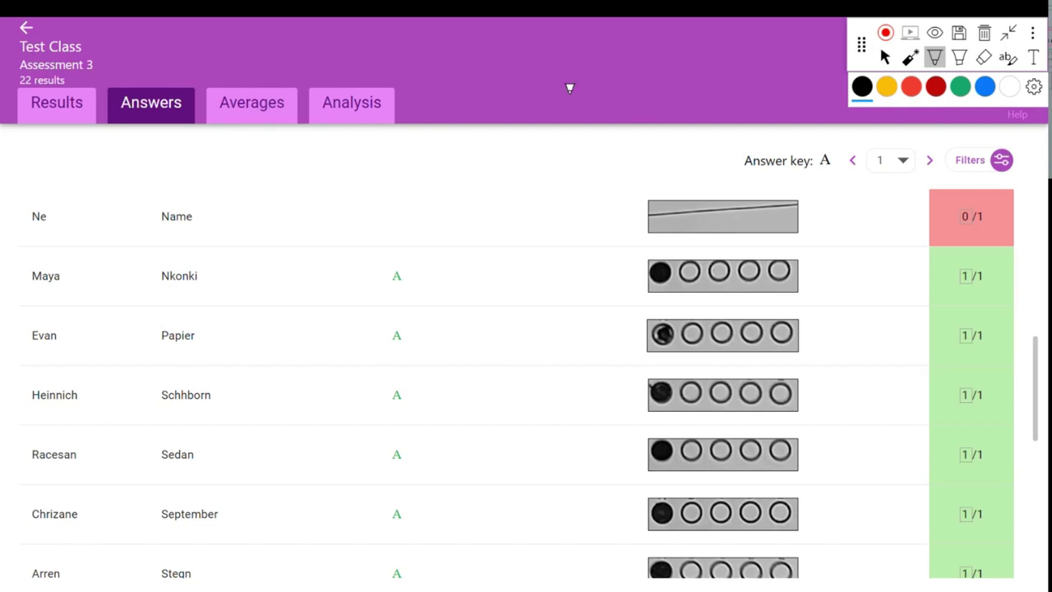
pyautogui.click(886, 56)
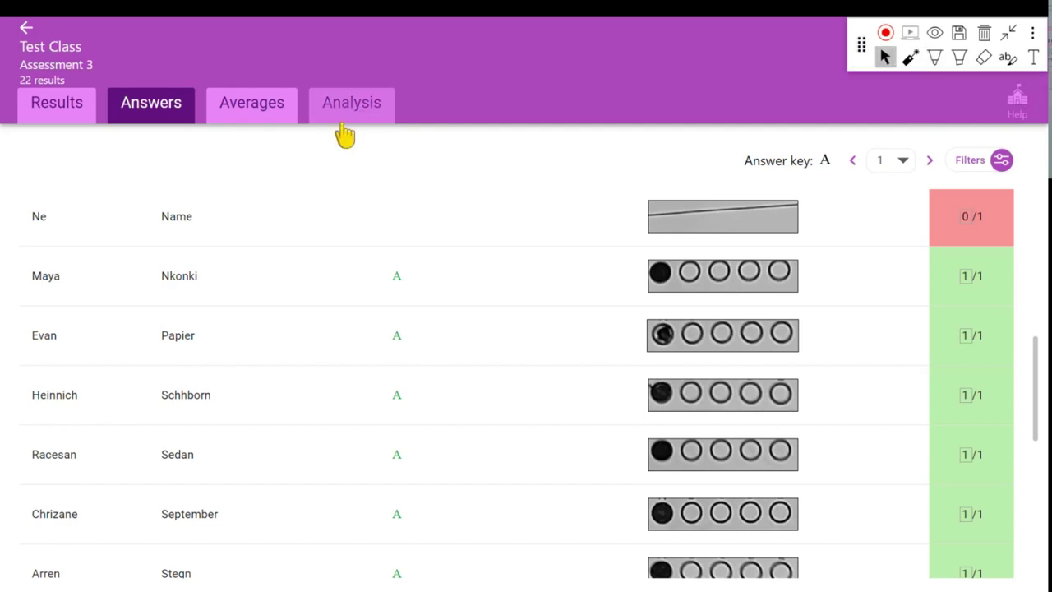
# Examine the question analysis for all ten questions, comparing correct, incorrect and unanswered counts with the most common answers.
pyautogui.click(345, 119)
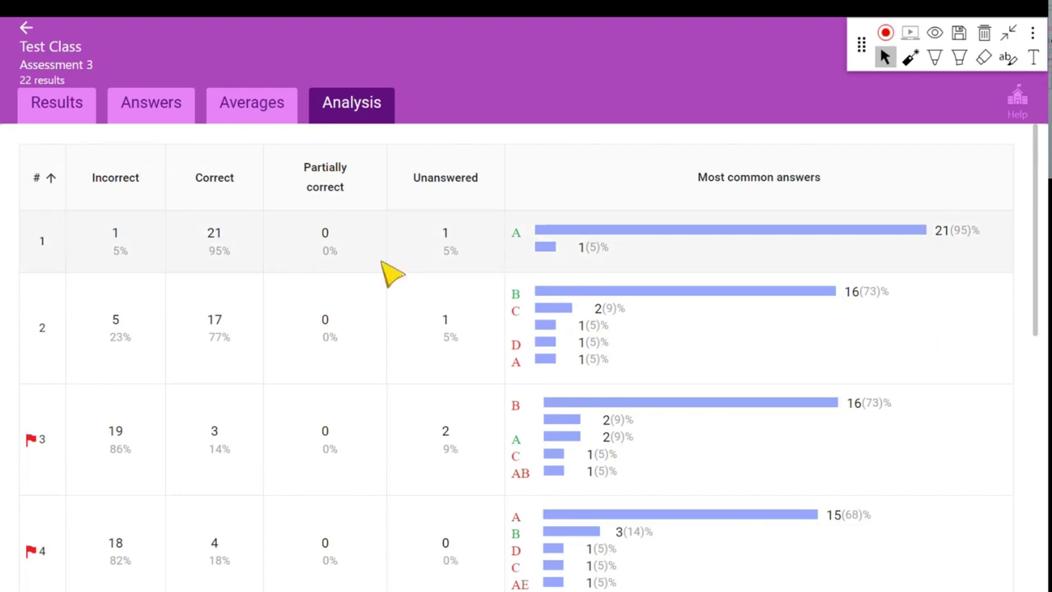
pyautogui.scroll(-5, 392, 274)
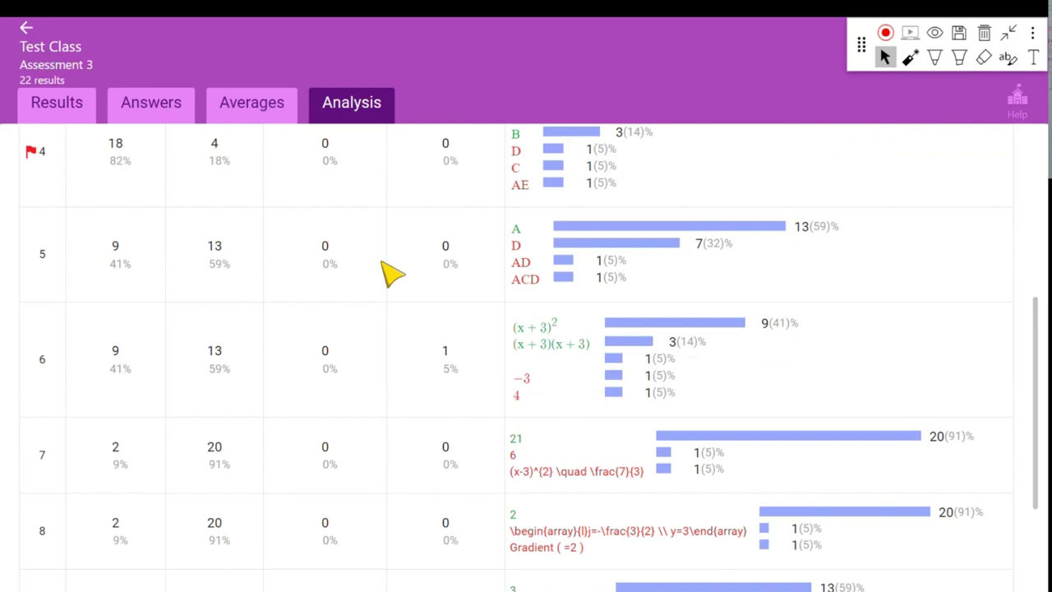
pyautogui.scroll(-3, 392, 274)
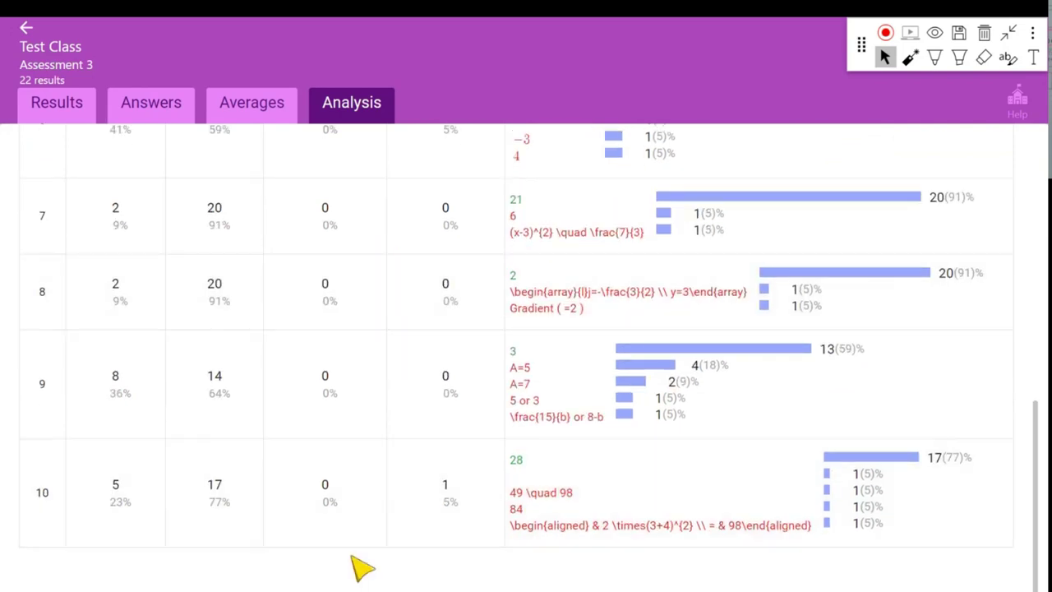
pyautogui.scroll(8, 141, 534)
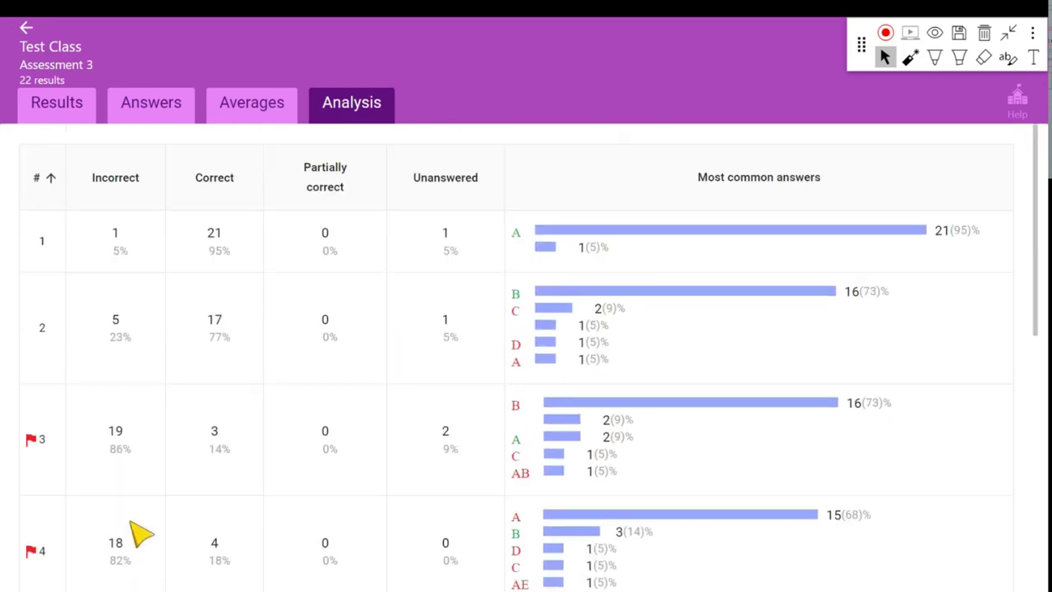
# Highlight the red flags beside questions 3 and 4 in the analysis with the pale yellow highlighter.
pyautogui.scroll(-1, 141, 534)
pyautogui.click(959, 57)
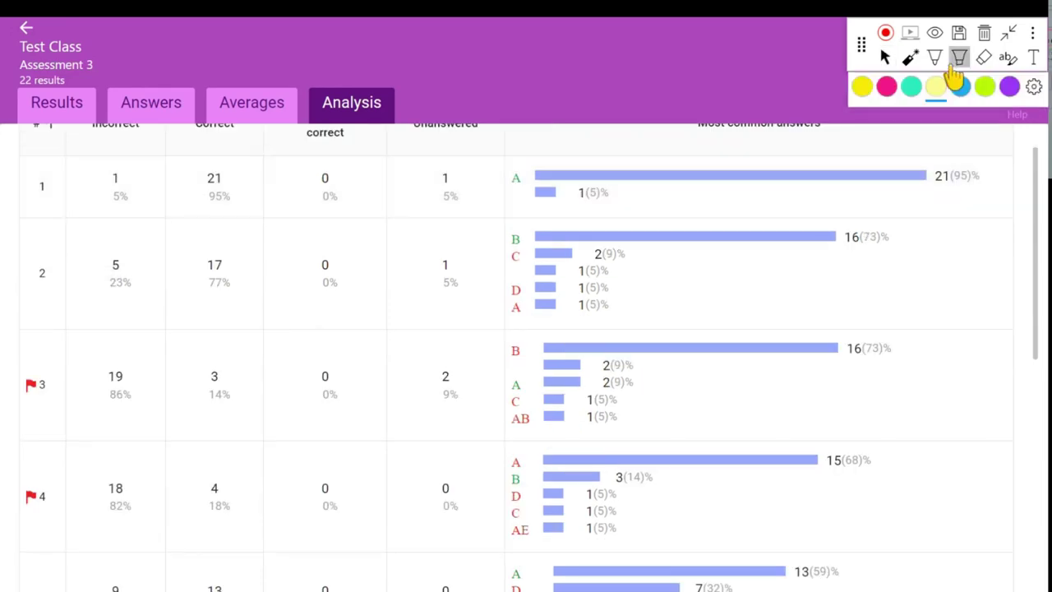
pyautogui.moveTo(47, 383); pyautogui.dragTo(17, 383)
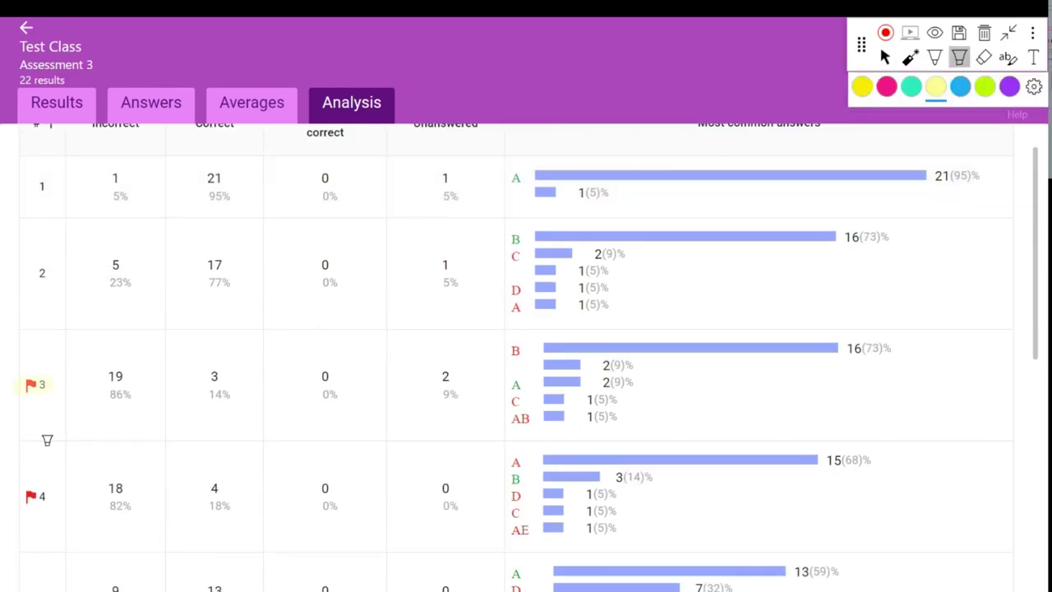
pyautogui.moveTo(47, 494); pyautogui.dragTo(36, 492)
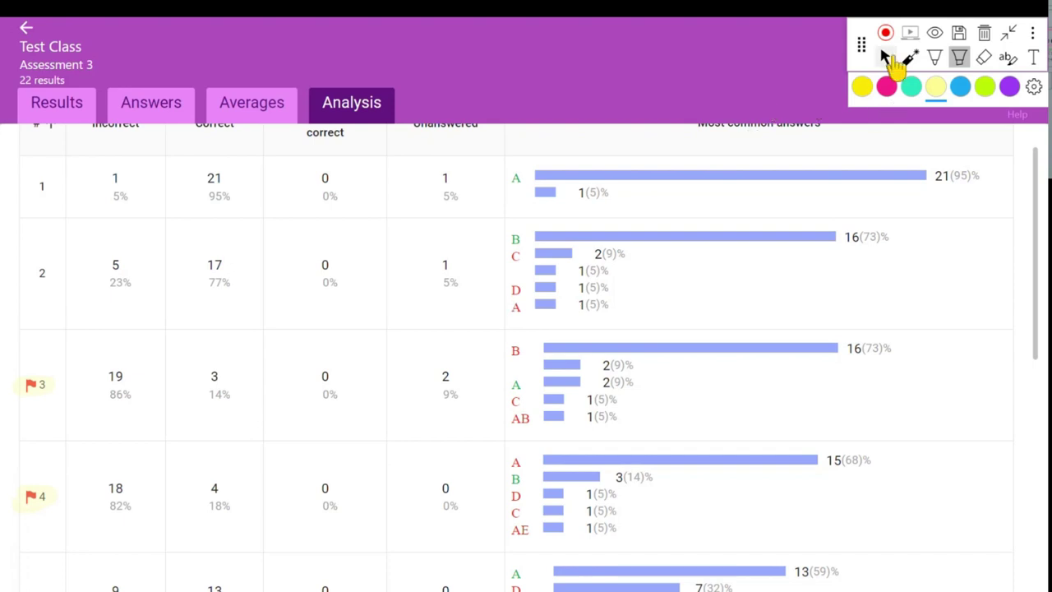
pyautogui.click(938, 60)
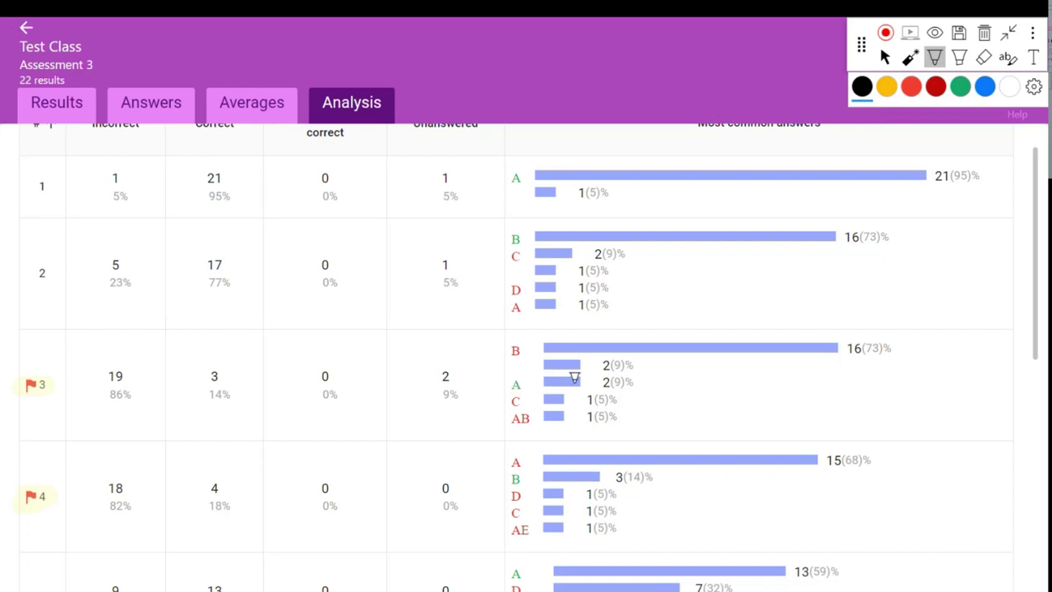
pyautogui.click(863, 51)
pyautogui.moveTo(864, 52); pyautogui.dragTo(869, 168)
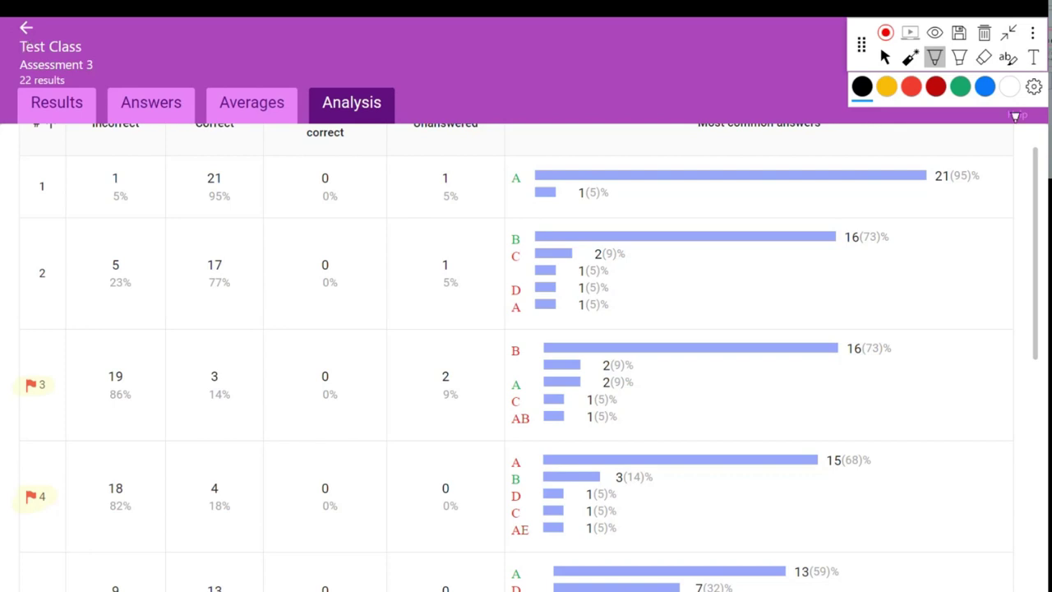
pyautogui.click(884, 57)
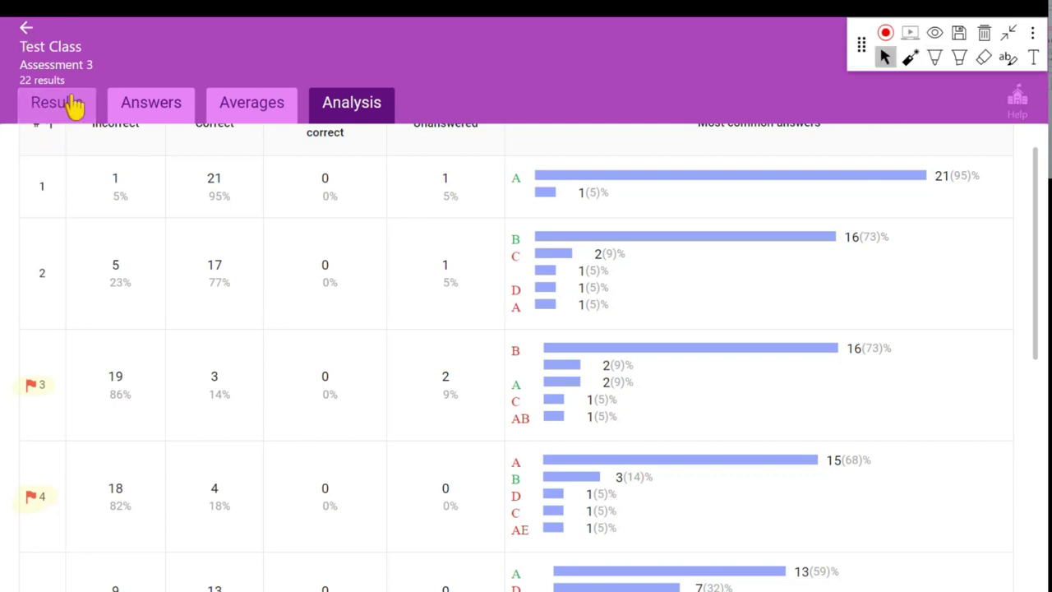
# Draw a black box around the results download option, download the Assessment 3 results and clear the drawing.
pyautogui.click(74, 106)
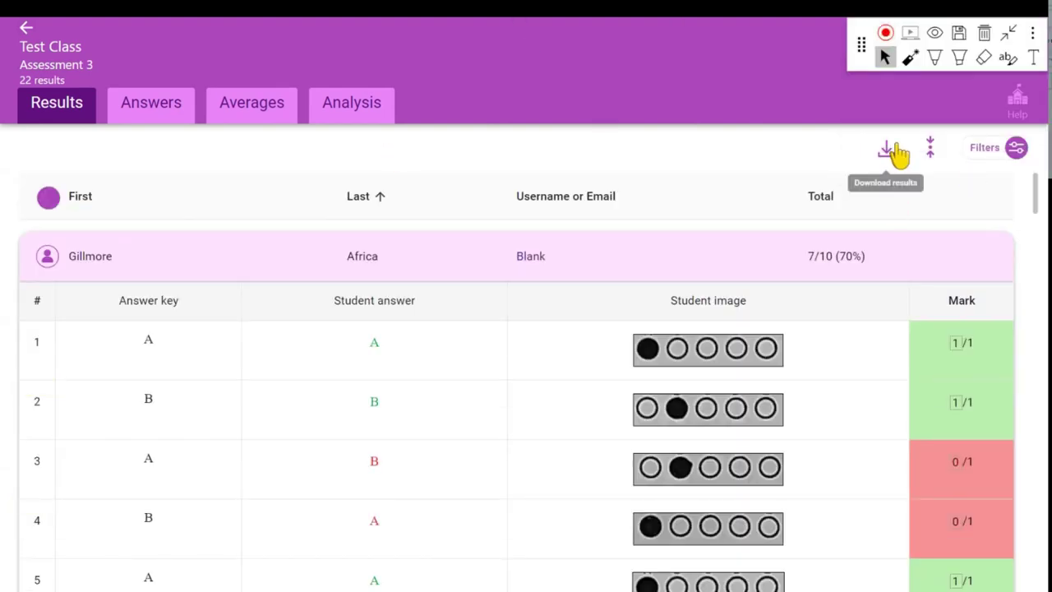
pyautogui.click(934, 57)
pyautogui.moveTo(859, 126)
pyautogui.mouseDown()
pyautogui.moveTo(908, 125)
pyautogui.moveTo(904, 152)
pyautogui.moveTo(864, 181)
pyautogui.moveTo(863, 123)
pyautogui.mouseUp()
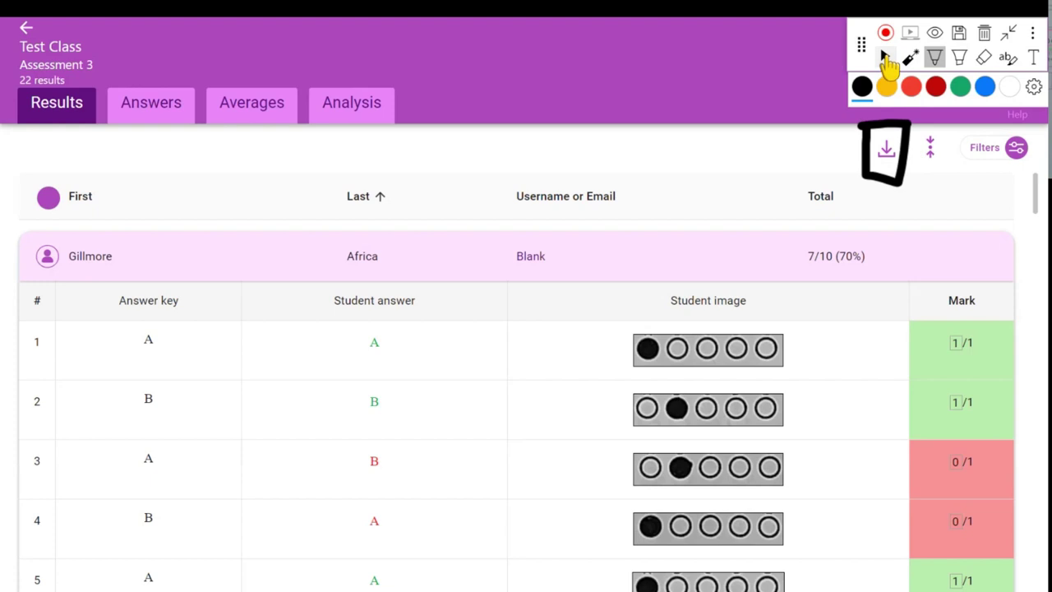
pyautogui.click(885, 57)
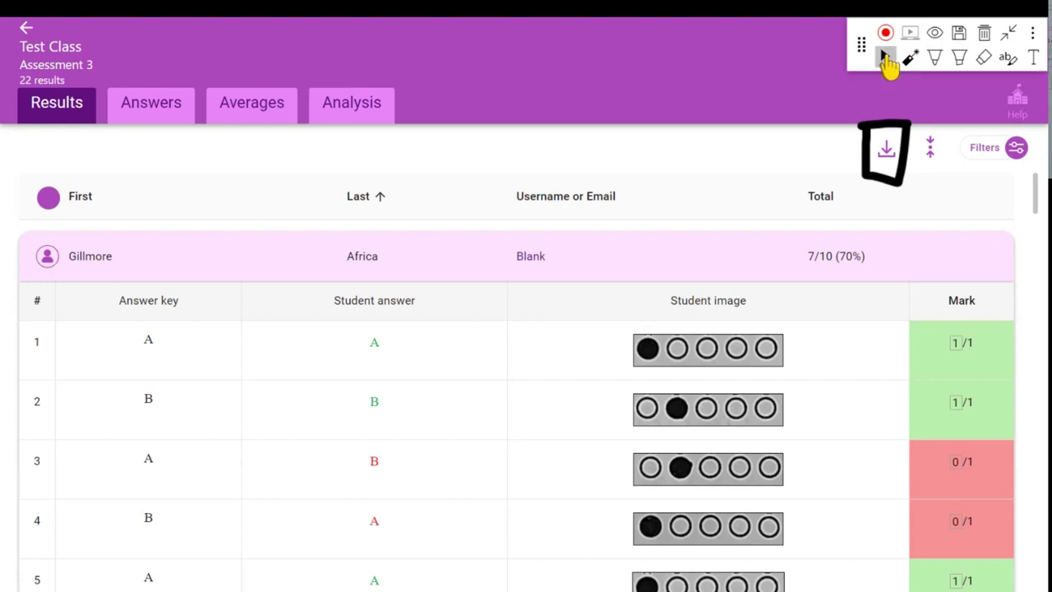
pyautogui.click(887, 153)
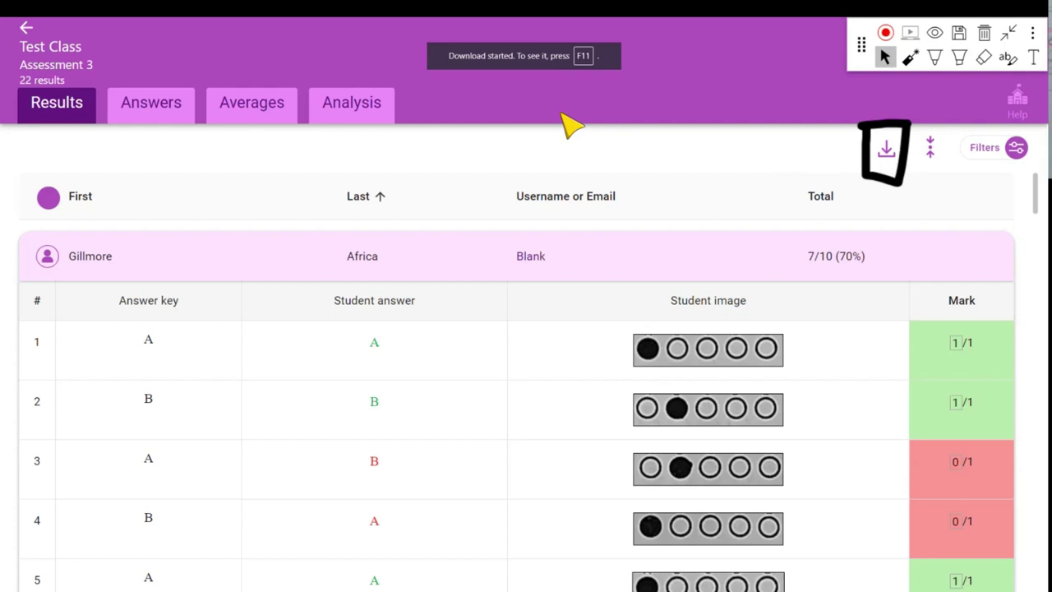
pyautogui.click(984, 33)
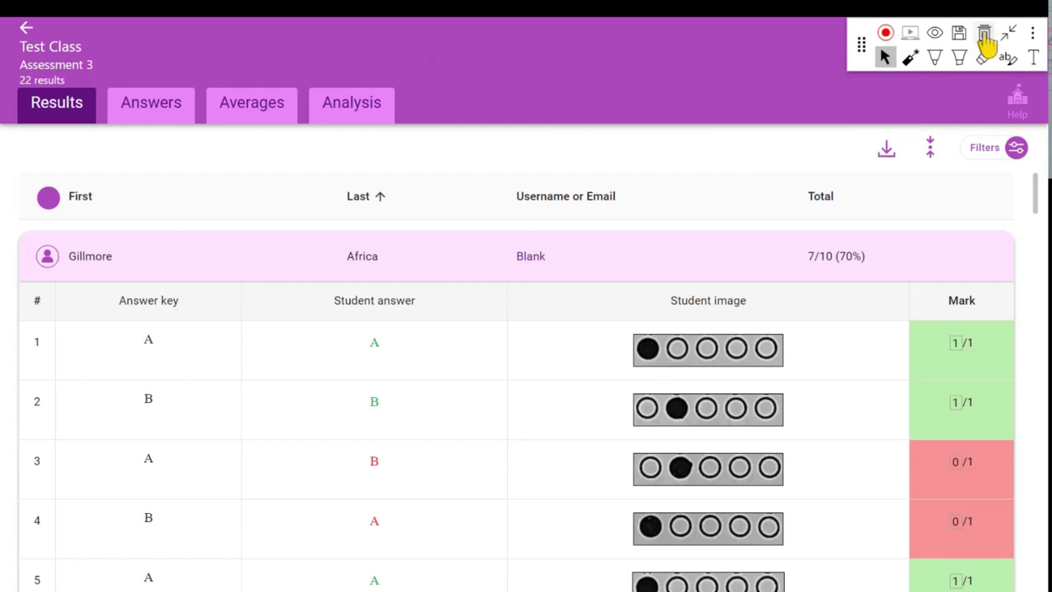
# Return to the SwiftGrade home page and draw a black arrow pointing up at the Test Class card.
pyautogui.click(26, 30)
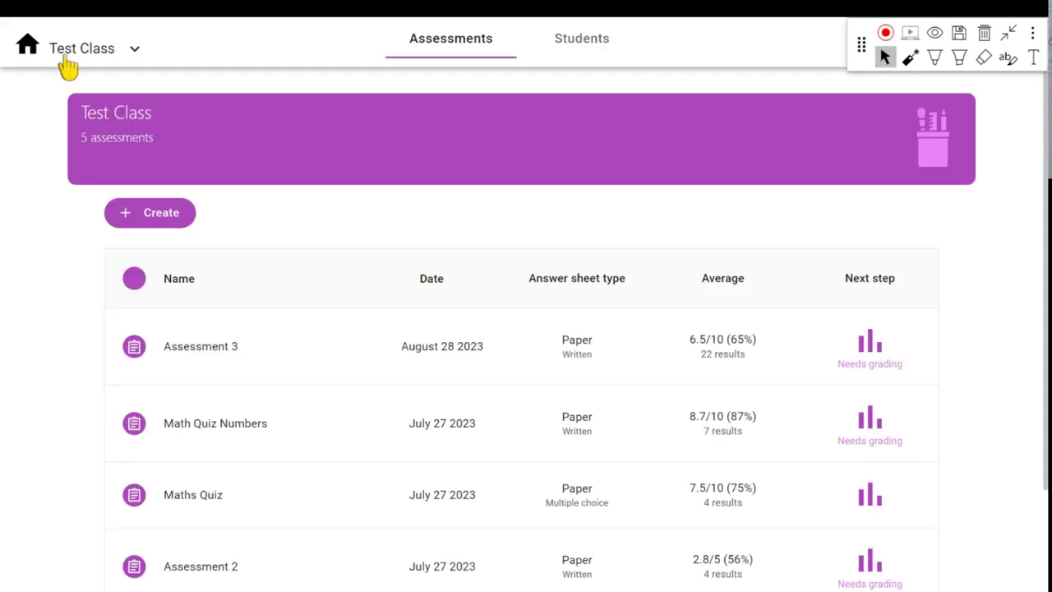
pyautogui.click(28, 48)
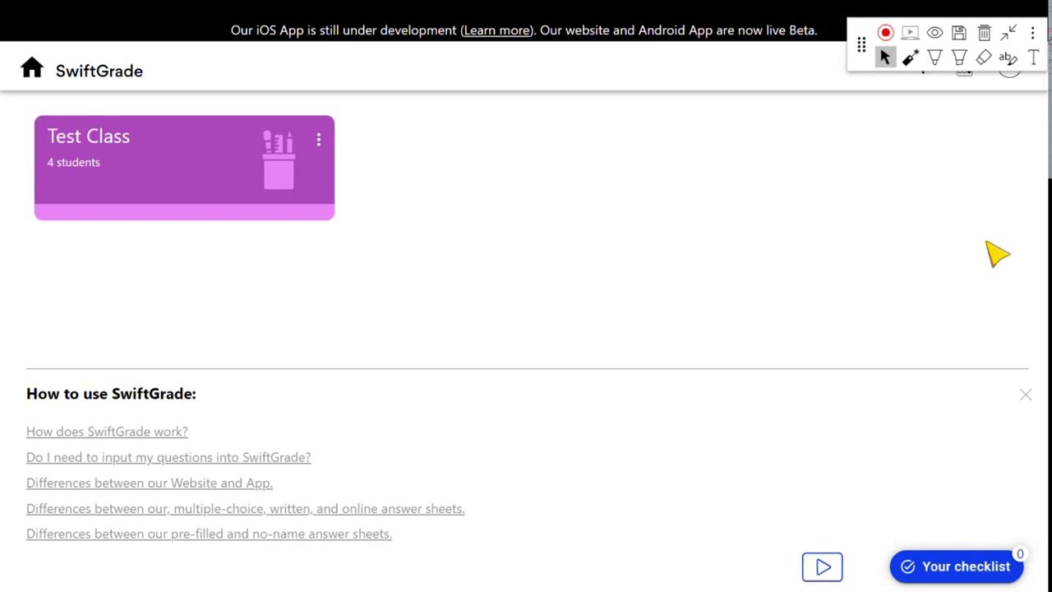
pyautogui.click(937, 59)
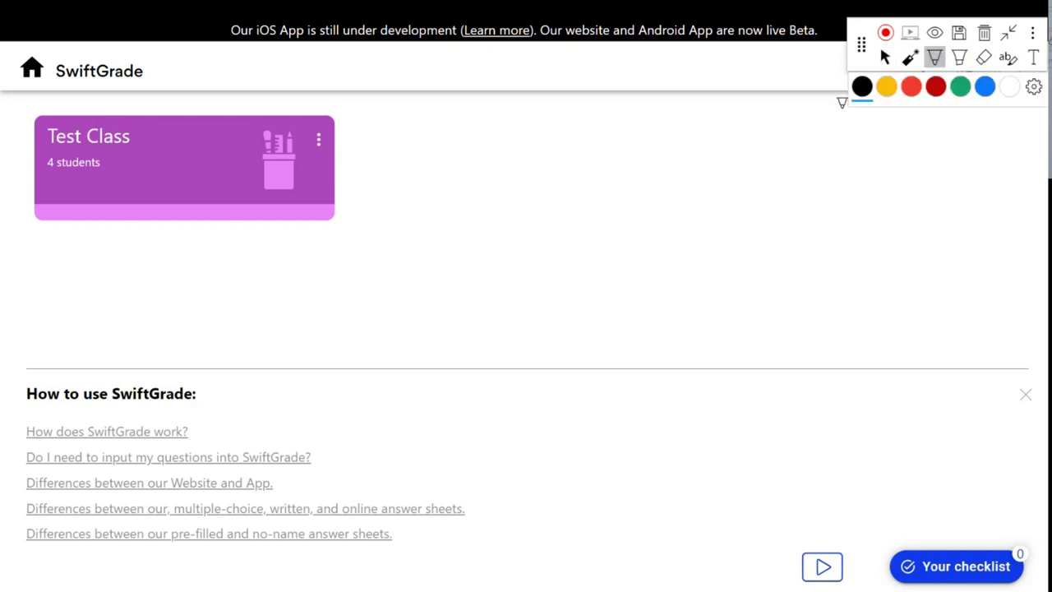
pyautogui.moveTo(40, 345)
pyautogui.mouseDown()
pyautogui.moveTo(19, 241)
pyautogui.moveTo(33, 199)
pyautogui.moveTo(36, 244)
pyautogui.mouseUp()
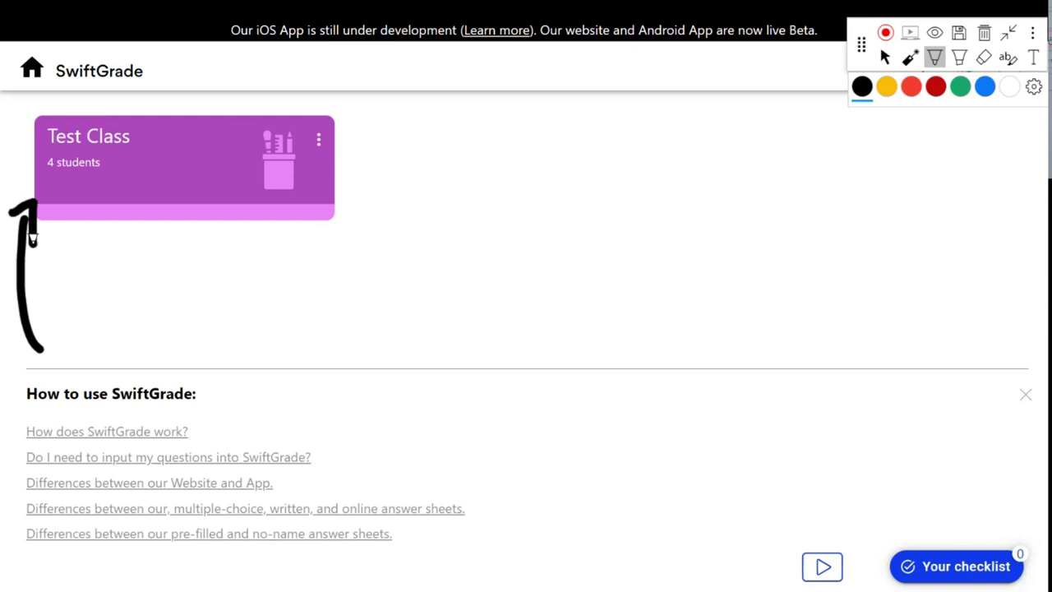
pyautogui.click(888, 55)
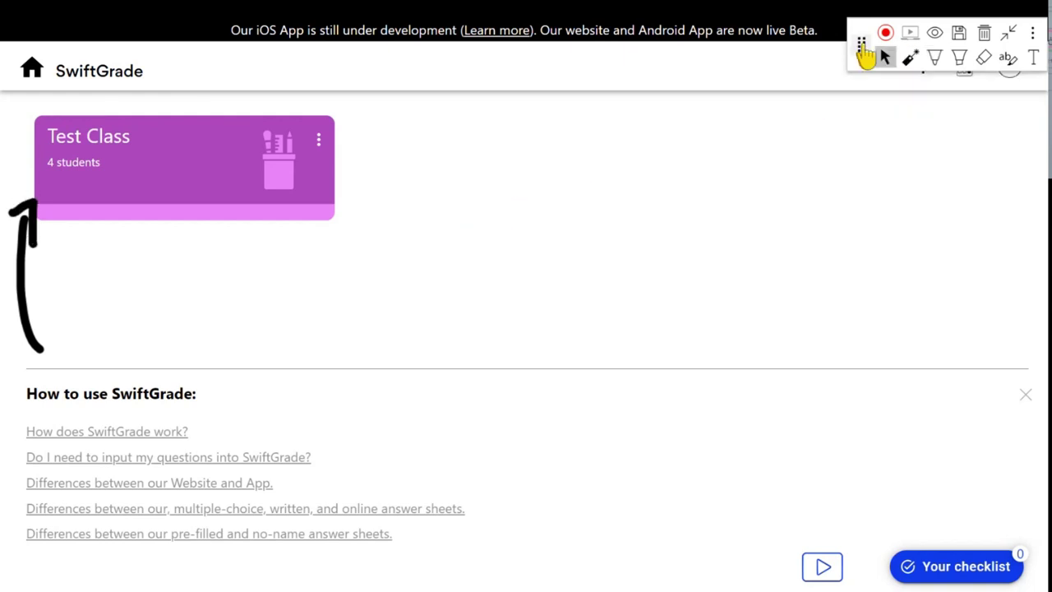
# Move the annotation toolbar off the page header and draw a black arrow pointing at the answer sheet printing option.
pyautogui.moveTo(860, 46); pyautogui.dragTo(861, 120)
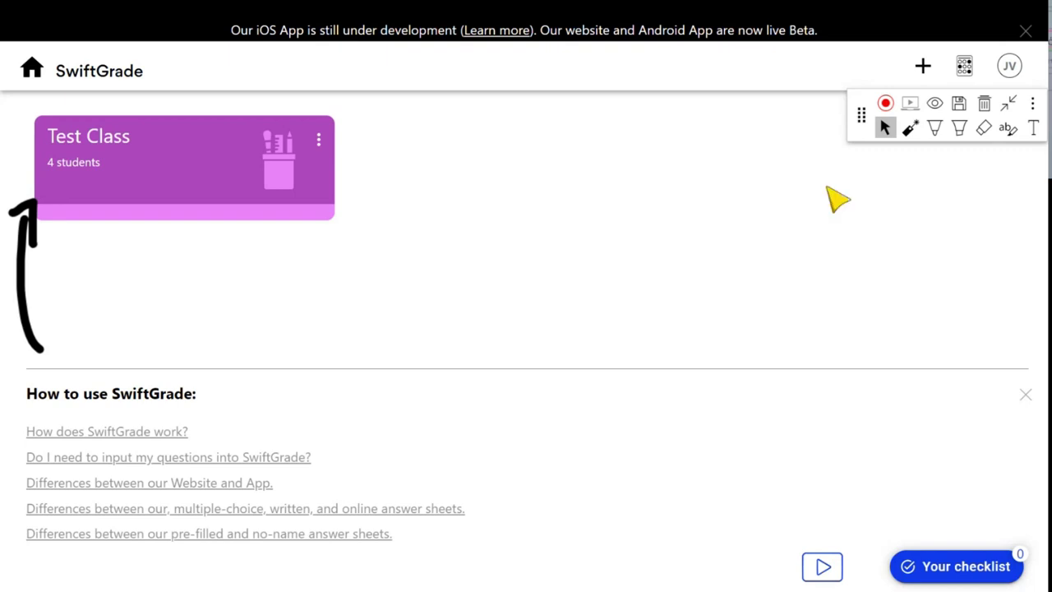
pyautogui.click(936, 127)
pyautogui.moveTo(965, 105)
pyautogui.mouseDown()
pyautogui.moveTo(960, 77)
pyautogui.moveTo(950, 89)
pyautogui.moveTo(976, 82)
pyautogui.mouseUp()
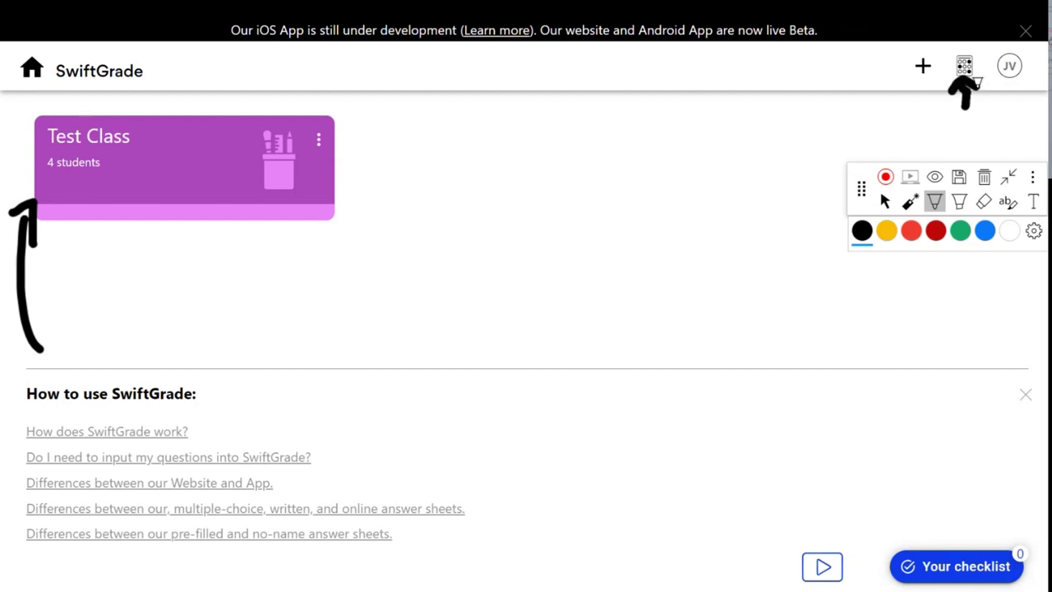
pyautogui.click(885, 201)
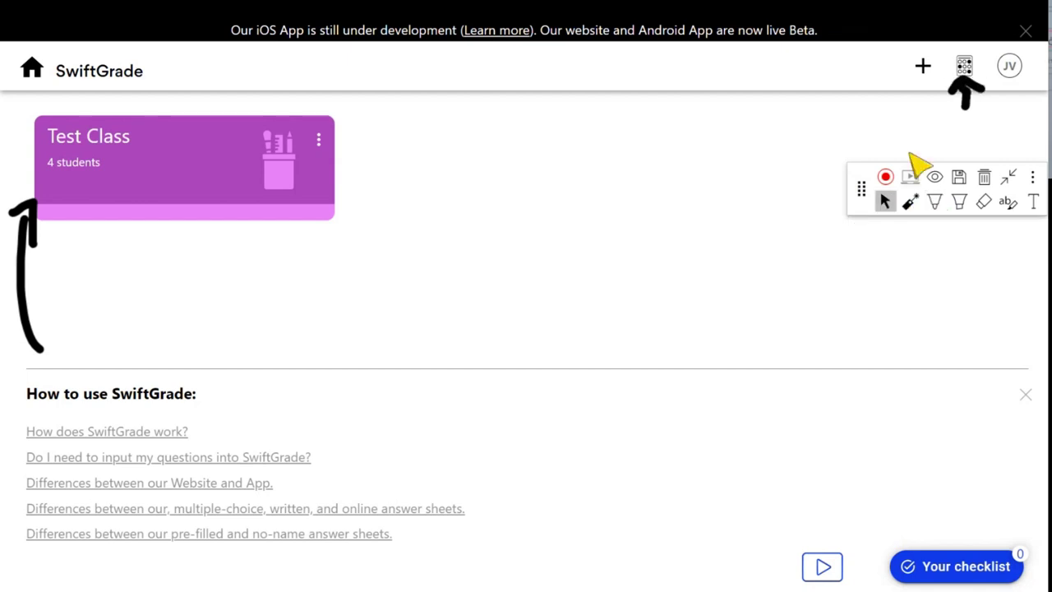
# Open the multiple-choice answer sheet printing page, clear the drawn arrows and move the annotation toolbar off the sheet preview.
pyautogui.click(963, 69)
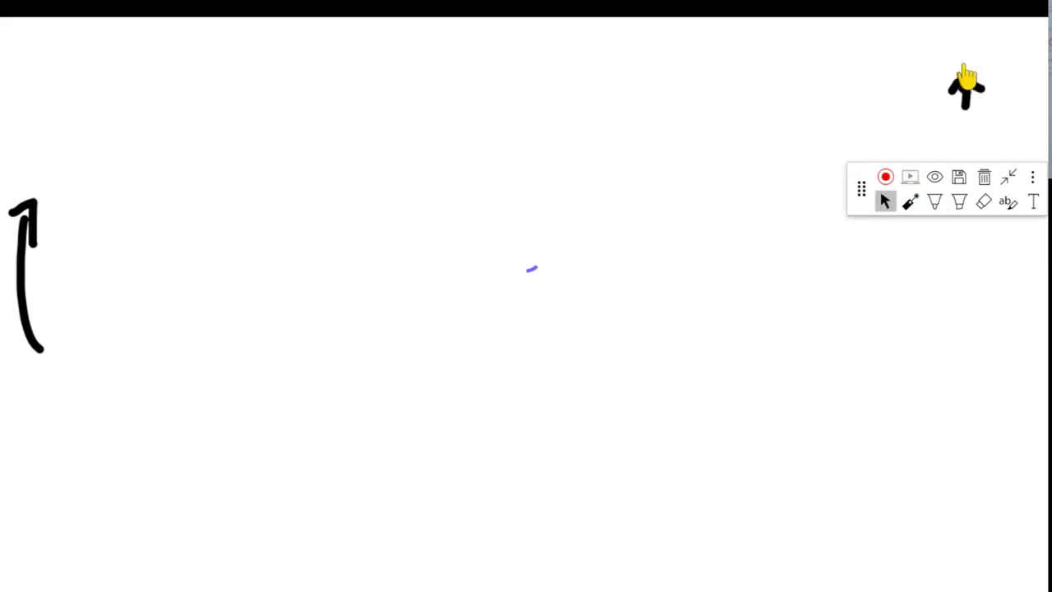
pyautogui.click(984, 178)
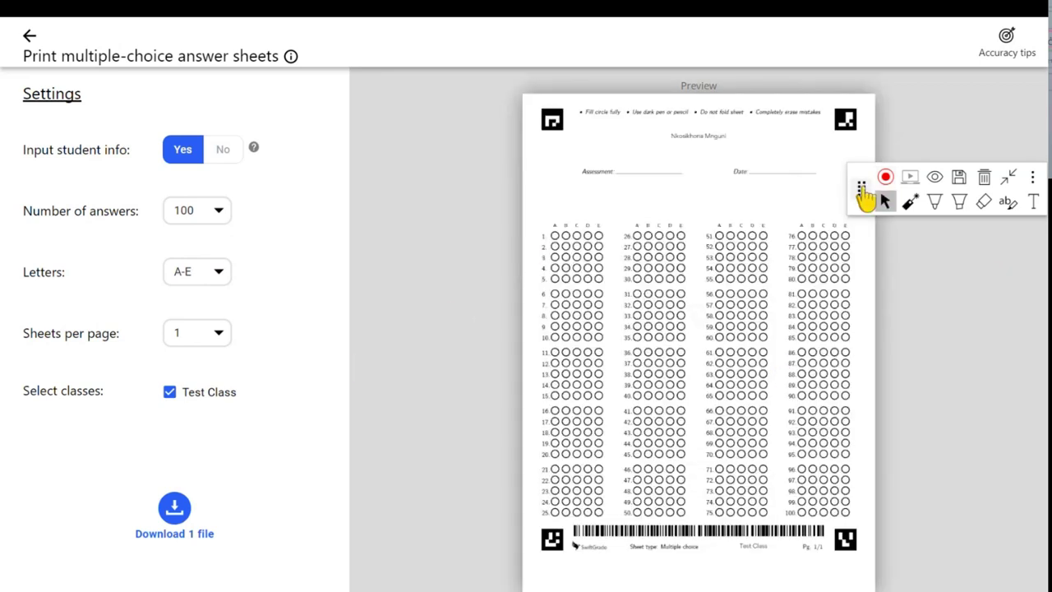
pyautogui.click(863, 196)
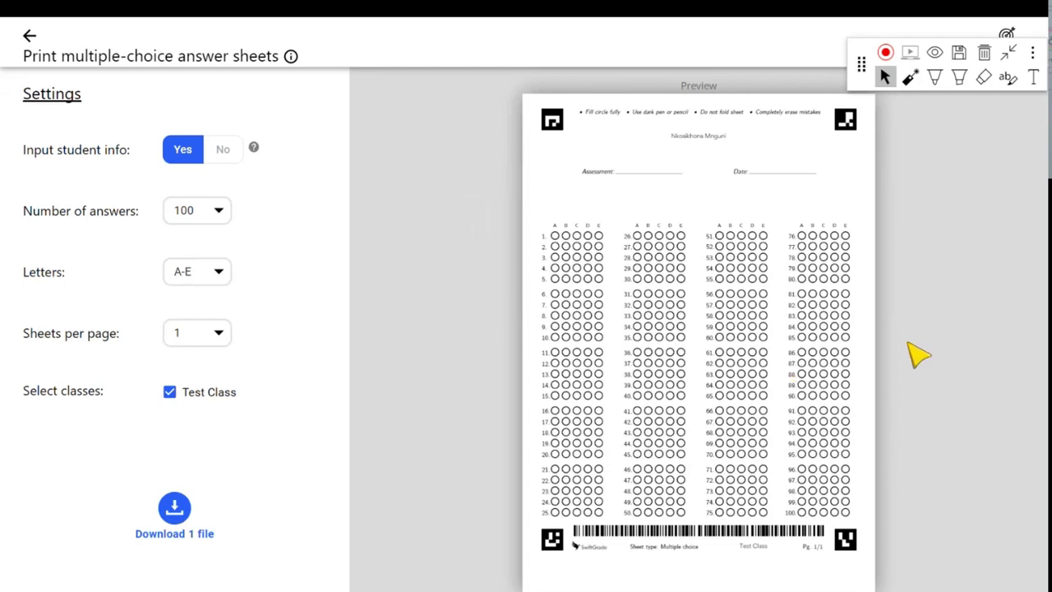
# Return to the home page, move the annotation toolbar off the header and create a class named New Class.
pyautogui.click(27, 38)
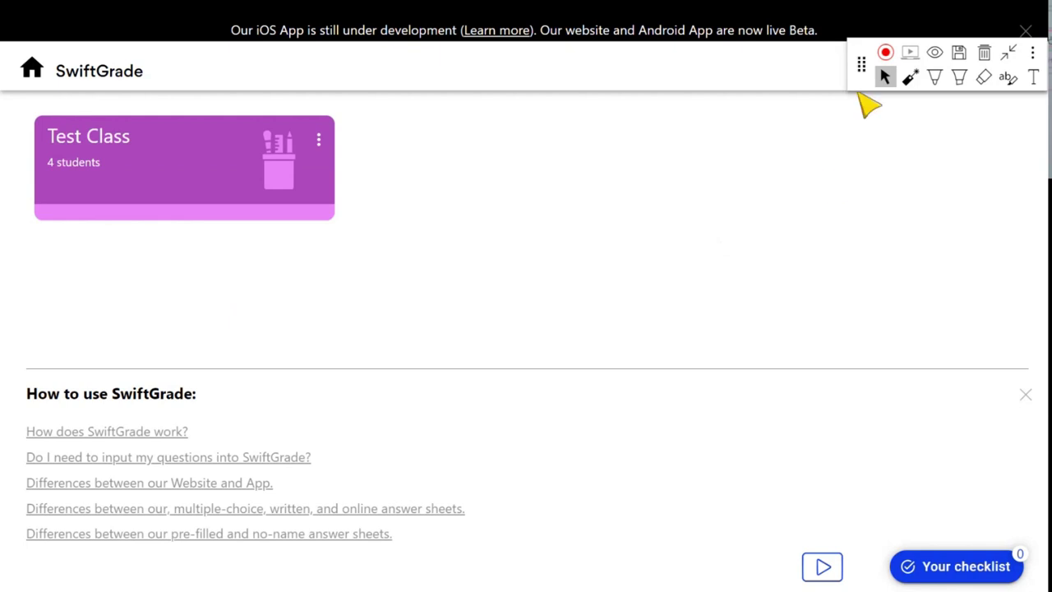
pyautogui.moveTo(862, 66)
pyautogui.mouseDown()
pyautogui.moveTo(460, 255)
pyautogui.moveTo(2, 306)
pyautogui.mouseUp()
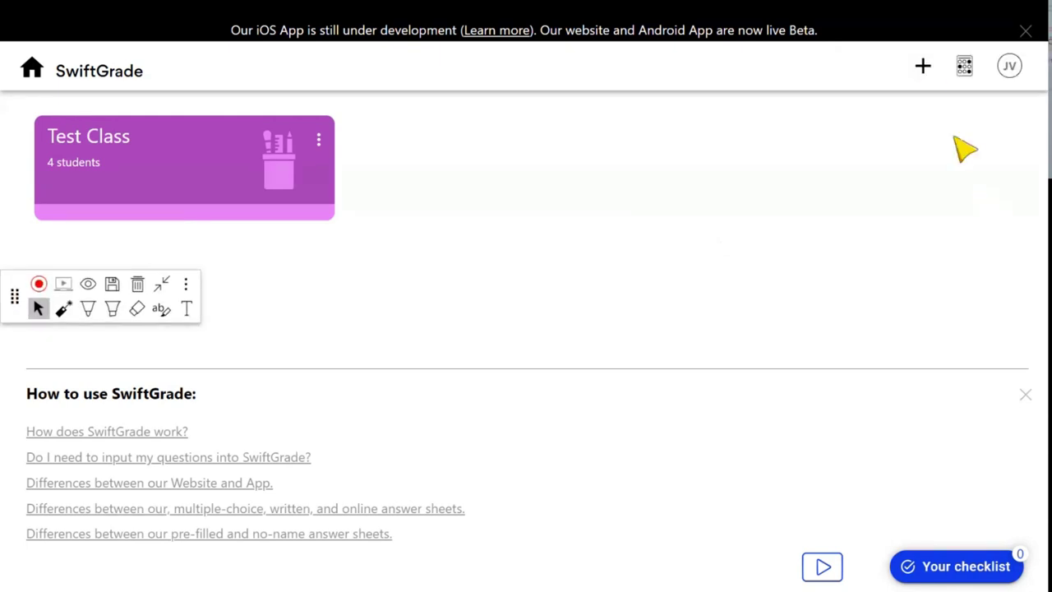
pyautogui.click(923, 76)
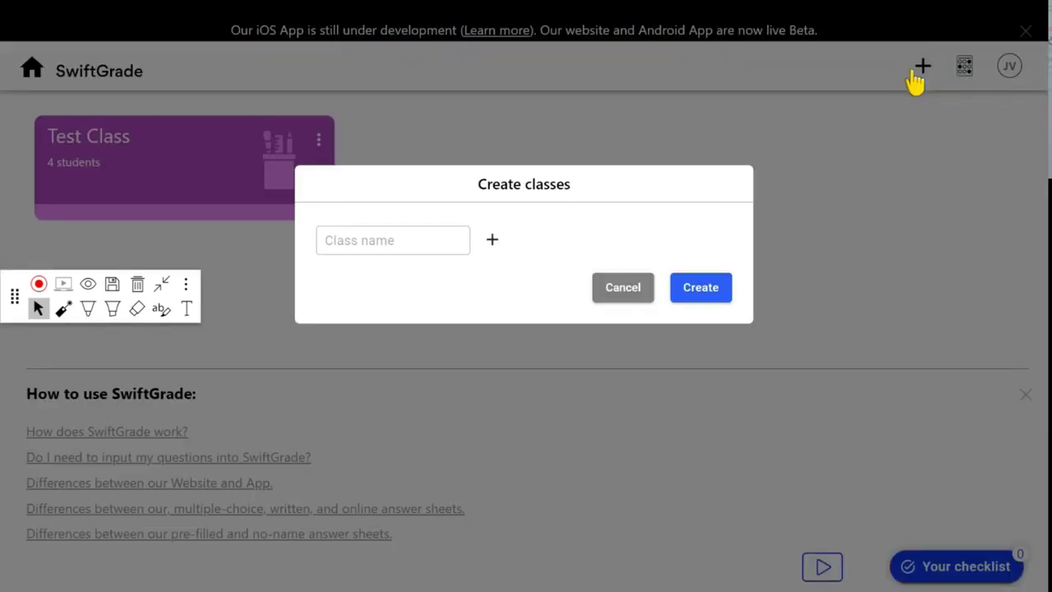
pyautogui.click(348, 245)
pyautogui.write('New Class')
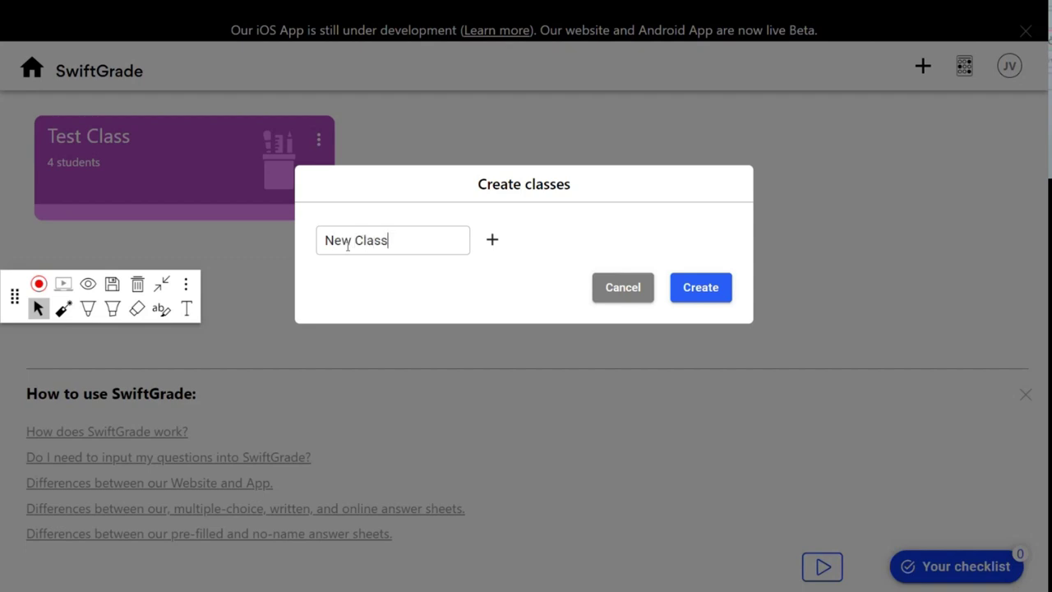
pyautogui.click(696, 295)
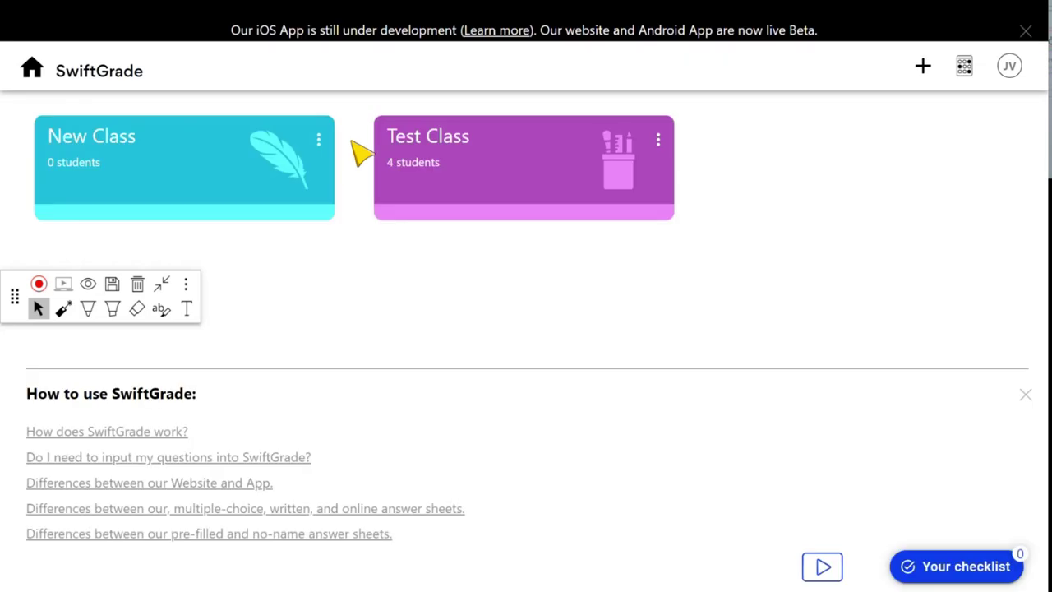
# Open New Class, draw a black arrow pointing at the Students section name and open that section.
pyautogui.click(194, 178)
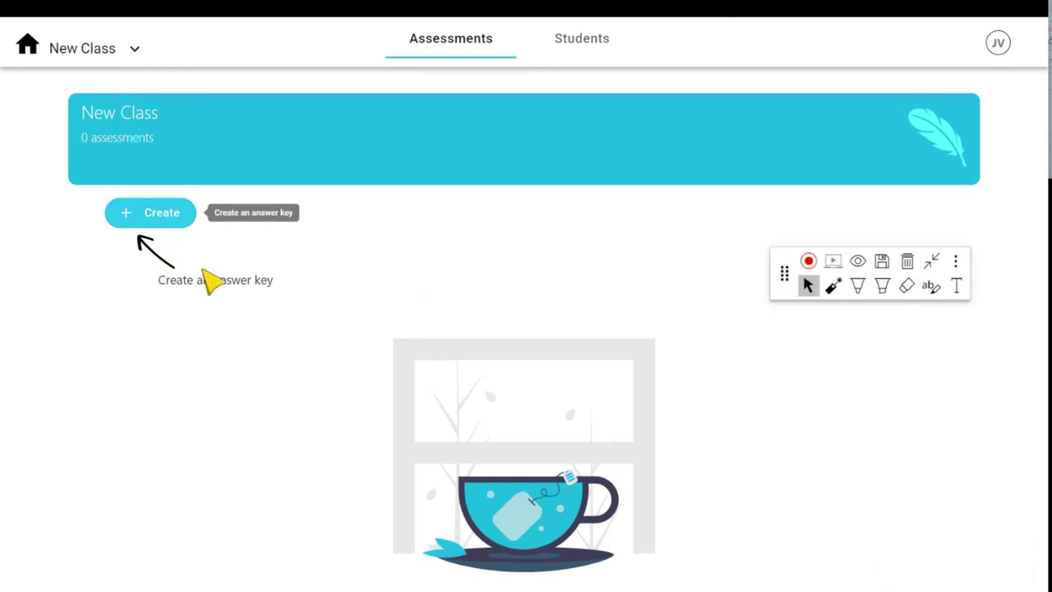
pyautogui.click(857, 286)
pyautogui.moveTo(753, 35)
pyautogui.mouseDown()
pyautogui.moveTo(614, 35)
pyautogui.moveTo(637, 52)
pyautogui.mouseUp()
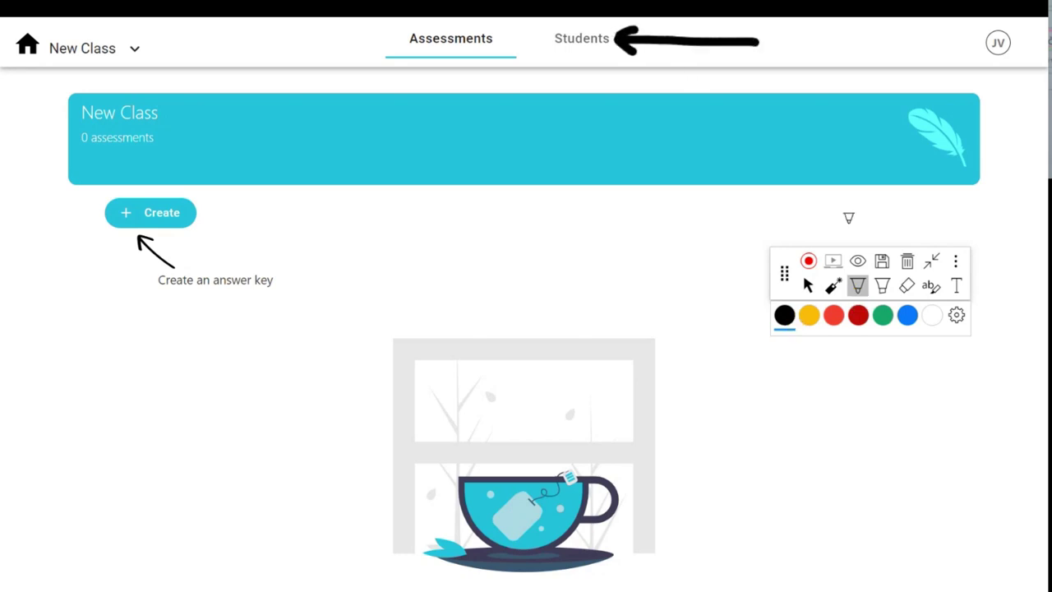
pyautogui.click(579, 48)
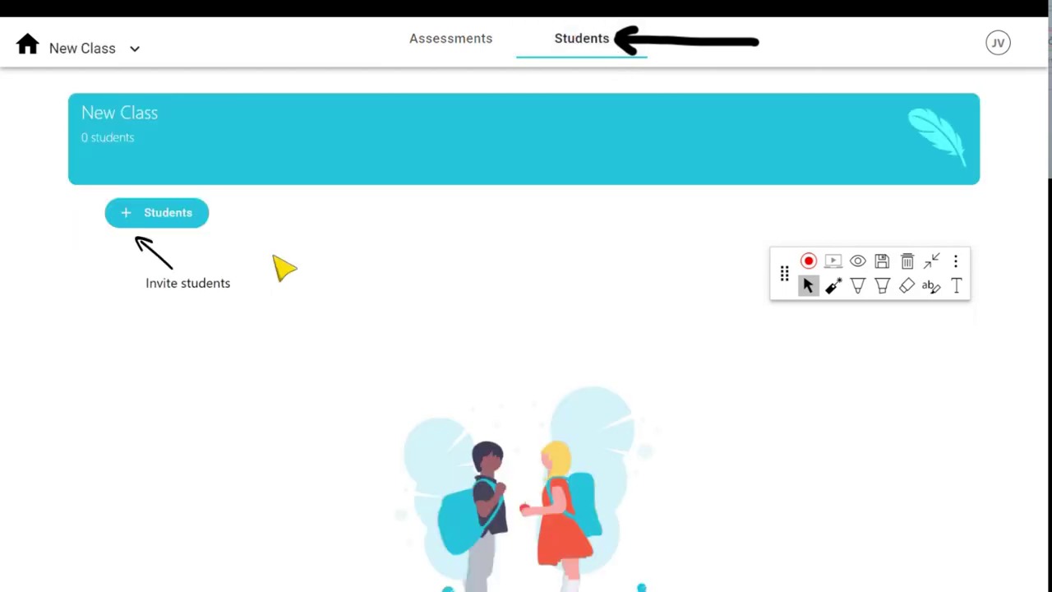
# Open the student enrolment options and draw a dark red box around the Invite students option.
pyautogui.click(123, 220)
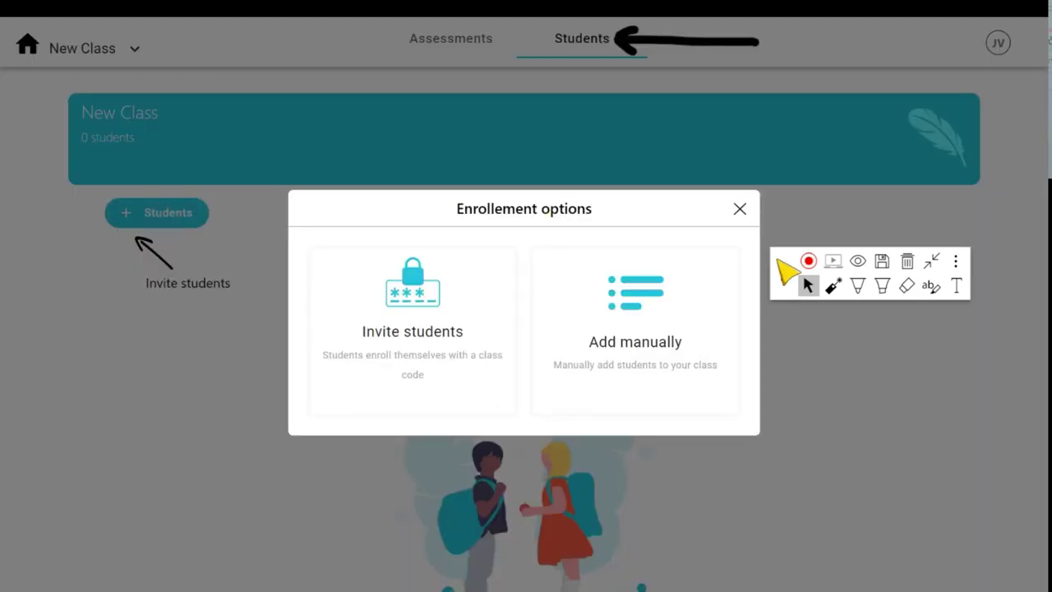
pyautogui.click(859, 288)
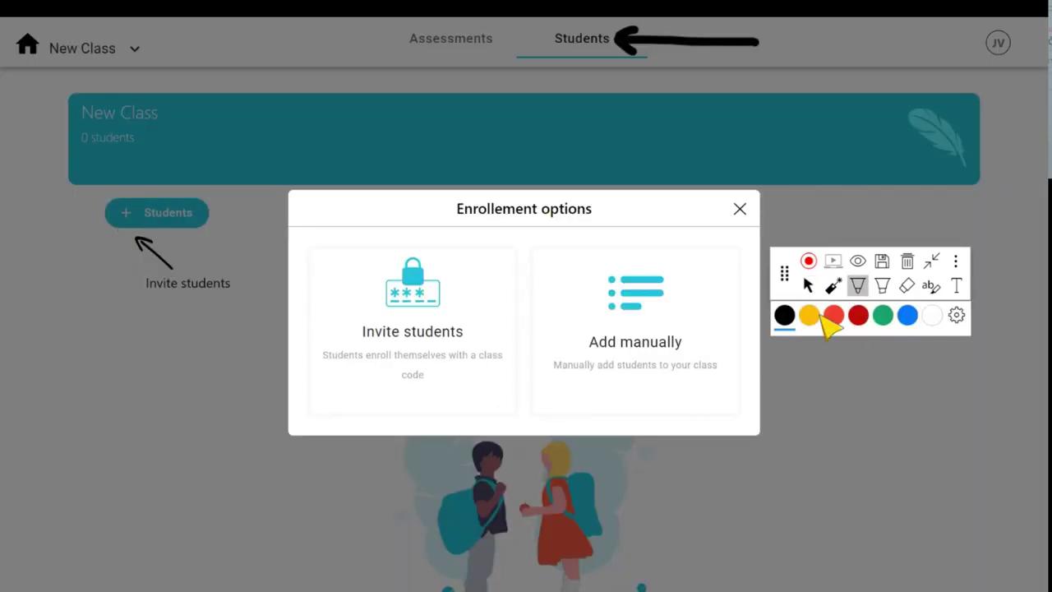
pyautogui.click(858, 317)
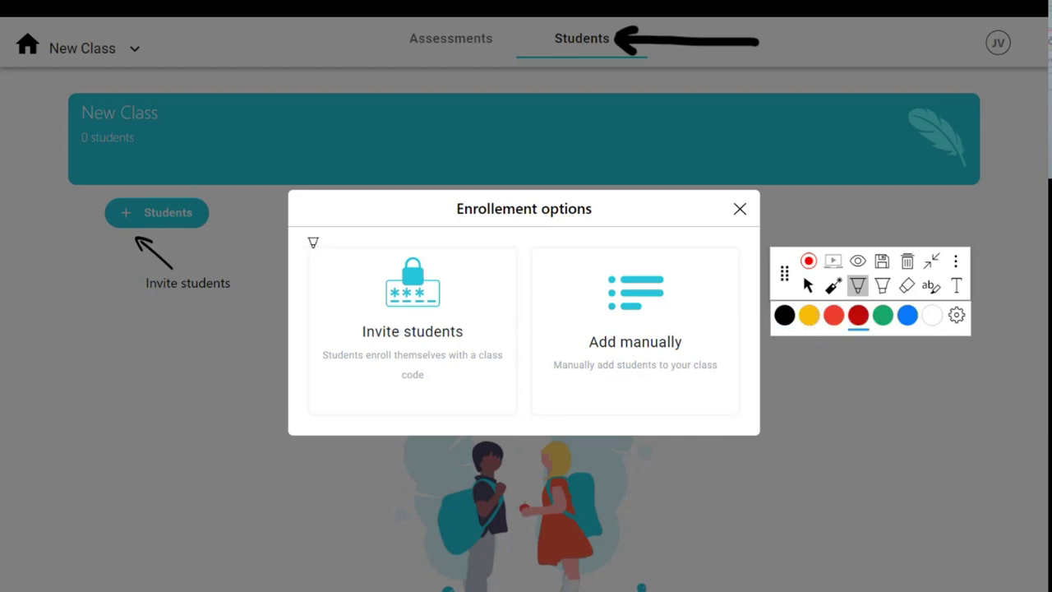
pyautogui.moveTo(307, 240)
pyautogui.mouseDown()
pyautogui.moveTo(513, 246)
pyautogui.moveTo(516, 405)
pyautogui.moveTo(308, 404)
pyautogui.moveTo(309, 240)
pyautogui.mouseUp()
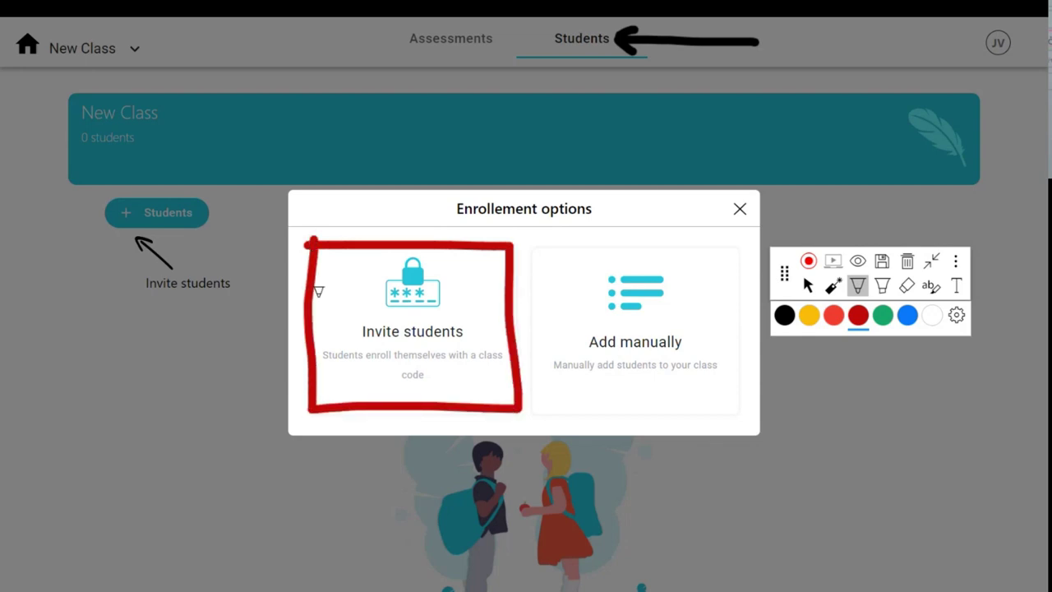
# Replace the drawings with a dark red box around Add manually, then open the manual student entry form and clear the box.
pyautogui.click(908, 263)
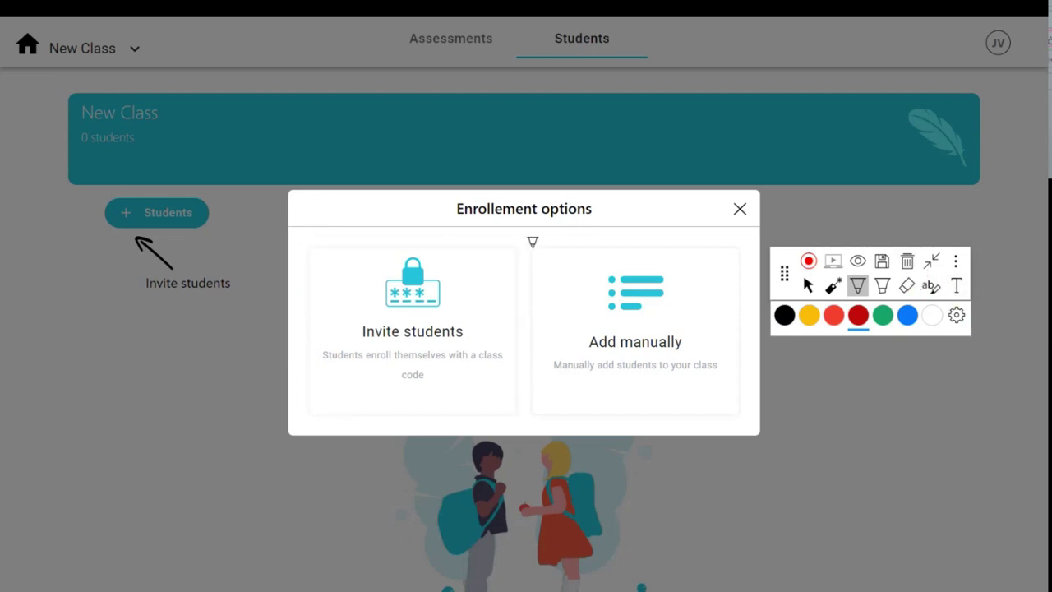
pyautogui.moveTo(532, 242)
pyautogui.mouseDown()
pyautogui.moveTo(745, 240)
pyautogui.moveTo(751, 442)
pyautogui.moveTo(529, 409)
pyautogui.moveTo(532, 245)
pyautogui.mouseUp()
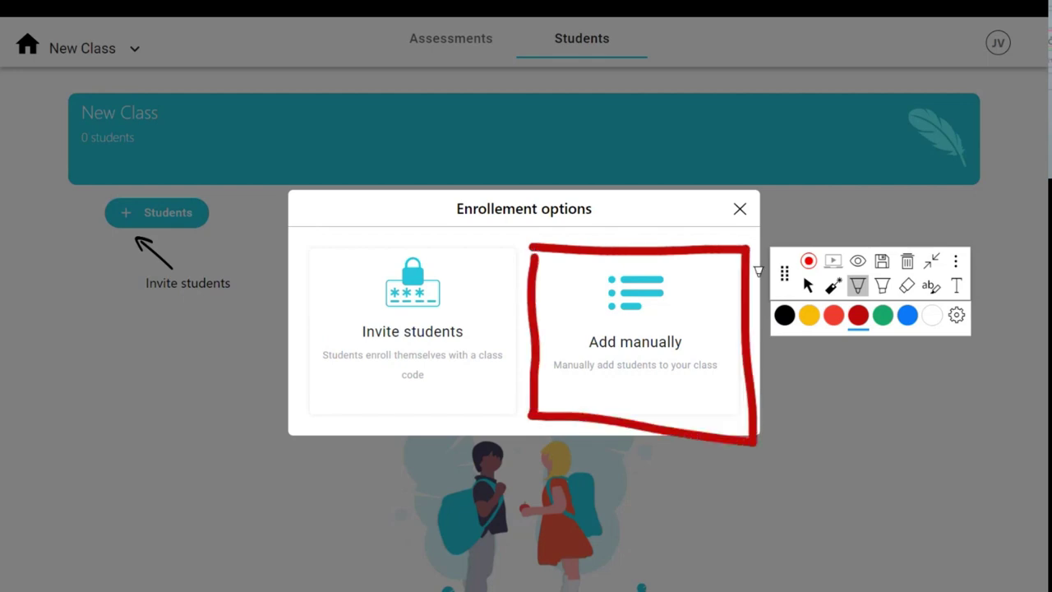
pyautogui.click(808, 285)
pyautogui.click(627, 322)
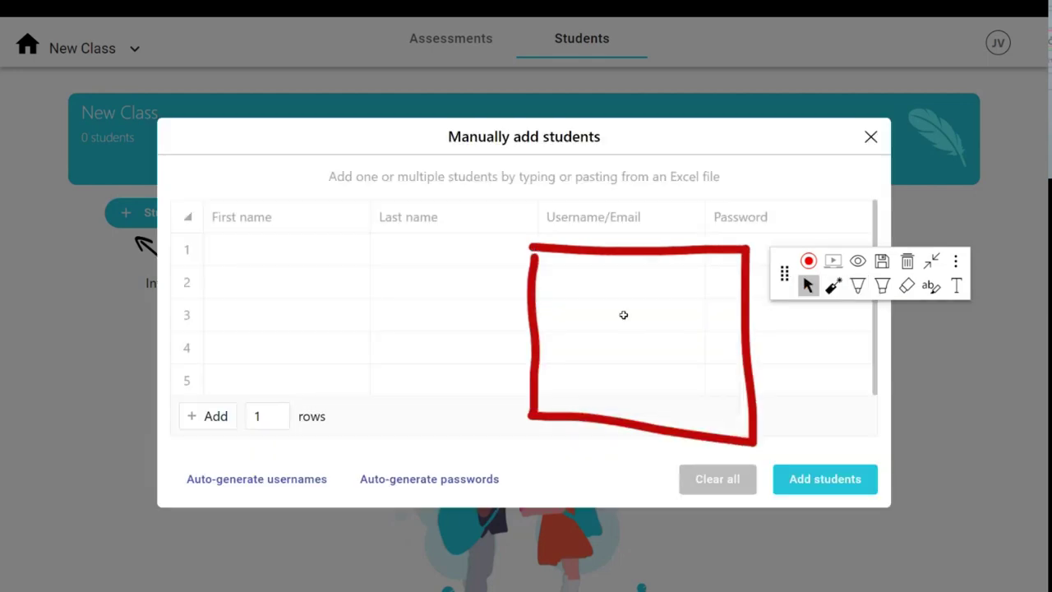
pyautogui.click(907, 261)
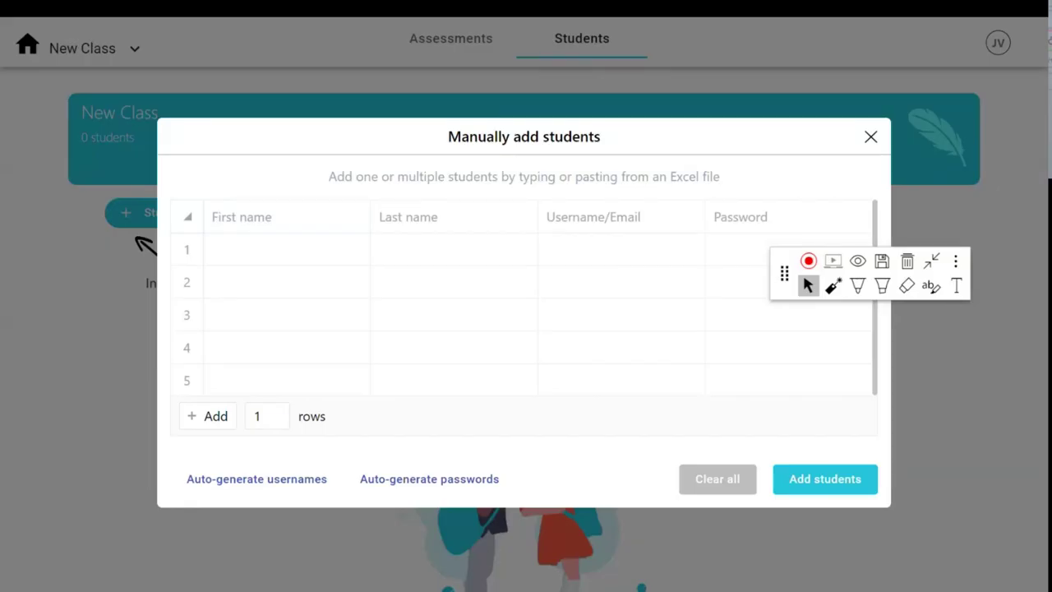
# Try to paste an item from the clipboard history into the First name cell of row 1.
pyautogui.click(251, 250)
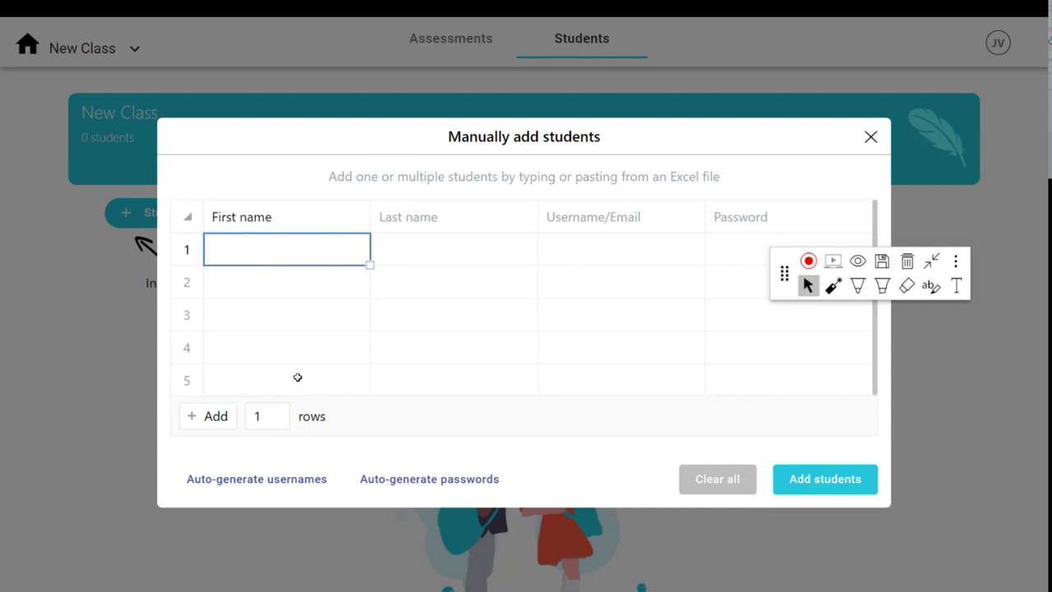
pyautogui.doubleClick(248, 251)
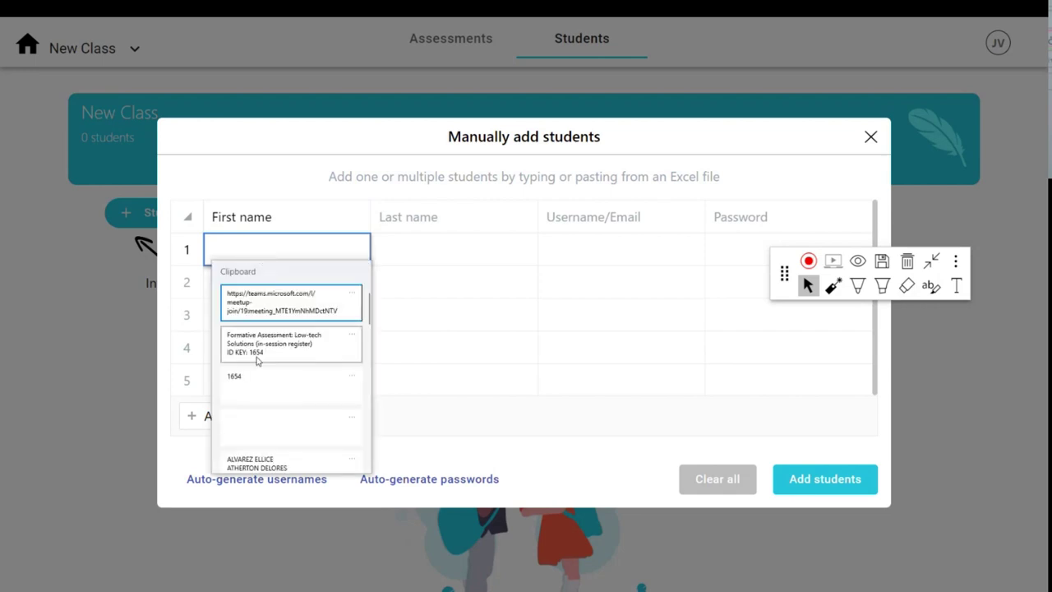
pyautogui.scroll(-2, 259, 361)
pyautogui.click(264, 408)
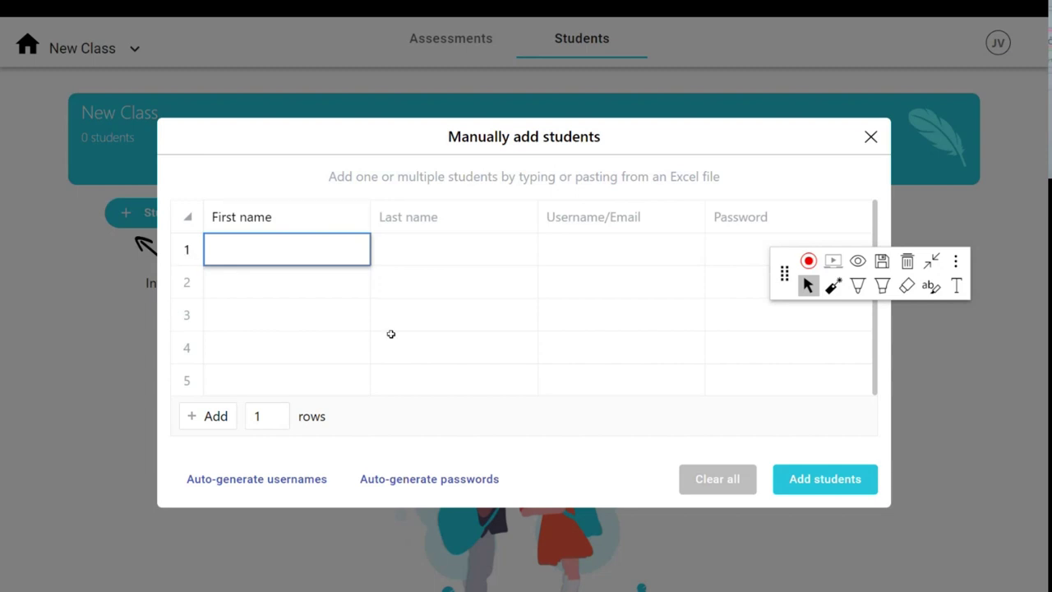
pyautogui.click(303, 256)
pyautogui.click(614, 252)
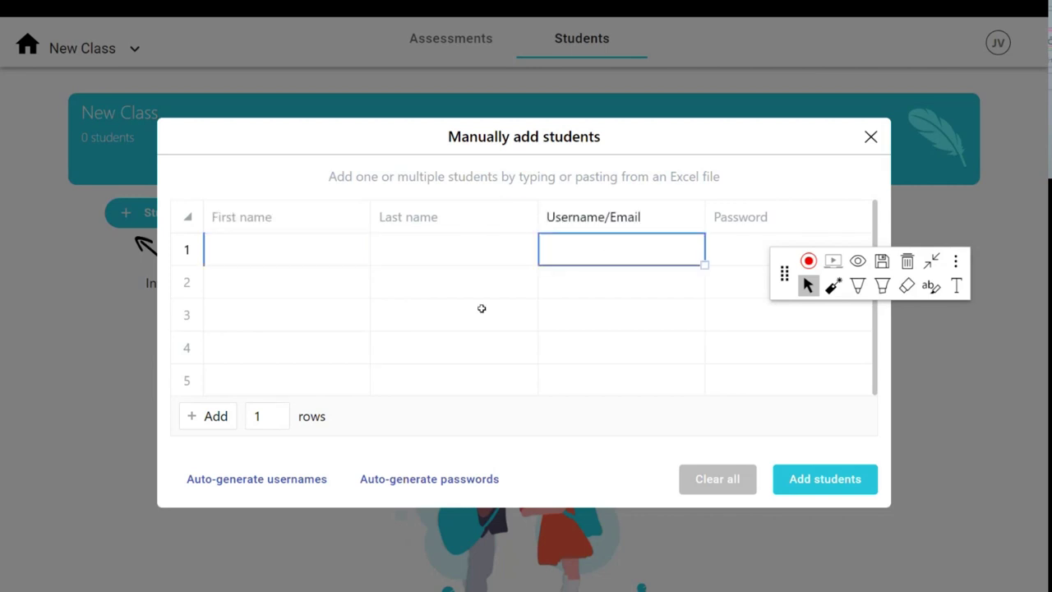
# Move the annotation toolbar off the student table and draw a dark red box around the Username/Email and Password headers.
pyautogui.moveTo(787, 276); pyautogui.dragTo(885, 63)
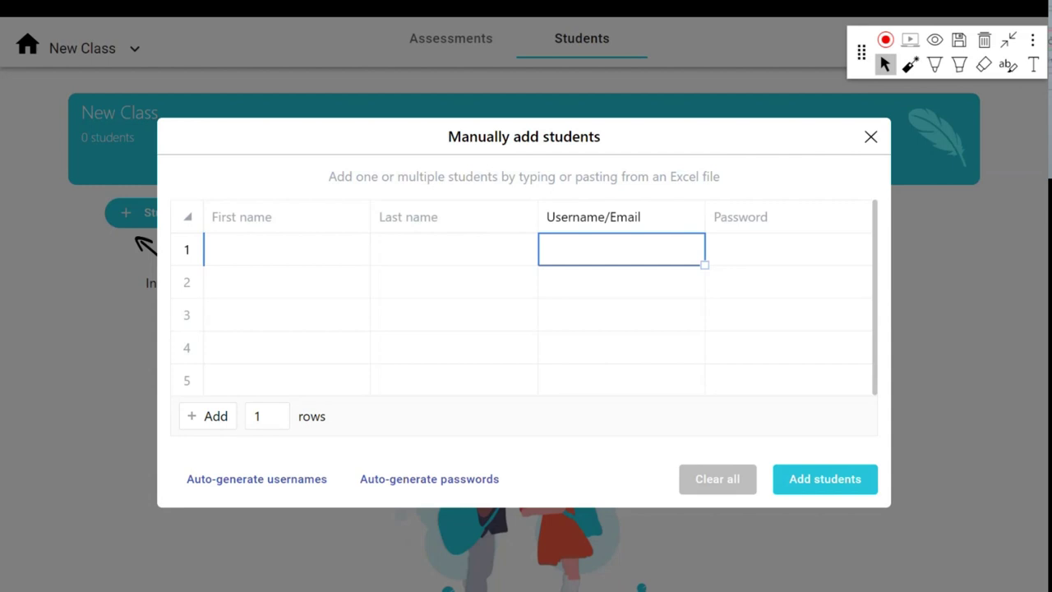
pyautogui.click(936, 64)
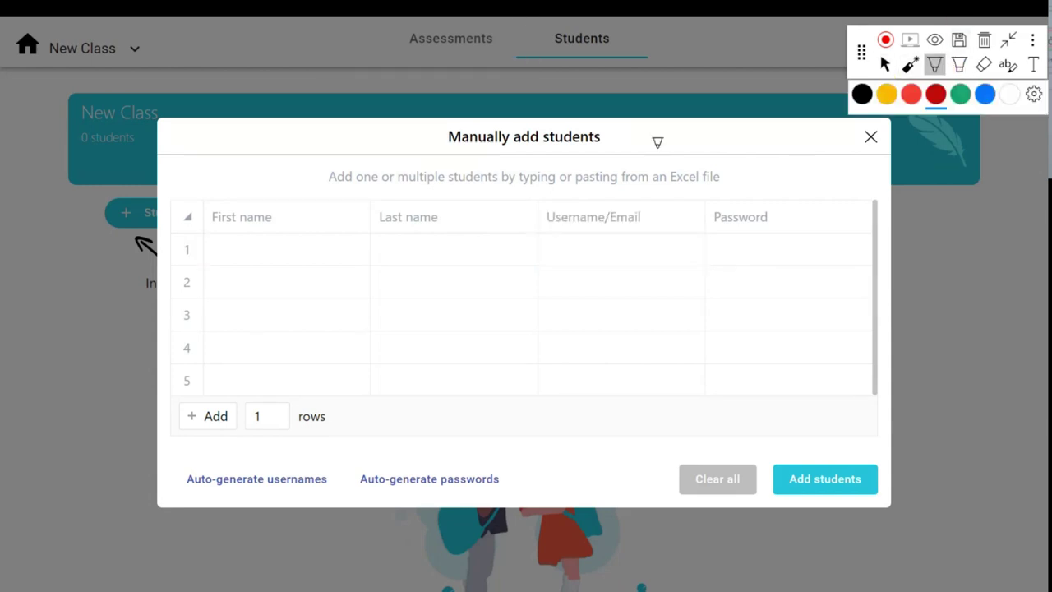
pyautogui.moveTo(535, 190)
pyautogui.mouseDown()
pyautogui.moveTo(873, 188)
pyautogui.moveTo(873, 239)
pyautogui.moveTo(543, 238)
pyautogui.moveTo(527, 192)
pyautogui.mouseUp()
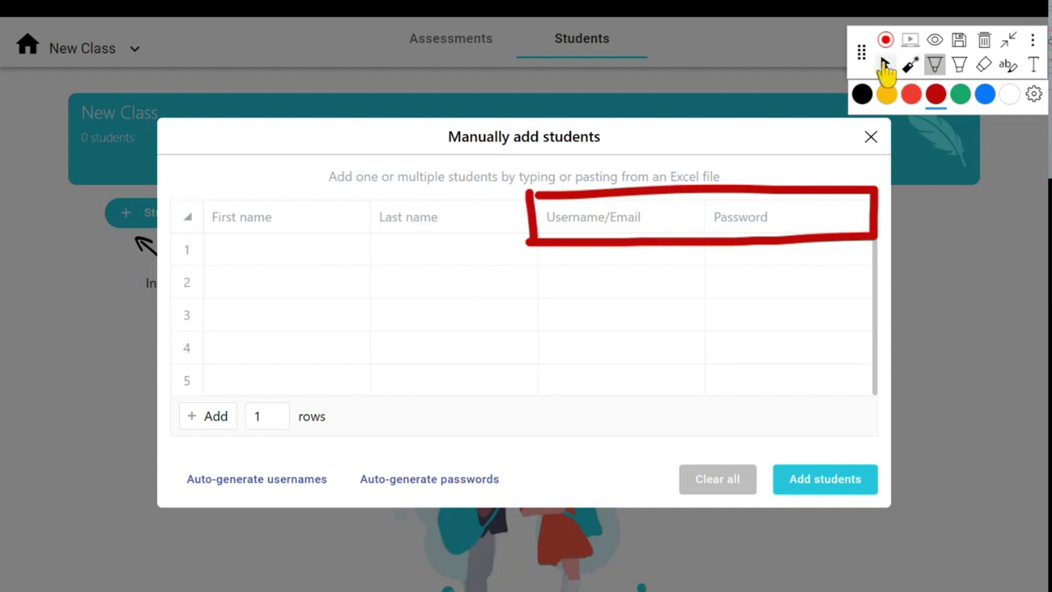
pyautogui.click(884, 66)
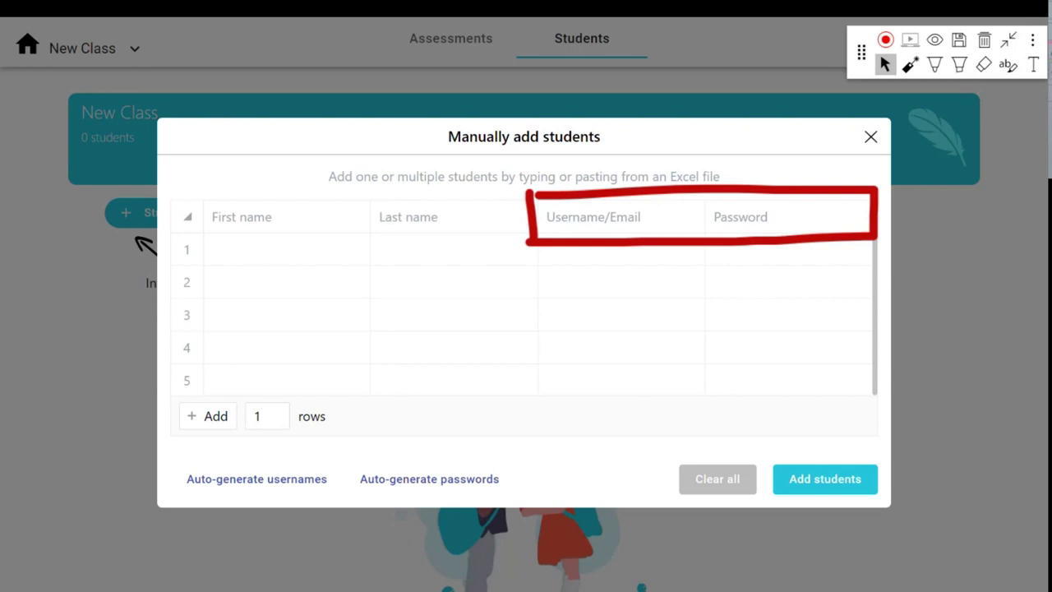
# Paste the copied list of student names starting in the First name cell of row 1 and clear the drawn box.
pyautogui.click(269, 258)
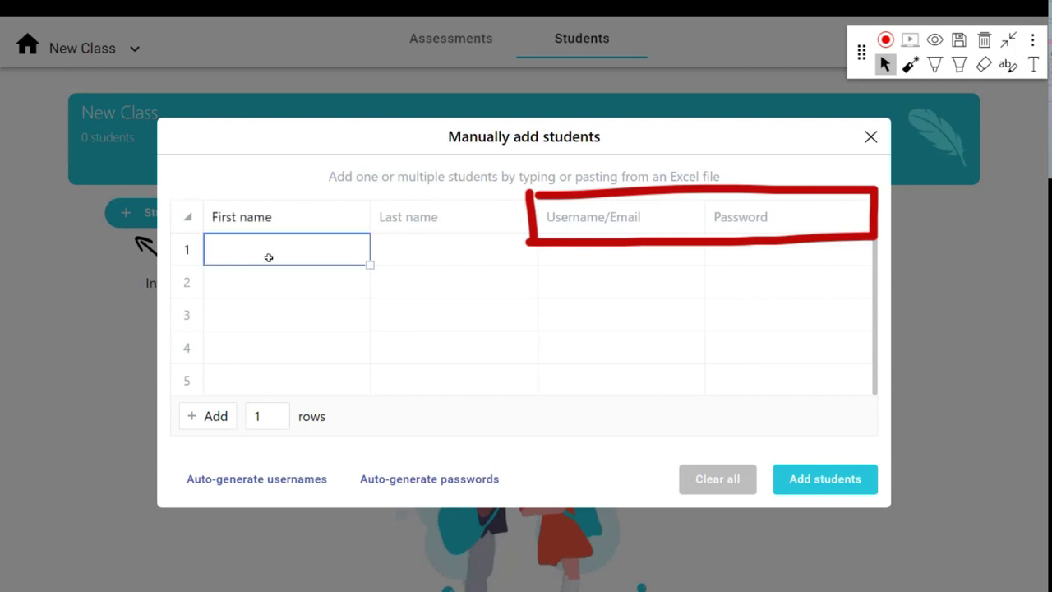
pyautogui.hotkey('ctrl', 'v')
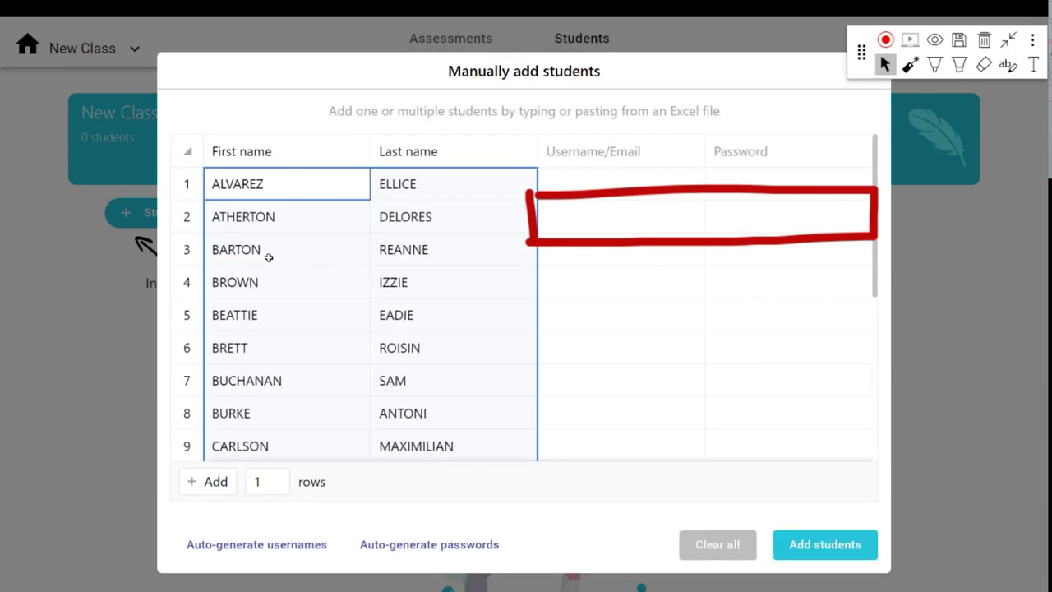
pyautogui.click(320, 317)
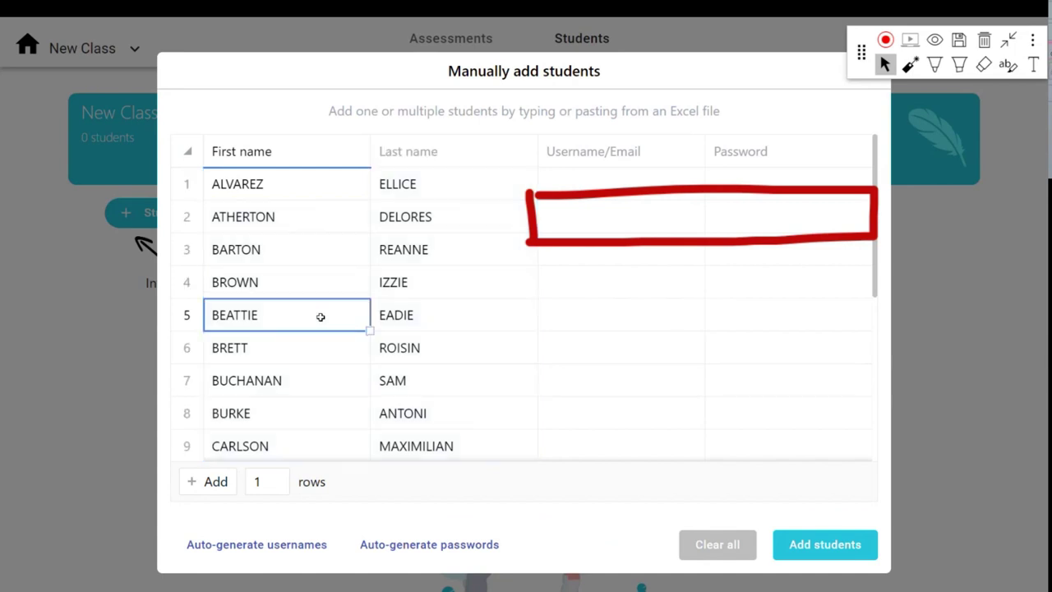
pyautogui.click(985, 43)
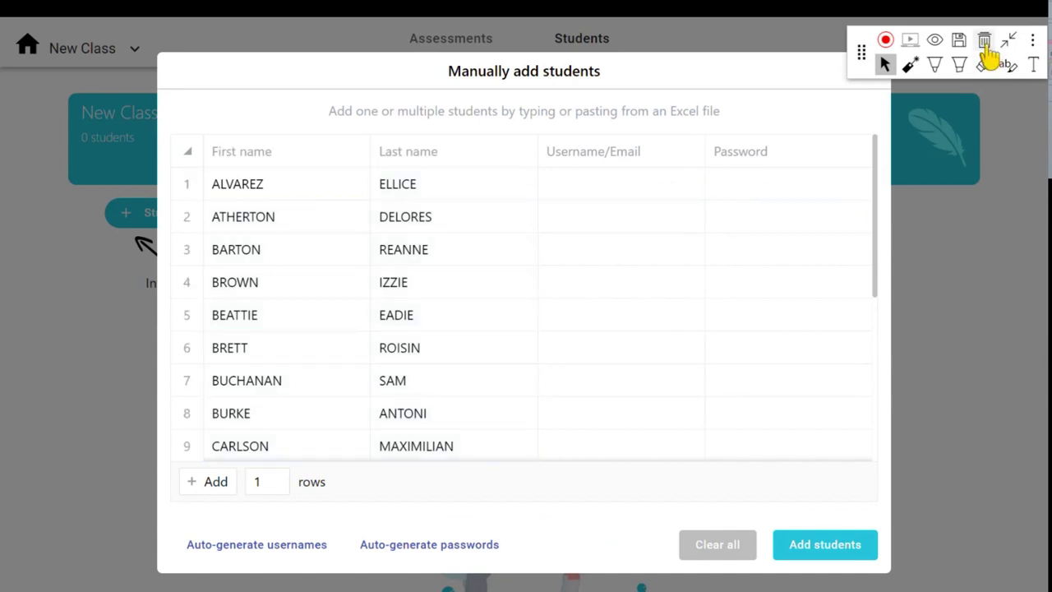
# Auto-generate passwords and usernames for all listed students and check the generated entries.
pyautogui.click(397, 546)
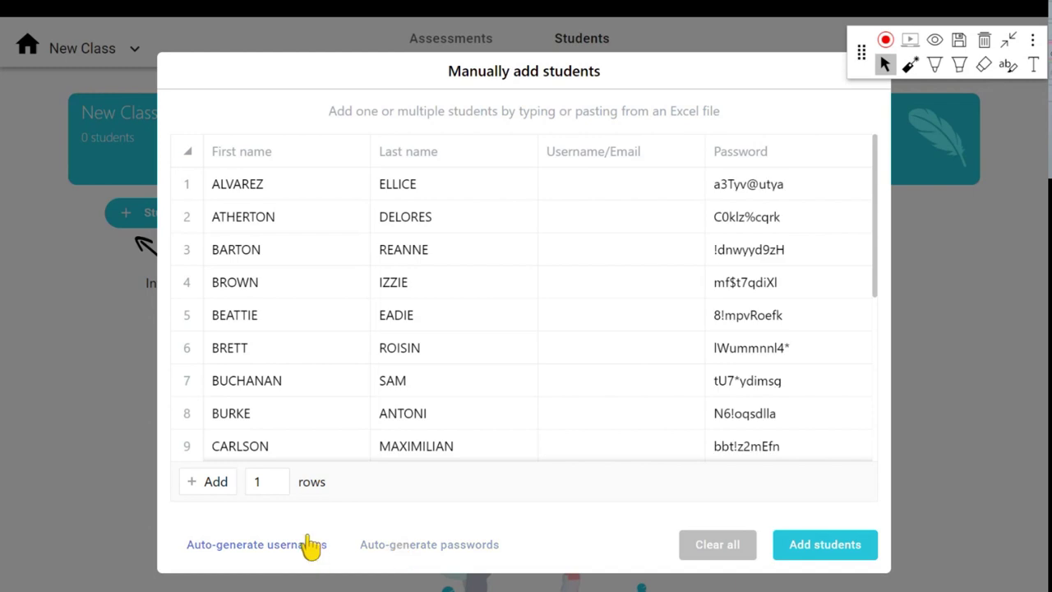
pyautogui.click(264, 546)
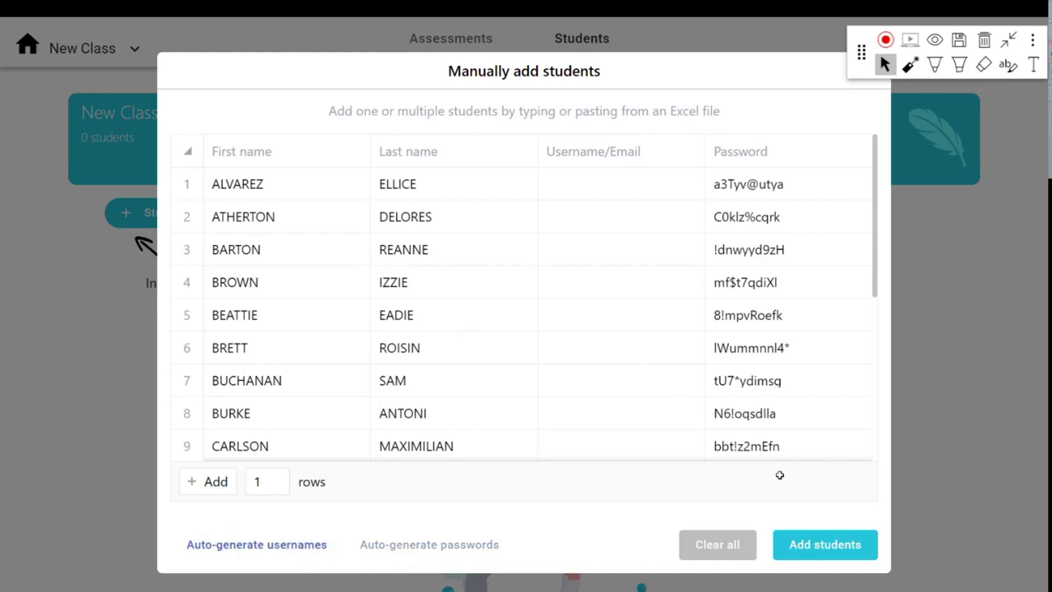
pyautogui.click(812, 556)
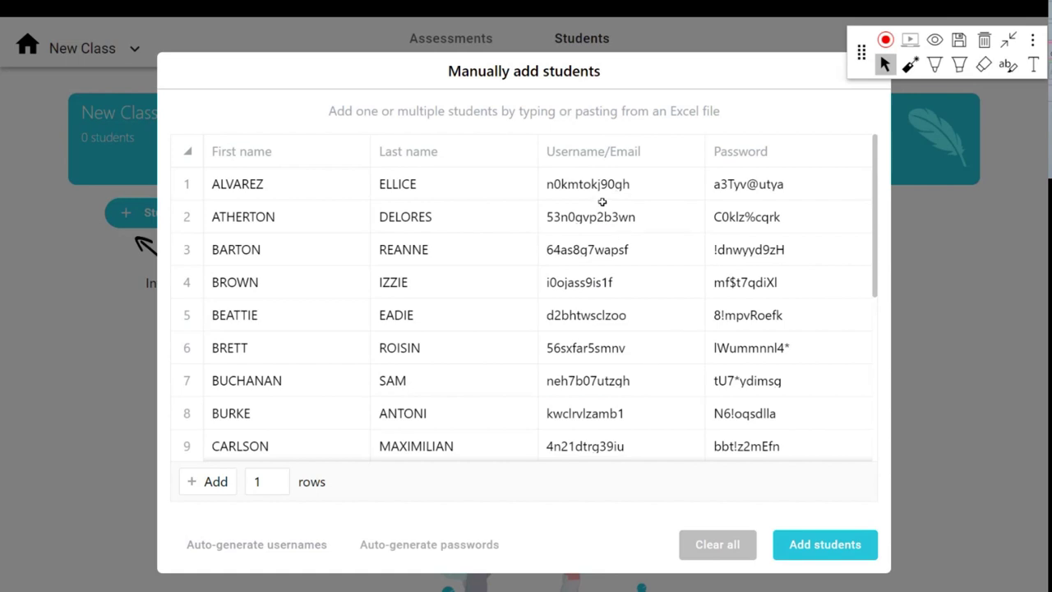
pyautogui.scroll(-3, 612, 188)
pyautogui.scroll(-1, 612, 189)
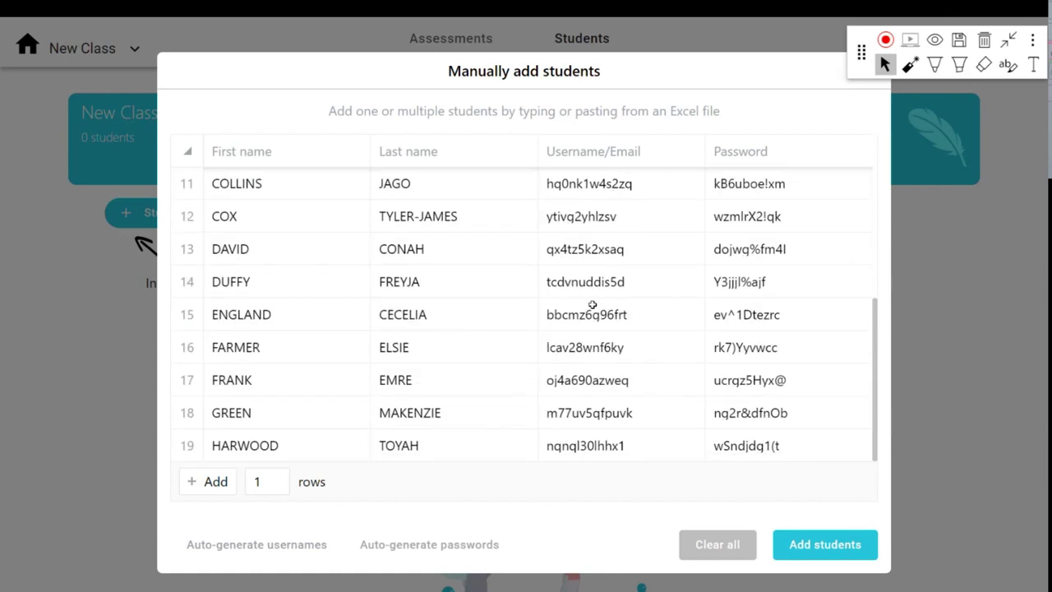
pyautogui.scroll(5, 612, 197)
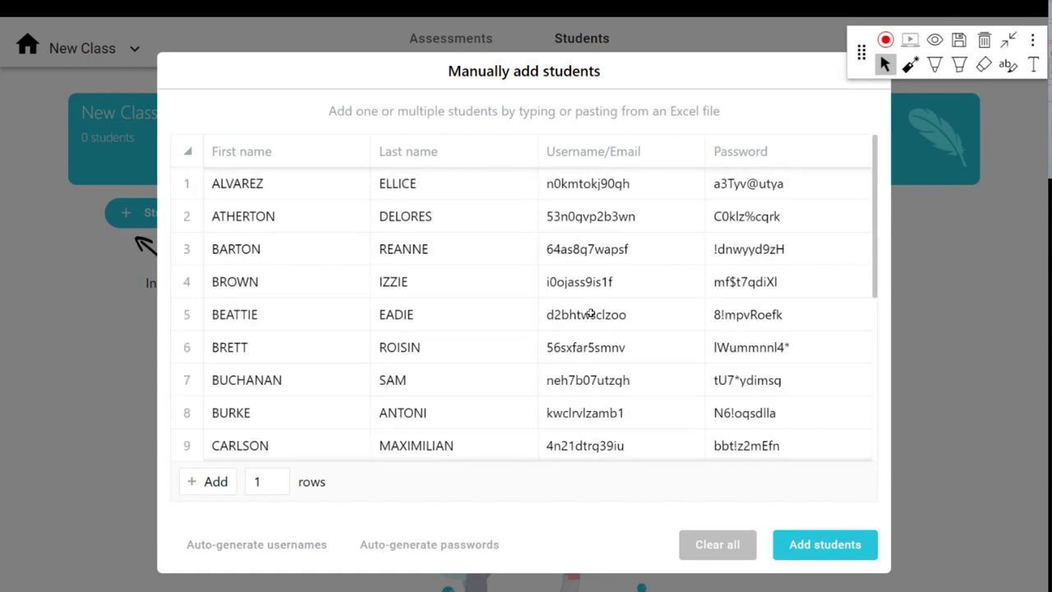
pyautogui.click(629, 191)
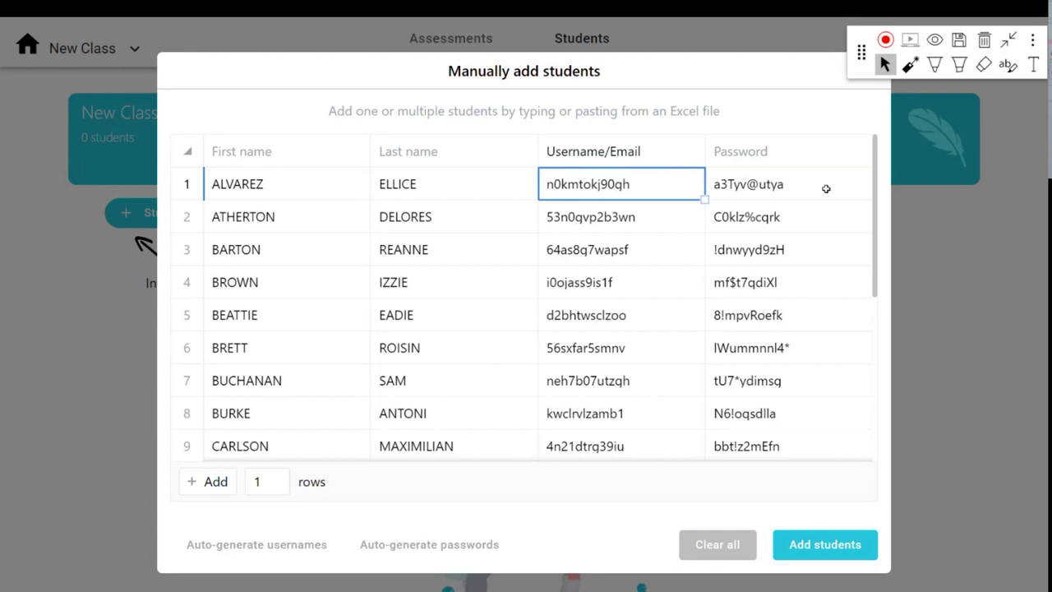
pyautogui.click(780, 194)
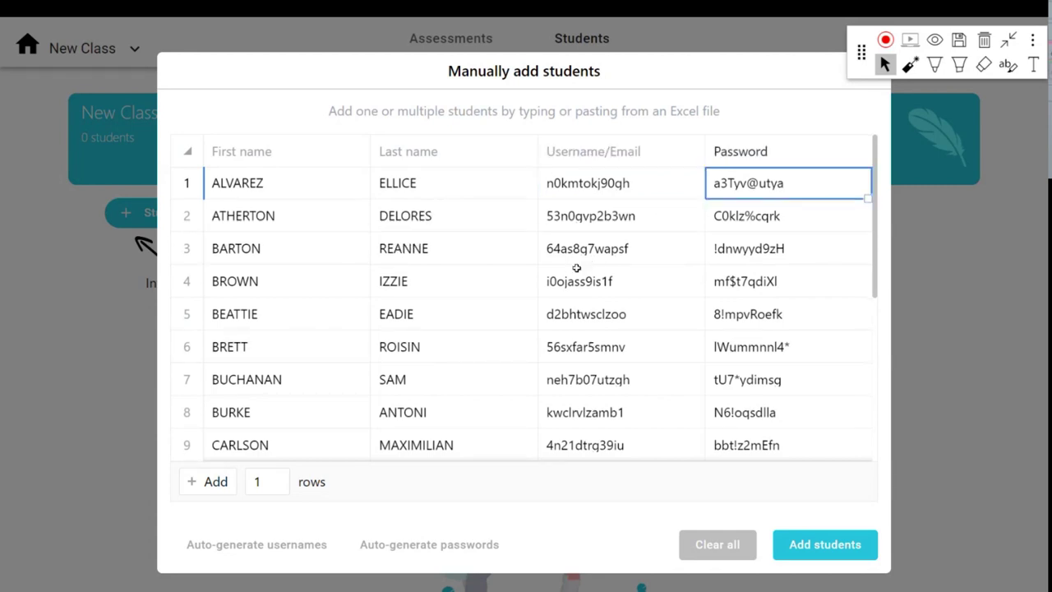
# Copy all student rows with their generated credentials into the untitled Google Sheets spreadsheet starting at cell D4, and return to the student dialog.
pyautogui.scroll(-4, 579, 271)
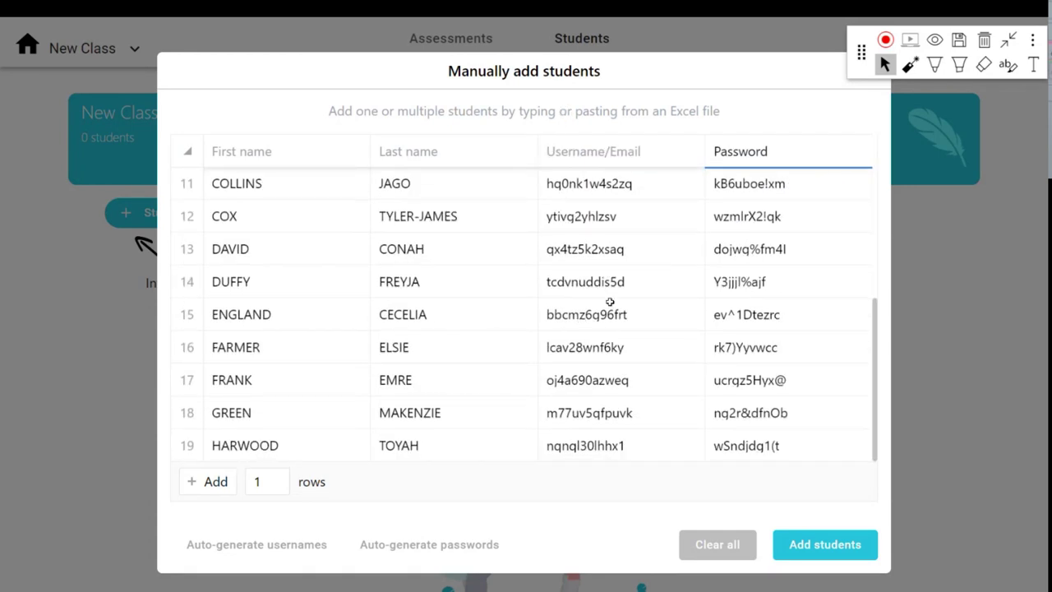
pyautogui.scroll(4, 590, 391)
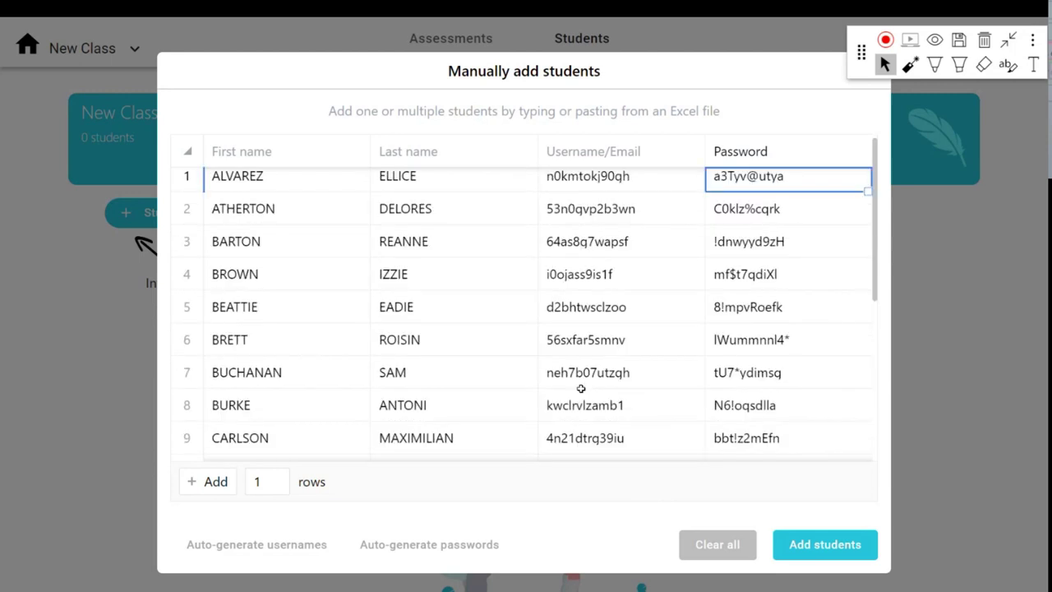
pyautogui.moveTo(281, 187); pyautogui.dragTo(752, 449)
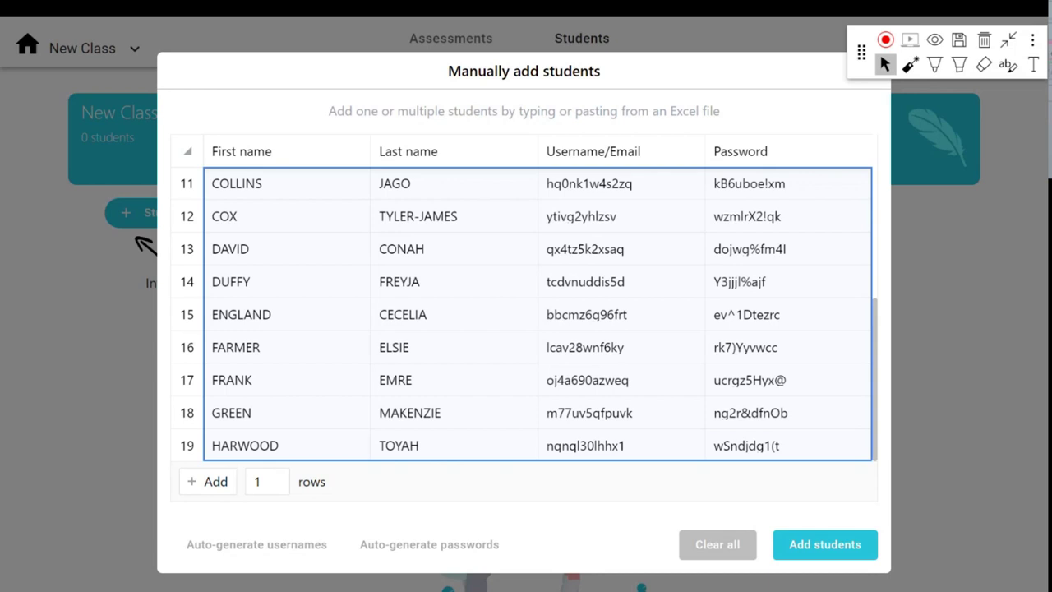
pyautogui.hotkey('alt', 'Tab')
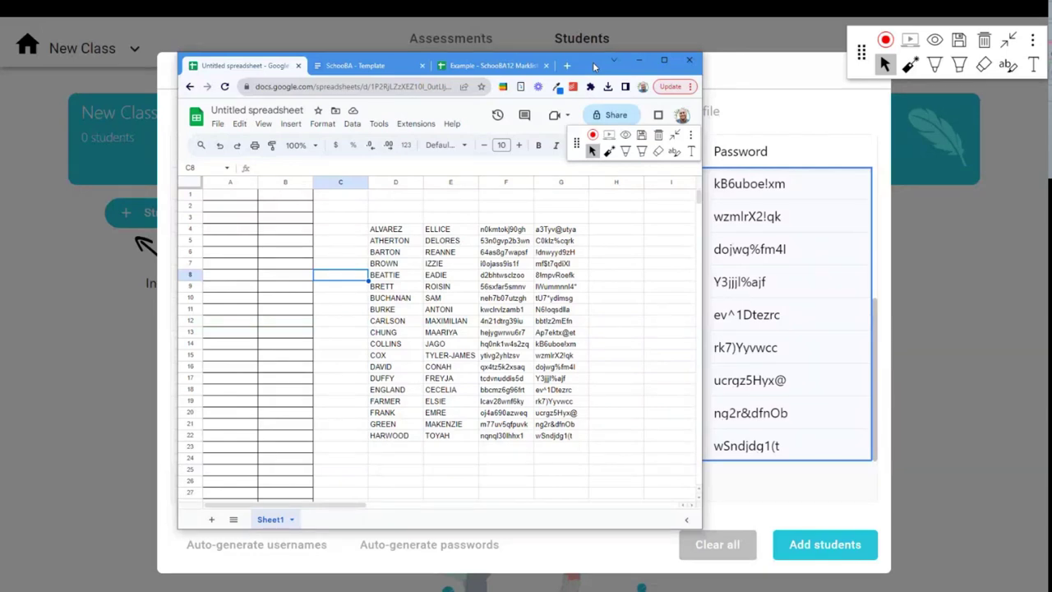
pyautogui.moveTo(593, 62); pyautogui.dragTo(318, 102)
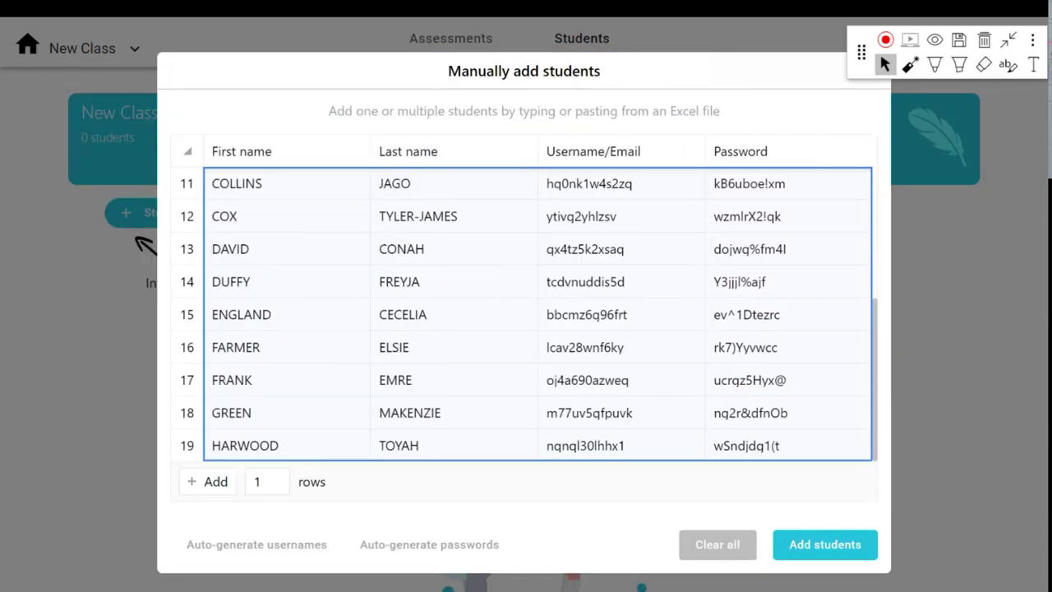
# Add the listed students to New Class and start creating an answer key for a new assessment.
pyautogui.click(826, 559)
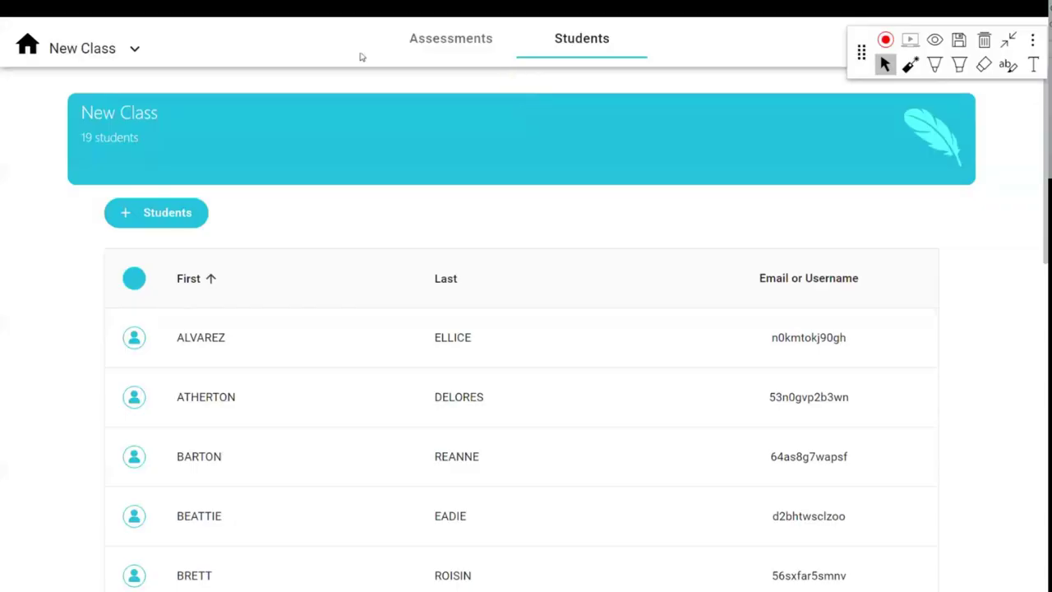
pyautogui.click(433, 54)
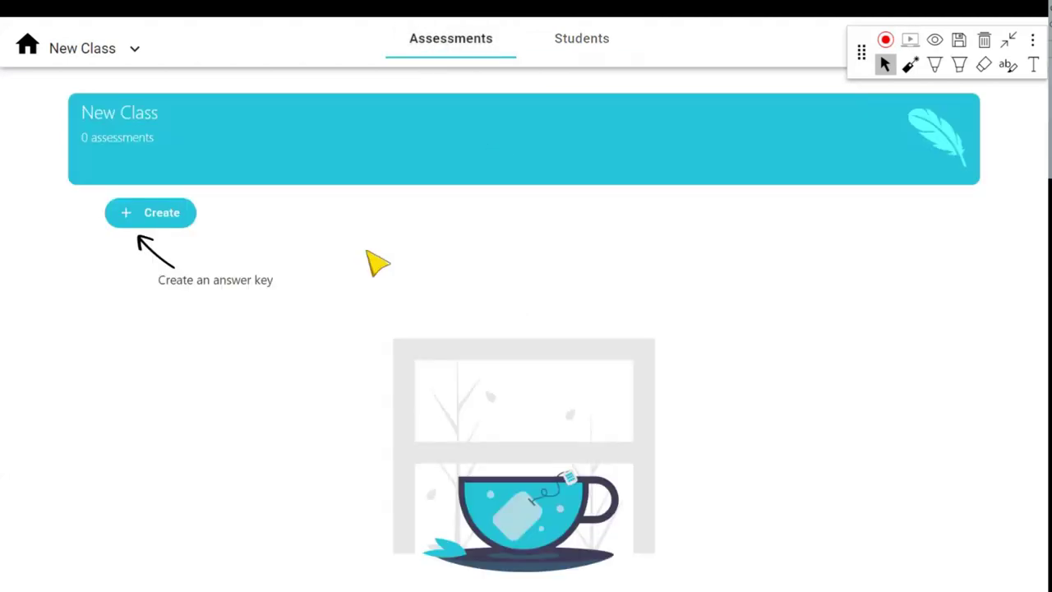
pyautogui.click(149, 217)
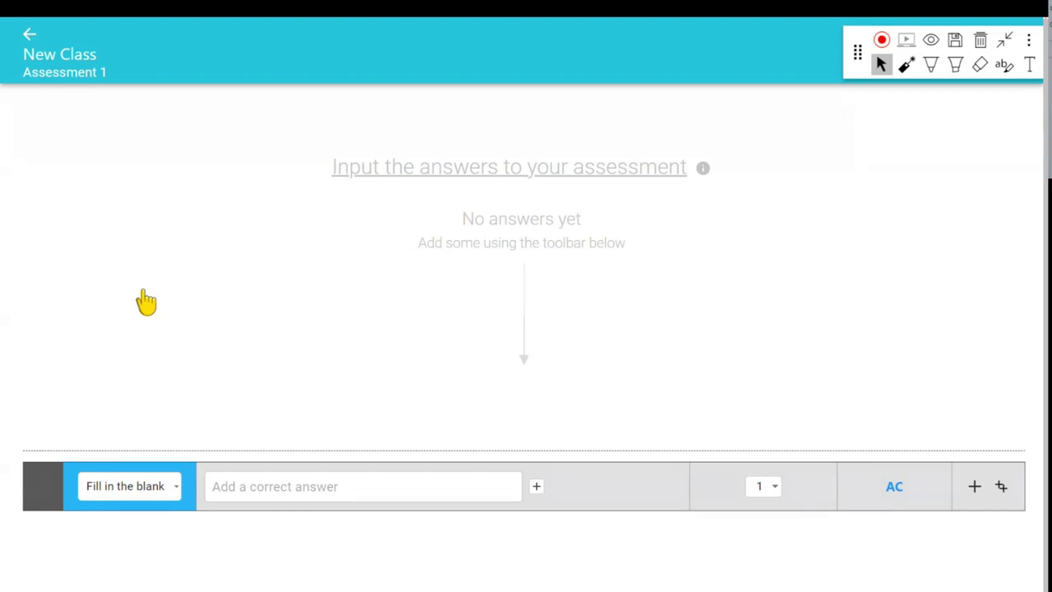
# Draw a black box around the "Input the answers to your assessment" instructions.
pyautogui.click(931, 65)
pyautogui.click(857, 93)
pyautogui.moveTo(294, 125)
pyautogui.mouseDown()
pyautogui.moveTo(767, 134)
pyautogui.moveTo(725, 284)
pyautogui.moveTo(290, 279)
pyautogui.moveTo(302, 121)
pyautogui.mouseUp()
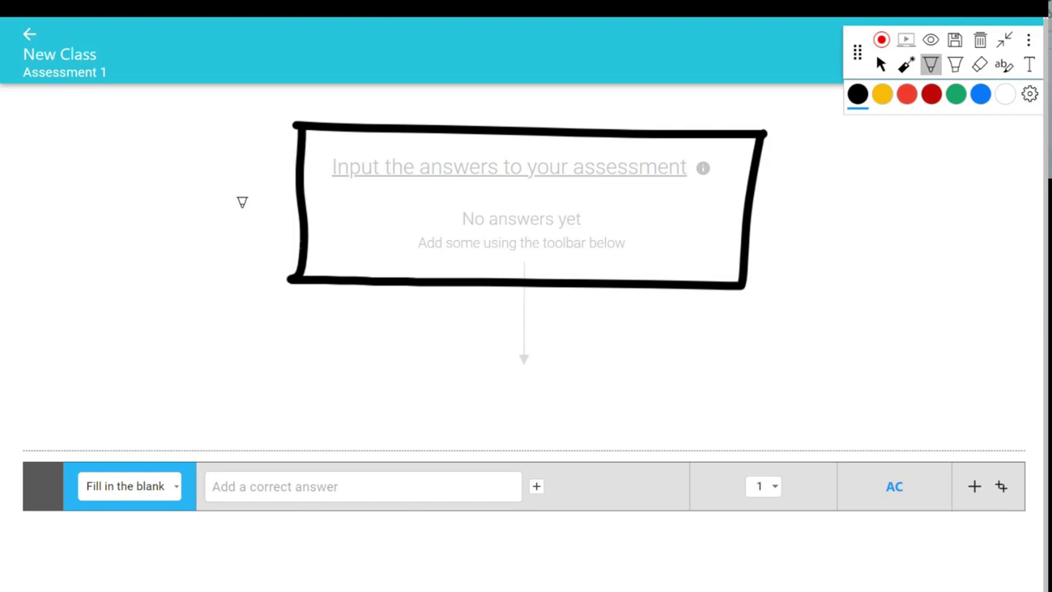
pyautogui.click(880, 64)
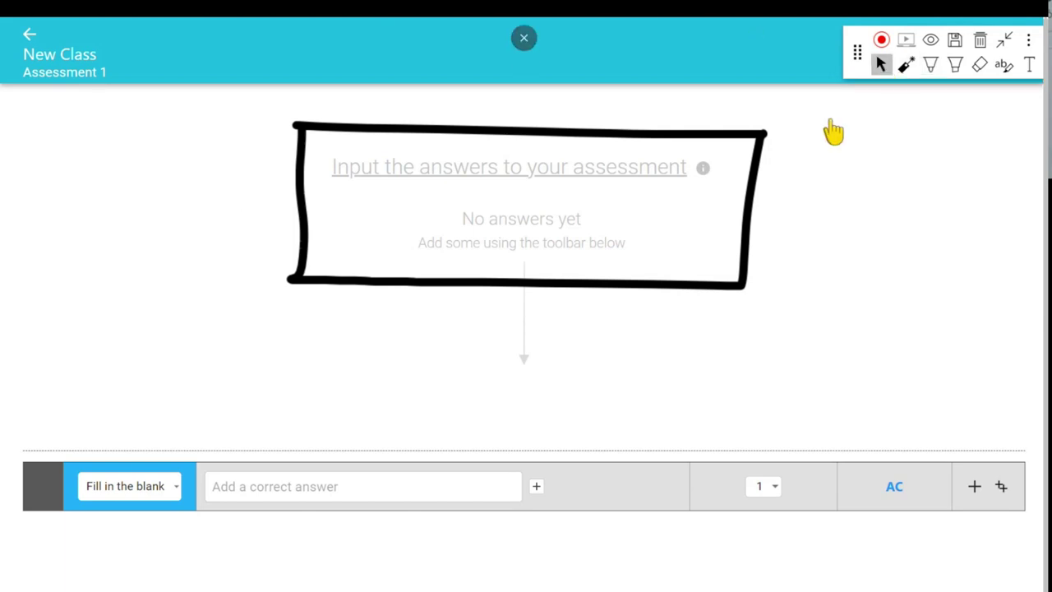
# Leave full screen, place the SwiftGrade window beside the presentation window, and open the Physical Science Grade 5 document there.
pyautogui.press('F11')
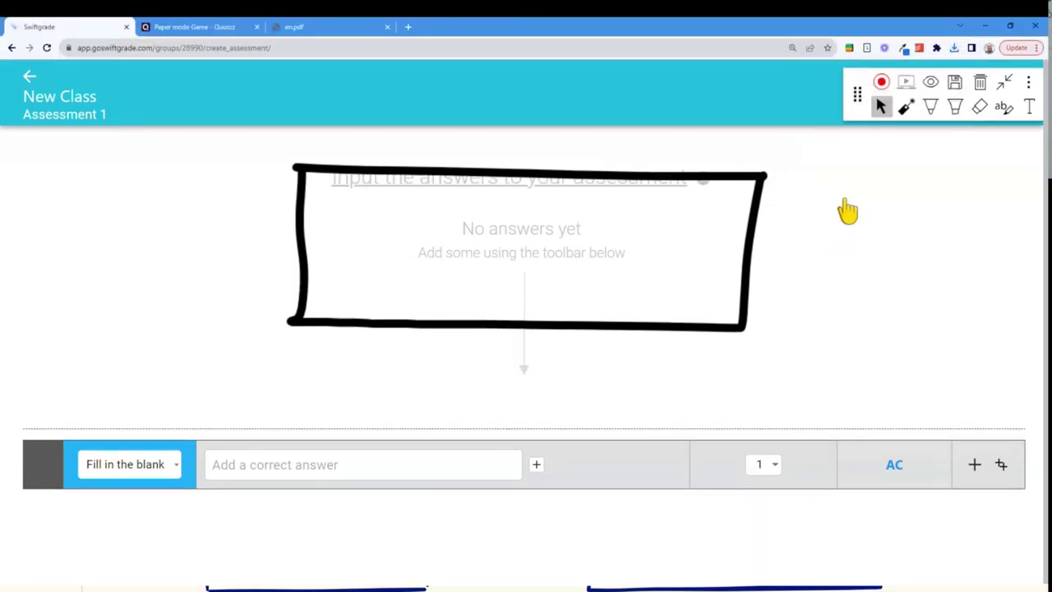
pyautogui.press('super+Right')
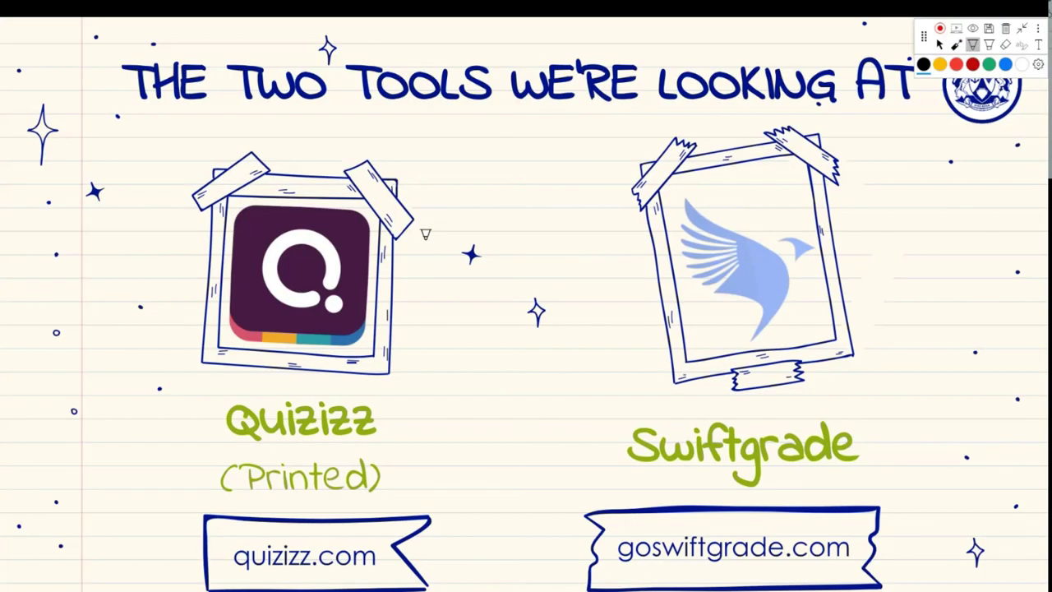
pyautogui.click(426, 239)
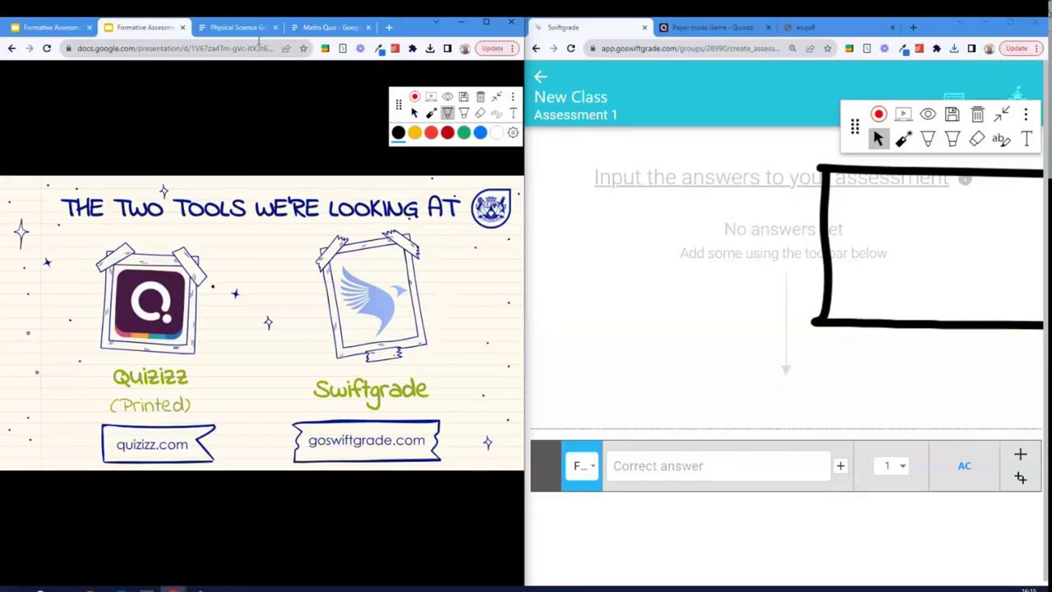
pyautogui.click(247, 30)
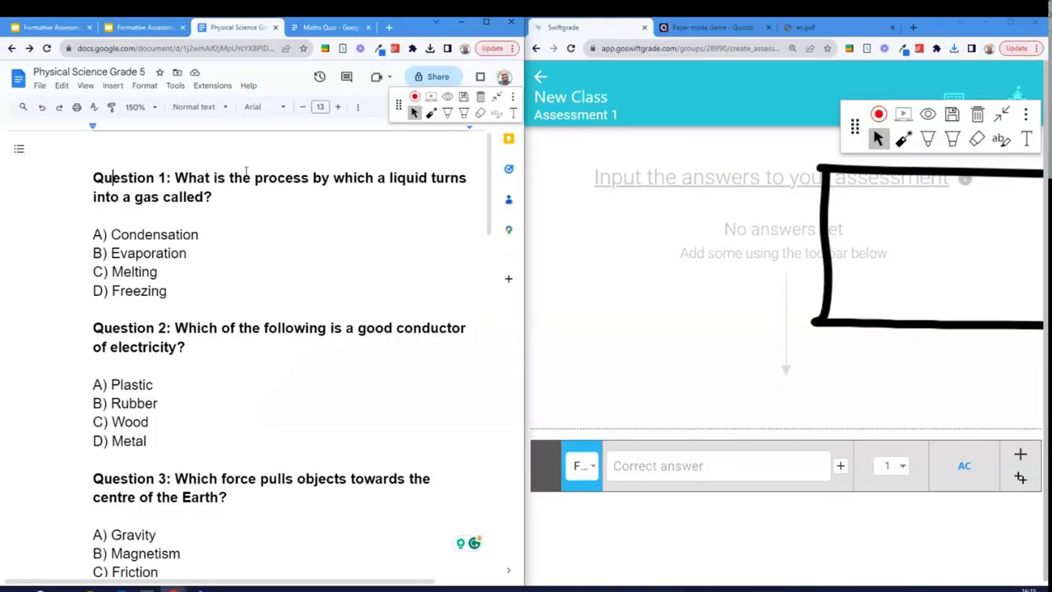
# Hide the Google Docs menus, clear the black box from the assessment page, and move the annotation toolbar off the document text.
pyautogui.click(494, 100)
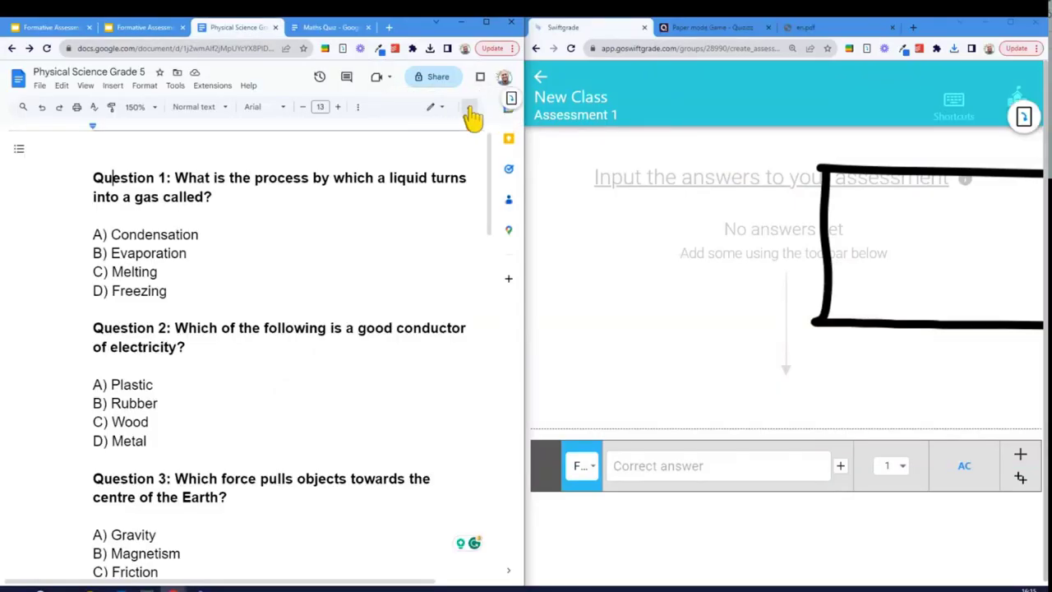
pyautogui.click(498, 107)
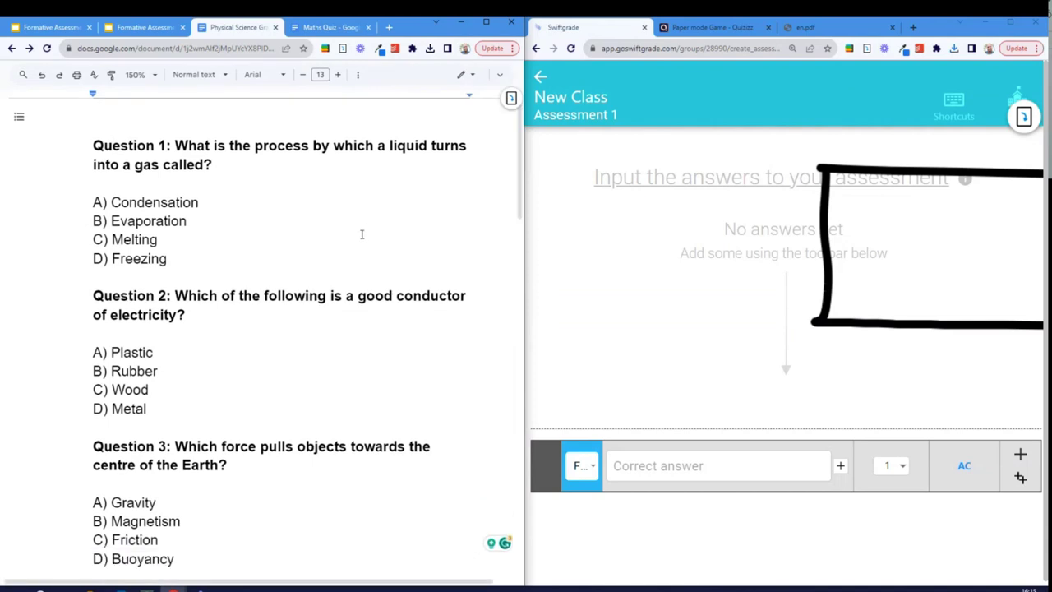
pyautogui.click(1023, 116)
pyautogui.click(999, 140)
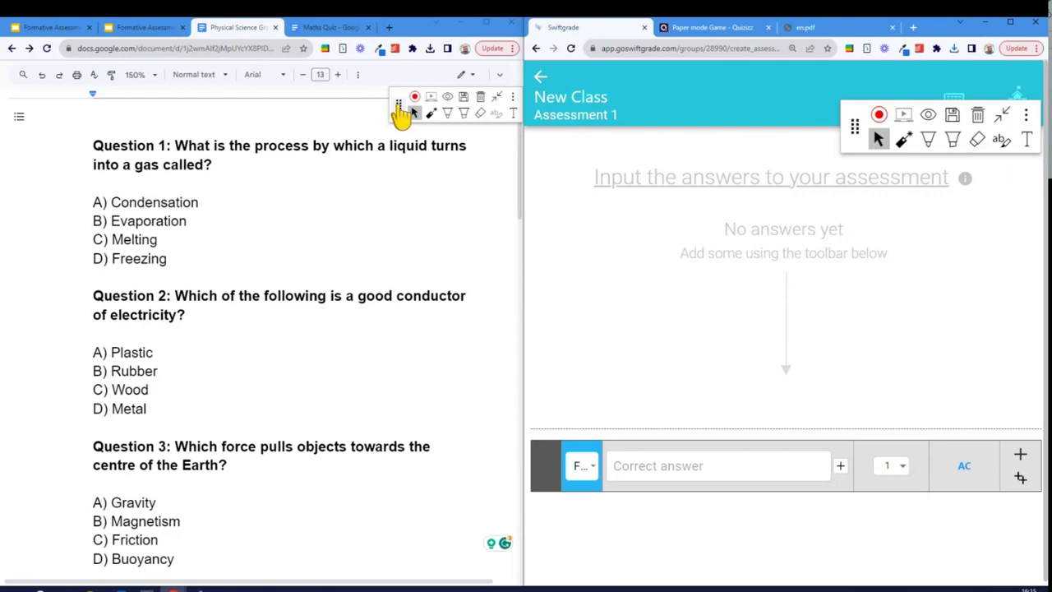
pyautogui.moveTo(398, 105); pyautogui.dragTo(401, 78)
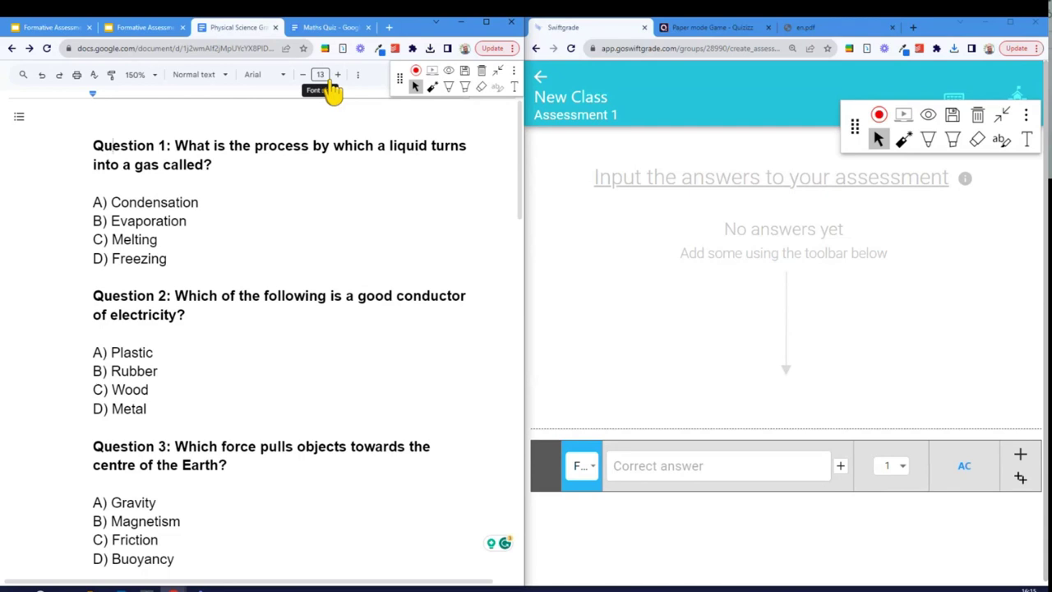
# Examine Questions 1 to 10 of the Physical Science Grade 5 document for which have answer options and which are open-ended.
pyautogui.click(224, 160)
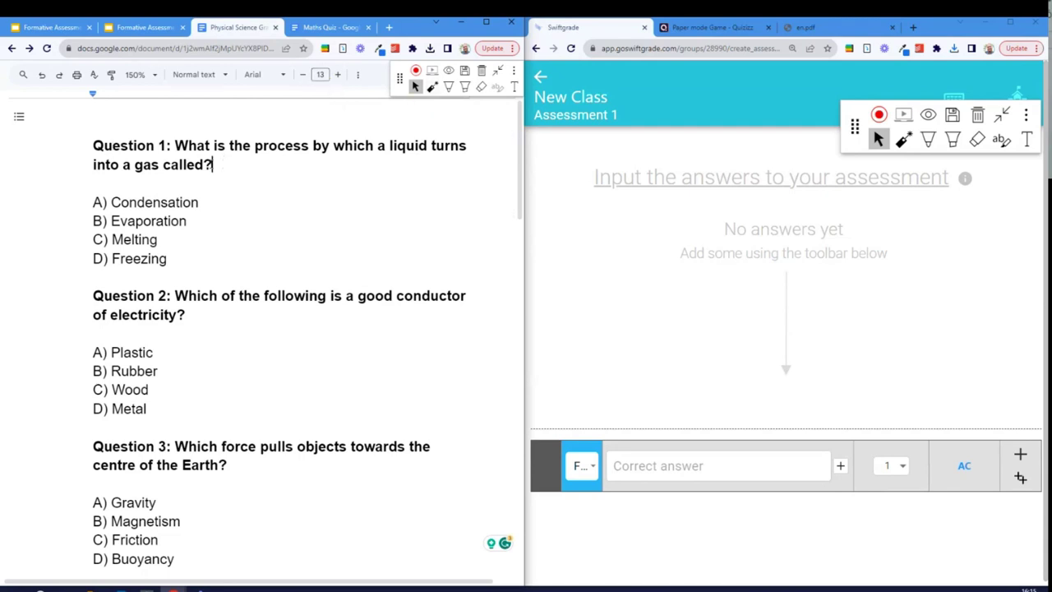
pyautogui.tripleClick(209, 164)
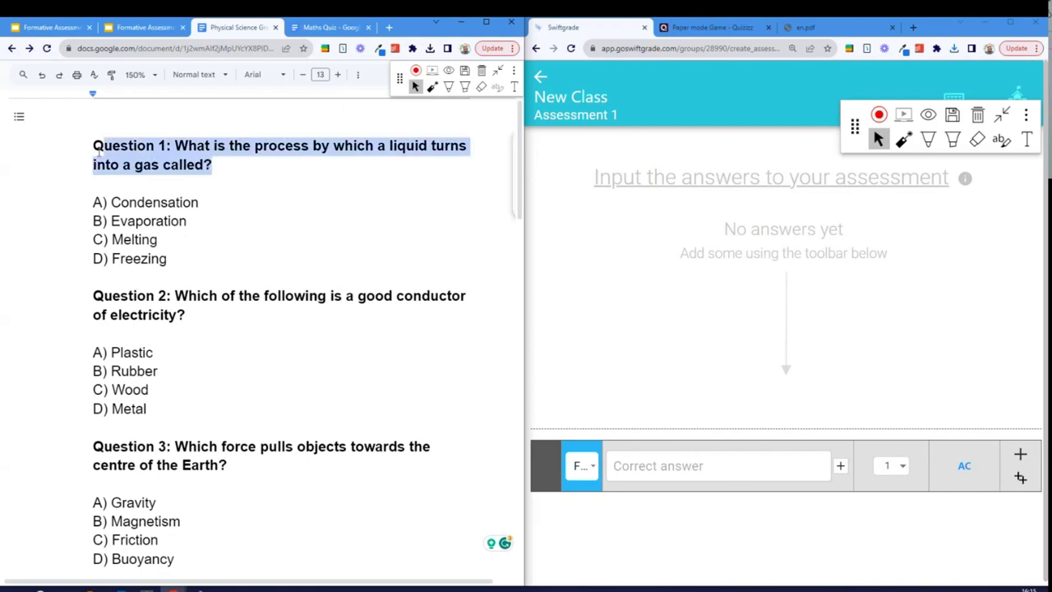
pyautogui.click(239, 169)
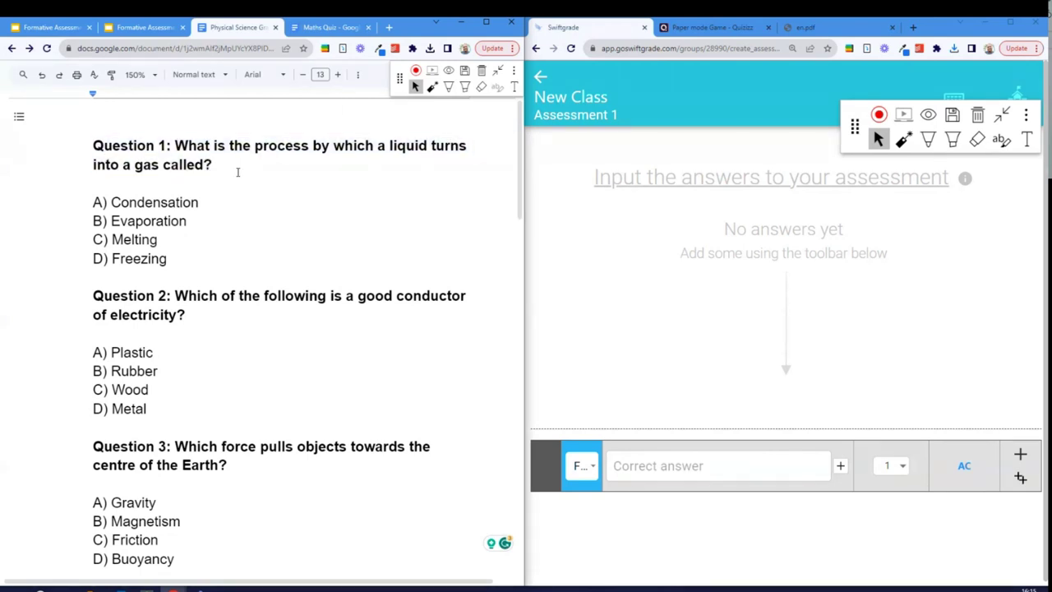
pyautogui.scroll(-5, 238, 172)
pyautogui.scroll(-5, 238, 171)
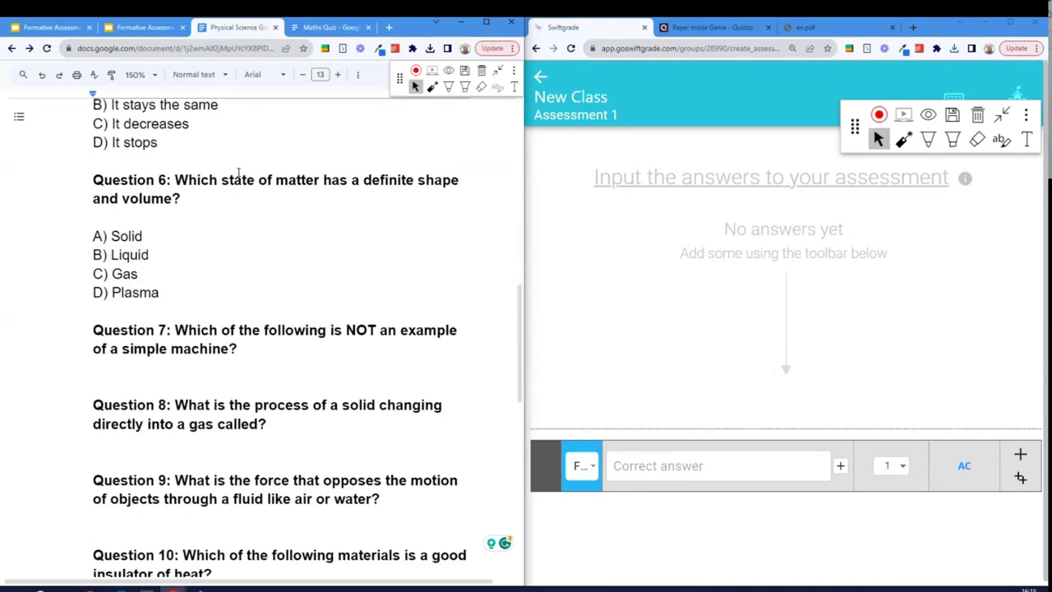
pyautogui.scroll(-3, 238, 171)
pyautogui.scroll(3, 239, 172)
pyautogui.scroll(-1, 238, 247)
pyautogui.scroll(1, 234, 411)
pyautogui.click(217, 527)
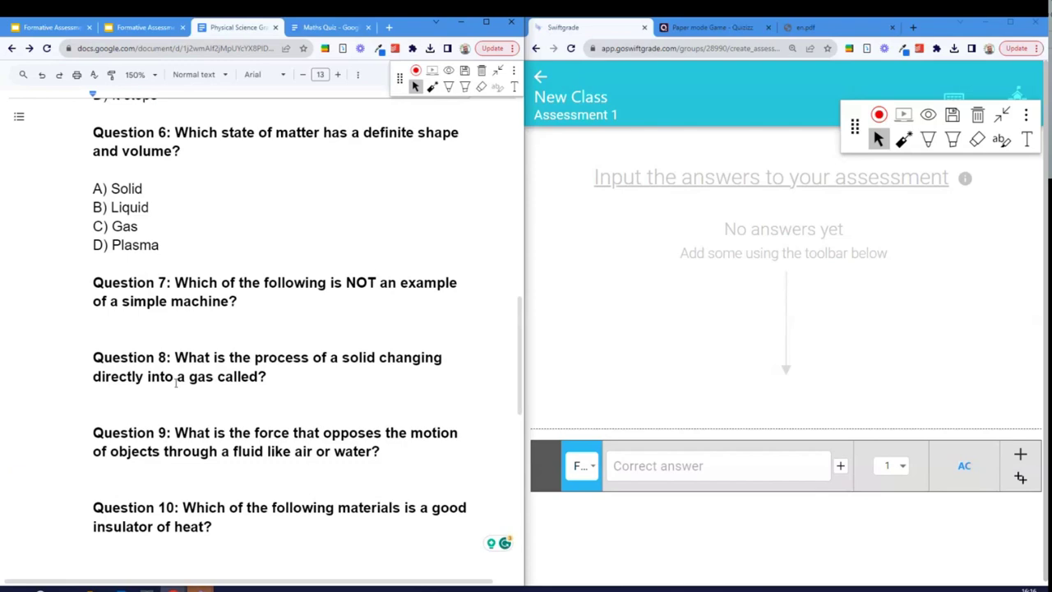
pyautogui.scroll(8, 214, 312)
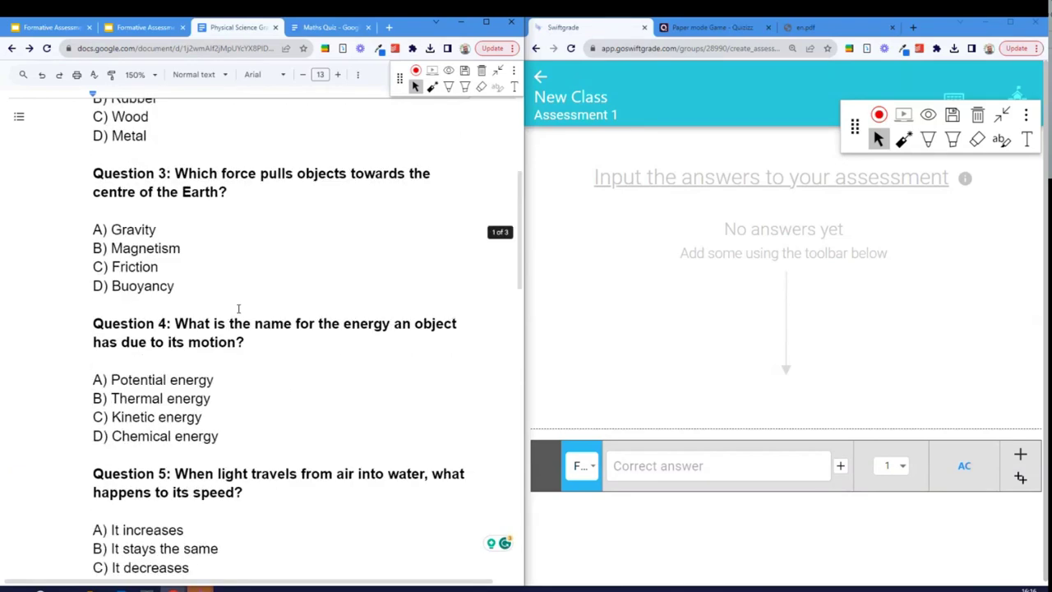
pyautogui.scroll(2, 239, 308)
pyautogui.scroll(-1, 239, 309)
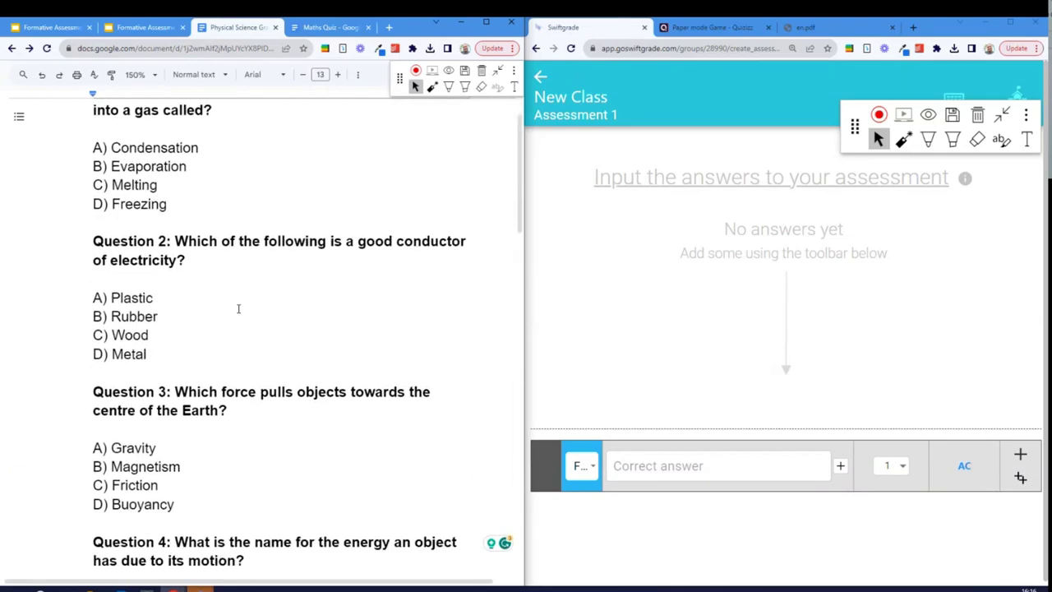
pyautogui.scroll(-2, 238, 308)
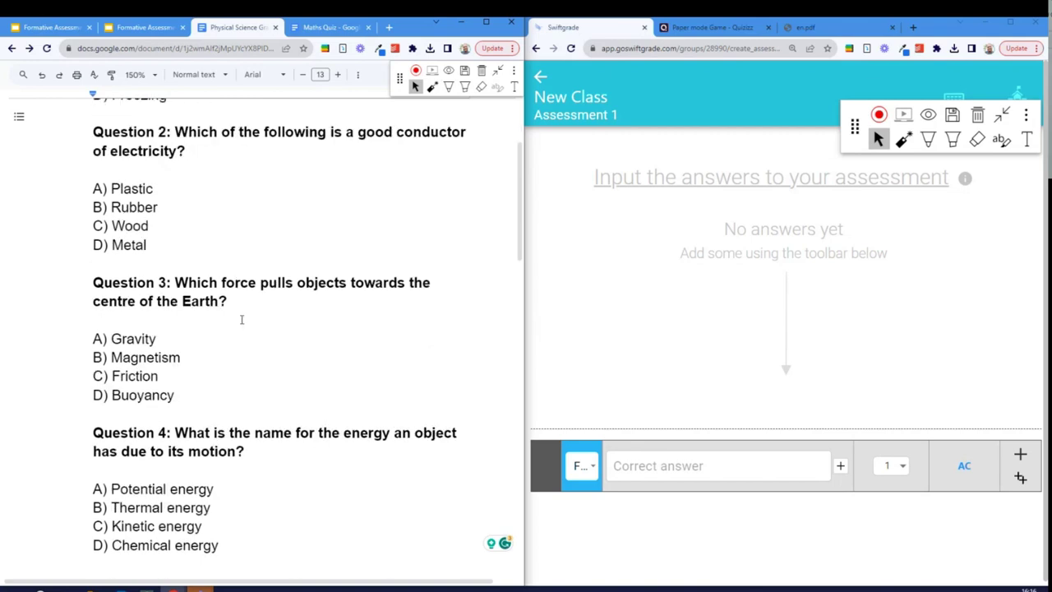
pyautogui.scroll(-6, 353, 287)
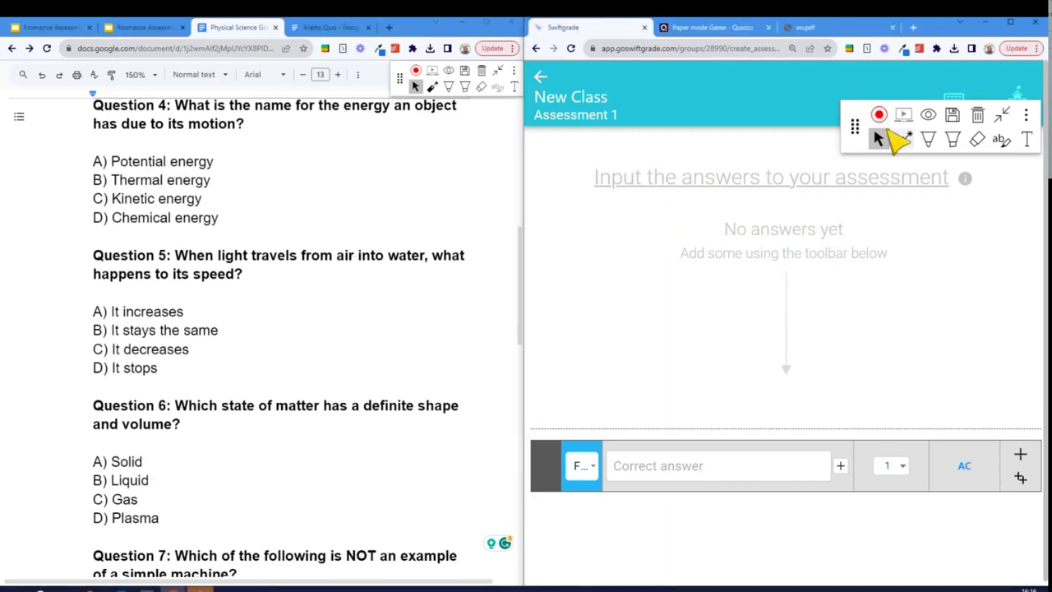
# Draw a black box around Question 5's answer options with an arrow pointing towards the SwiftGrade answer key.
pyautogui.click(929, 142)
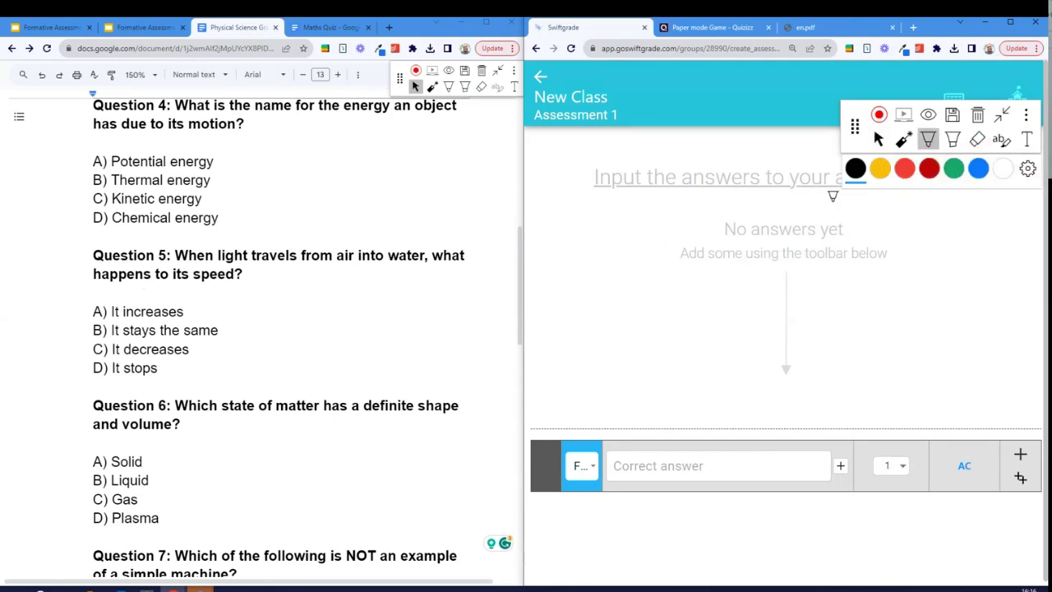
pyautogui.click(448, 87)
pyautogui.moveTo(74, 288)
pyautogui.mouseDown()
pyautogui.moveTo(227, 287)
pyautogui.moveTo(222, 387)
pyautogui.moveTo(87, 383)
pyautogui.moveTo(64, 322)
pyautogui.moveTo(72, 284)
pyautogui.mouseUp()
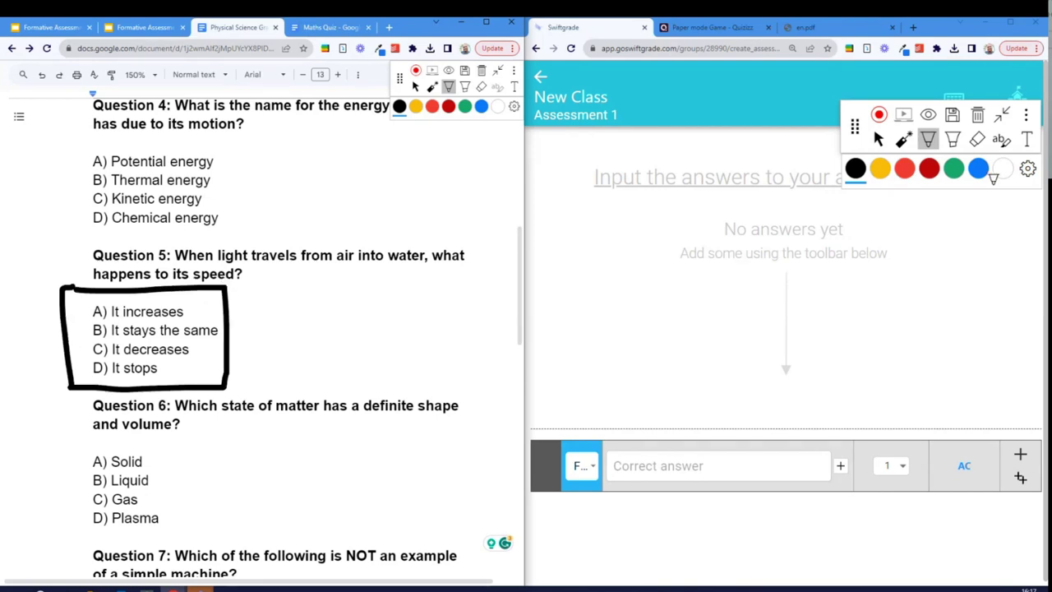
pyautogui.moveTo(228, 343)
pyautogui.mouseDown()
pyautogui.moveTo(389, 324)
pyautogui.moveTo(514, 364)
pyautogui.moveTo(491, 372)
pyautogui.mouseUp()
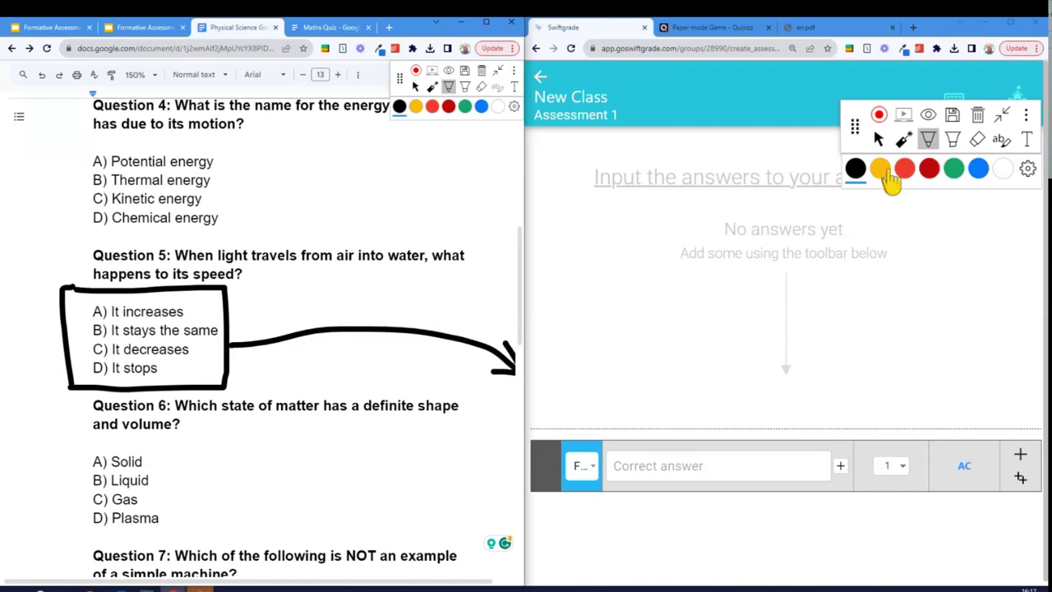
# Draw a black box around the answer key's question-type selector and undo it.
pyautogui.moveTo(527, 412)
pyautogui.mouseDown()
pyautogui.moveTo(621, 412)
pyautogui.moveTo(619, 526)
pyautogui.moveTo(526, 523)
pyautogui.moveTo(527, 400)
pyautogui.mouseUp()
pyautogui.click(878, 139)
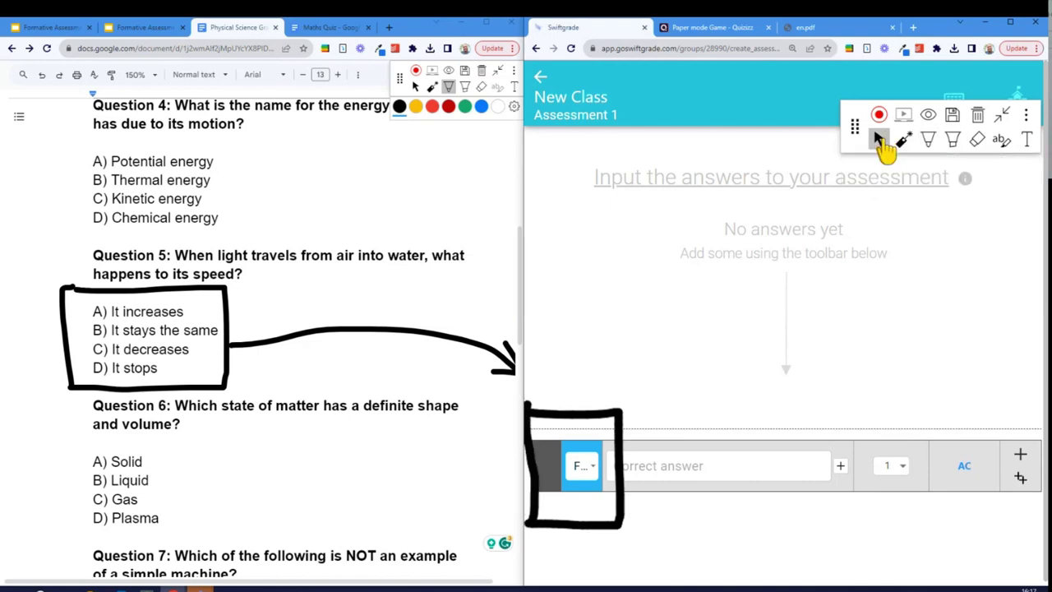
pyautogui.hotkey('ctrl', 'z')
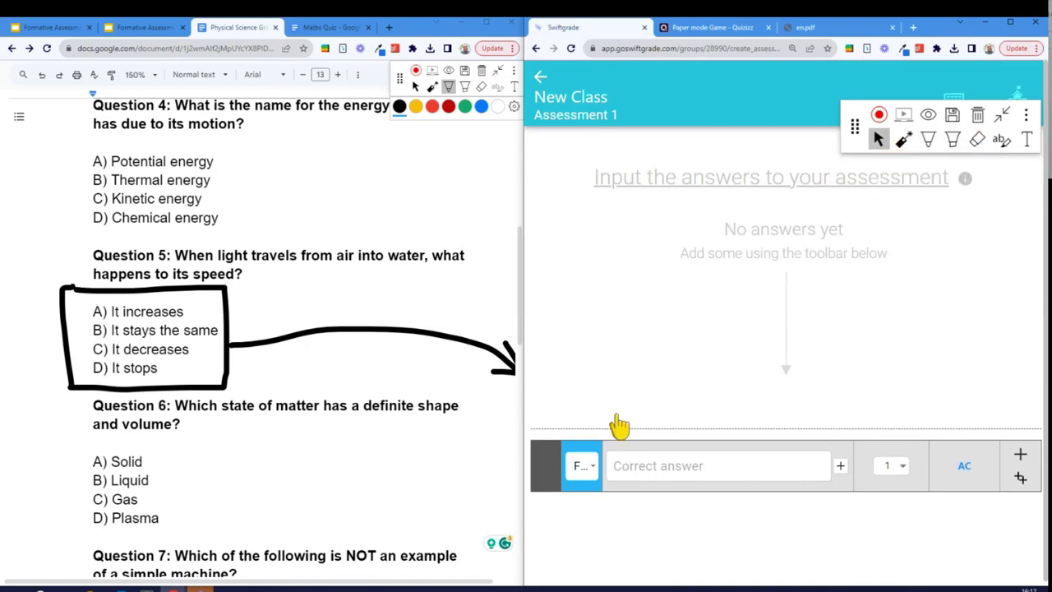
# Set the answer key entry's question type to Multiple choice and bring Question 6 of the document into view.
pyautogui.click(582, 466)
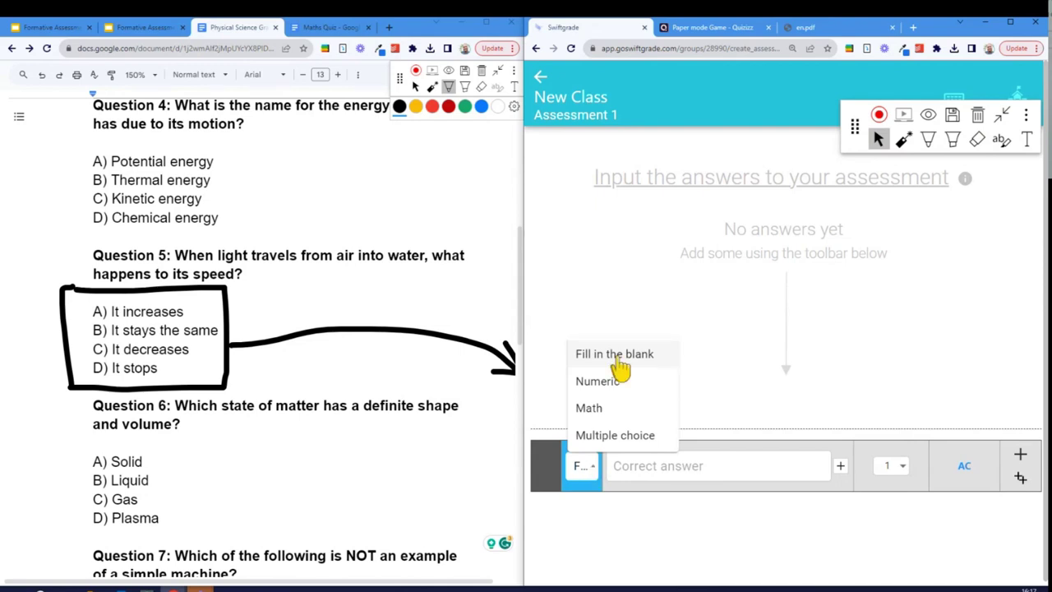
pyautogui.click(606, 442)
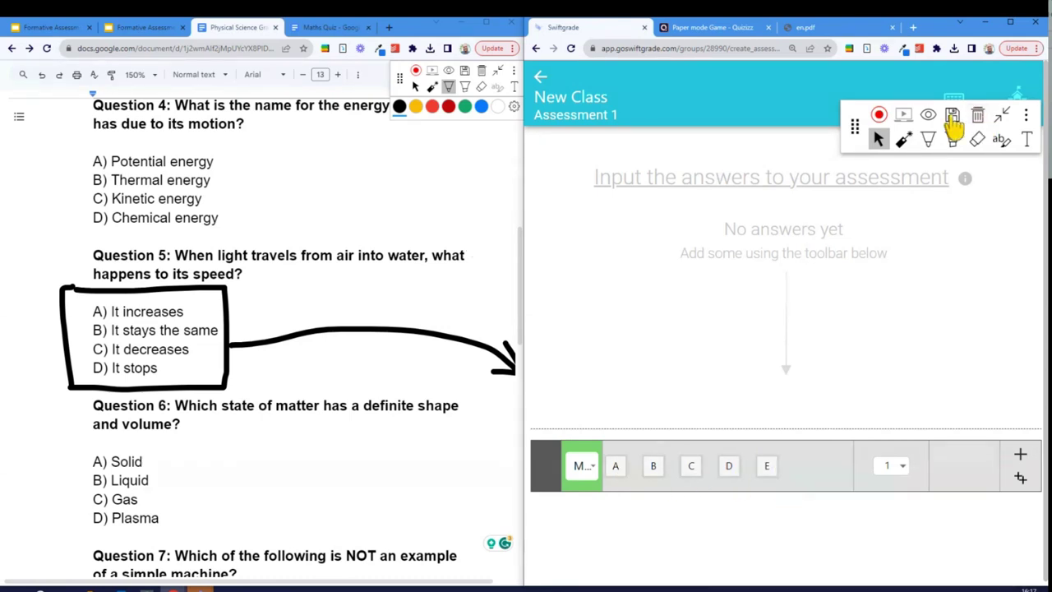
pyautogui.scroll(-5, 266, 336)
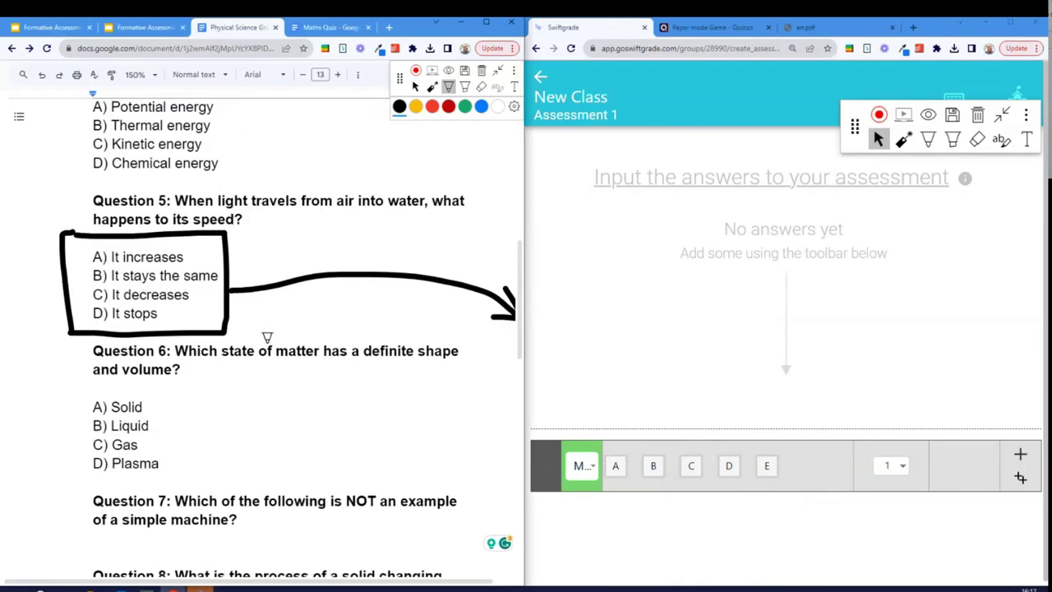
# Add multiple-choice answers B, D, A, C and A to the answer key one at a time for Questions 1 to 5.
pyautogui.scroll(-6, 267, 336)
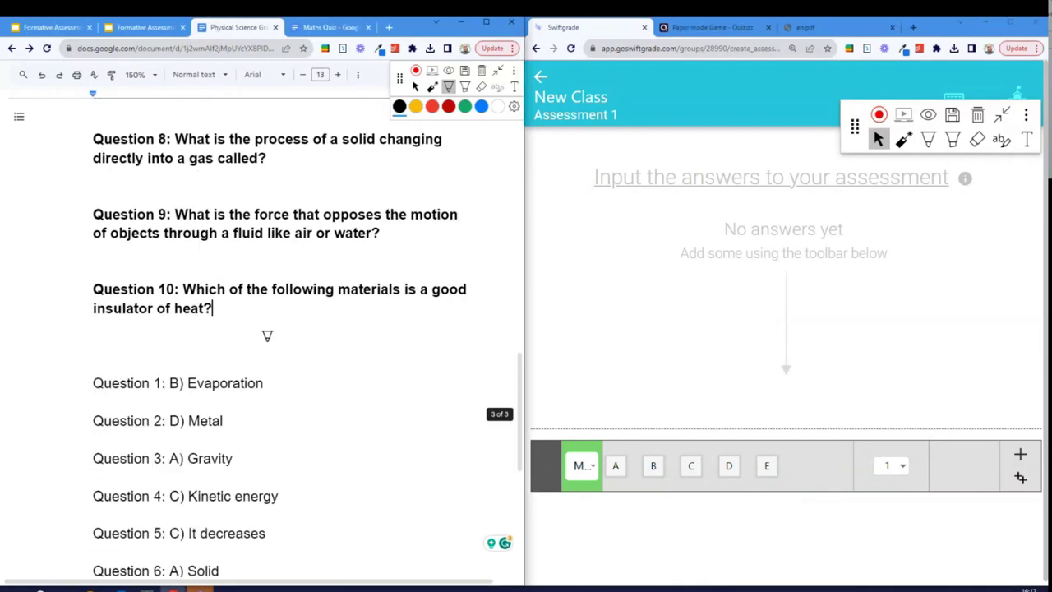
pyautogui.click(654, 467)
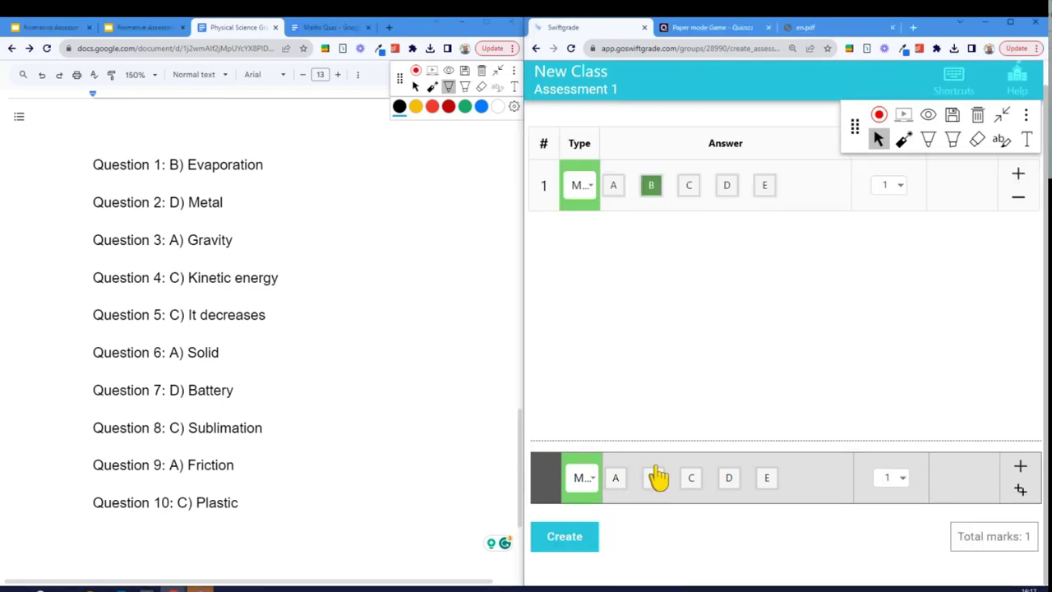
pyautogui.click(725, 480)
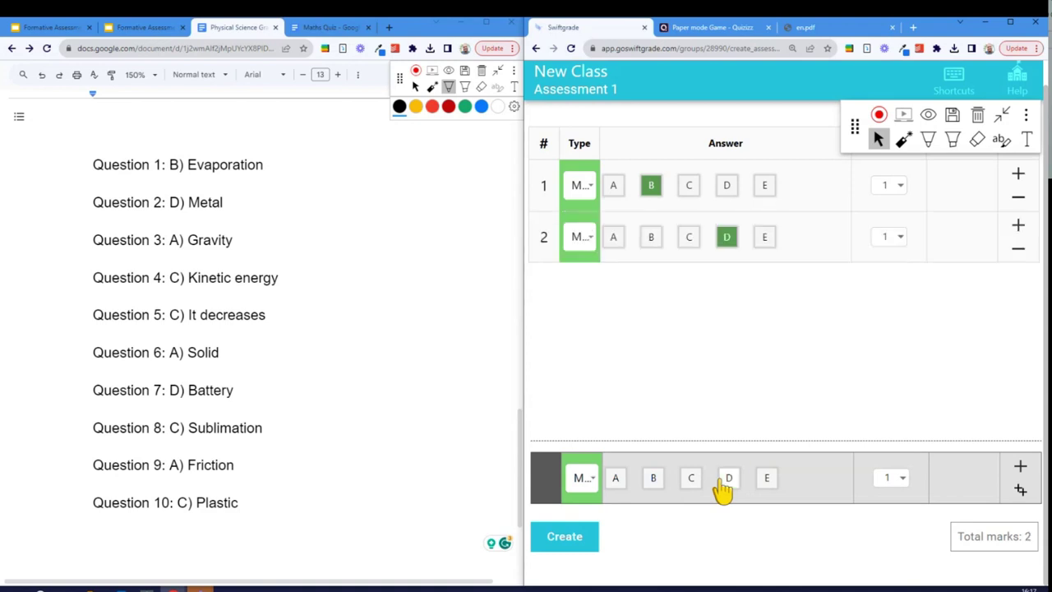
pyautogui.click(616, 480)
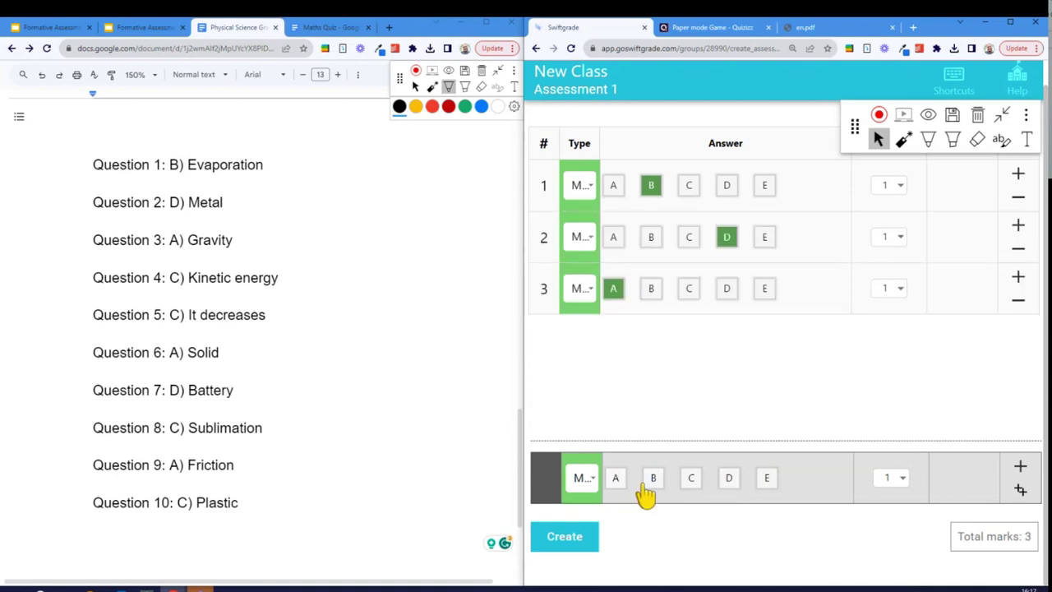
pyautogui.click(692, 482)
pyautogui.click(617, 482)
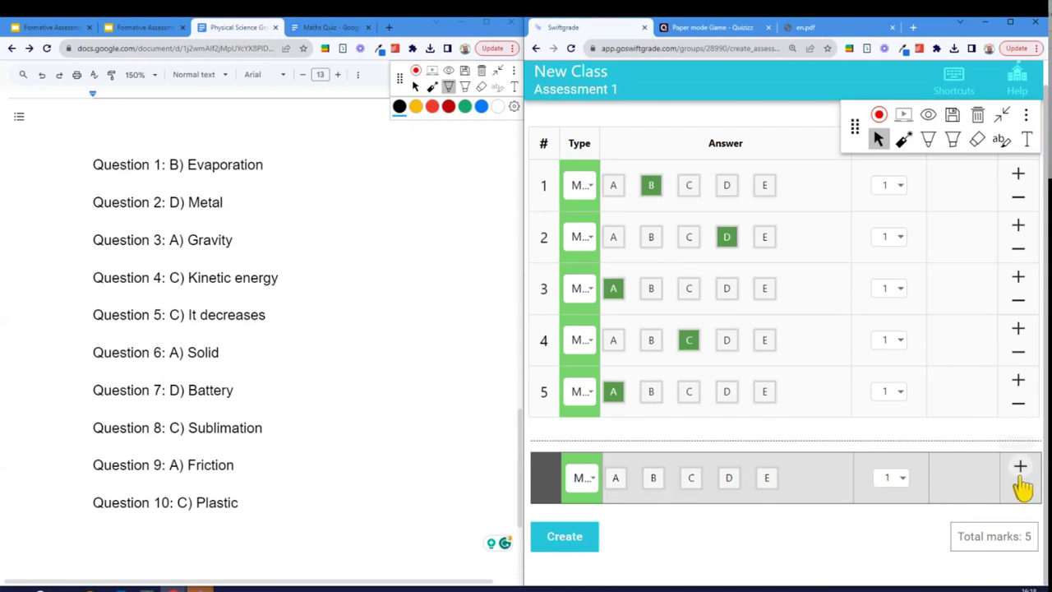
# Remove all five multiple-choice entries from the answer key, starting with the last one.
pyautogui.click(1018, 402)
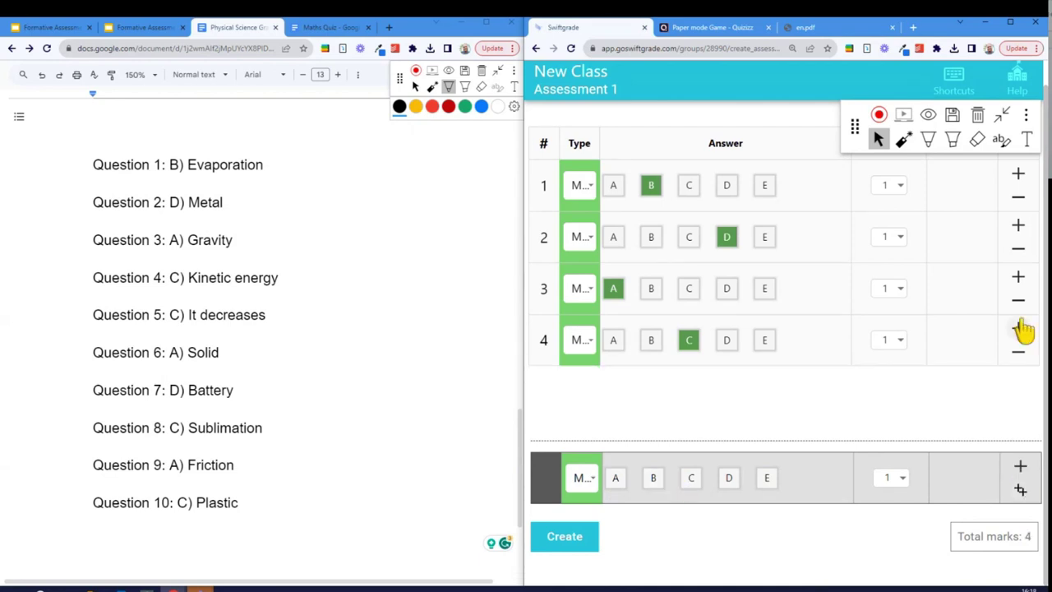
pyautogui.click(1019, 351)
pyautogui.click(1019, 300)
pyautogui.click(1019, 248)
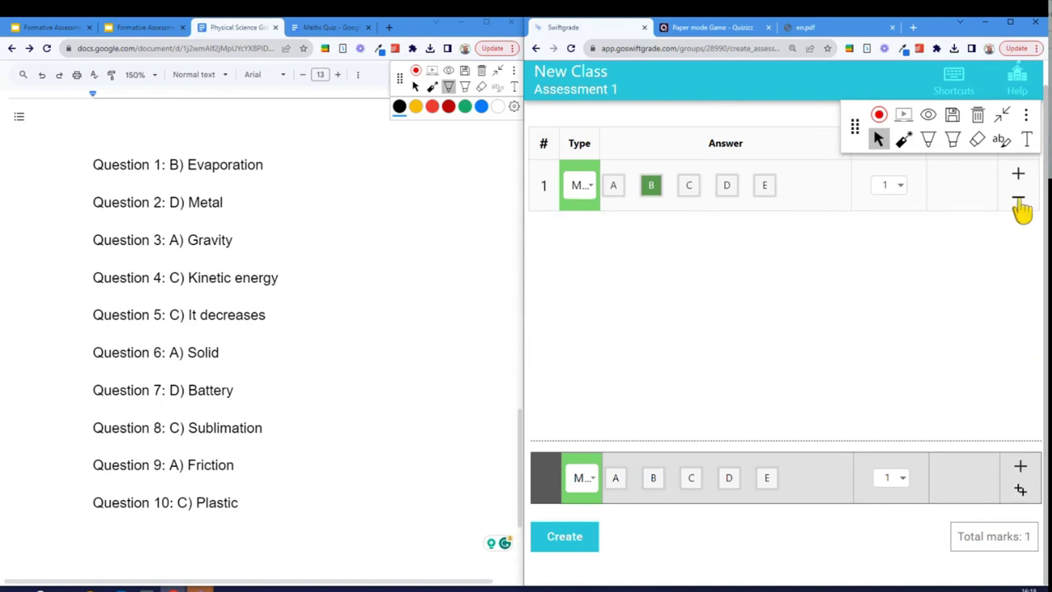
pyautogui.click(1022, 198)
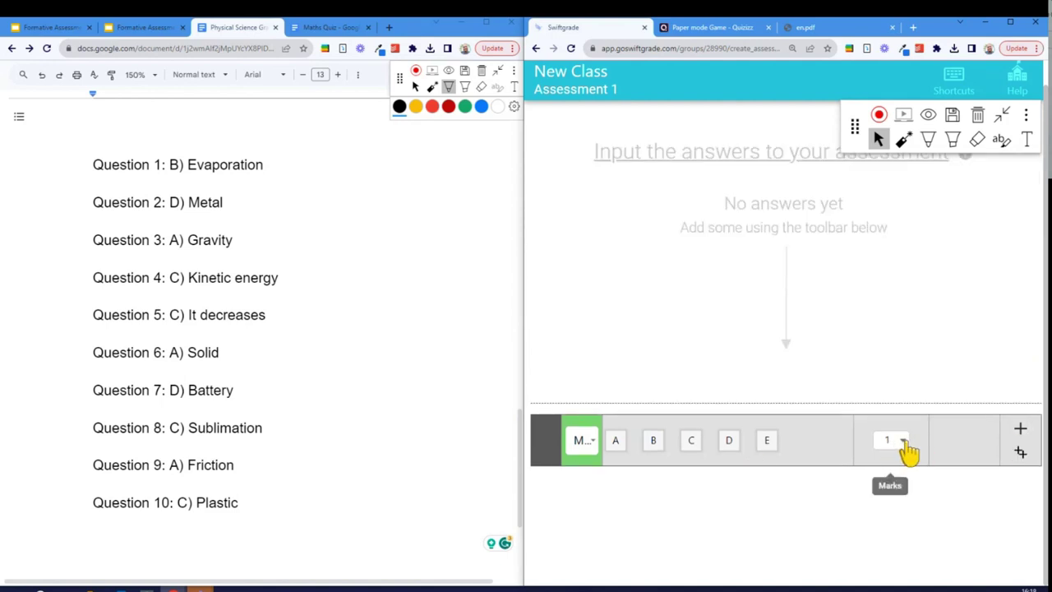
# Add seven blank multiple-choice entries to the answer key in bulk and remove the seventh.
pyautogui.click(1020, 453)
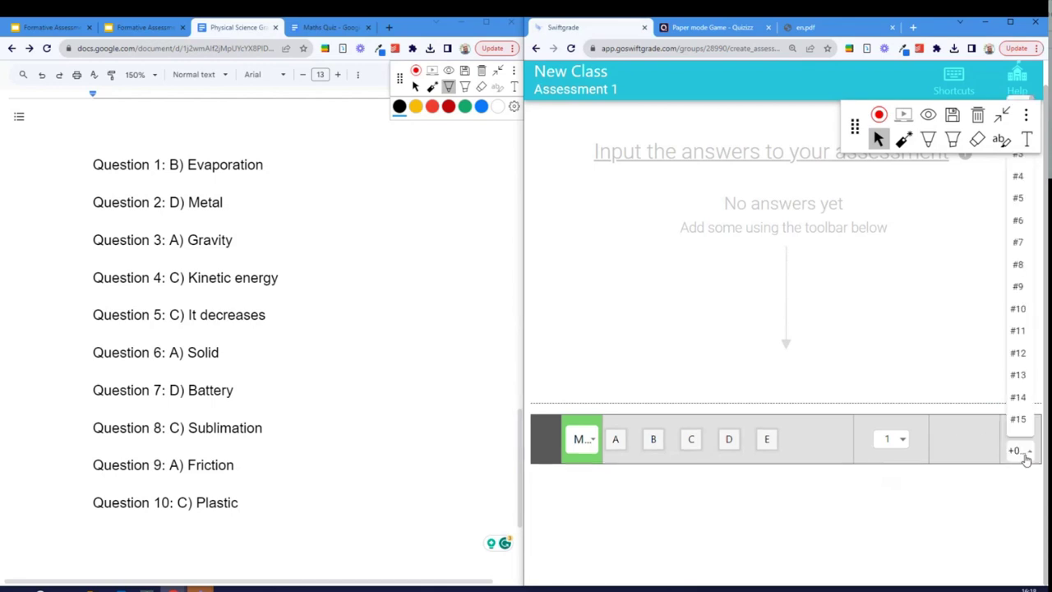
pyautogui.click(1017, 247)
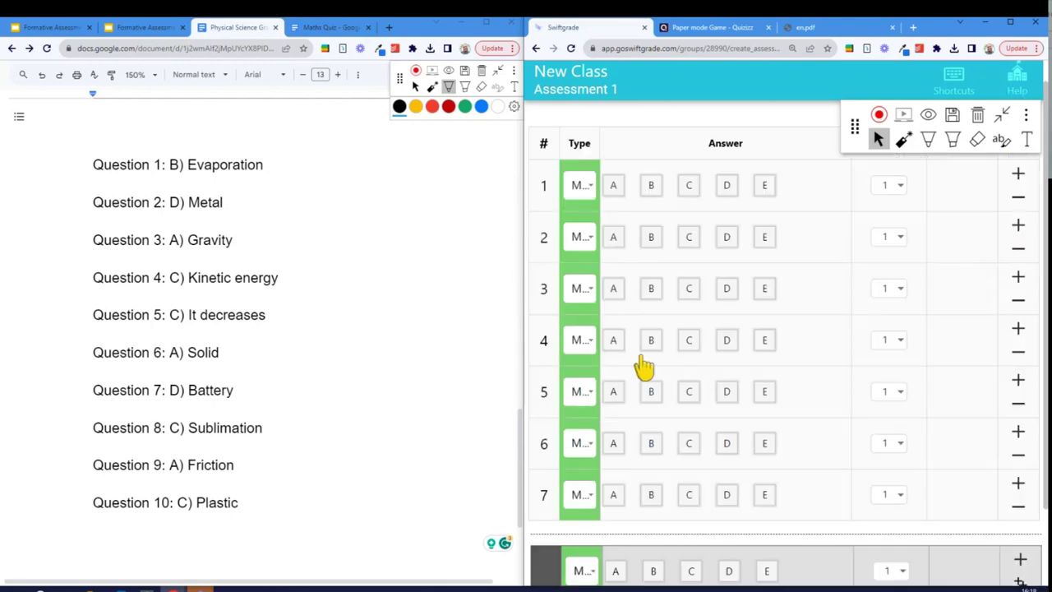
pyautogui.scroll(-1, 723, 345)
pyautogui.scroll(-1, 699, 312)
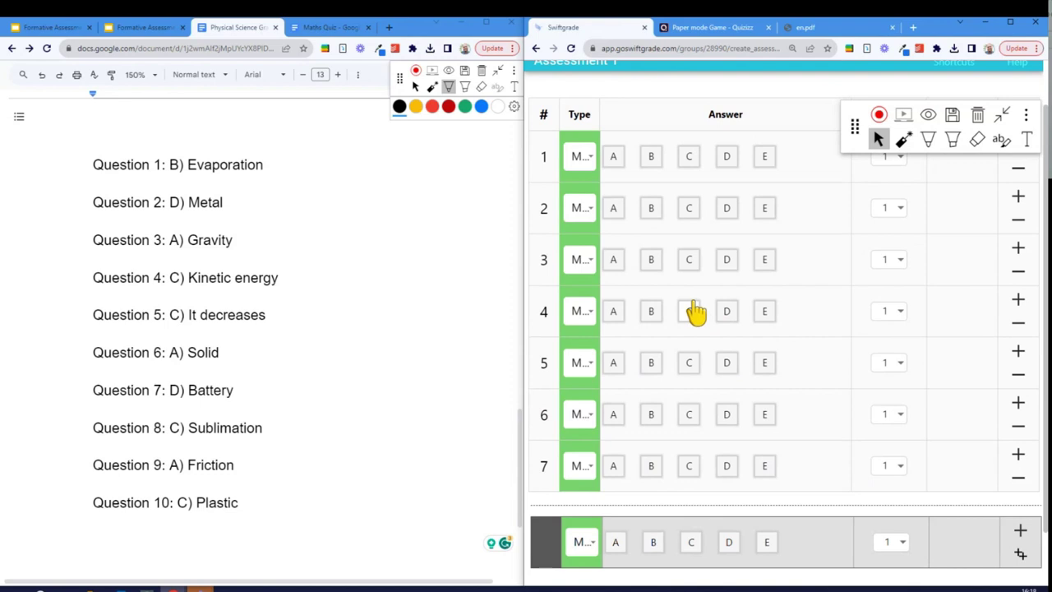
pyautogui.scroll(8, 204, 300)
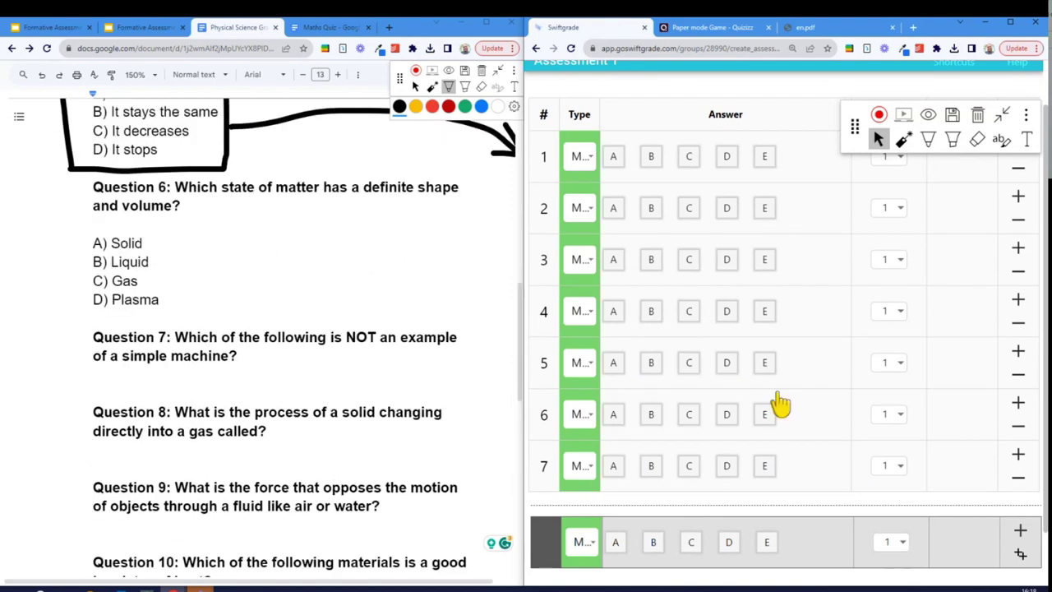
pyautogui.click(1018, 476)
pyautogui.scroll(5, 205, 270)
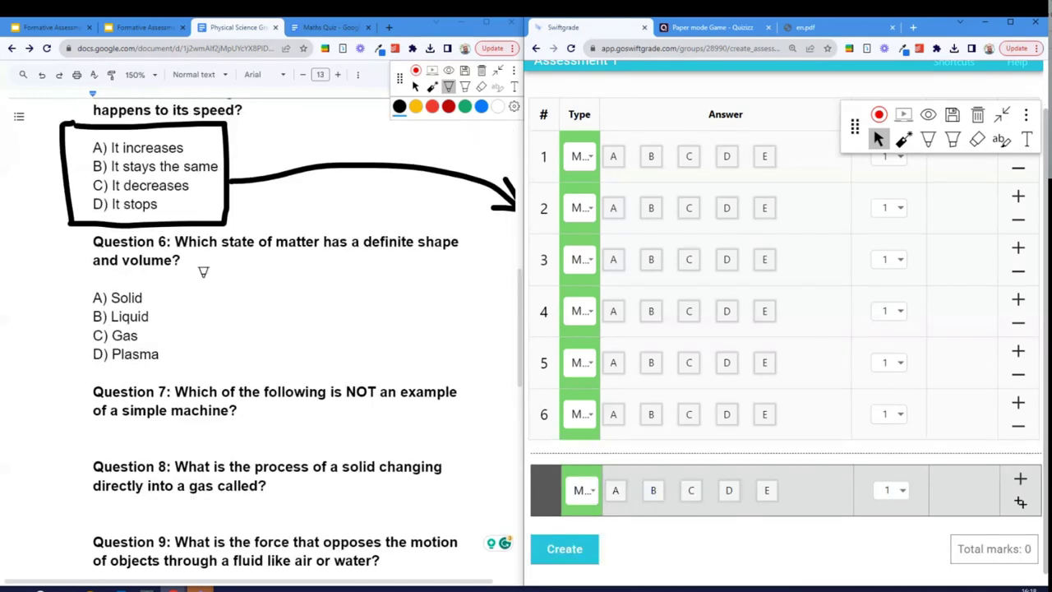
# Mark the correct answers for Questions 1 to 6 as B, D, A, C, C and A.
pyautogui.scroll(-13, 207, 245)
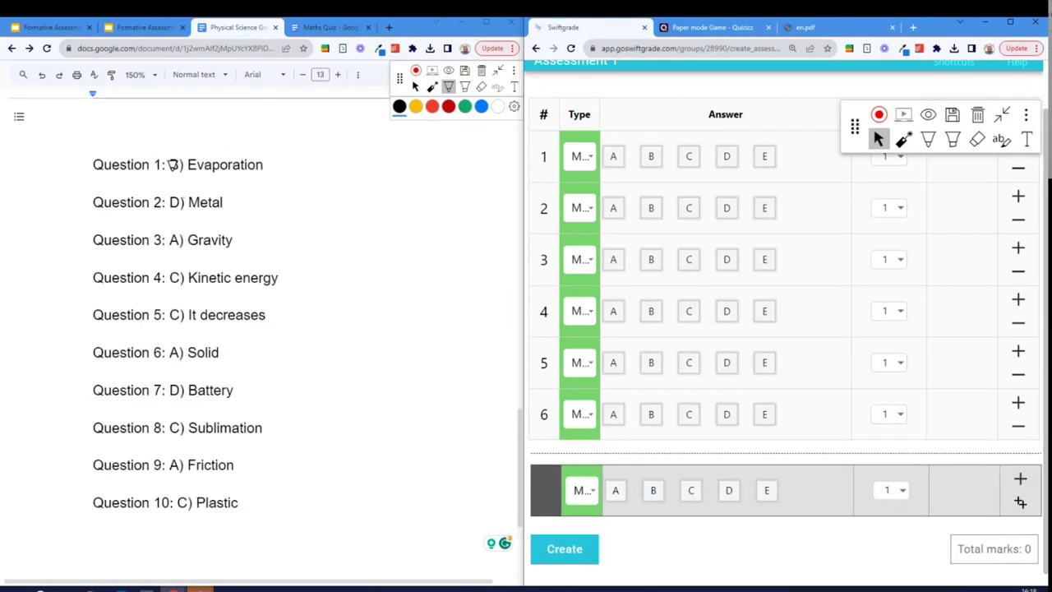
pyautogui.click(651, 158)
pyautogui.click(725, 209)
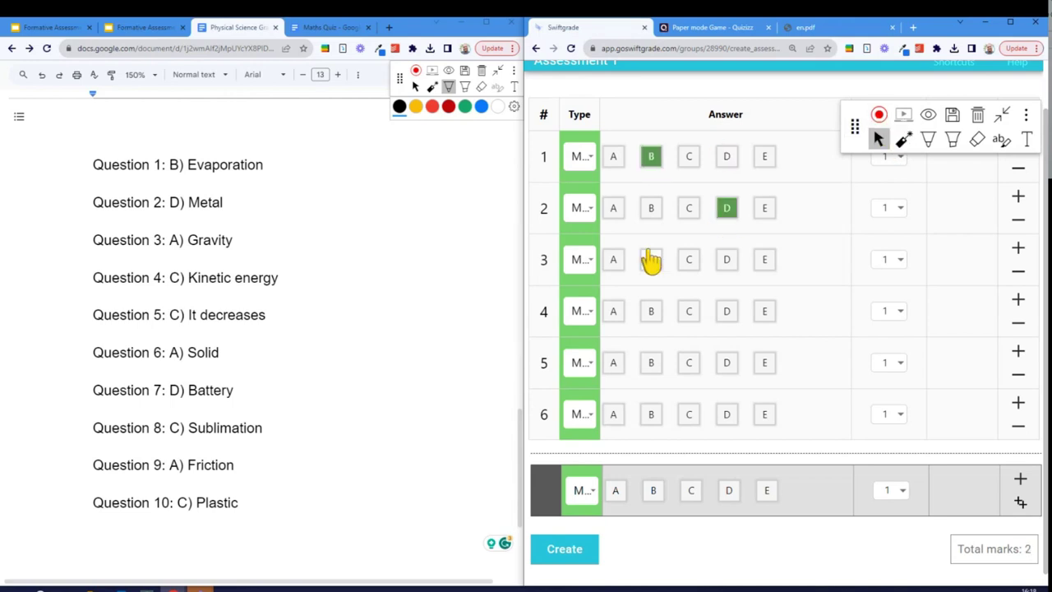
pyautogui.click(615, 260)
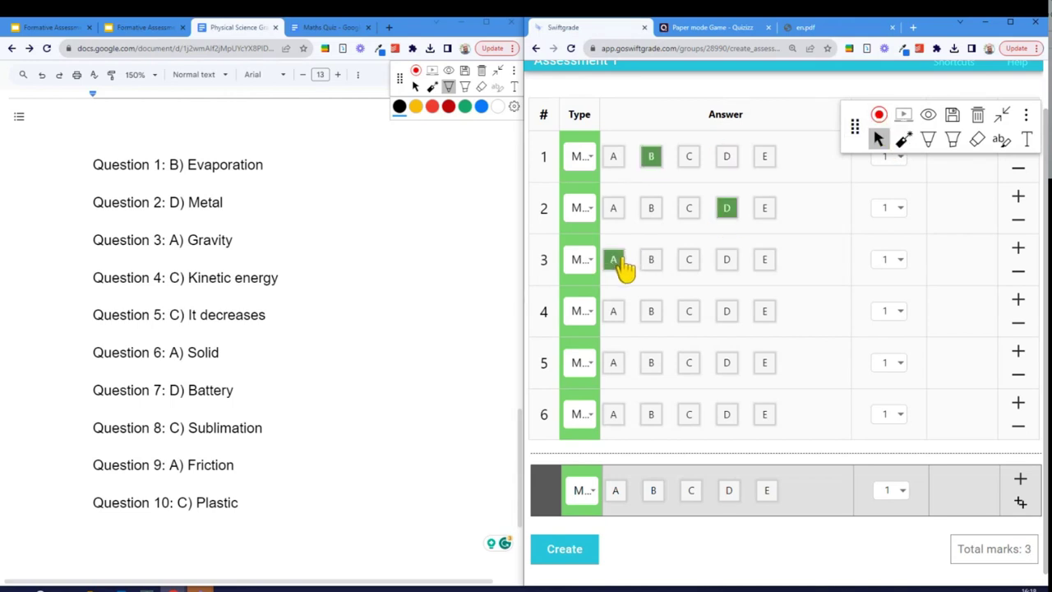
pyautogui.click(692, 313)
pyautogui.click(613, 365)
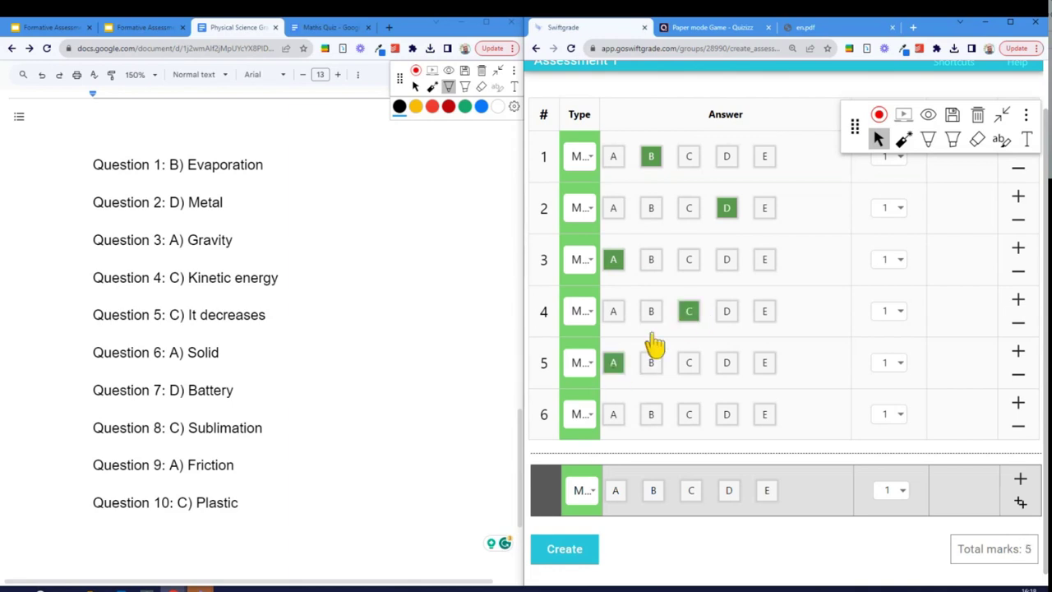
pyautogui.click(616, 366)
pyautogui.click(692, 366)
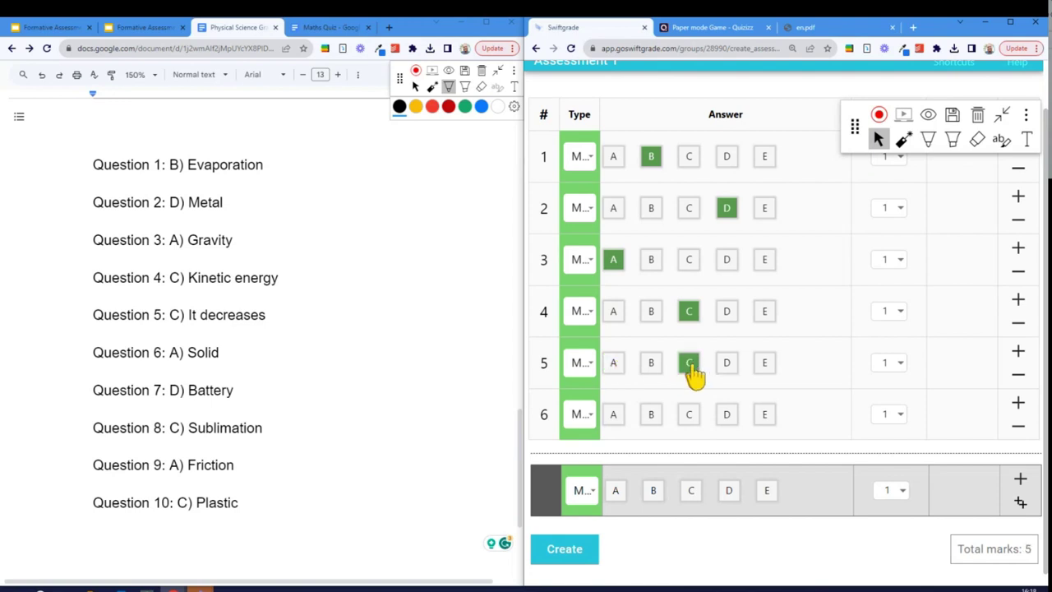
pyautogui.click(614, 416)
# Set the new entry's question type to Fill in the blank and add blank entries in bulk up to Question 10.
pyautogui.scroll(-1, 689, 323)
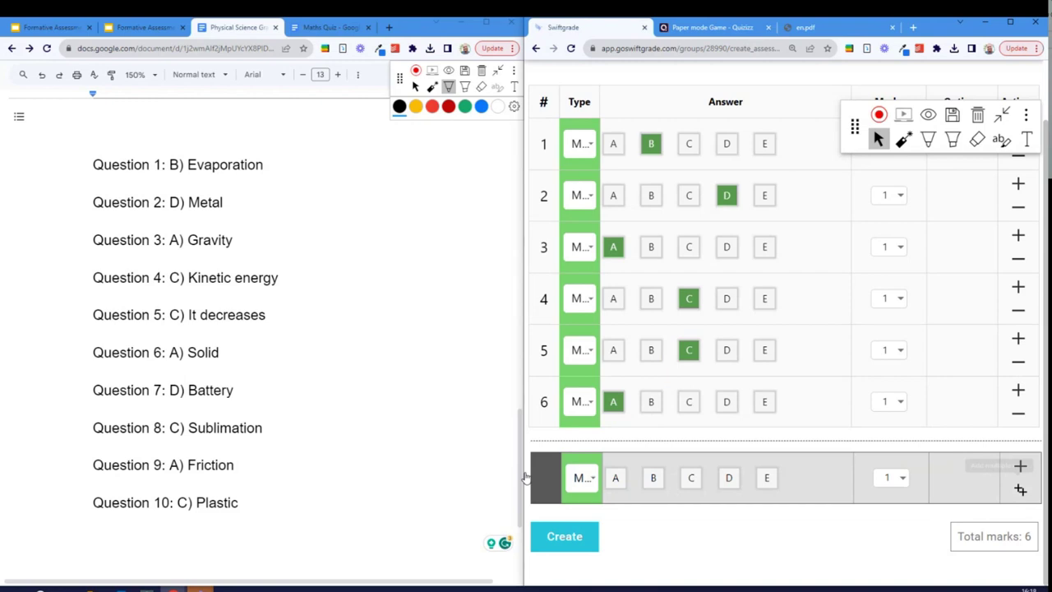
pyautogui.click(584, 477)
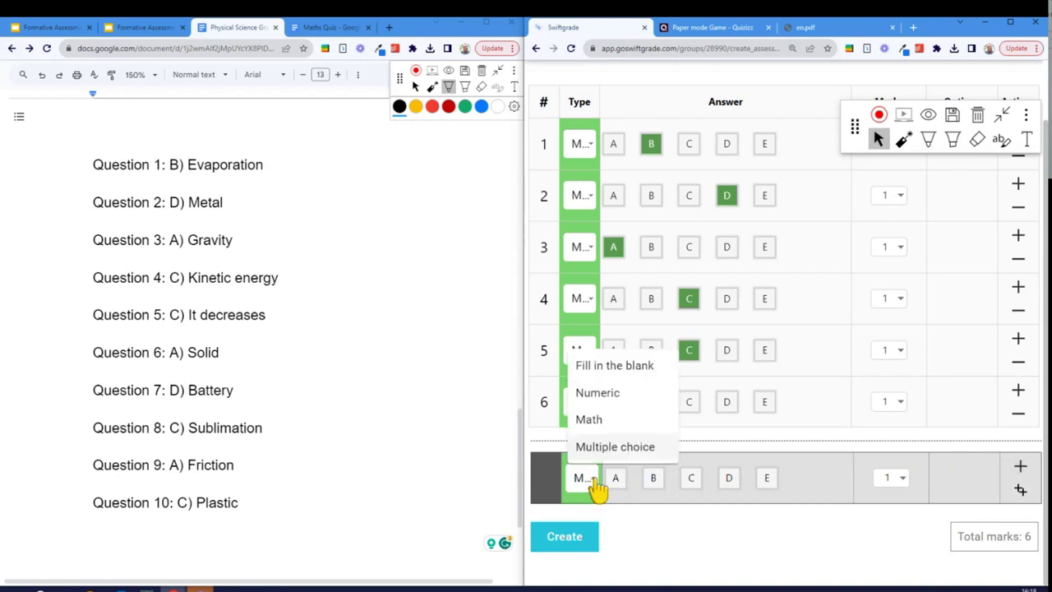
pyautogui.click(600, 370)
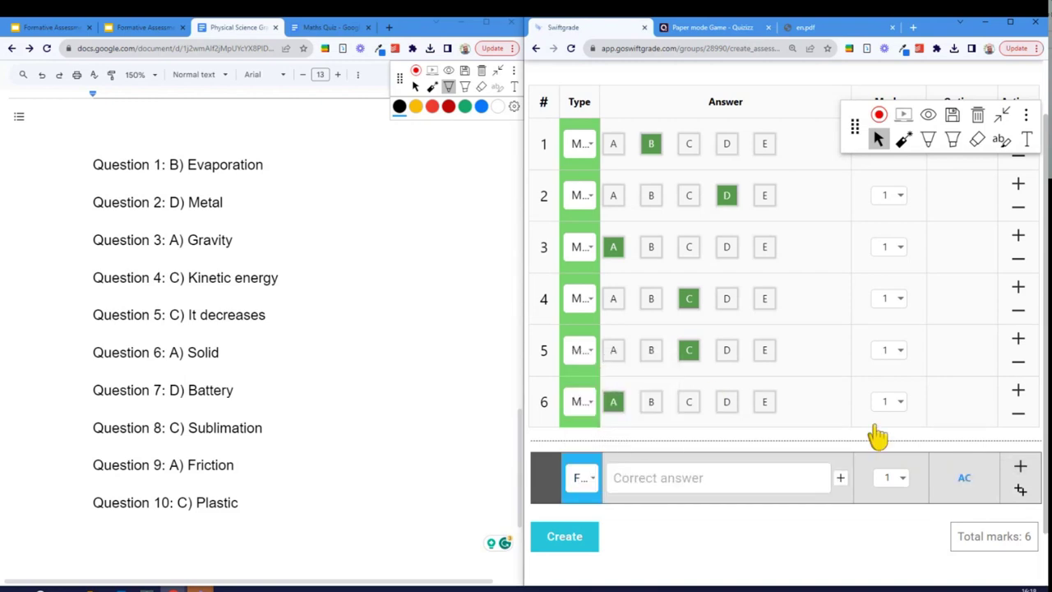
pyautogui.click(1020, 491)
pyautogui.scroll(2, 1017, 247)
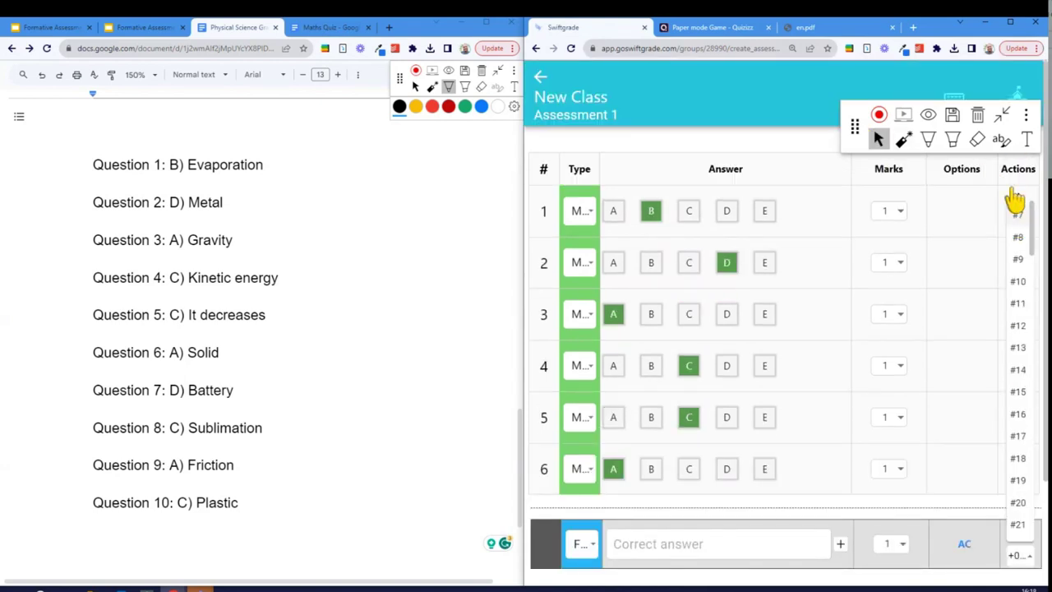
pyautogui.scroll(-3, 1029, 208)
pyautogui.scroll(3, 1029, 208)
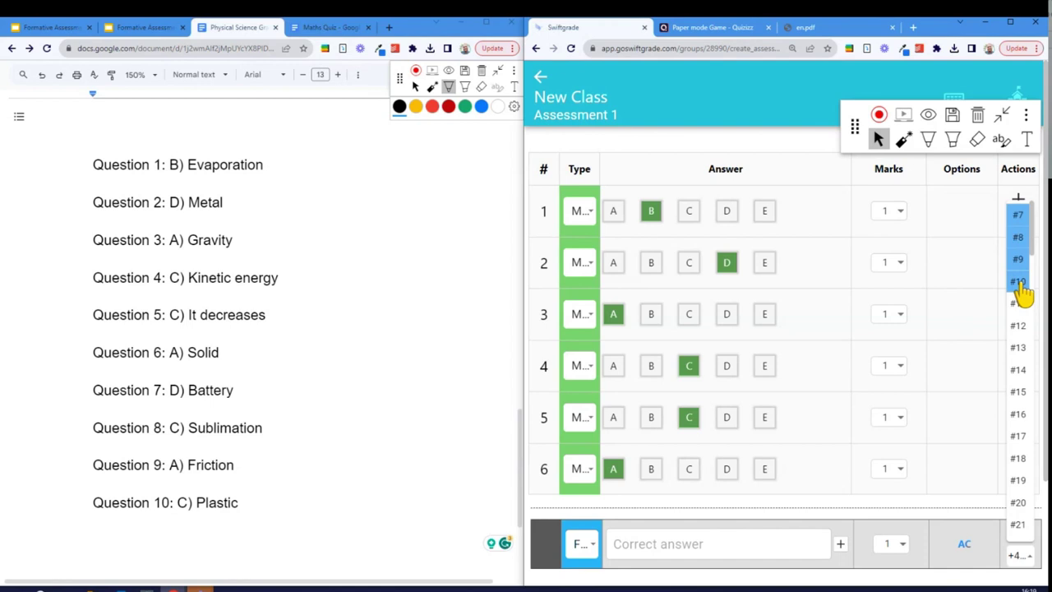
pyautogui.click(1019, 285)
pyautogui.scroll(-3, 631, 483)
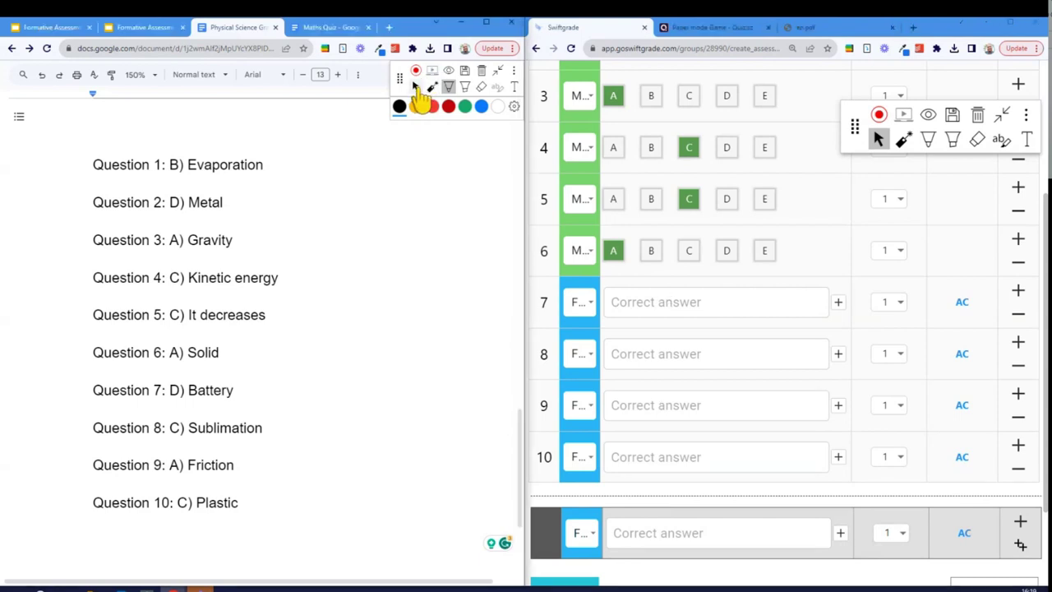
# Copy "Battery" and "Sublimation" from the document into the correct answers of Questions 7 and 8.
pyautogui.doubleClick(210, 389)
pyautogui.hotkey('ctrl', 'c')
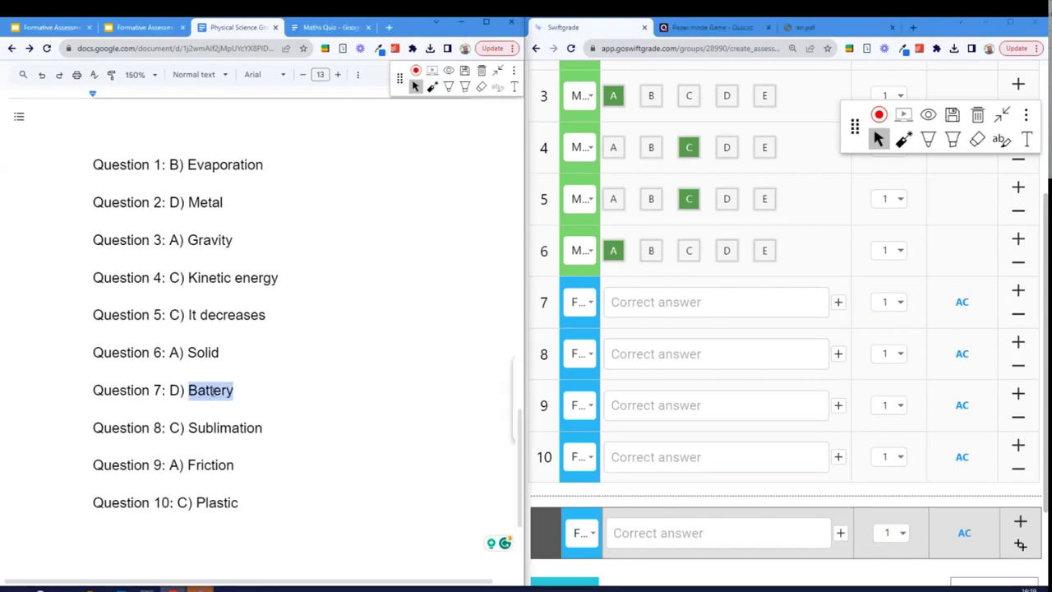
pyautogui.click(661, 306)
pyautogui.hotkey('ctrl', 'v')
pyautogui.click(94, 409)
pyautogui.doubleClick(225, 427)
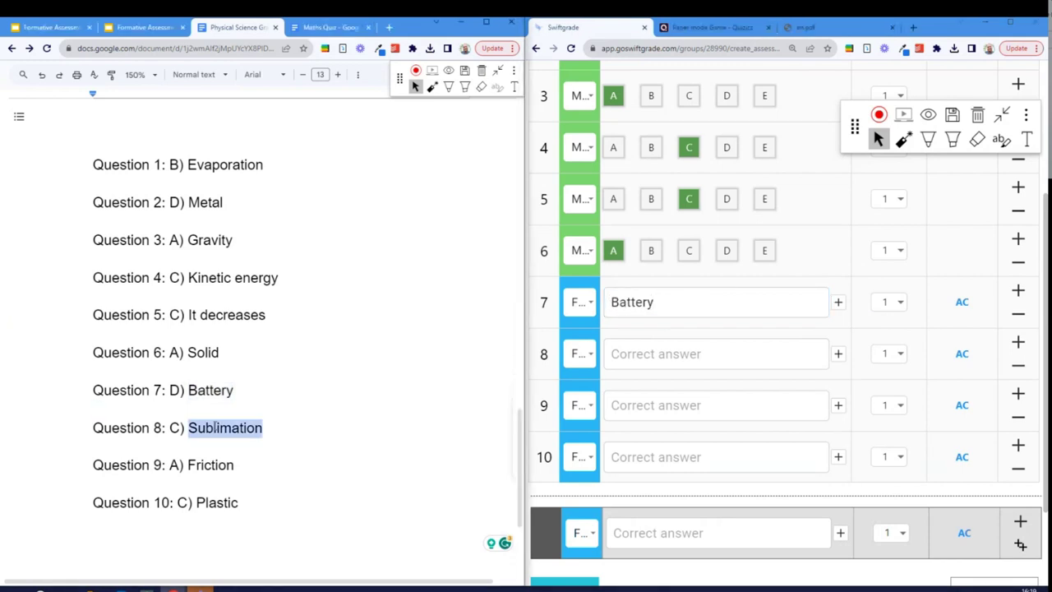
pyautogui.hotkey('ctrl', 'c')
pyautogui.click(718, 349)
pyautogui.hotkey('ctrl', 'v')
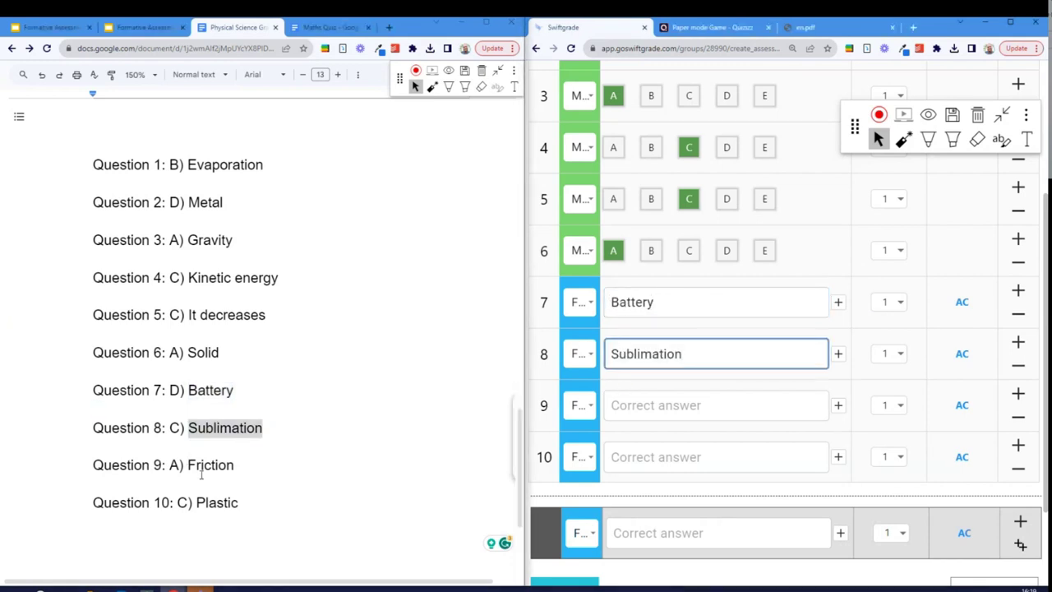
# Copy "Friction" and "Plastic" from the document into the correct answers of Questions 9 and 10.
pyautogui.click(188, 461)
pyautogui.doubleClick(205, 464)
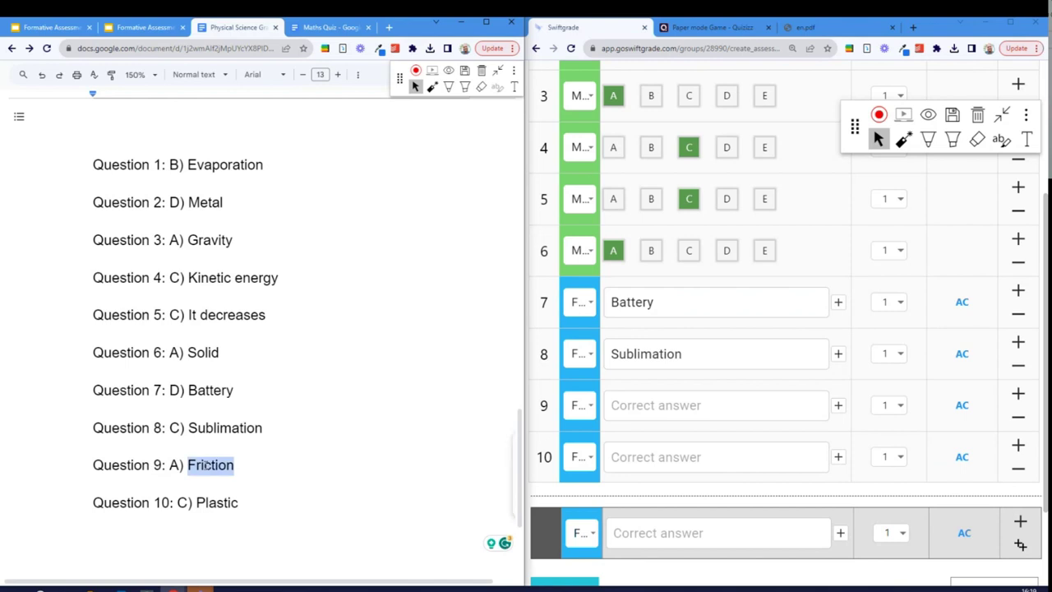
pyautogui.hotkey('ctrl', 'c')
pyautogui.click(726, 405)
pyautogui.hotkey('ctrl', 'v')
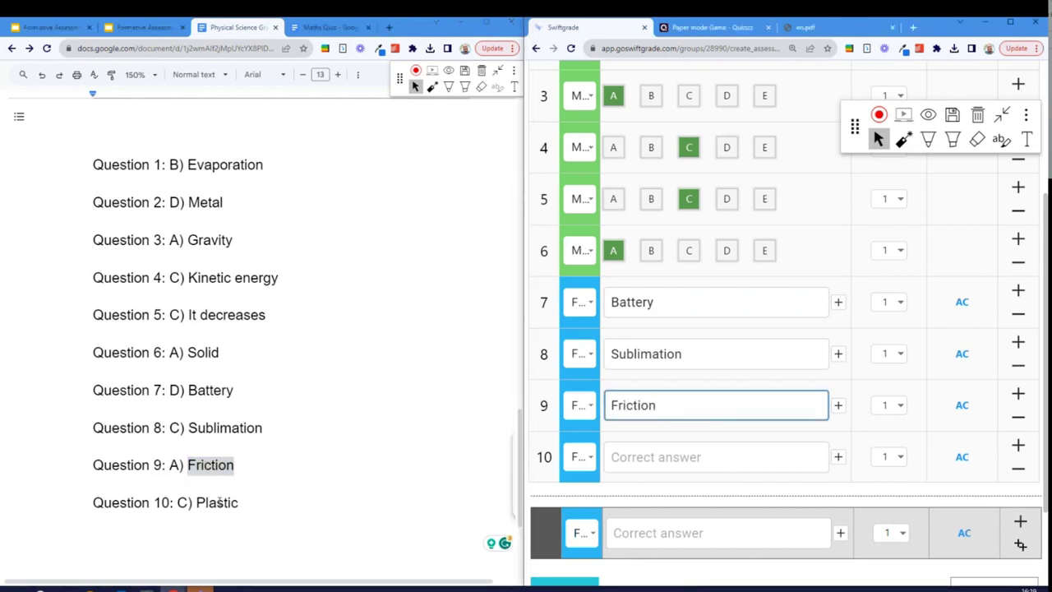
pyautogui.click(220, 501)
pyautogui.doubleClick(218, 502)
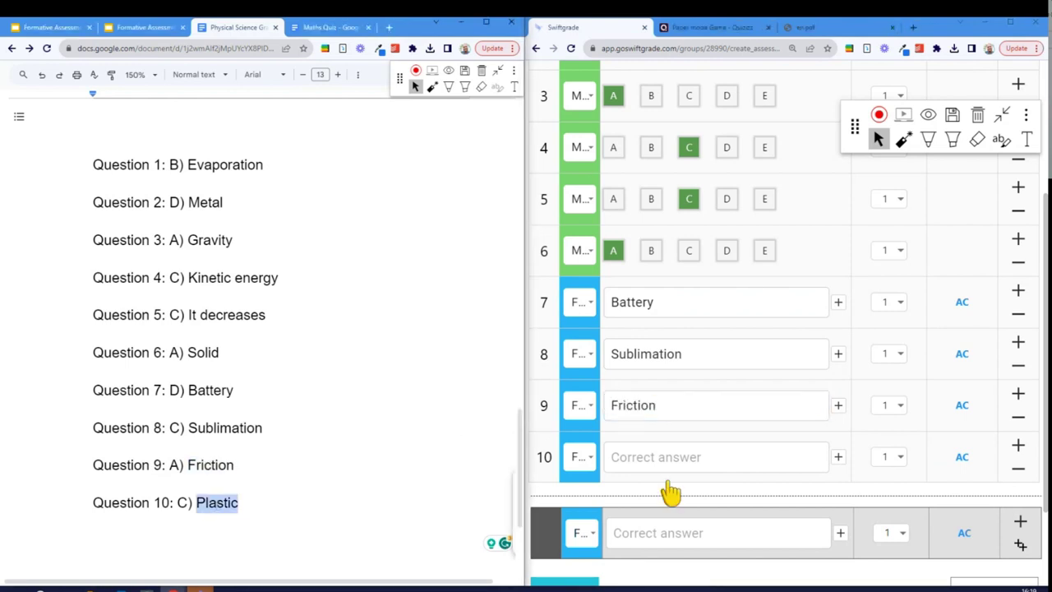
pyautogui.hotkey('ctrl', 'c')
pyautogui.click(679, 457)
pyautogui.hotkey('ctrl', 'v')
pyautogui.click(255, 502)
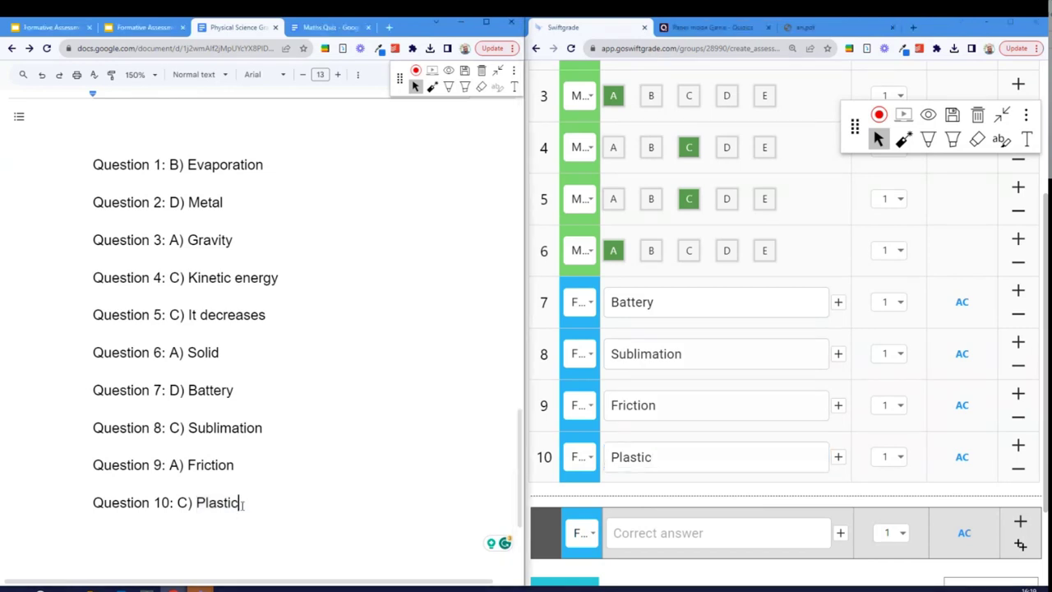
# Clear the drawn box and arrow from the document and review its questions against the answer key.
pyautogui.scroll(3, 219, 415)
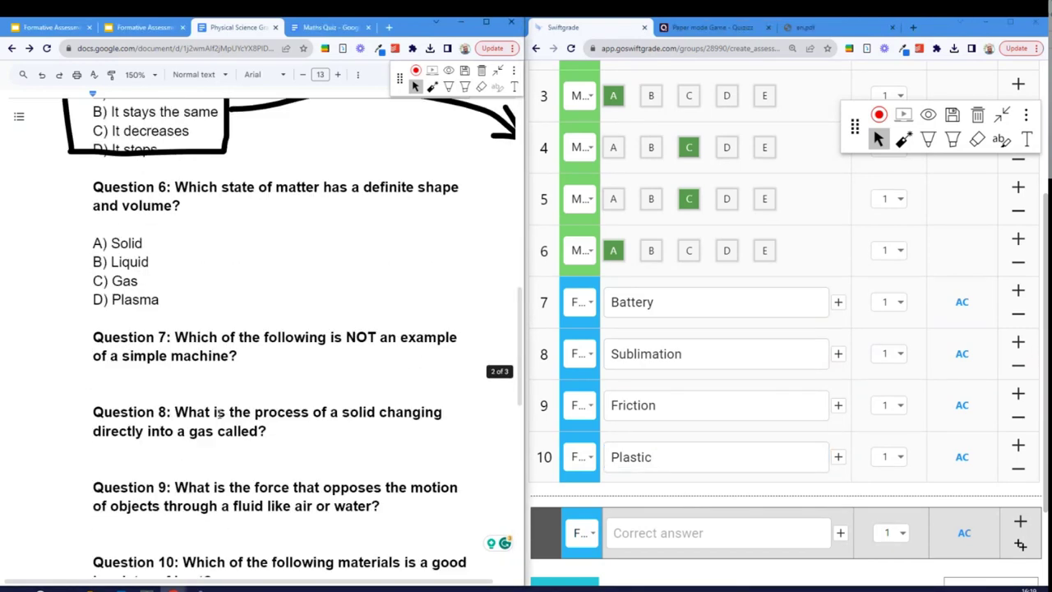
pyautogui.scroll(5, 218, 415)
pyautogui.click(482, 72)
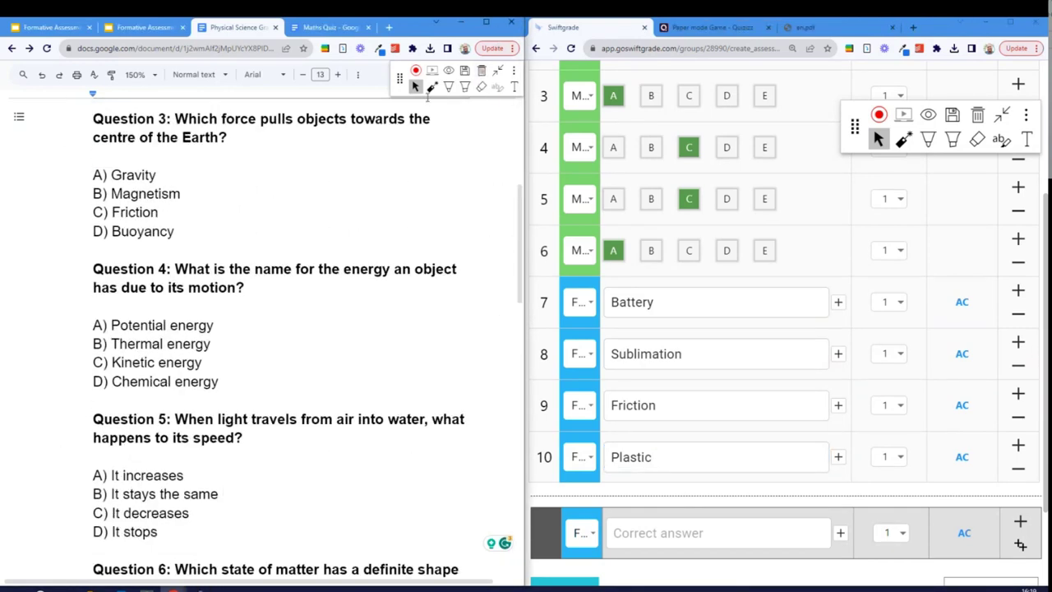
pyautogui.scroll(4, 322, 309)
pyautogui.scroll(-2, 325, 319)
pyautogui.scroll(-8, 325, 319)
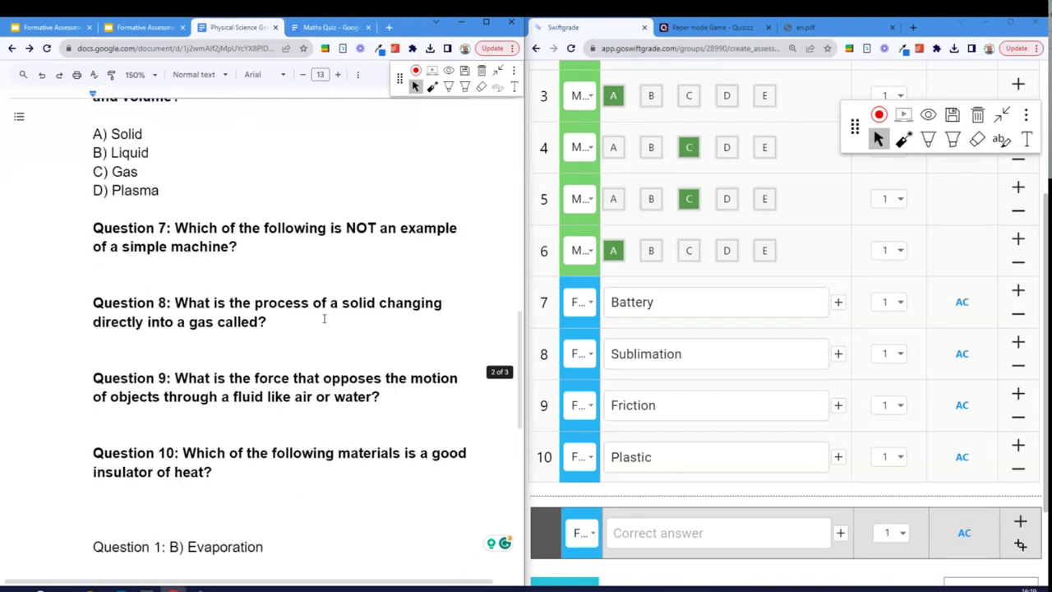
pyautogui.scroll(-4, 324, 319)
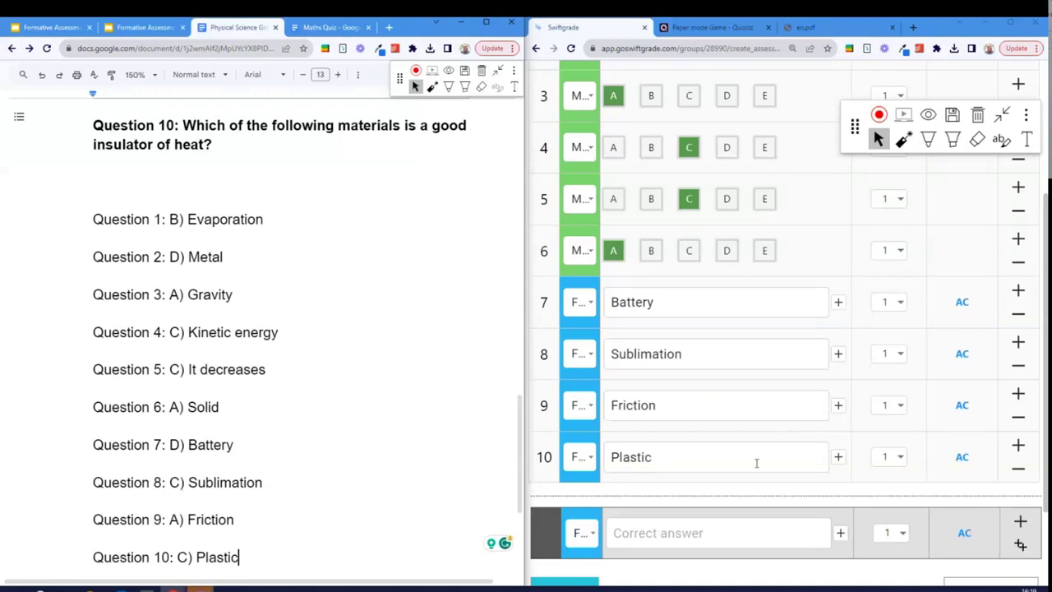
# Review the completed answer key and create the assessment with Paper as the answer sheet type.
pyautogui.scroll(1, 756, 462)
pyautogui.scroll(3, 756, 459)
pyautogui.moveTo(854, 123); pyautogui.dragTo(505, 66)
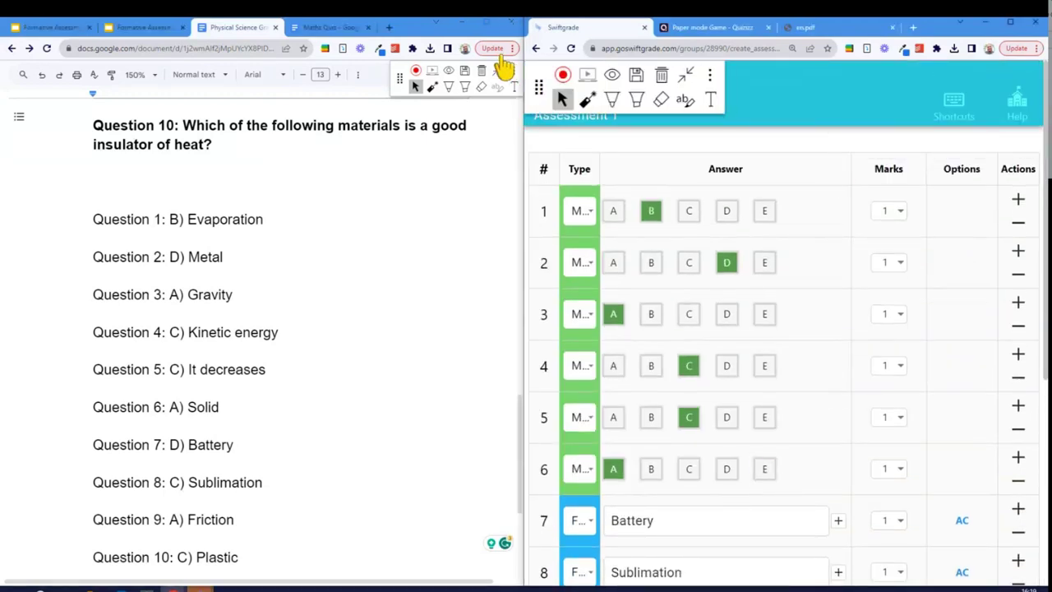
pyautogui.scroll(-4, 970, 276)
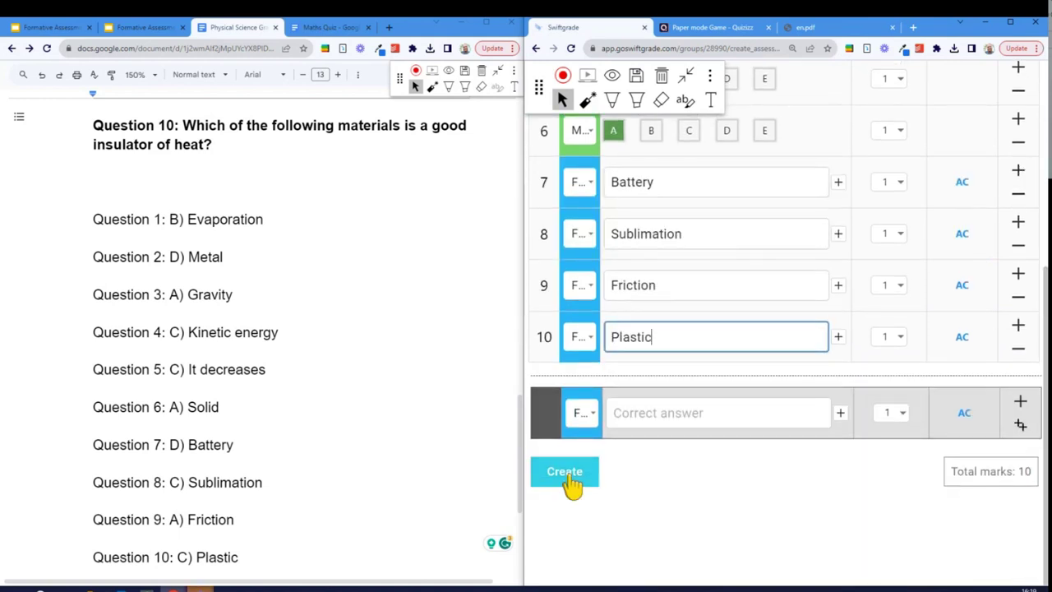
pyautogui.click(567, 475)
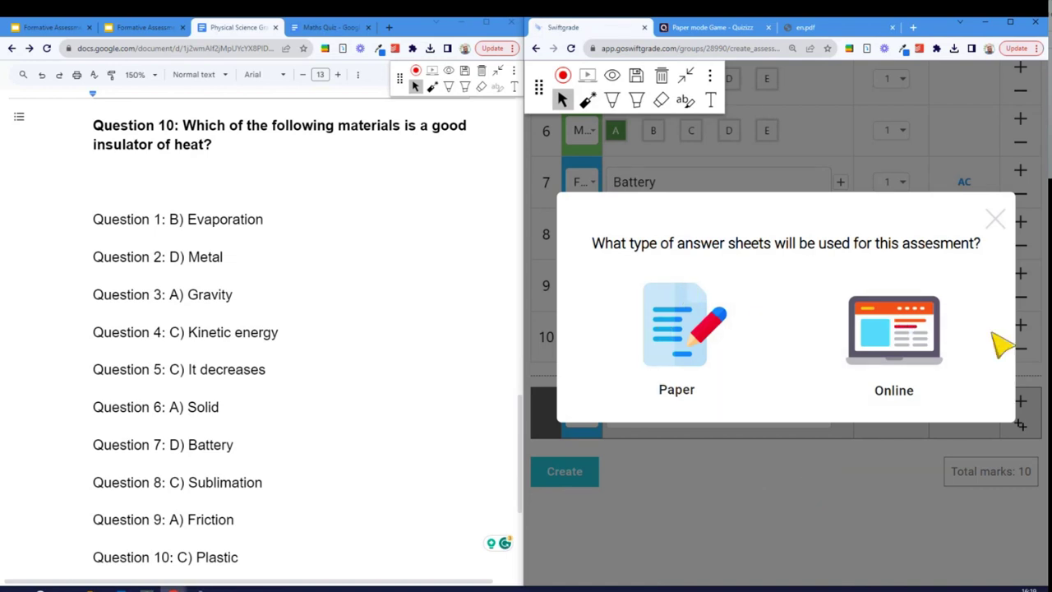
pyautogui.click(704, 348)
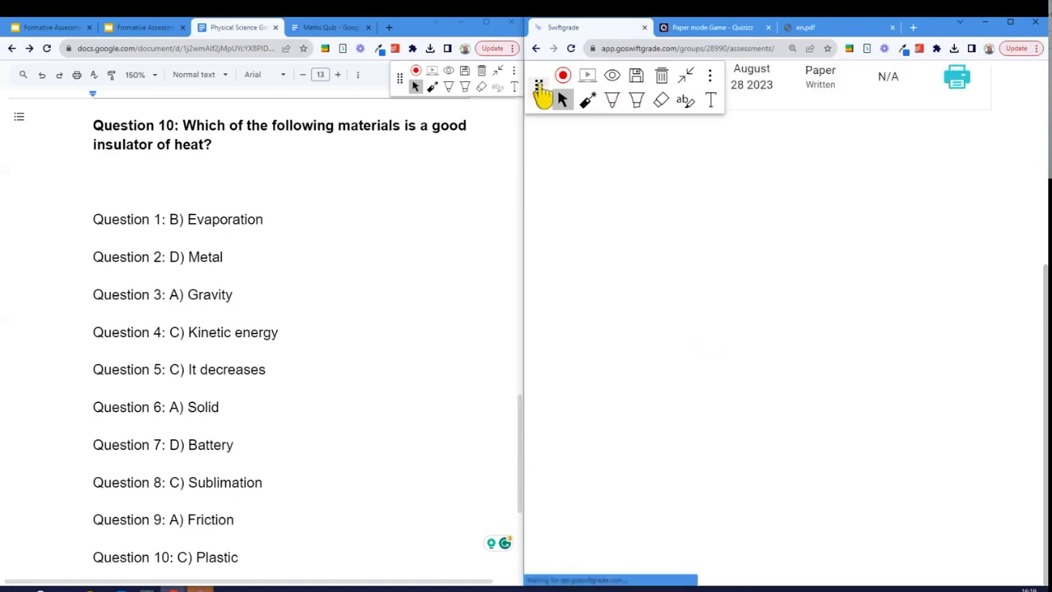
# Show New Class's assessment list in full screen and draw a black box around Assessment 1's Next step column.
pyautogui.moveTo(540, 91); pyautogui.dragTo(855, 155)
pyautogui.scroll(3, 756, 164)
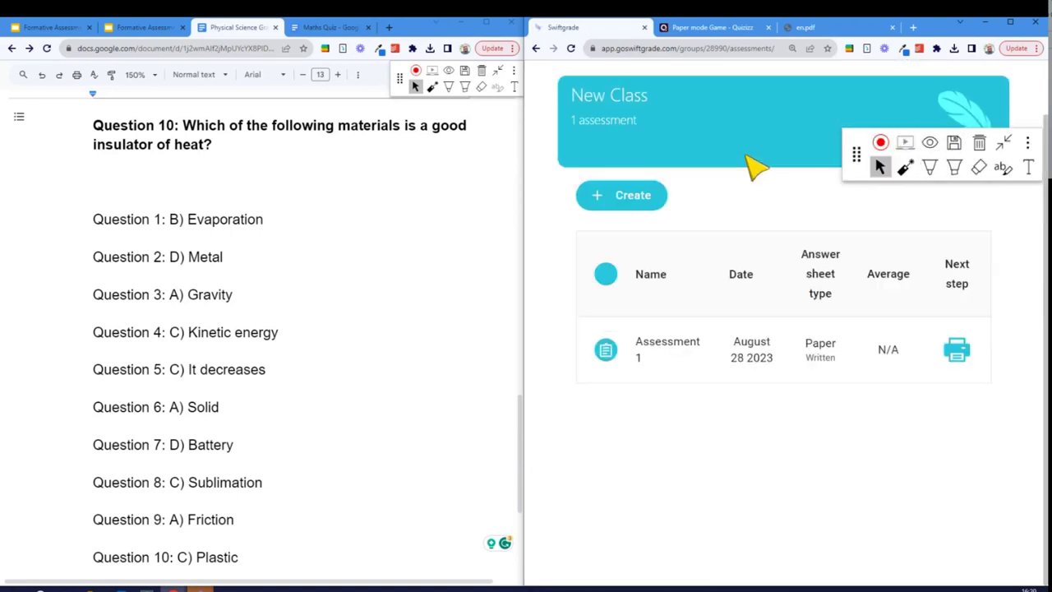
pyautogui.scroll(2, 753, 169)
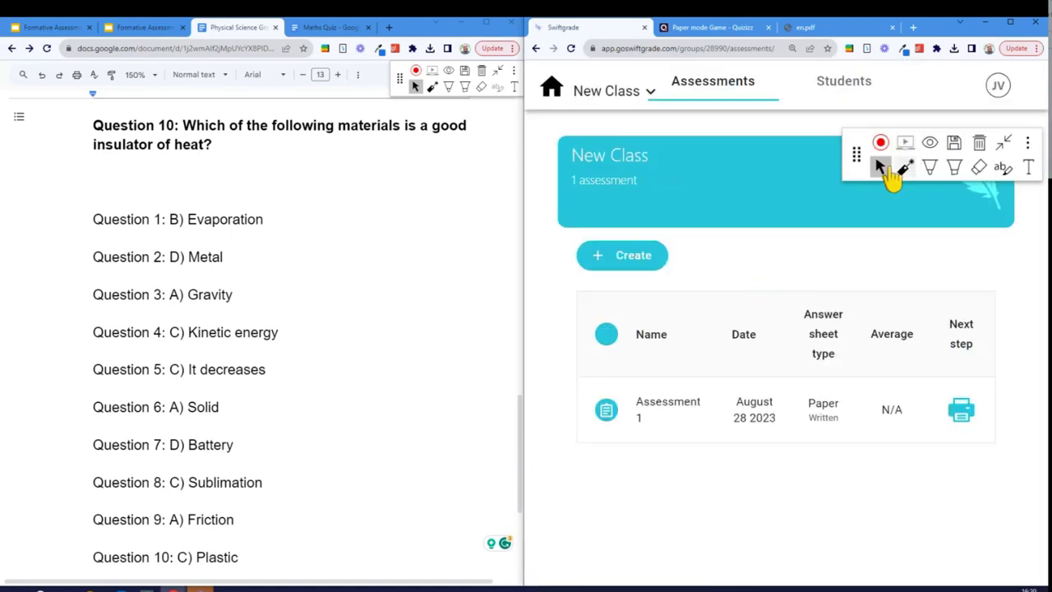
pyautogui.click(930, 168)
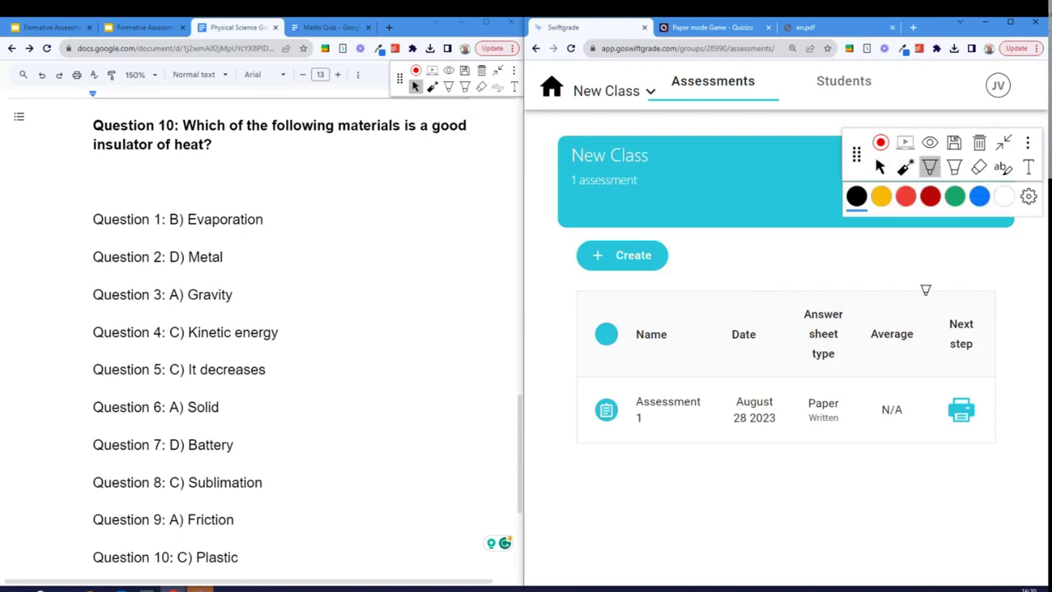
pyautogui.click(1010, 27)
pyautogui.press('F11')
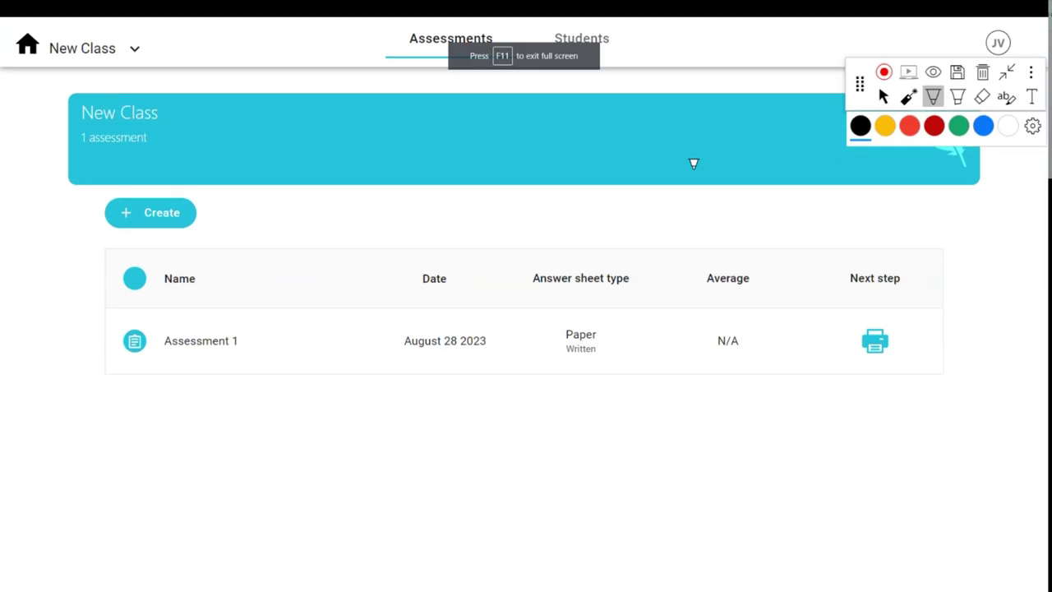
pyautogui.moveTo(817, 242)
pyautogui.mouseDown()
pyautogui.moveTo(817, 376)
pyautogui.moveTo(941, 376)
pyautogui.moveTo(944, 243)
pyautogui.moveTo(809, 240)
pyautogui.mouseUp()
pyautogui.click(883, 97)
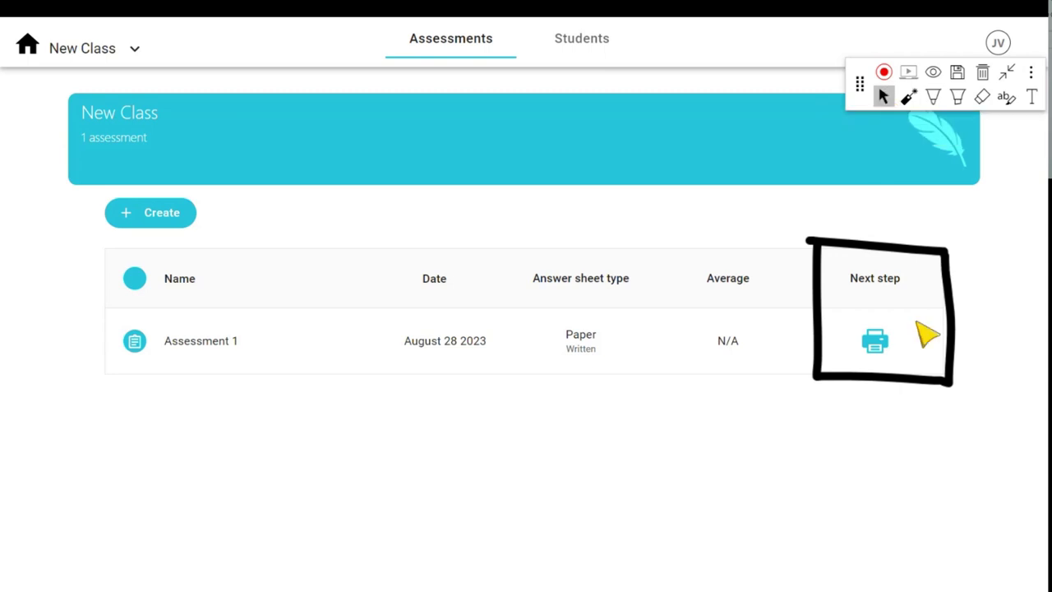
# Open the print preview of Assessment 1's answer sheets and highlight the student name on the sheet in pale yellow.
pyautogui.click(876, 344)
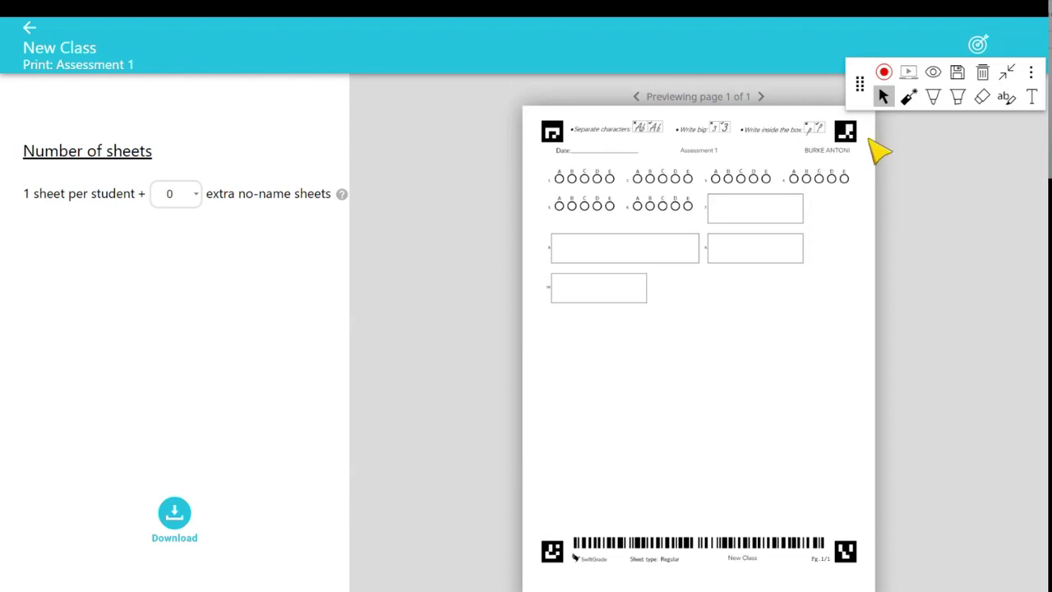
pyautogui.click(959, 99)
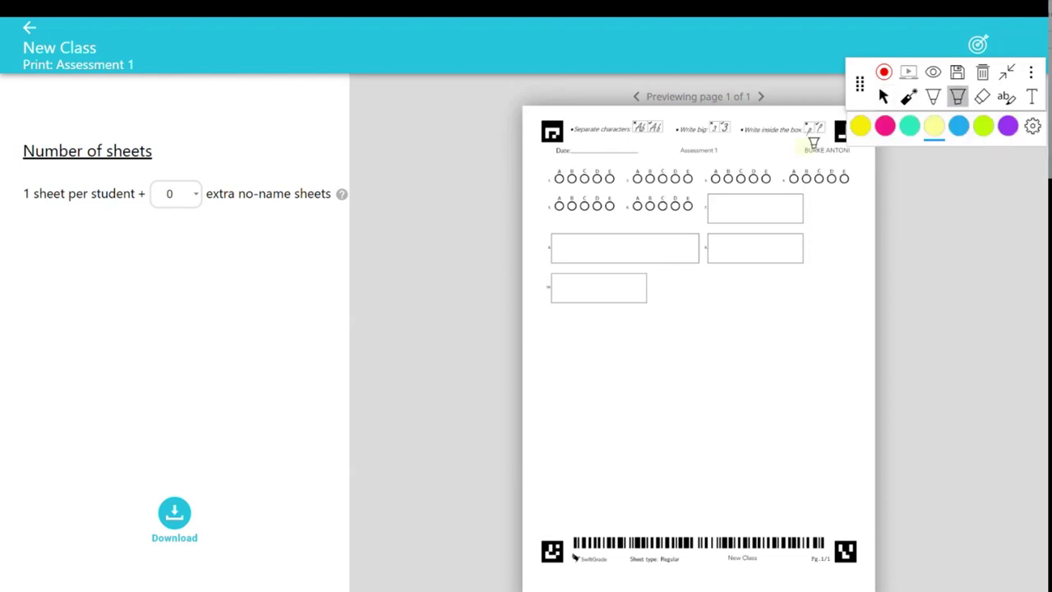
pyautogui.click(884, 98)
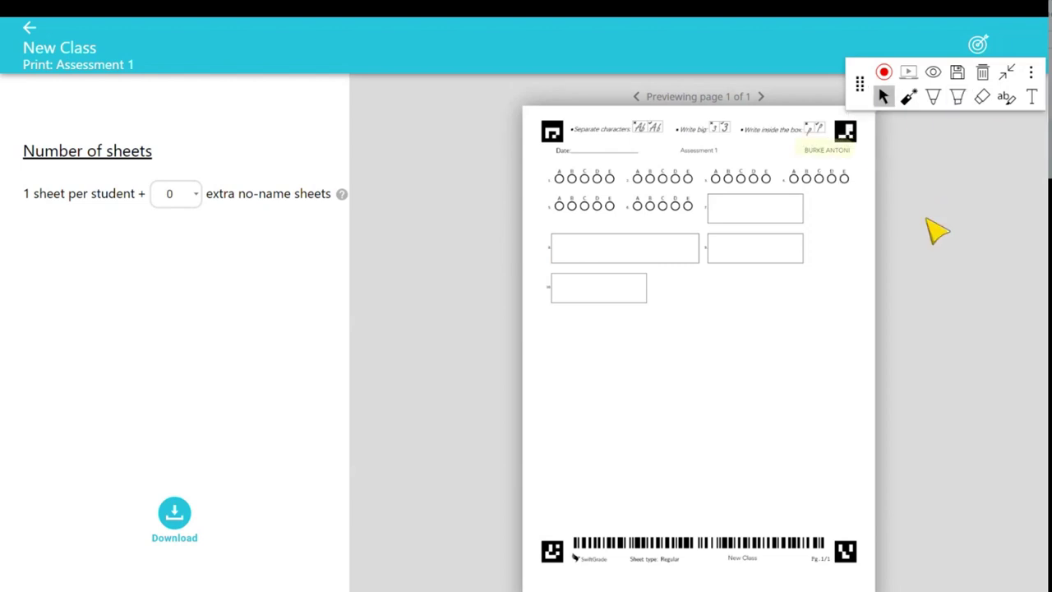
pyautogui.moveTo(861, 86)
pyautogui.mouseDown()
pyautogui.moveTo(441, 150)
pyautogui.moveTo(272, 129)
pyautogui.mouseUp()
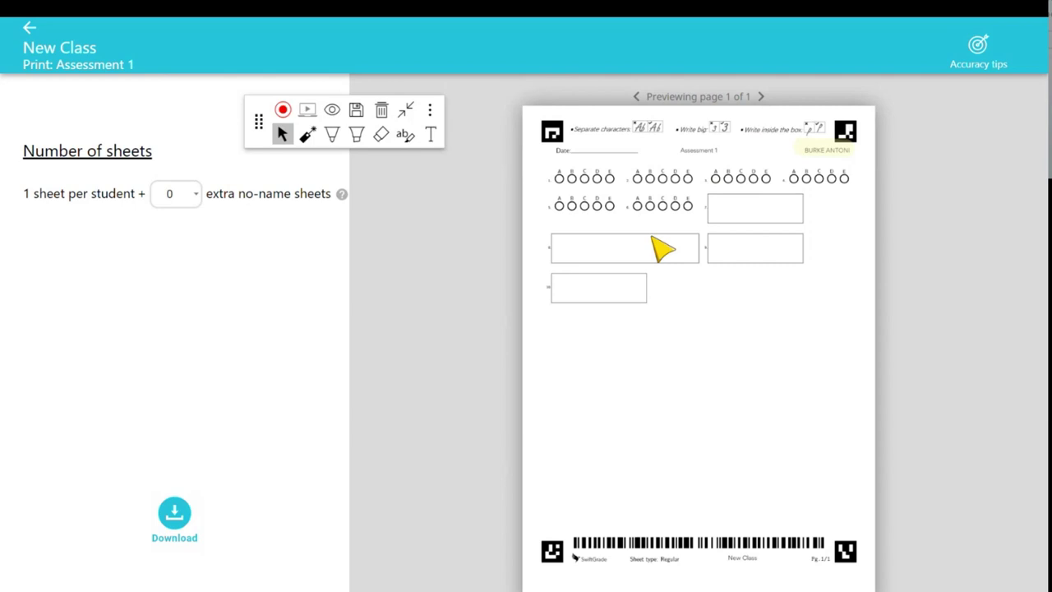
# Download Assessment 1's answer sheets with 0 extra no-name sheets and open New Class - Assessment 1.pdf.
pyautogui.click(174, 518)
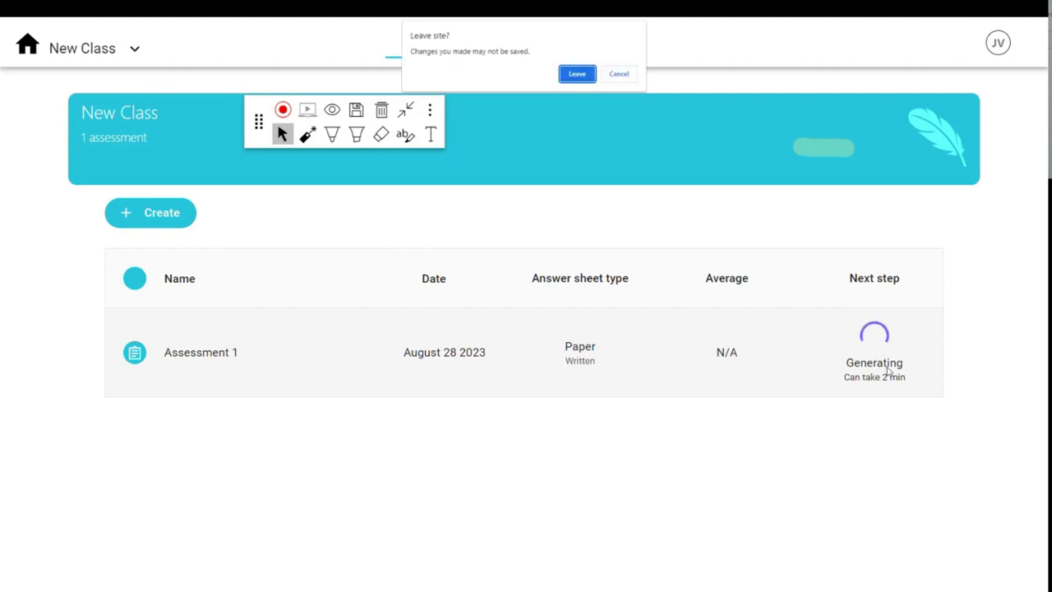
pyautogui.click(577, 73)
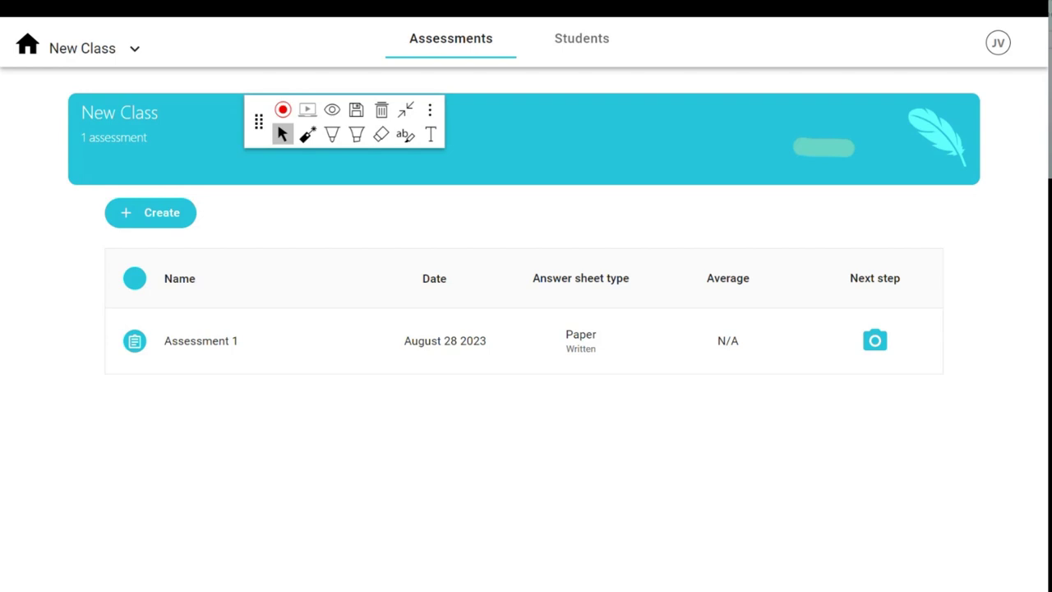
pyautogui.moveTo(312, 591); pyautogui.dragTo(666, 134)
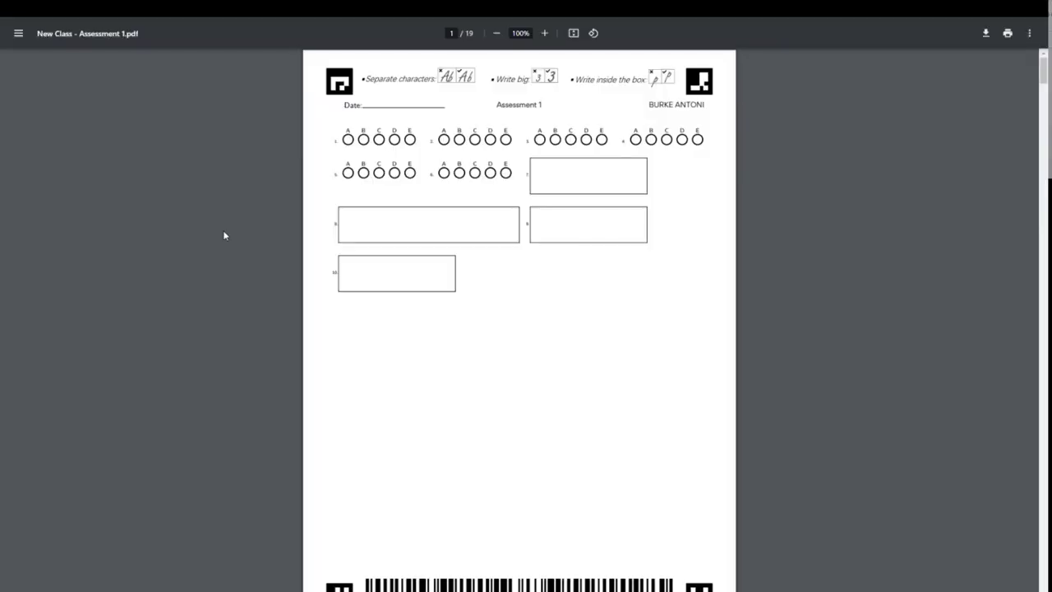
# Examine the individual students' answer sheets in the PDF from page 1 through page 6.
pyautogui.scroll(-1, 756, 224)
pyautogui.scroll(1, 756, 224)
pyautogui.scroll(-6, 678, 249)
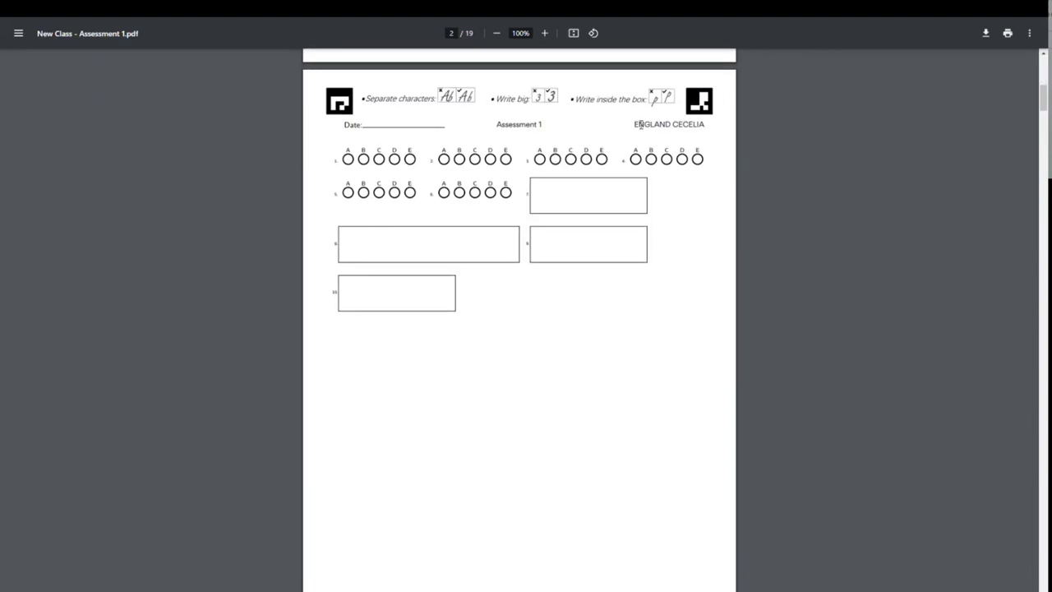
pyautogui.scroll(-1, 522, 257)
pyautogui.scroll(-5, 522, 257)
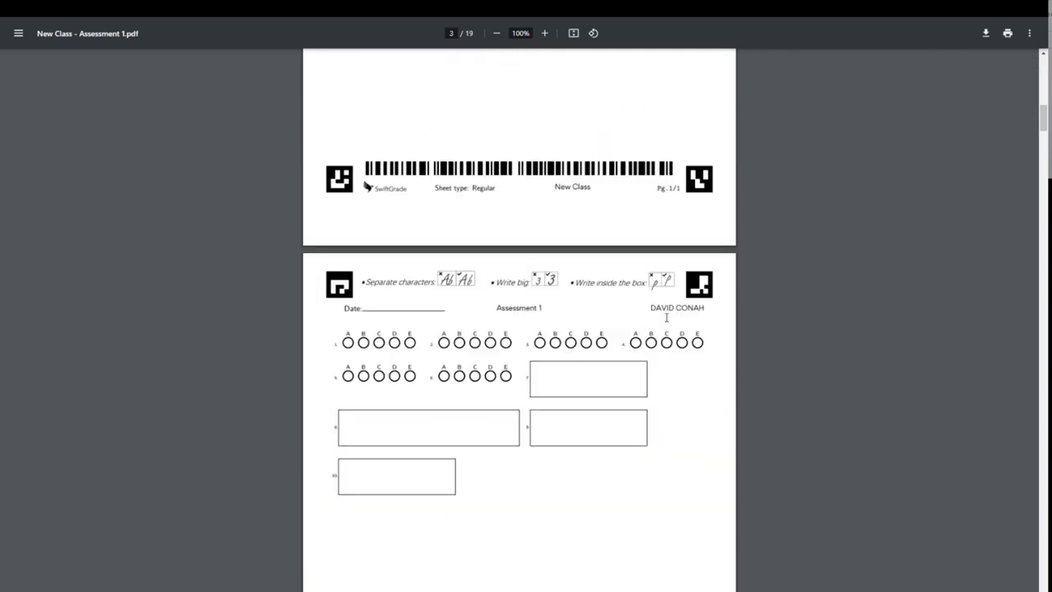
pyautogui.scroll(-2, 649, 304)
pyautogui.scroll(-8, 627, 262)
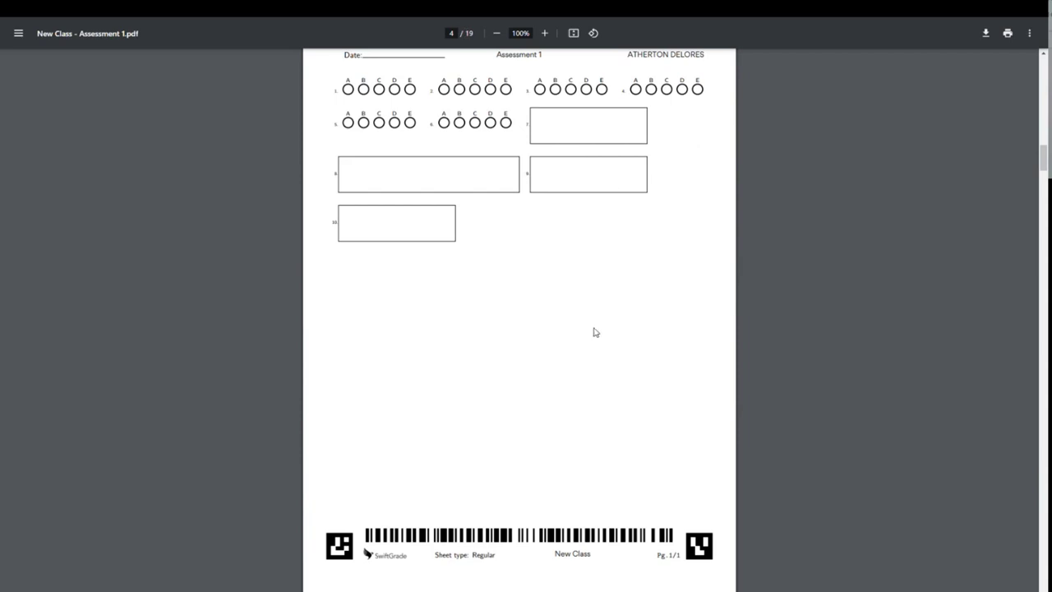
pyautogui.scroll(-11, 596, 332)
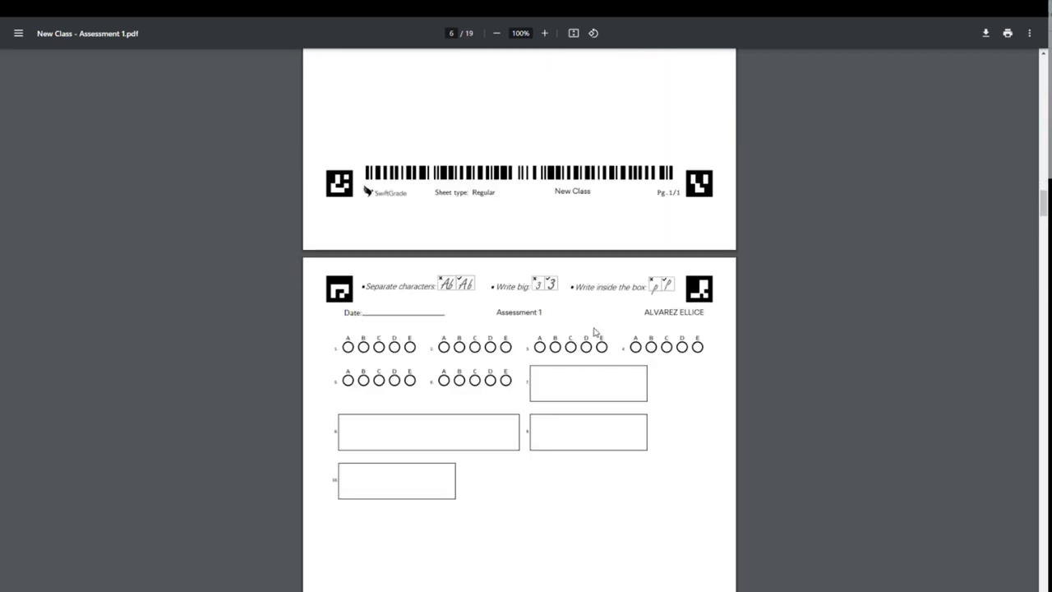
pyautogui.scroll(-2, 596, 332)
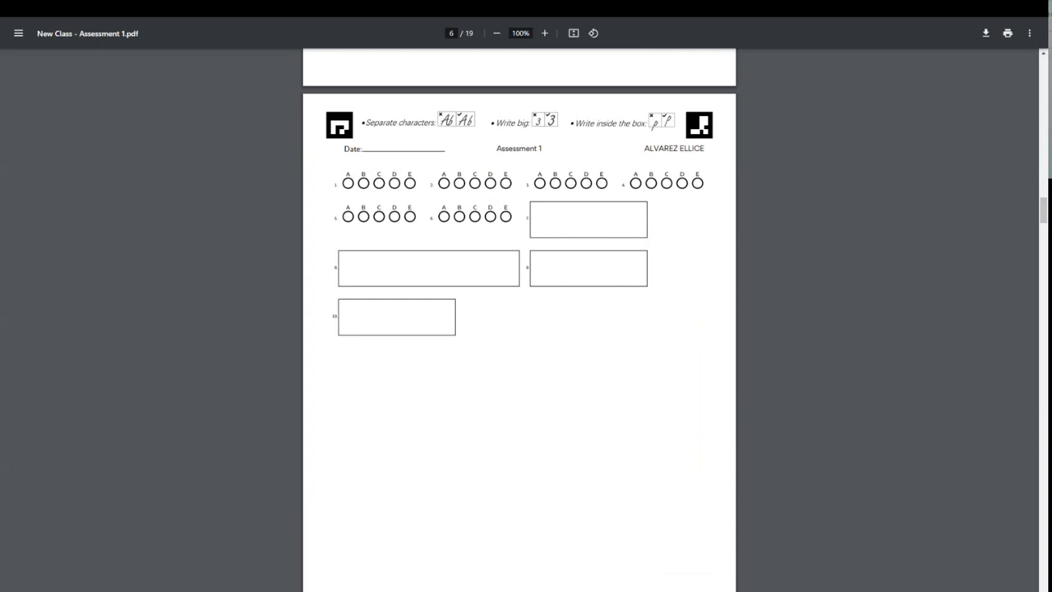
pyautogui.scroll(-1, 495, 235)
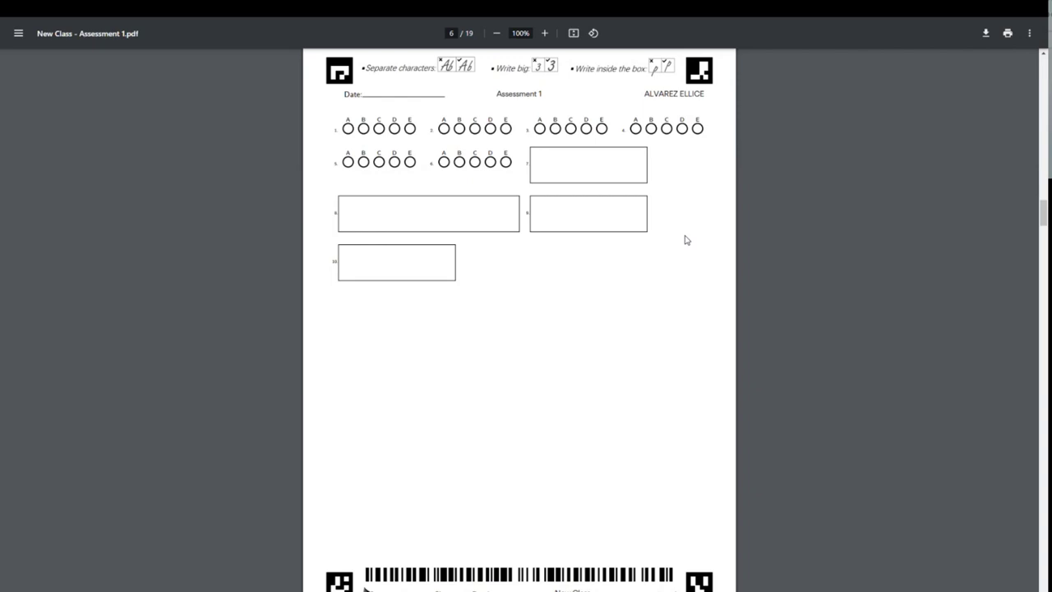
# Return to the SwiftGrade assessment list in full screen and draw a black box around Assessment 1's camera icon.
pyautogui.press('F11')
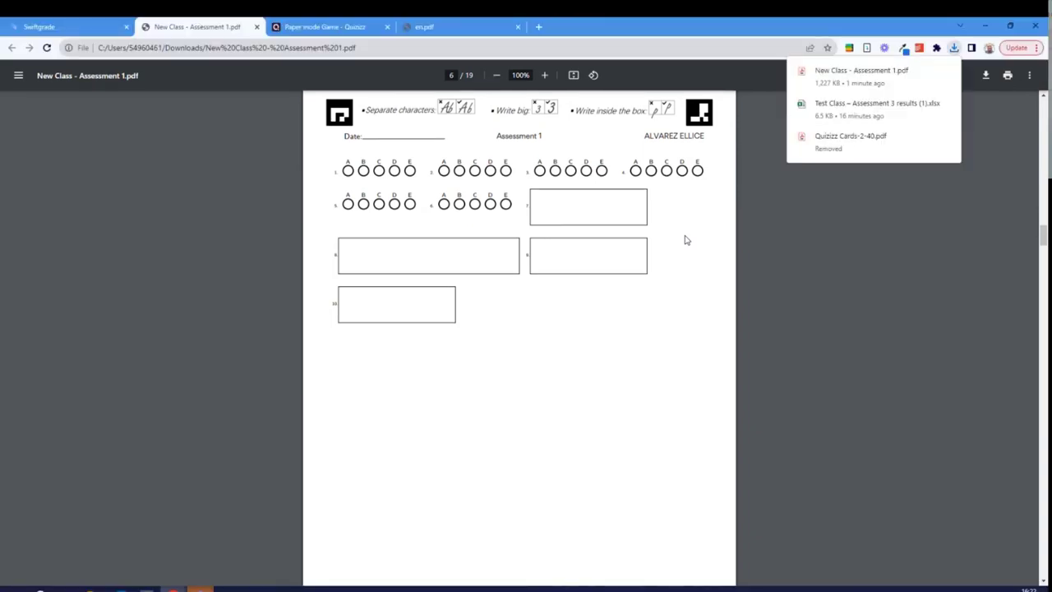
pyautogui.click(71, 27)
pyautogui.press('F11')
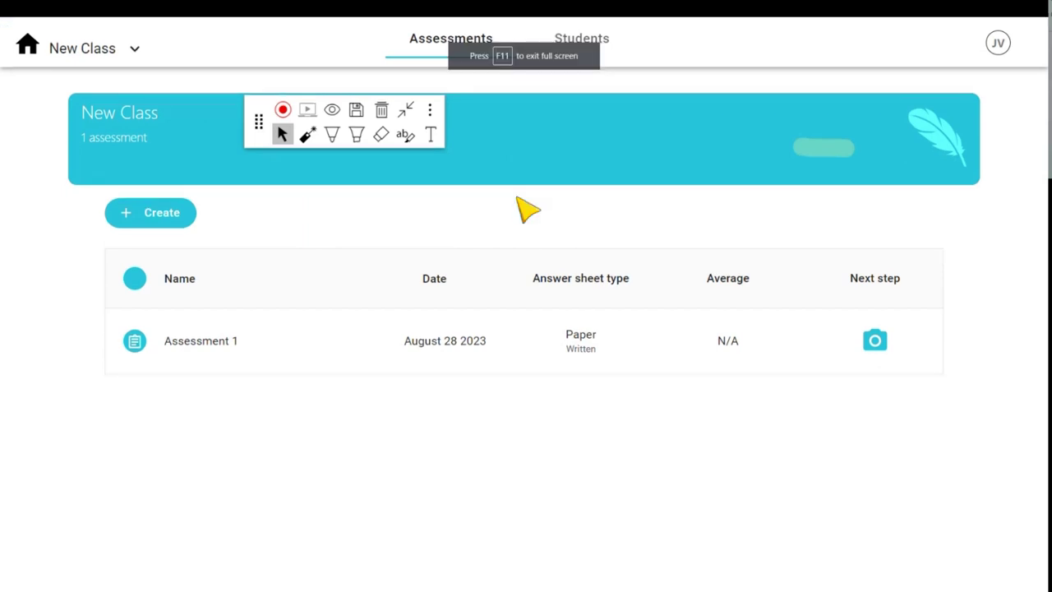
pyautogui.moveTo(257, 125)
pyautogui.mouseDown()
pyautogui.moveTo(859, 97)
pyautogui.moveTo(963, 70)
pyautogui.moveTo(963, 32)
pyautogui.mouseUp()
pyautogui.click(934, 57)
pyautogui.moveTo(830, 302)
pyautogui.mouseDown()
pyautogui.moveTo(904, 285)
pyautogui.moveTo(930, 376)
pyautogui.moveTo(844, 370)
pyautogui.moveTo(827, 292)
pyautogui.mouseUp()
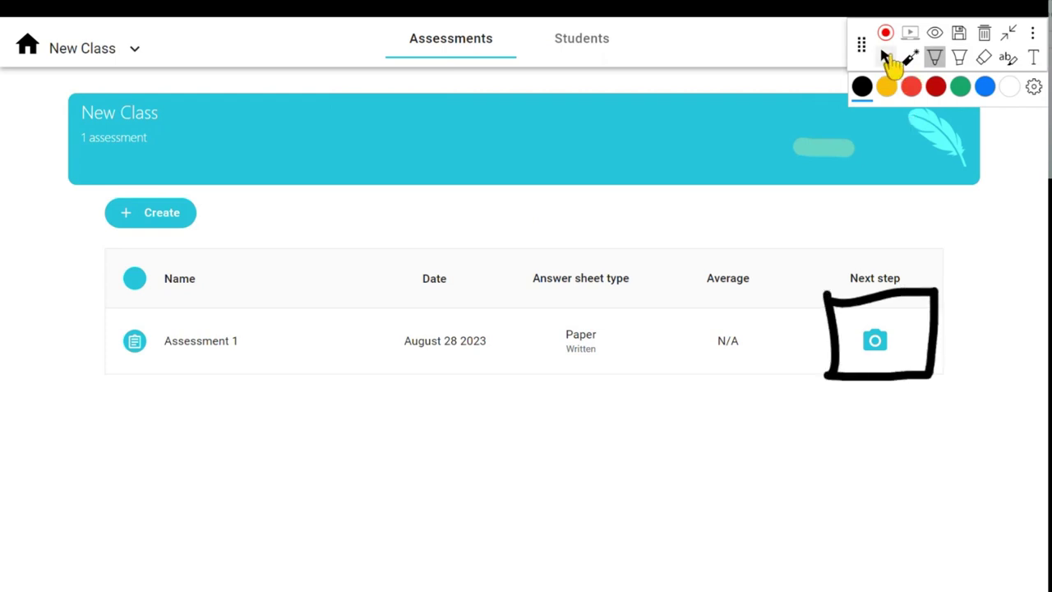
pyautogui.click(886, 58)
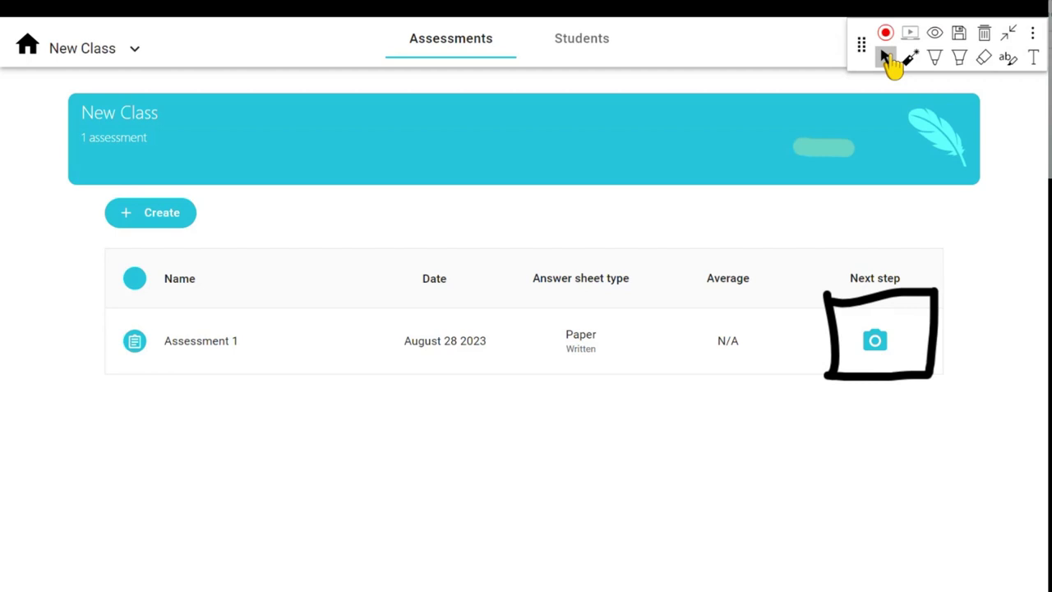
pyautogui.click(885, 56)
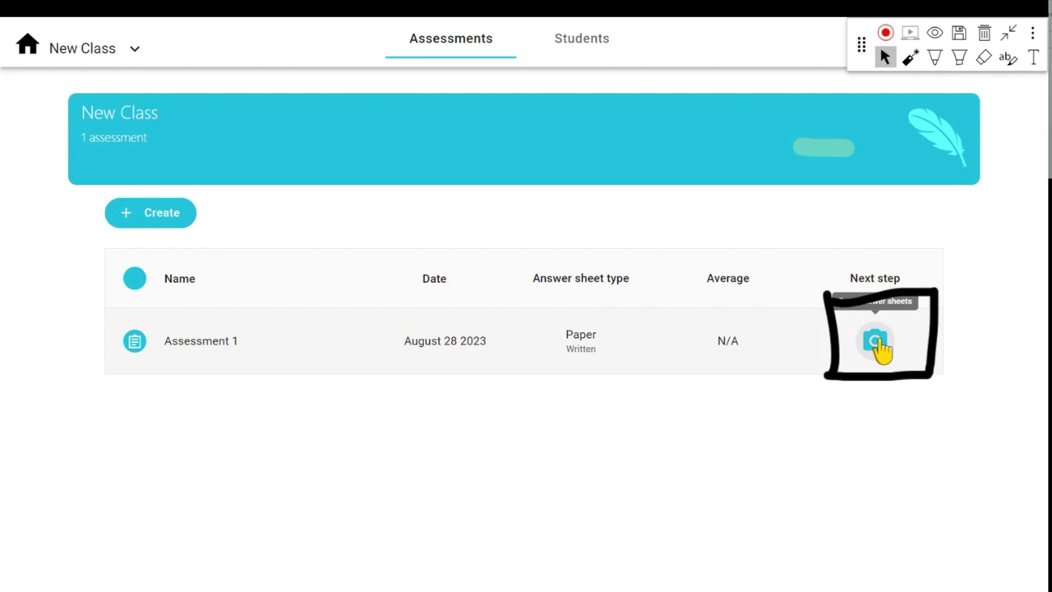
# Open the answer sheet scanning instructions for Assessment 1, clear all drawings from the screen, and dismiss the instructions.
pyautogui.click(877, 341)
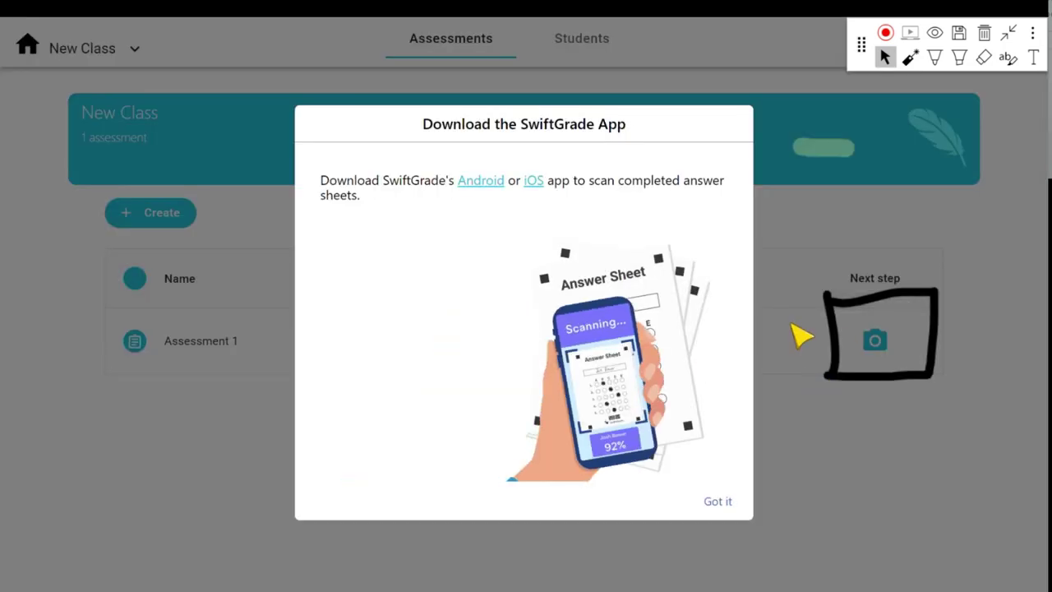
pyautogui.click(985, 34)
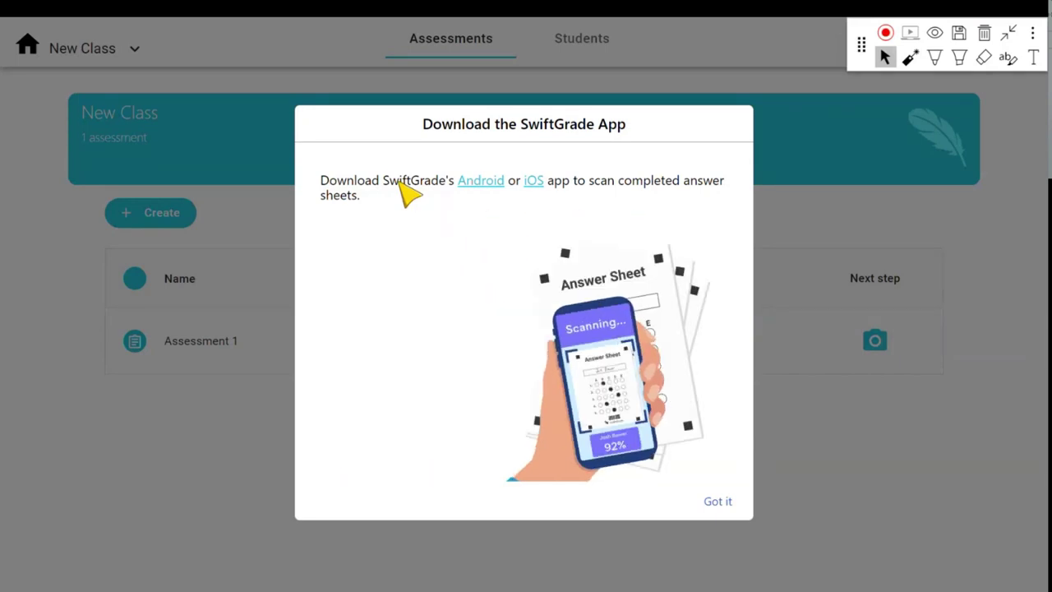
pyautogui.click(717, 503)
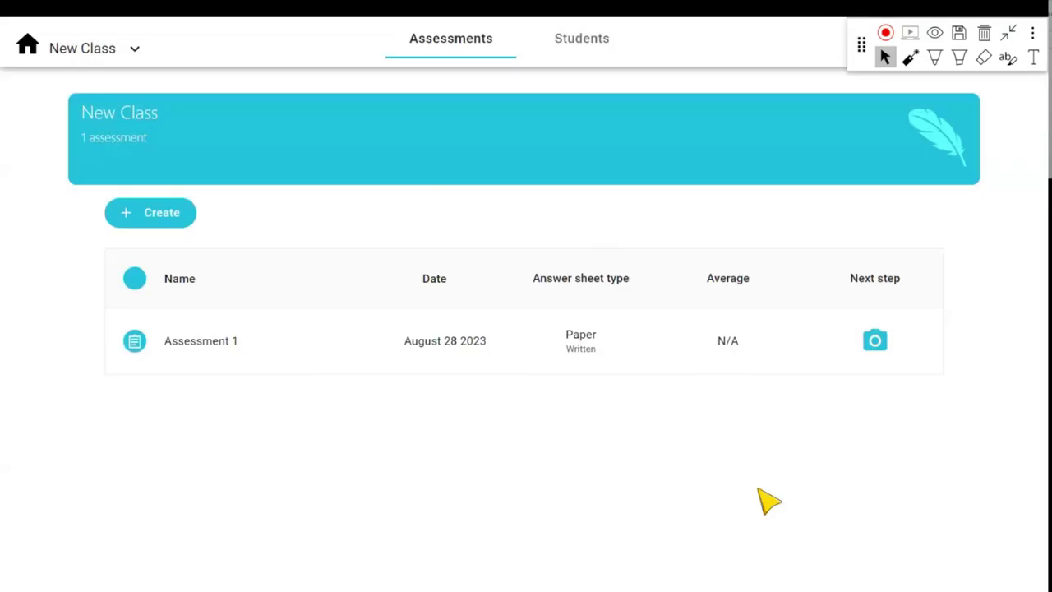
# Switch to Test Class, mark Assessment 3's Needs grading indicator with a black box, and clear the drawing.
pyautogui.click(133, 51)
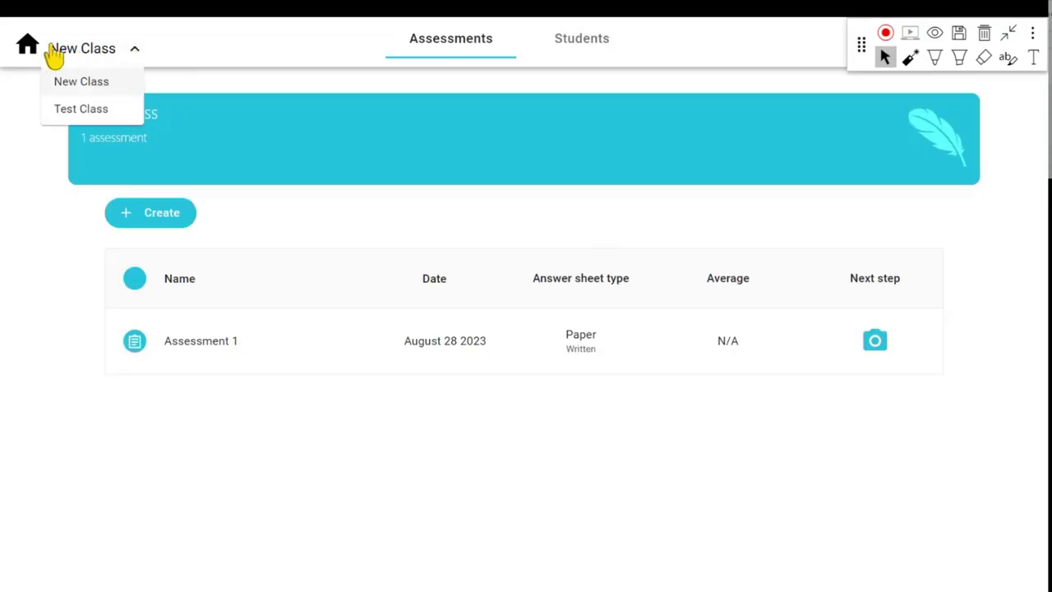
pyautogui.click(76, 110)
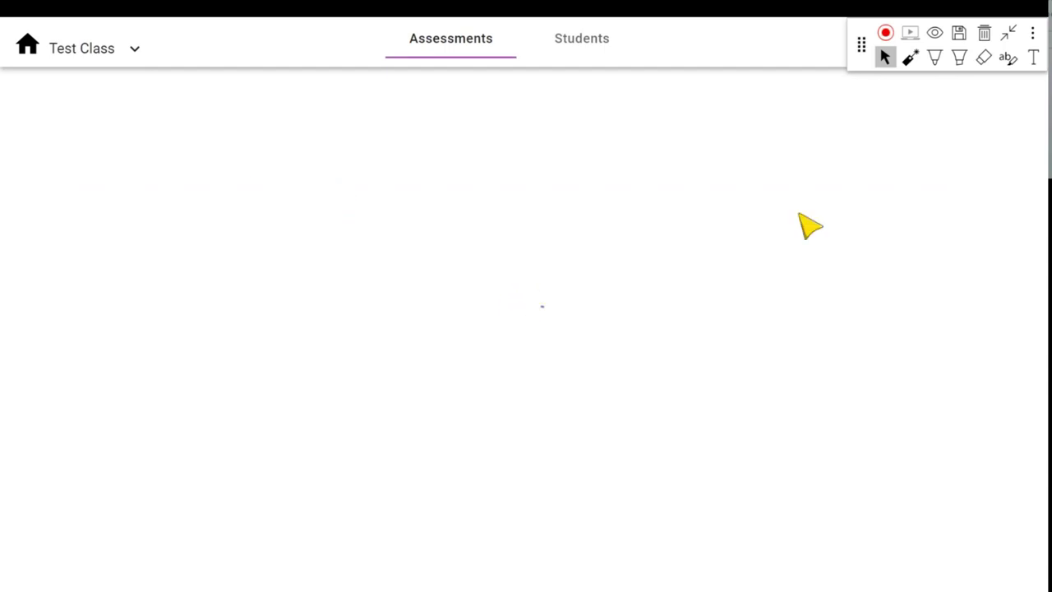
pyautogui.scroll(-2, 976, 255)
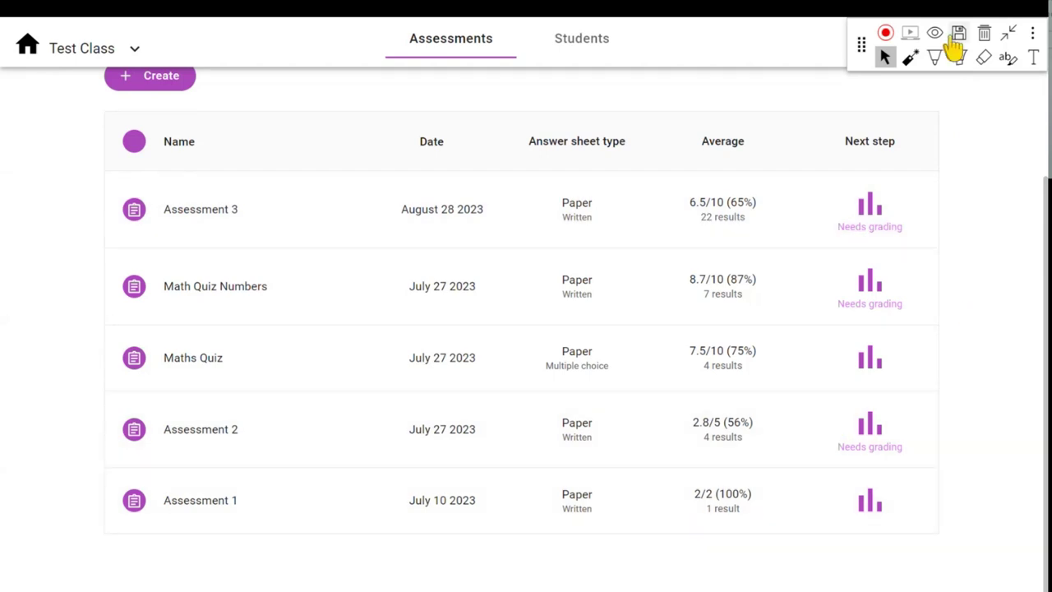
pyautogui.click(934, 57)
pyautogui.moveTo(820, 181)
pyautogui.mouseDown()
pyautogui.moveTo(921, 184)
pyautogui.moveTo(817, 246)
pyautogui.moveTo(817, 169)
pyautogui.mouseUp()
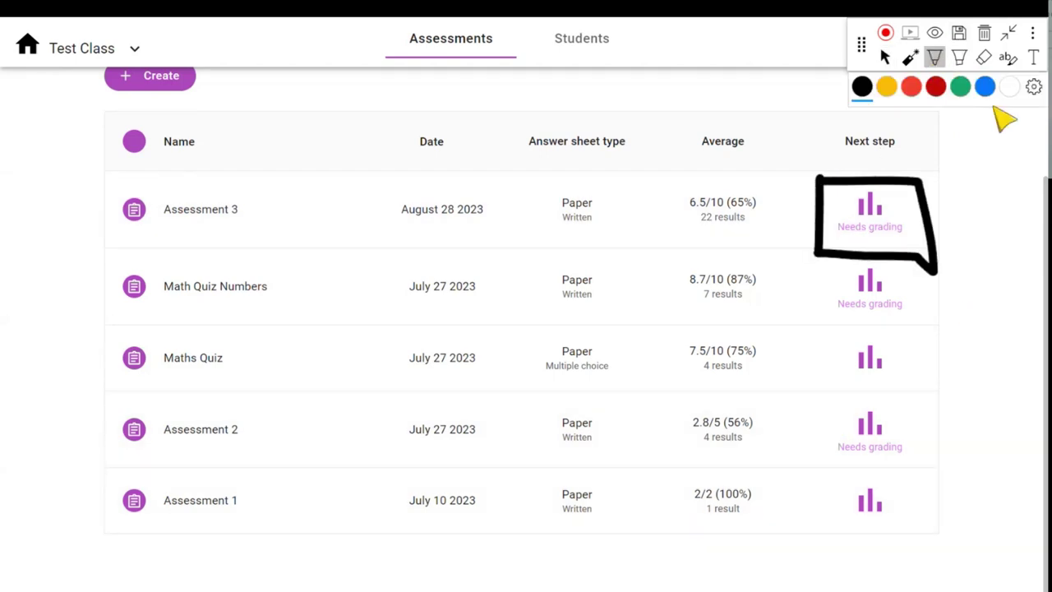
pyautogui.click(983, 34)
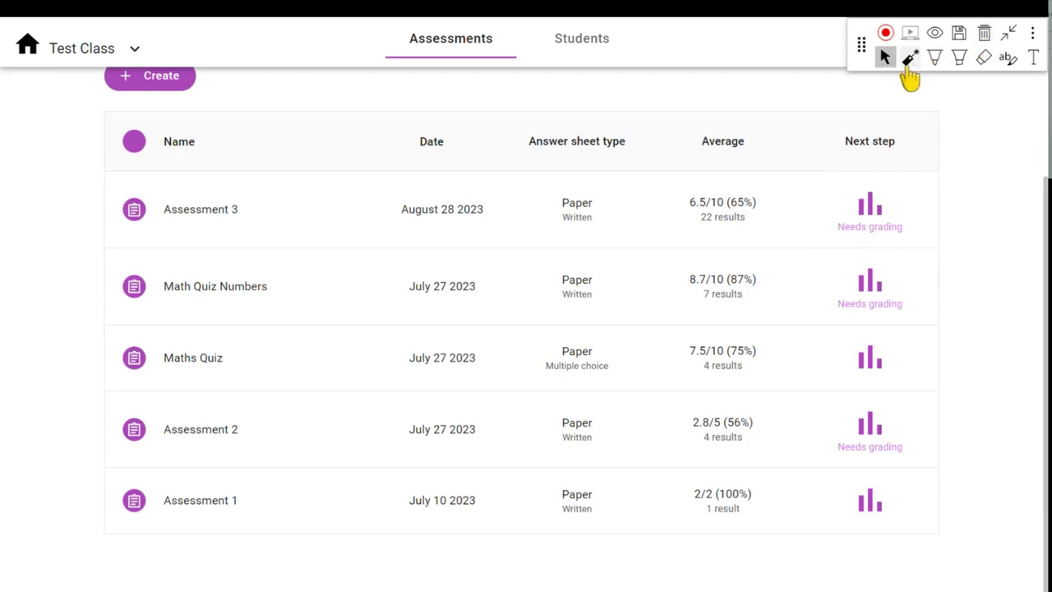
# Draw a black arrow pointing to Assessment 3's icon in the assessment list and select that assessment.
pyautogui.click(937, 60)
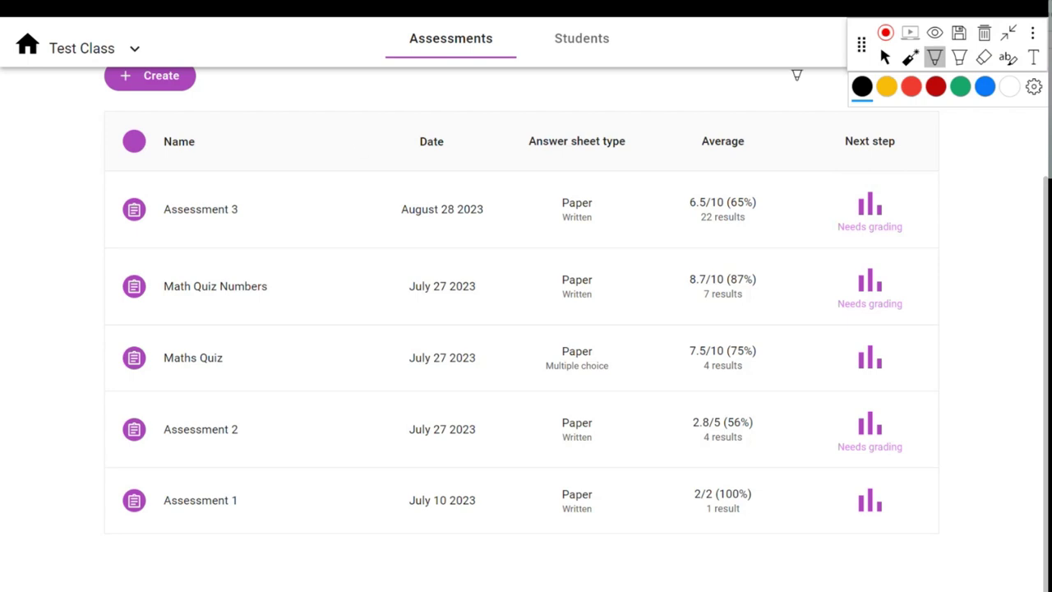
pyautogui.moveTo(53, 255)
pyautogui.mouseDown()
pyautogui.moveTo(85, 202)
pyautogui.moveTo(115, 209)
pyautogui.moveTo(97, 231)
pyautogui.mouseUp()
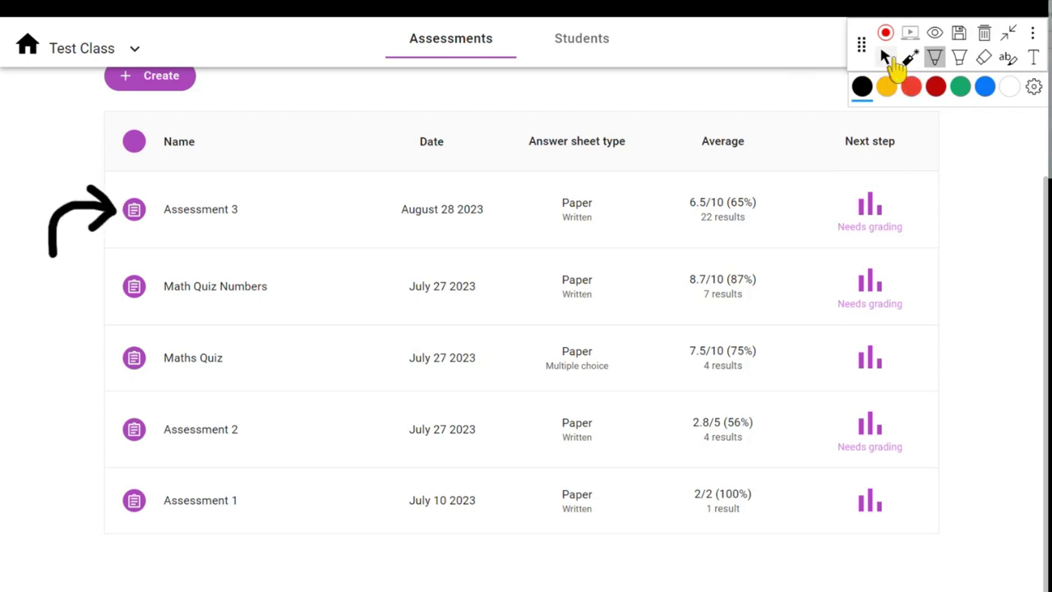
pyautogui.click(885, 57)
pyautogui.click(134, 211)
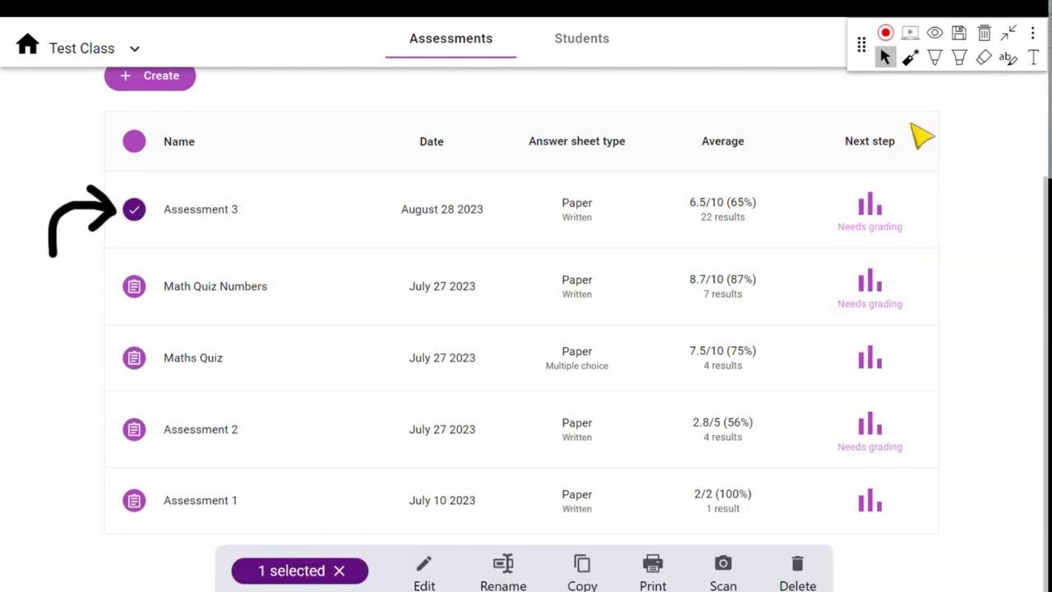
# Mark the Edit, Copy and Print actions for the selected assessment with black arrows, and clear all drawings from the screen.
pyautogui.click(934, 59)
pyautogui.moveTo(421, 492); pyautogui.dragTo(421, 544)
pyautogui.moveTo(403, 514)
pyautogui.mouseDown()
pyautogui.moveTo(422, 553)
pyautogui.moveTo(433, 506)
pyautogui.mouseUp()
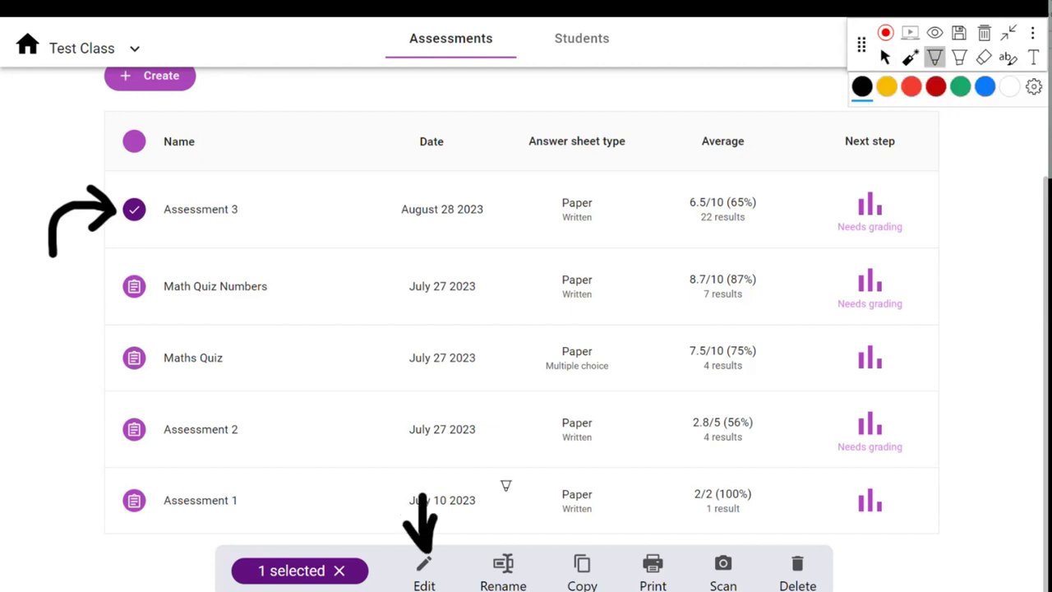
pyautogui.moveTo(582, 488)
pyautogui.mouseDown()
pyautogui.moveTo(579, 549)
pyautogui.moveTo(599, 508)
pyautogui.moveTo(651, 528)
pyautogui.moveTo(651, 547)
pyautogui.mouseUp()
pyautogui.moveTo(634, 526)
pyautogui.mouseDown()
pyautogui.moveTo(643, 536)
pyautogui.moveTo(670, 526)
pyautogui.mouseUp()
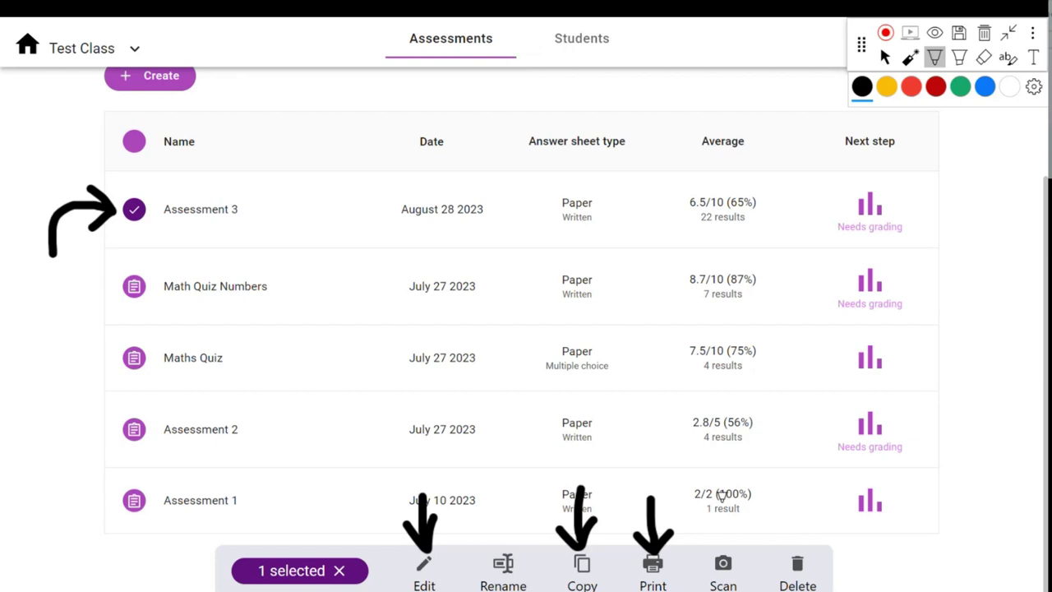
pyautogui.click(985, 37)
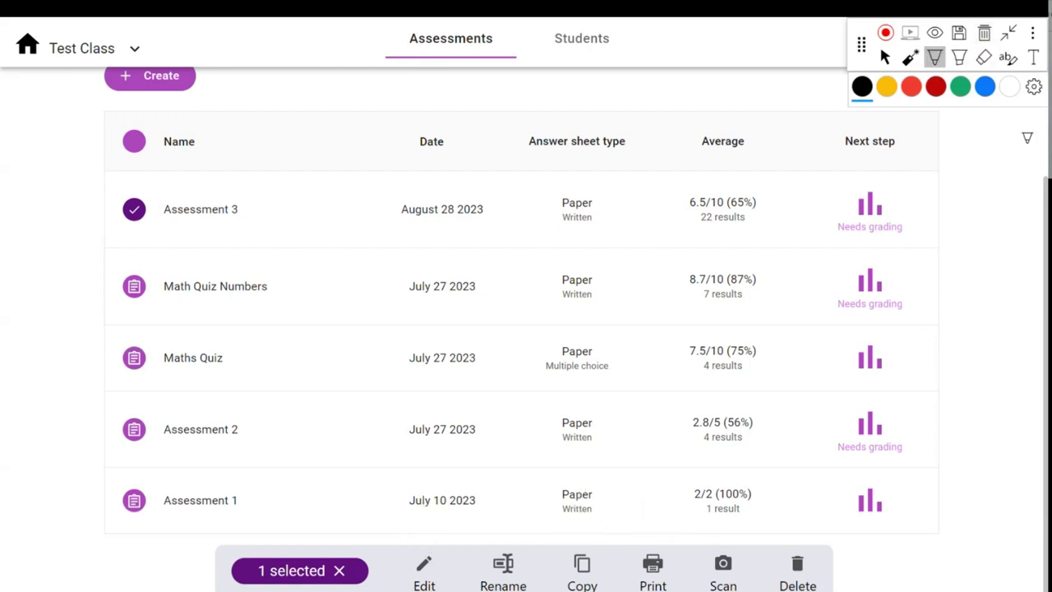